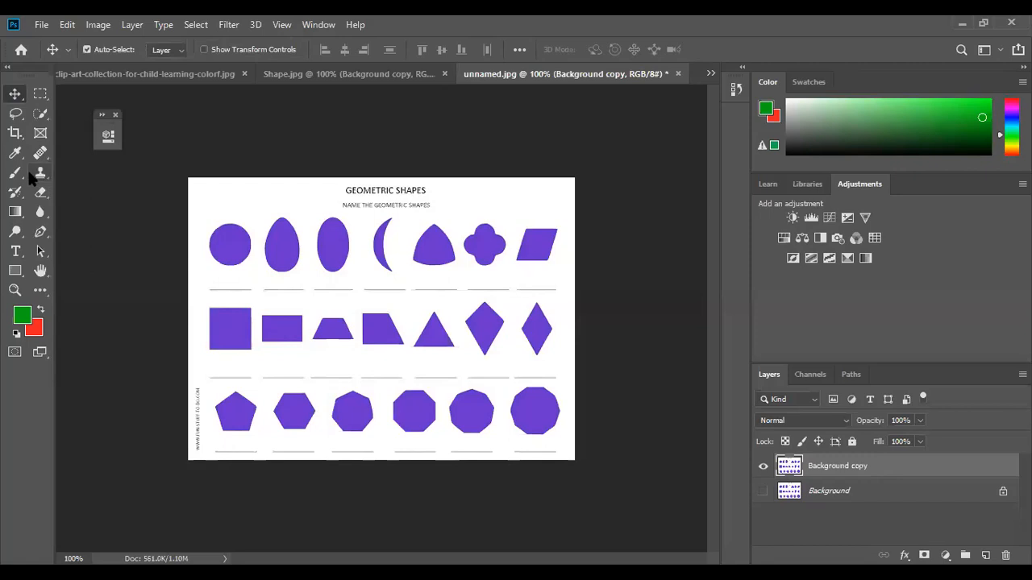
# - Choose the standard Pen Tool and zoom in to about 195% on the bottom row of polygons
pyautogui.click(41, 233)
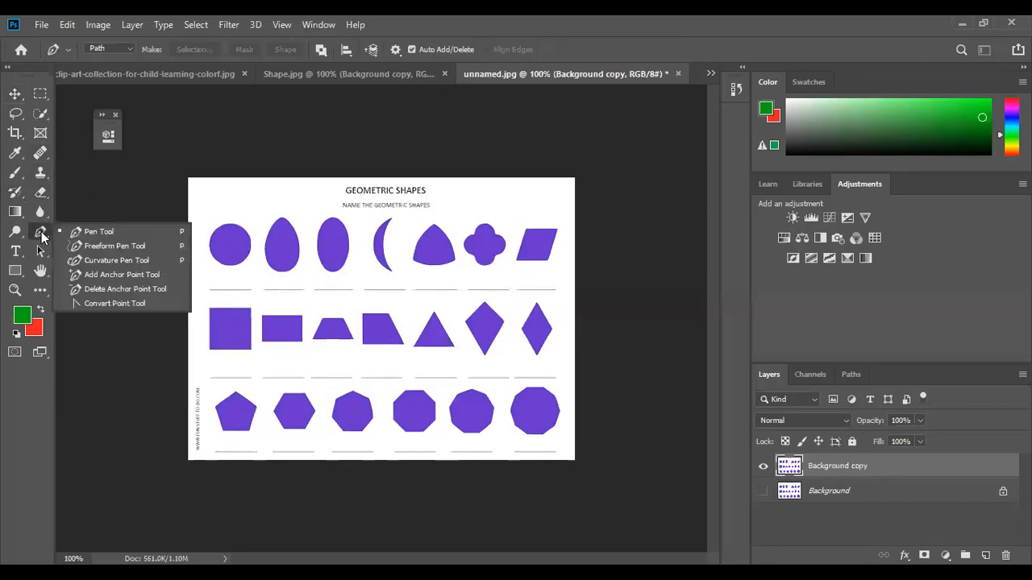
pyautogui.click(99, 231)
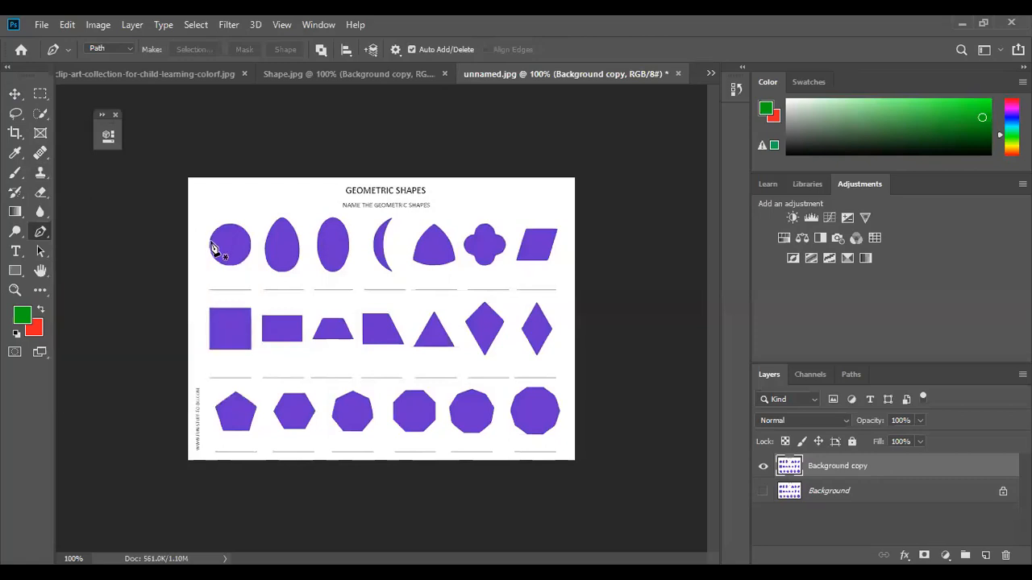
pyautogui.scroll(1, 211, 243)
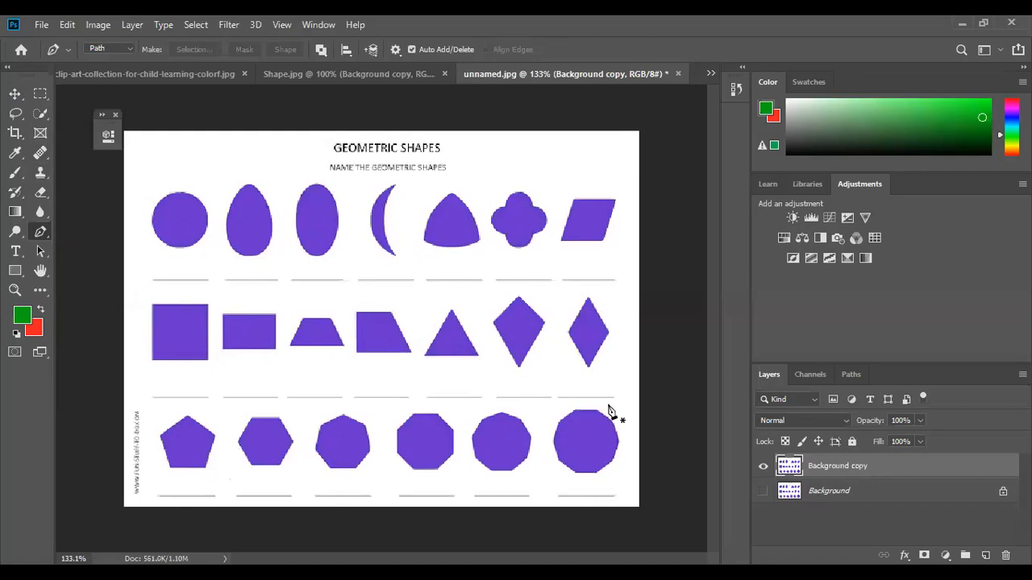
pyautogui.scroll(4, 579, 419)
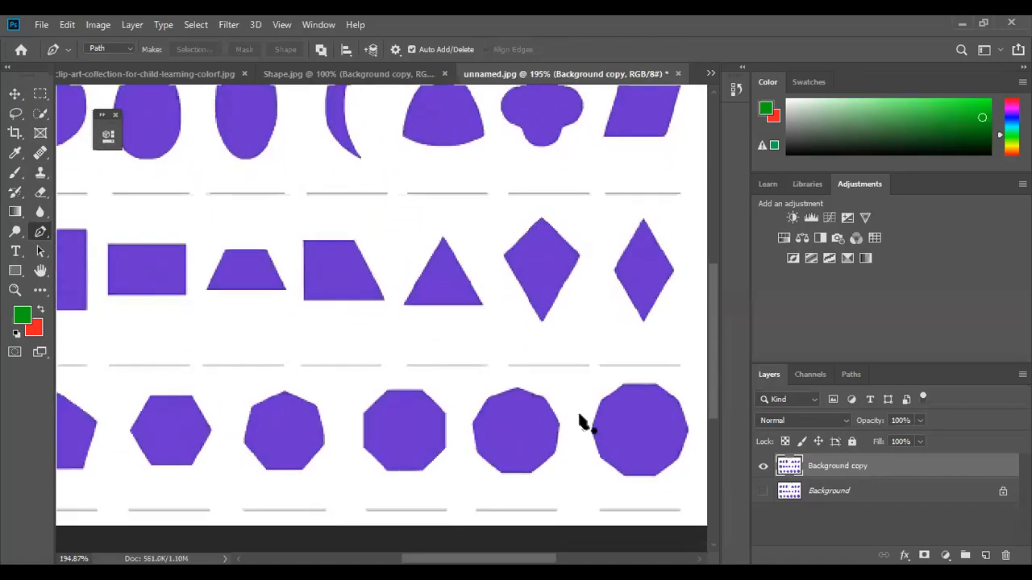
pyautogui.scroll(-1, 584, 429)
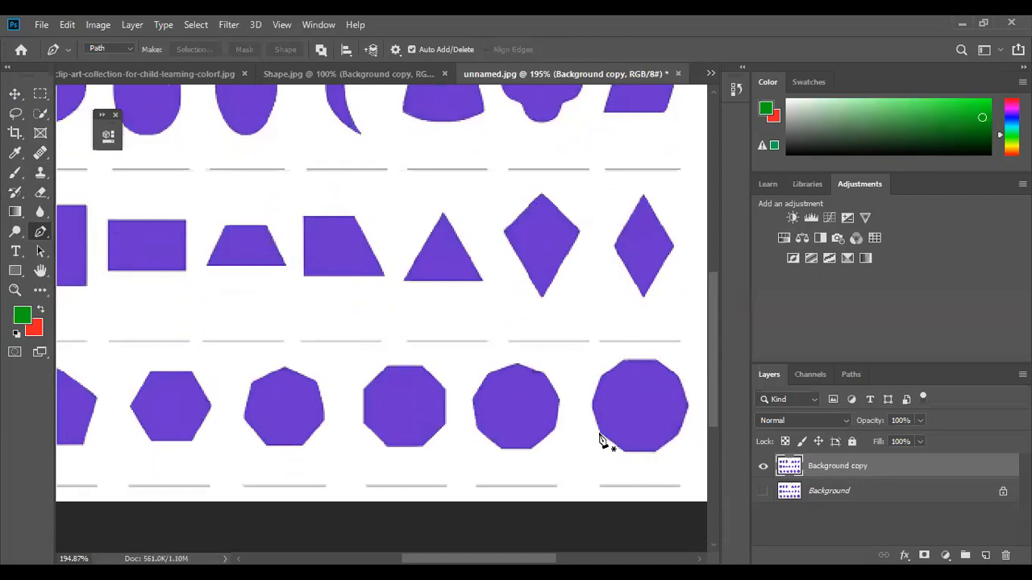
# - Discard a three-anchor trial path on the octagon's bottom edge and open the pen's Path/Shape mode choices
pyautogui.click(600, 436)
pyautogui.click(622, 451)
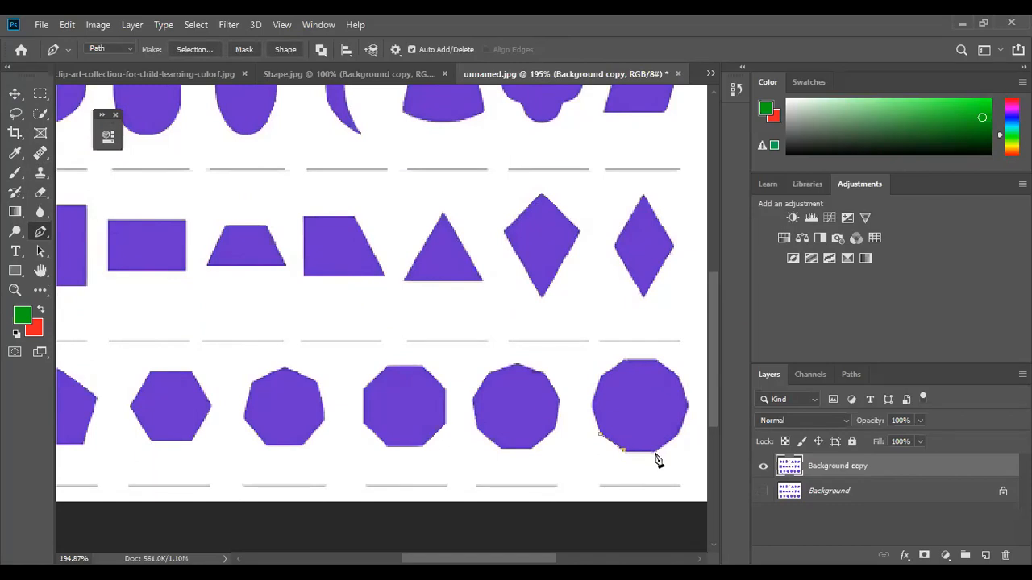
pyautogui.click(655, 454)
pyautogui.press('Escape')
pyautogui.click(113, 49)
# - In Shape mode, trace Shape 1 along the octagon's bottom edge, undo one anchor, and set fill to none
pyautogui.click(123, 60)
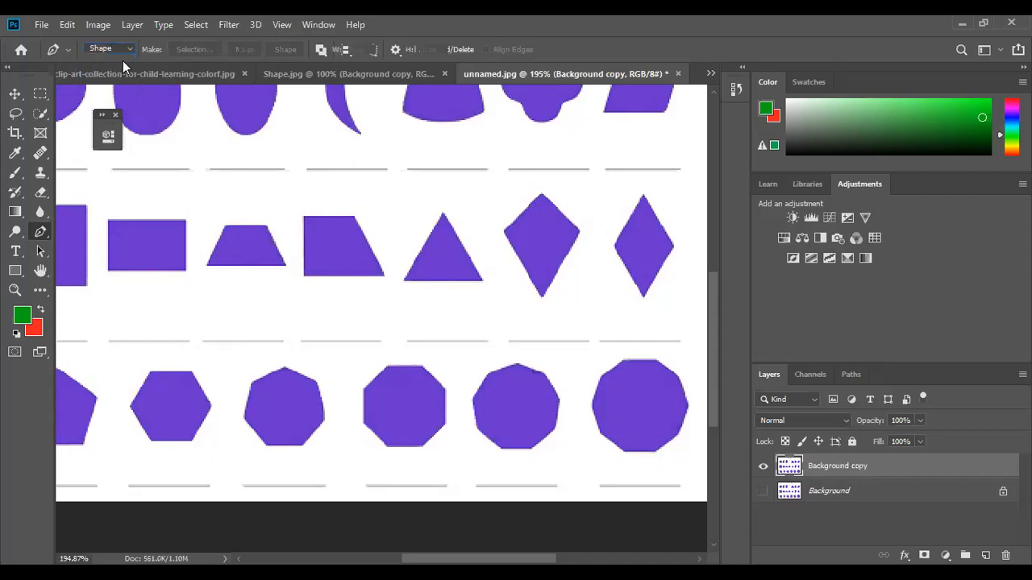
pyautogui.moveTo(598, 433); pyautogui.dragTo(623, 457)
pyautogui.click(624, 457)
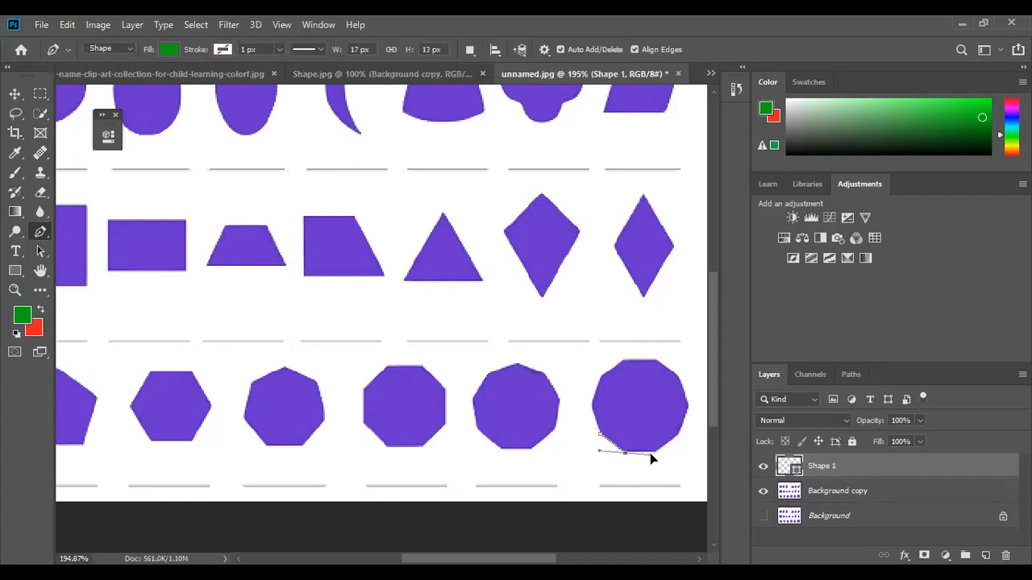
pyautogui.click(655, 453)
pyautogui.click(678, 439)
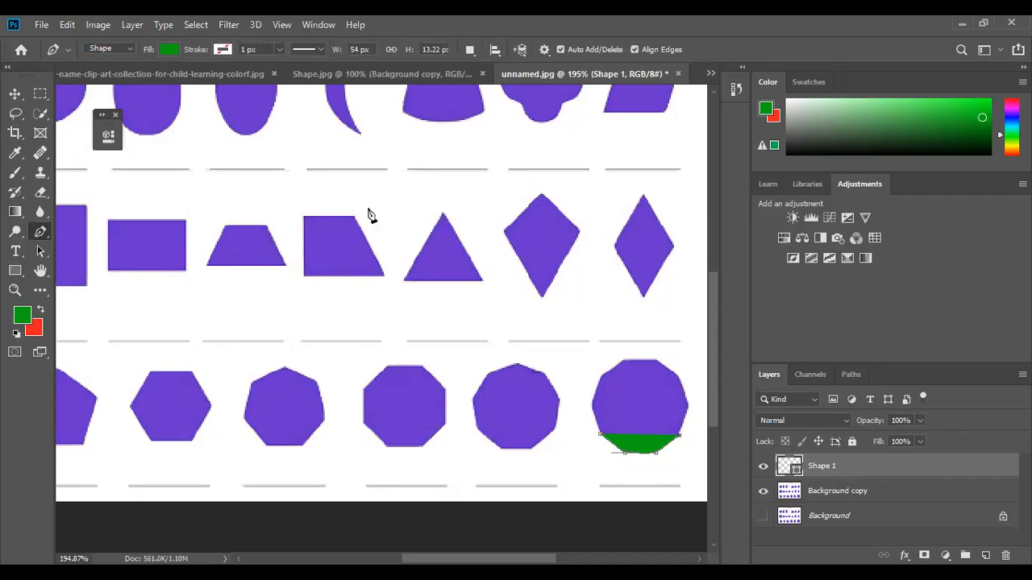
pyautogui.hotkey('ctrl', 'z')
pyautogui.hotkey('ctrl', 'z')
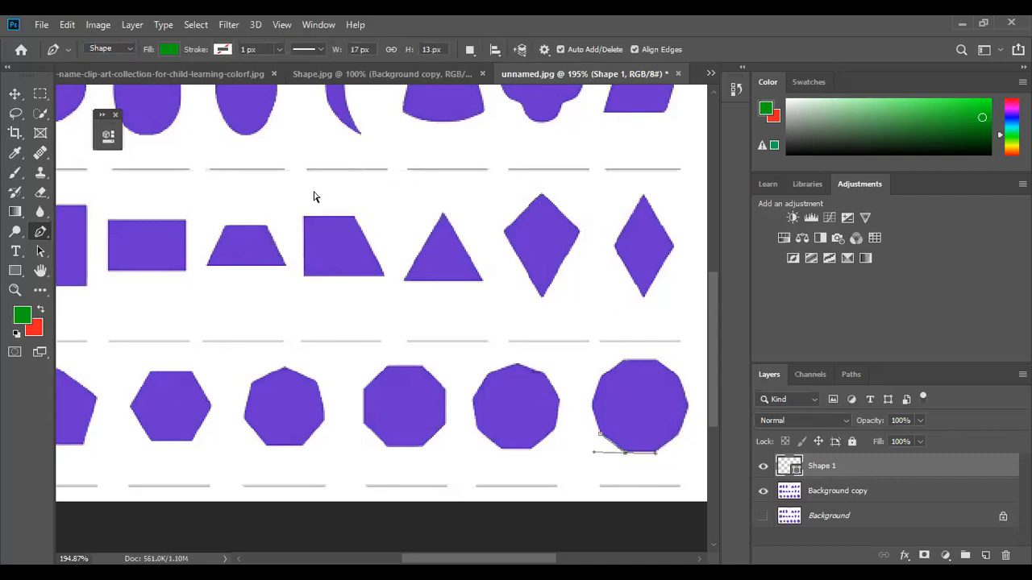
pyautogui.click(171, 49)
pyautogui.click(110, 79)
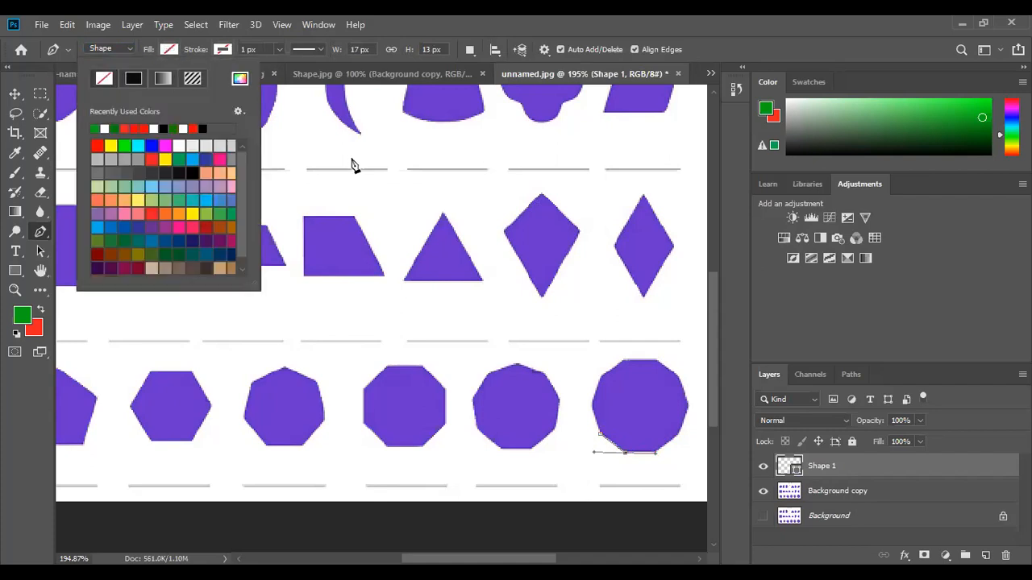
# - Give Shape 1 a solid black 1 px stroke with No Color fill
pyautogui.click(676, 442)
pyautogui.hotkey('ctrl', 'z')
pyautogui.hotkey('ctrl', 'z')
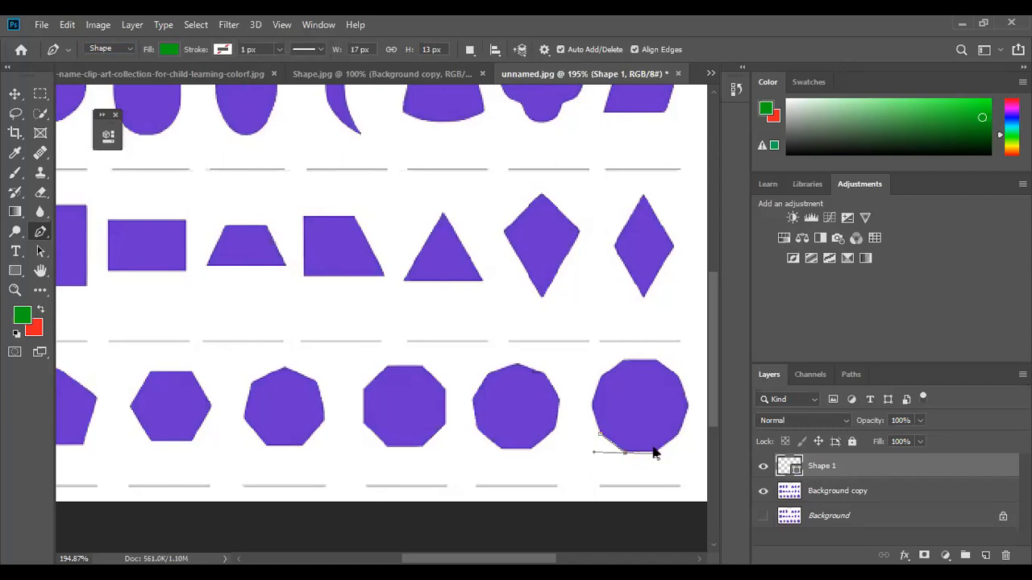
pyautogui.click(169, 49)
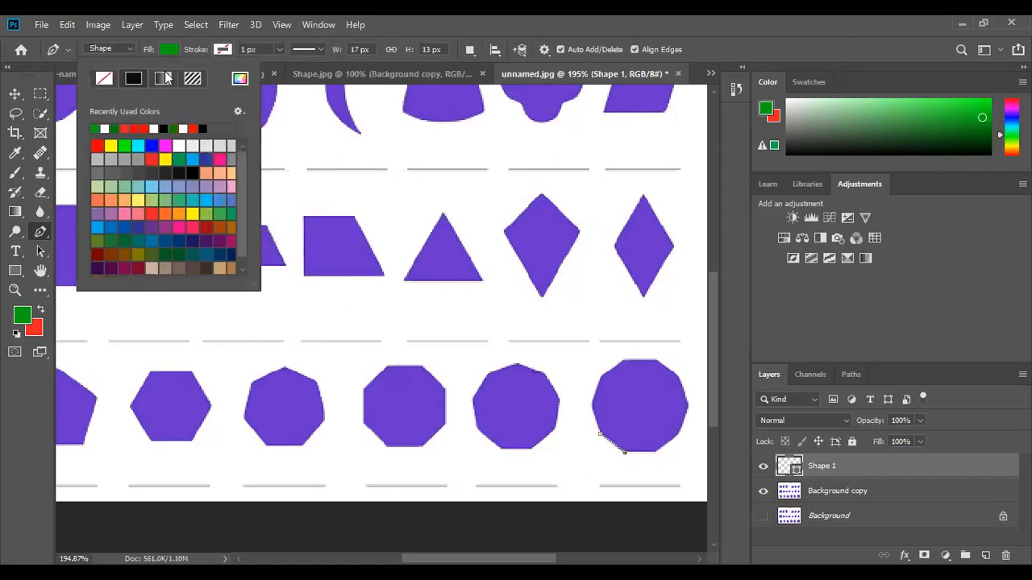
pyautogui.click(221, 50)
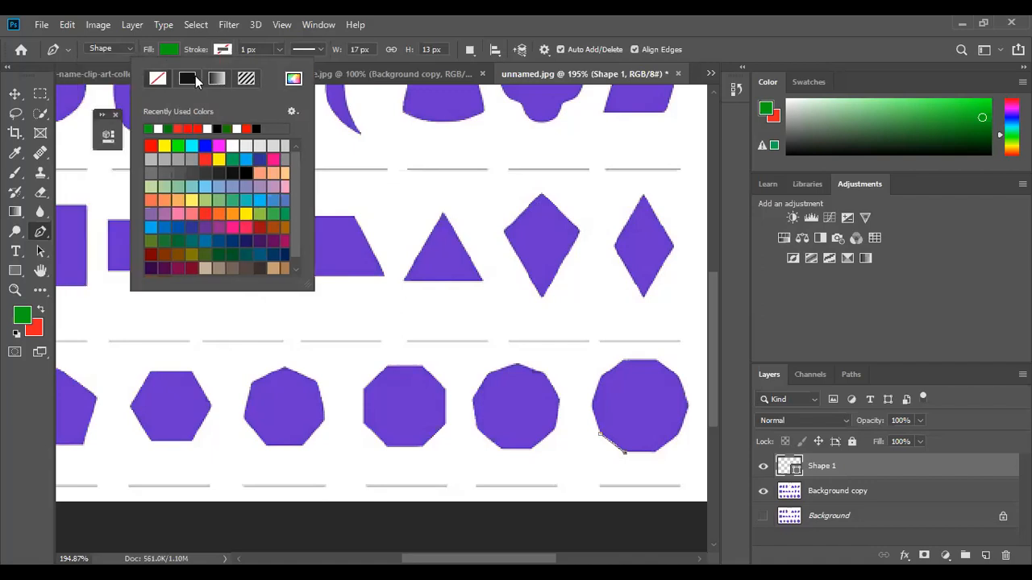
pyautogui.click(193, 81)
pyautogui.click(170, 51)
pyautogui.click(104, 78)
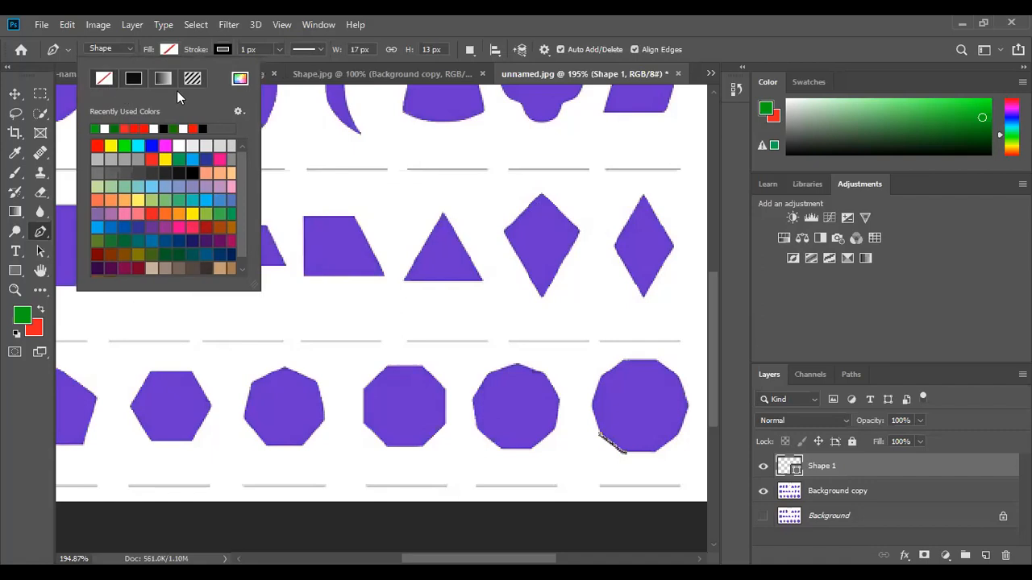
pyautogui.click(223, 51)
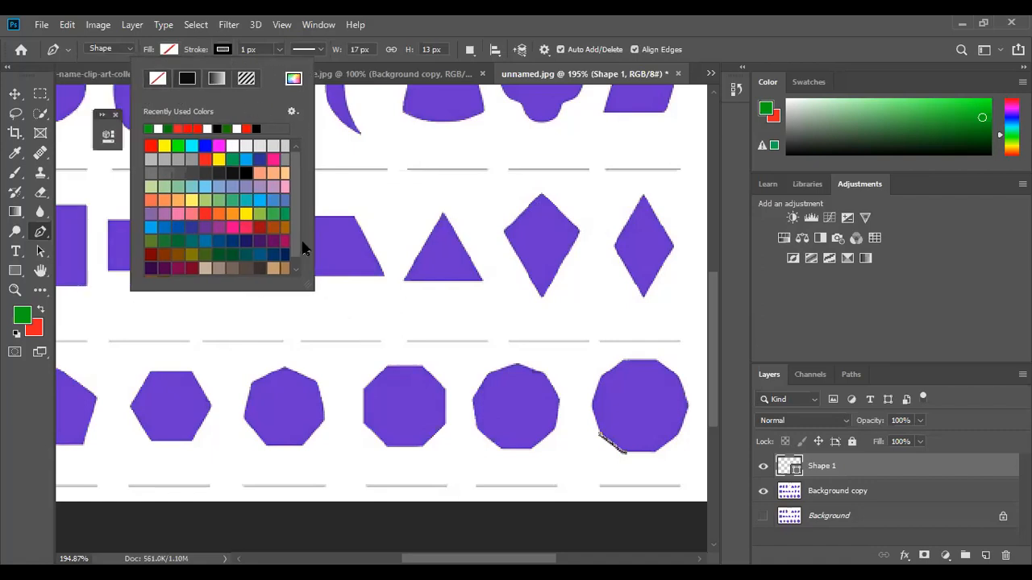
pyautogui.click(354, 41)
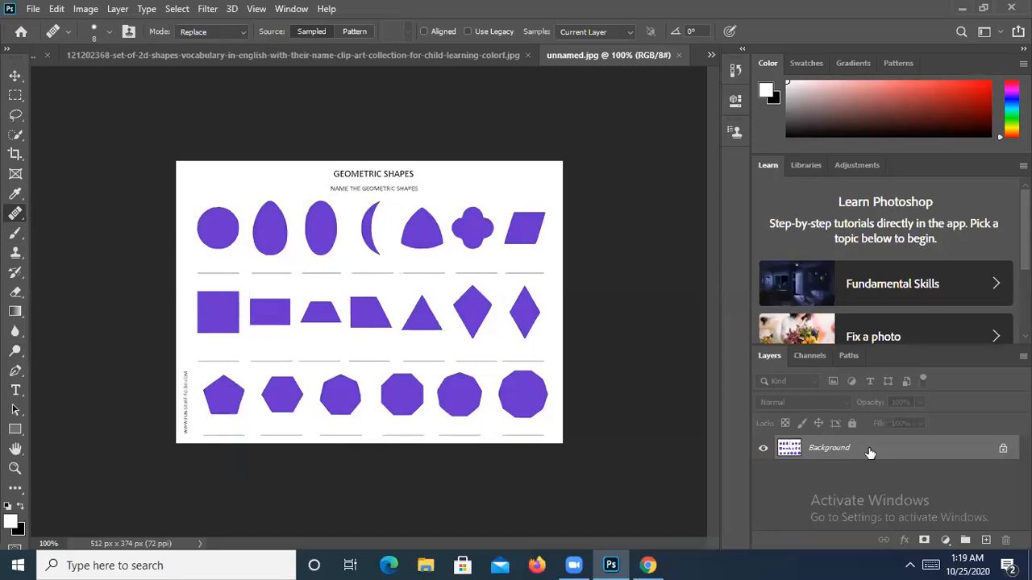
# - Duplicate Background, hide the copy, zoom to 300% on the title and top row, and select Background
pyautogui.moveTo(868, 454); pyautogui.dragTo(987, 539)
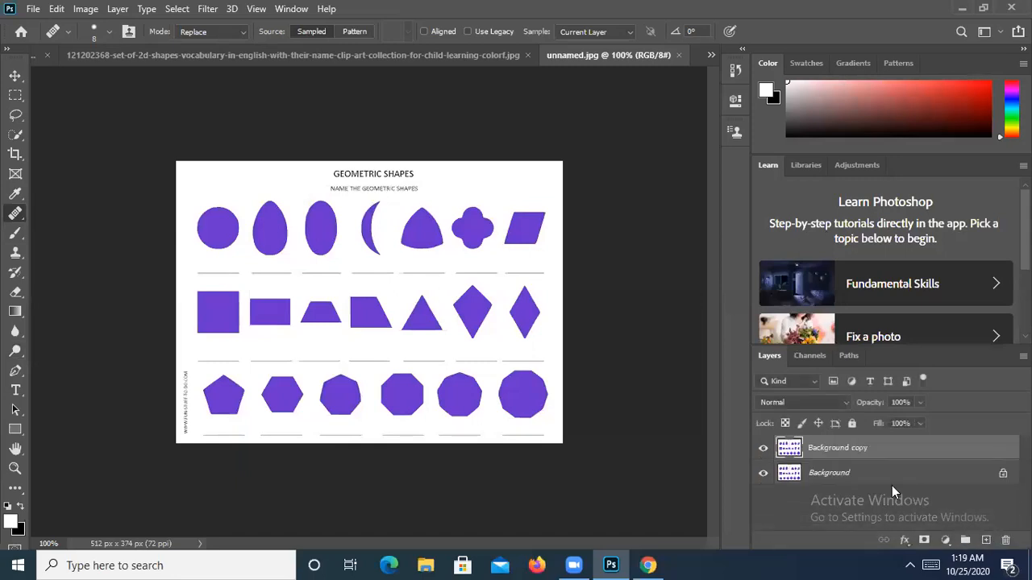
pyautogui.click(762, 450)
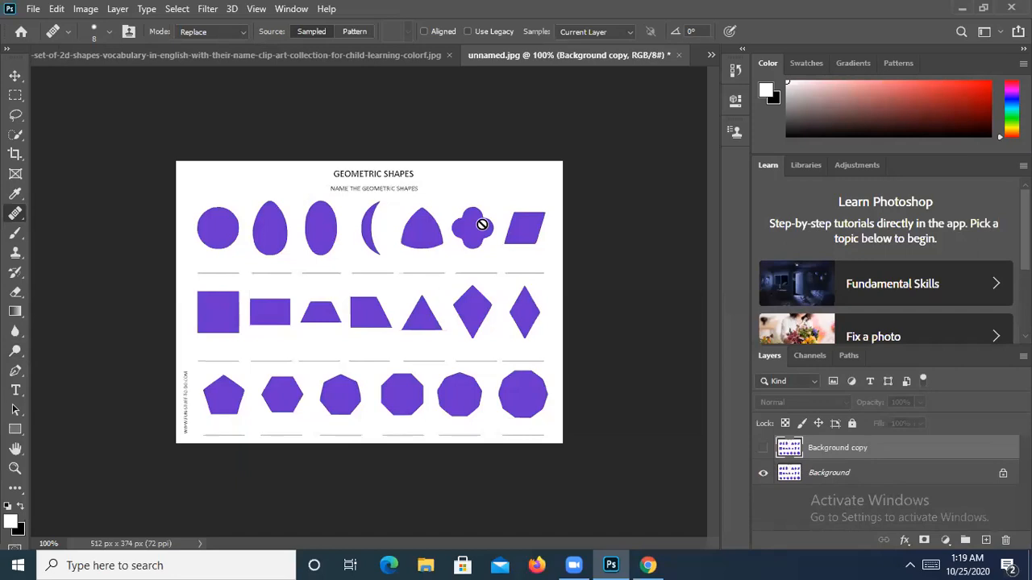
pyautogui.hotkey('ctrl', '+')
pyautogui.hotkey('ctrl', '+')
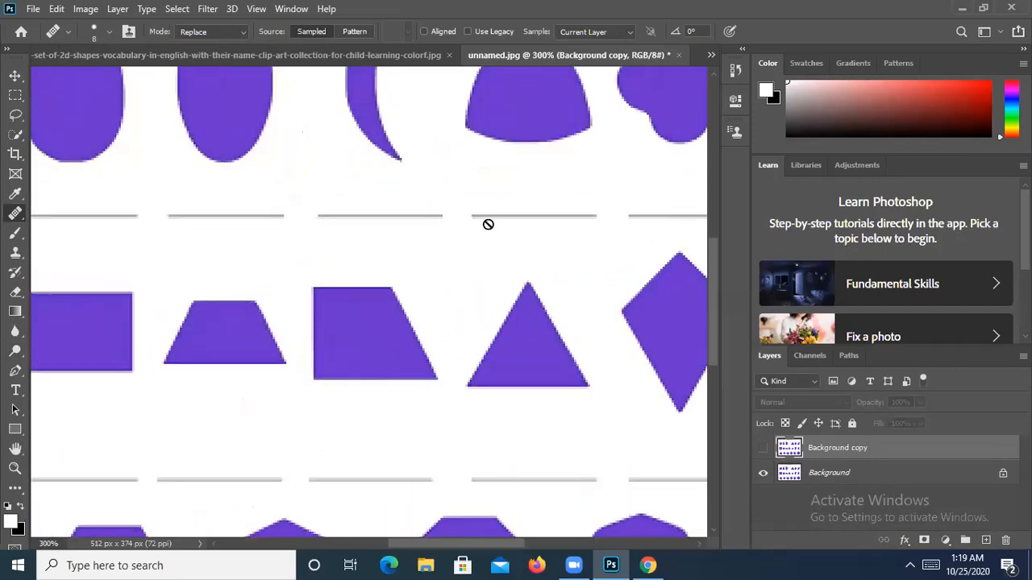
pyautogui.moveTo(350, 302)
pyautogui.mouseDown()
pyautogui.moveTo(560, 455)
pyautogui.moveTo(626, 471)
pyautogui.mouseUp()
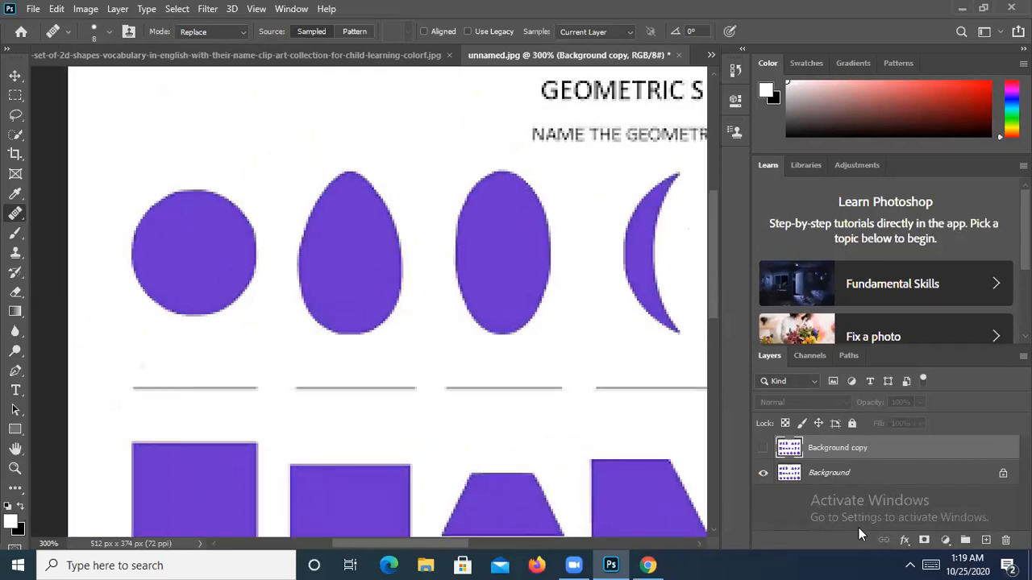
pyautogui.click(887, 473)
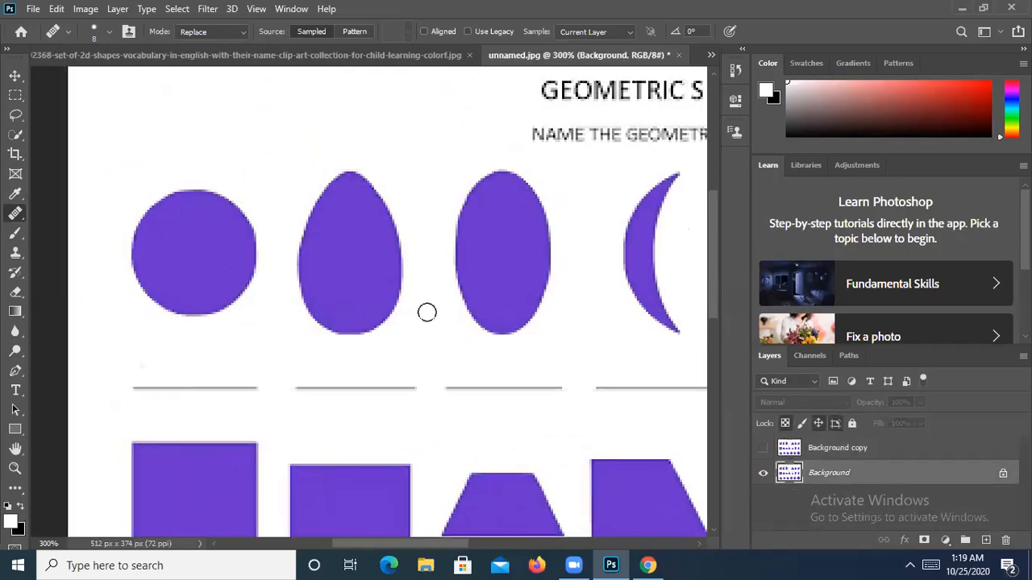
pyautogui.click(15, 371)
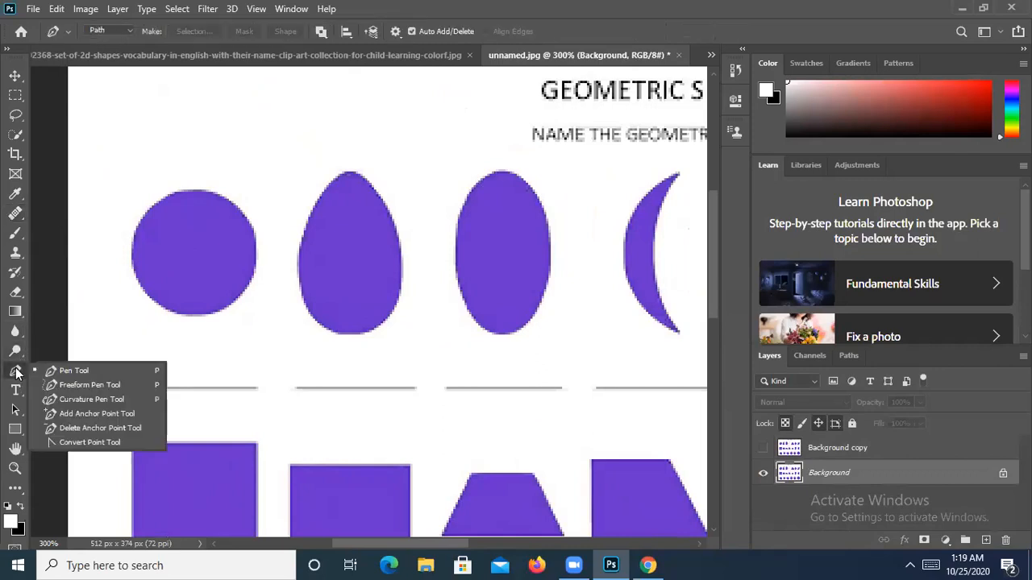
# - With the standard Pen chosen, unlock Background into a hidden Layer 0 and show Background copy
pyautogui.click(66, 372)
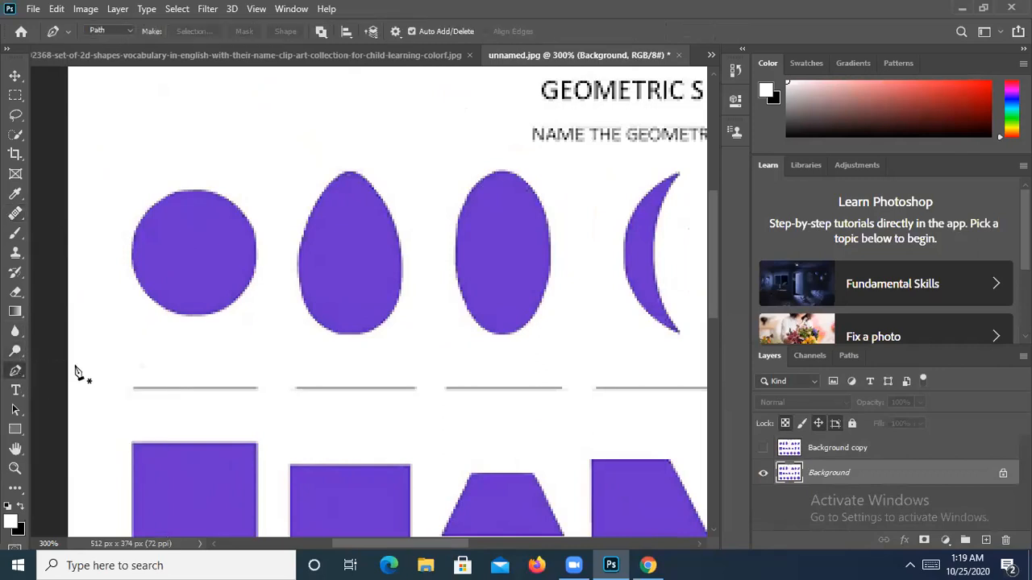
pyautogui.click(1004, 475)
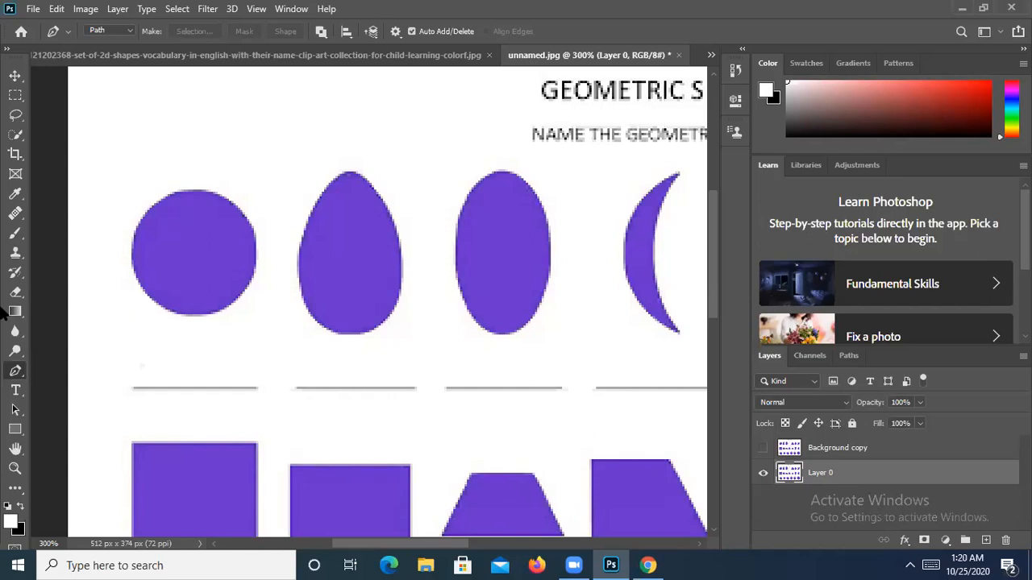
pyautogui.click(763, 474)
pyautogui.click(763, 448)
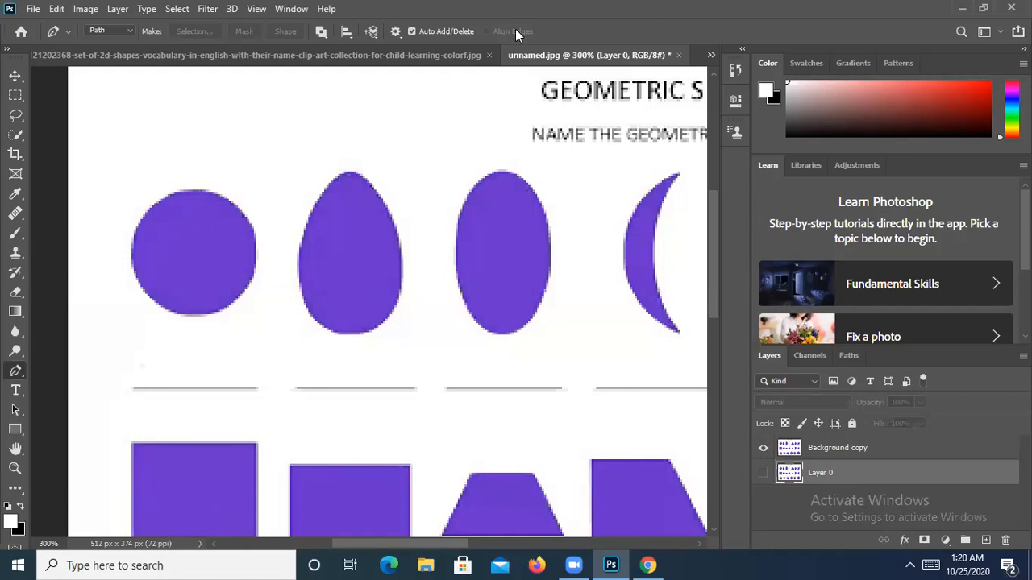
# - Switch the Pen to Shape mode and place a first anchor on the top-row circle's left edge
pyautogui.click(119, 30)
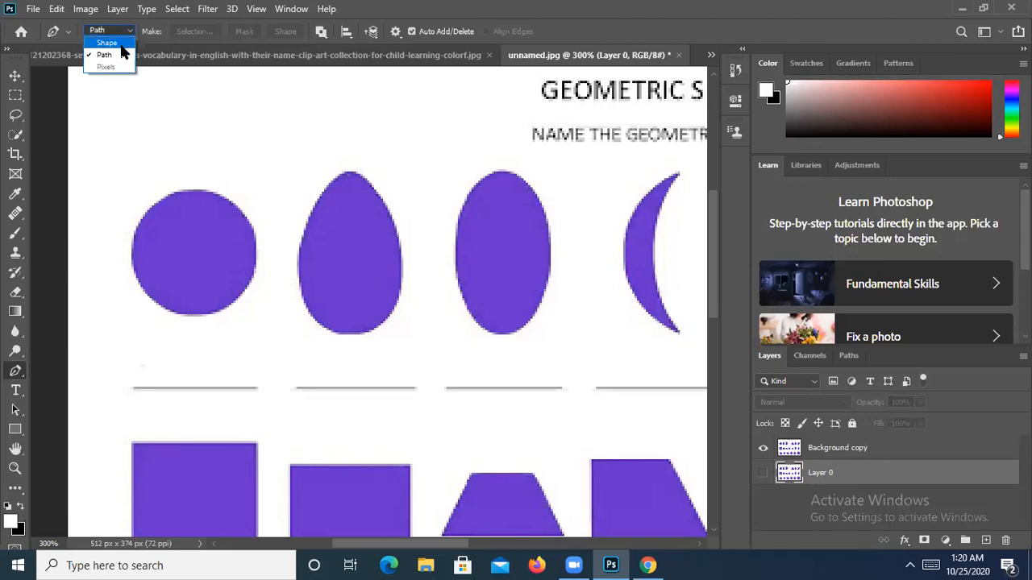
pyautogui.click(107, 43)
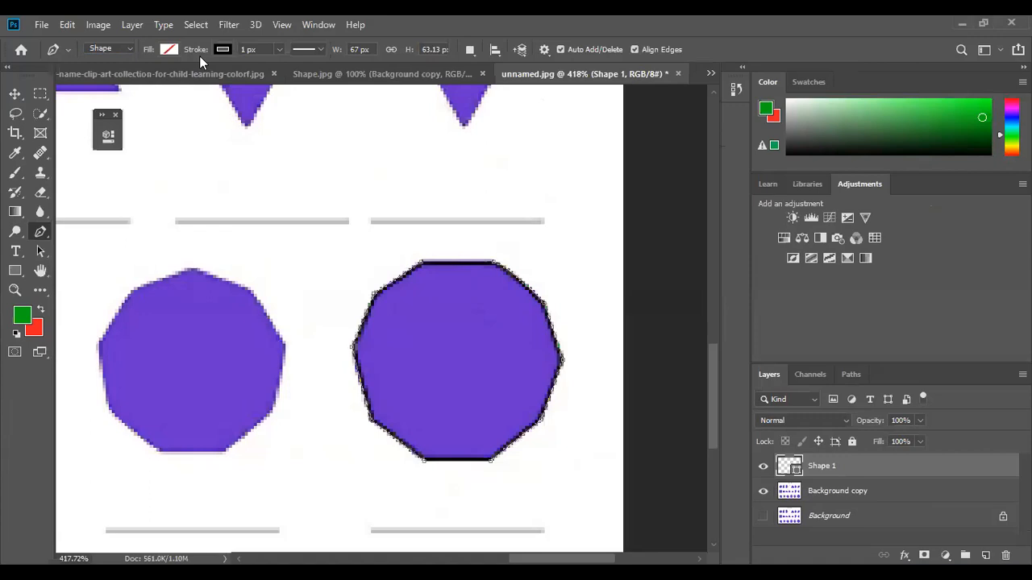
pyautogui.click(220, 50)
pyautogui.click(220, 52)
pyautogui.click(97, 344)
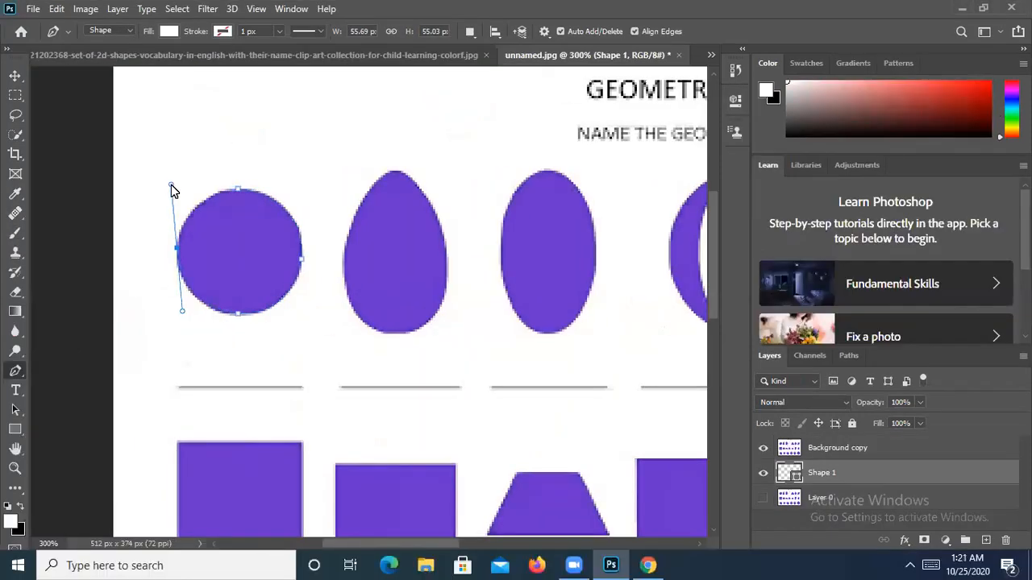
pyautogui.moveTo(170, 185)
pyautogui.mouseDown()
pyautogui.moveTo(182, 201)
pyautogui.moveTo(186, 185)
pyautogui.moveTo(170, 179)
pyautogui.mouseUp()
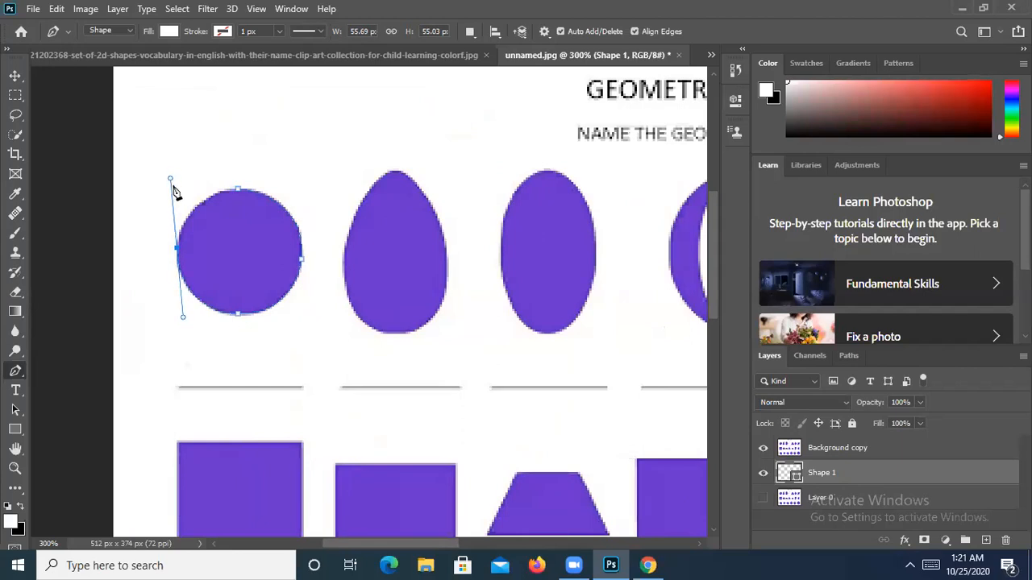
pyautogui.keyDown('alt'); pyautogui.click(177, 247); pyautogui.keyUp('alt')
pyautogui.click(22, 508)
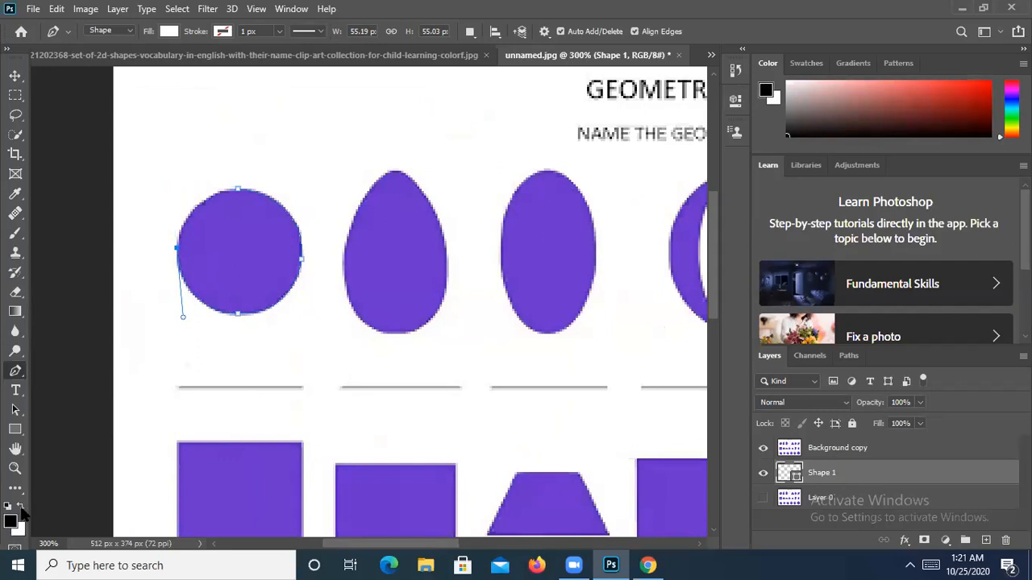
pyautogui.click(22, 507)
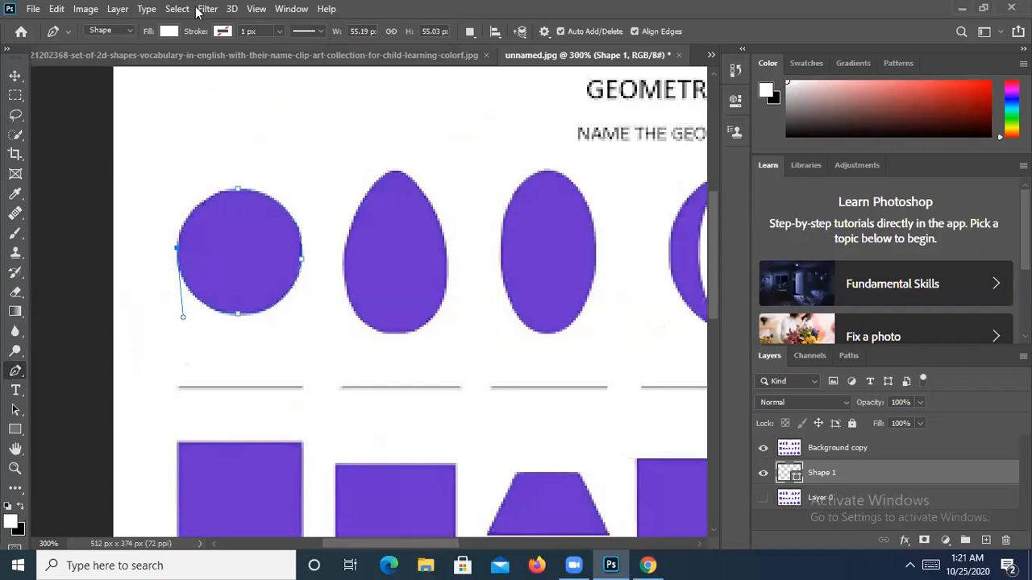
# - Set the circle shape's Fill to No Color and its Stroke to black
pyautogui.click(168, 31)
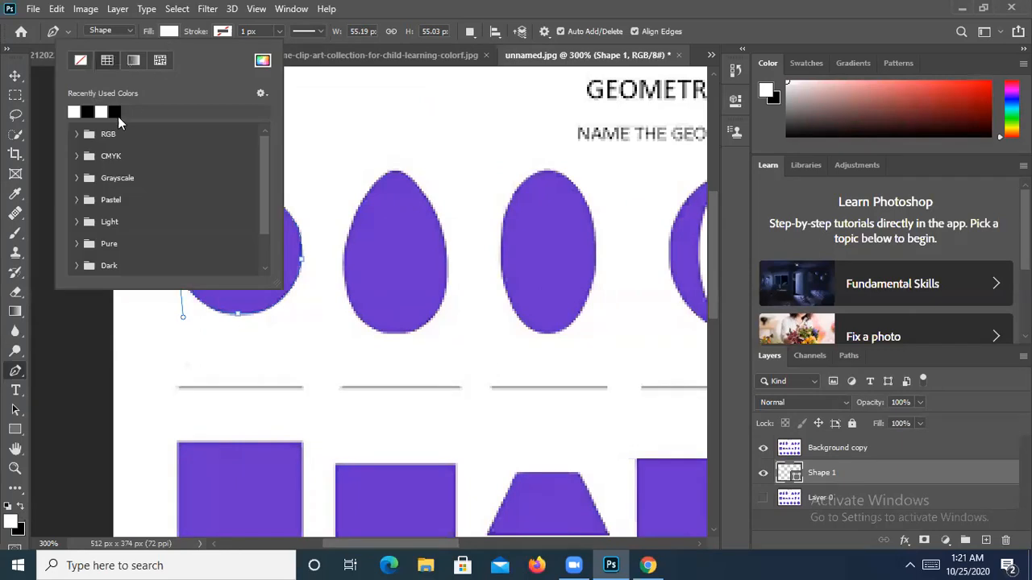
pyautogui.click(74, 62)
pyautogui.click(223, 31)
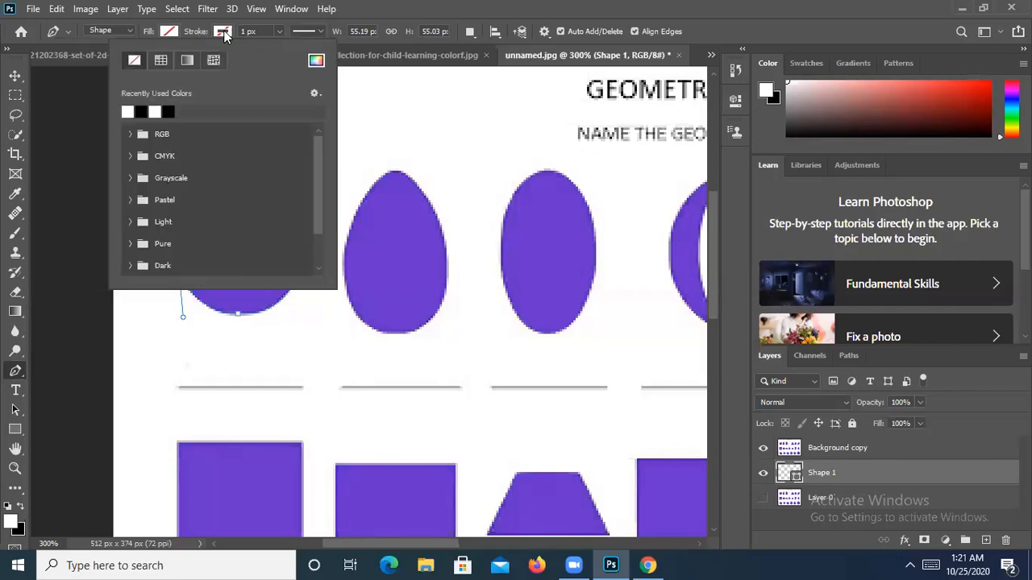
pyautogui.click(141, 111)
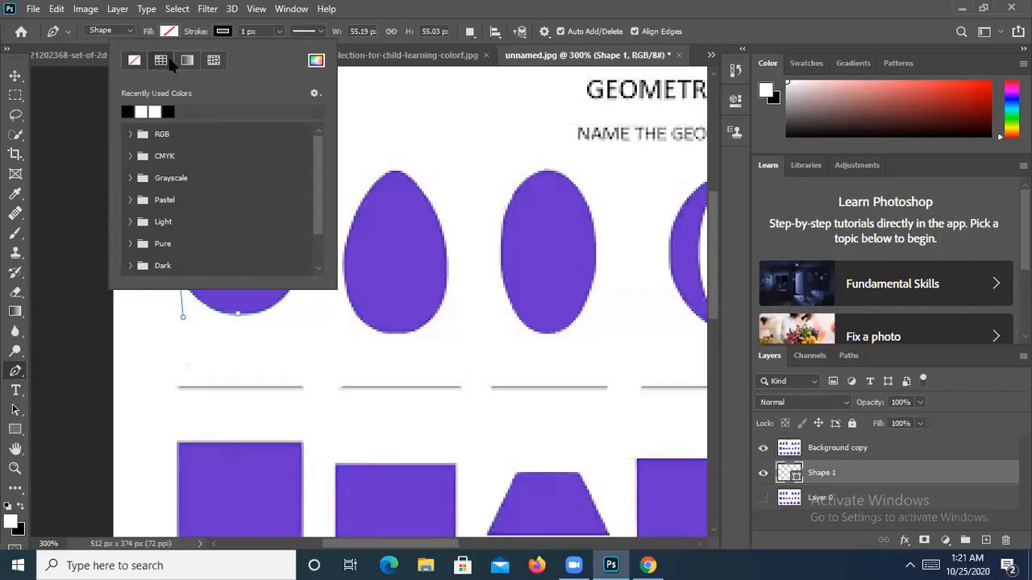
pyautogui.click(168, 110)
pyautogui.click(15, 371)
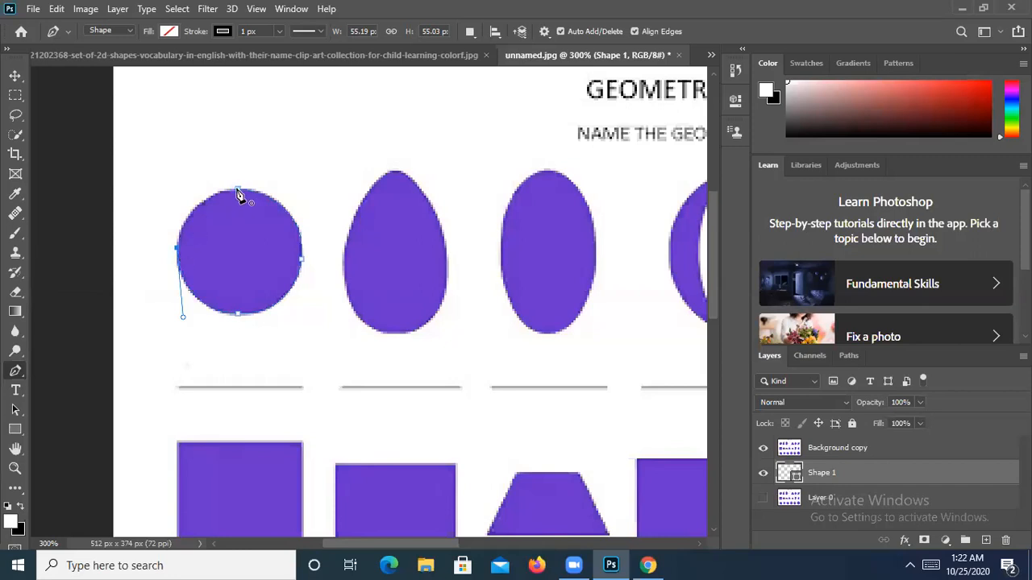
# - Curve the circle path at its top anchor, move its layer above Background copy, and hide the first traced layer
pyautogui.moveTo(238, 194); pyautogui.dragTo(296, 182)
pyautogui.moveTo(834, 472)
pyautogui.mouseDown()
pyautogui.moveTo(836, 447)
pyautogui.moveTo(840, 476)
pyautogui.mouseUp()
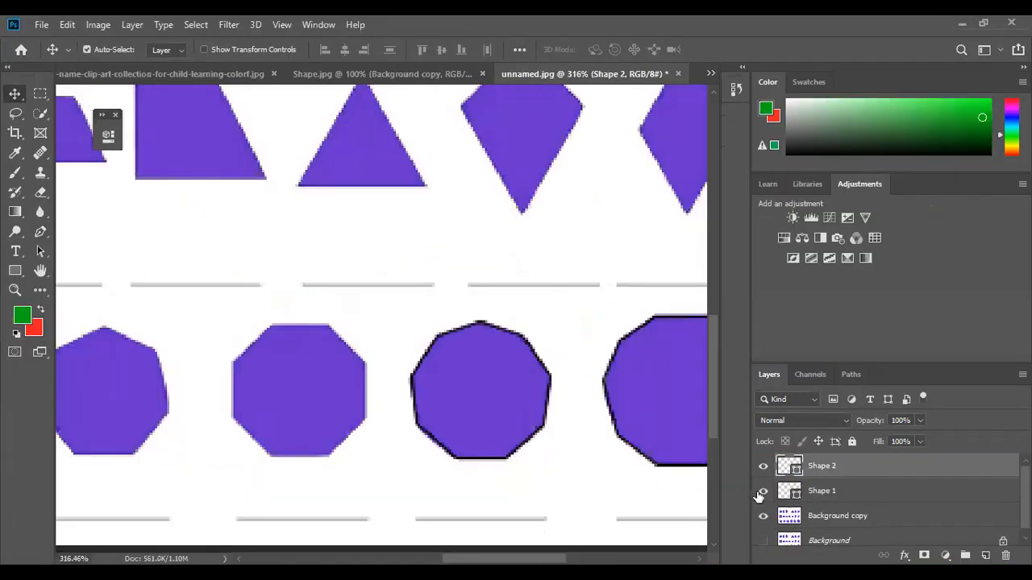
pyautogui.click(762, 491)
# - Hide the second outline, extend the red outline through the pyramid's apex, bottom and right vertices, then select its layer
pyautogui.click(762, 467)
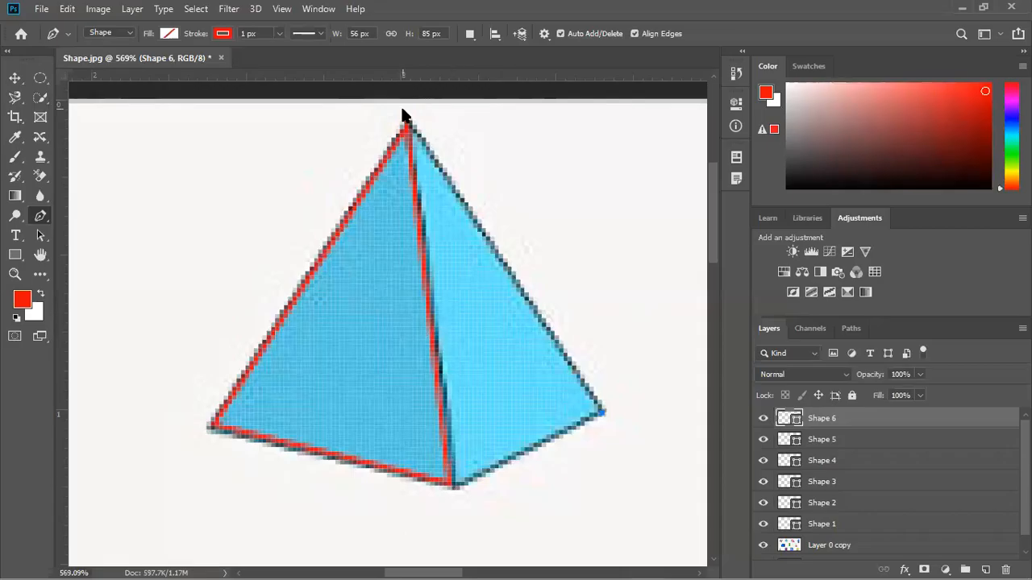
pyautogui.click(409, 123)
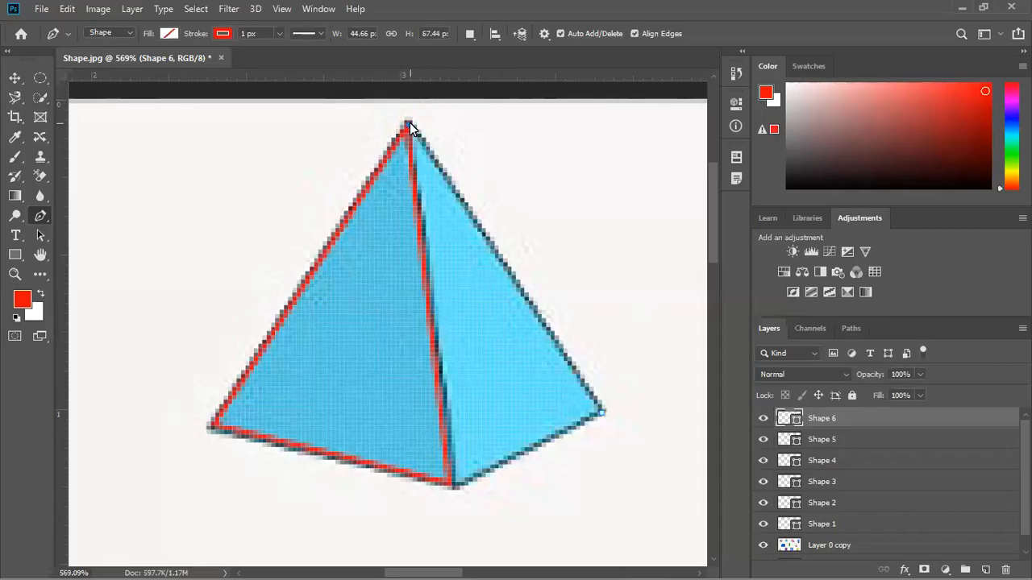
pyautogui.click(454, 487)
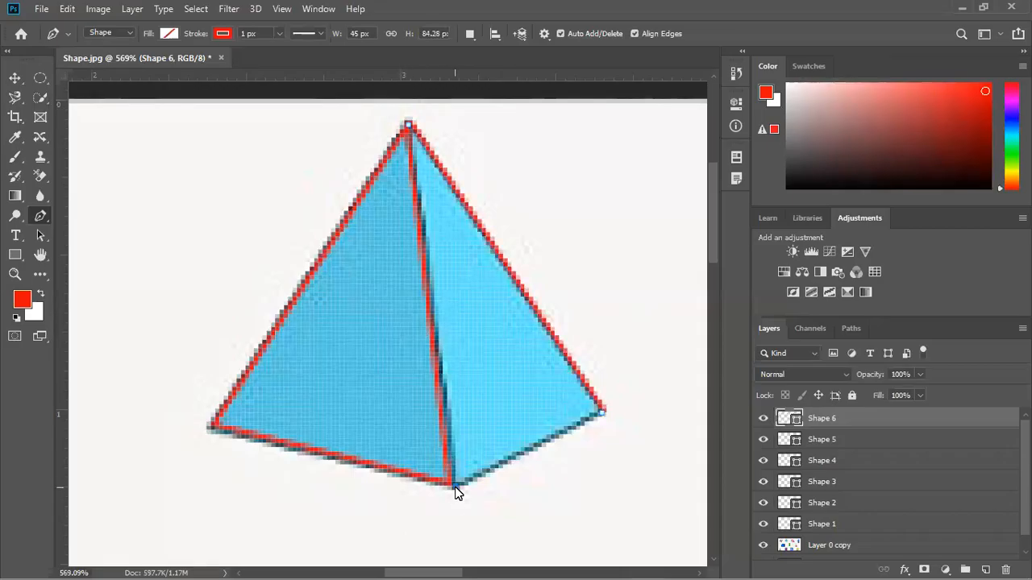
pyautogui.click(602, 415)
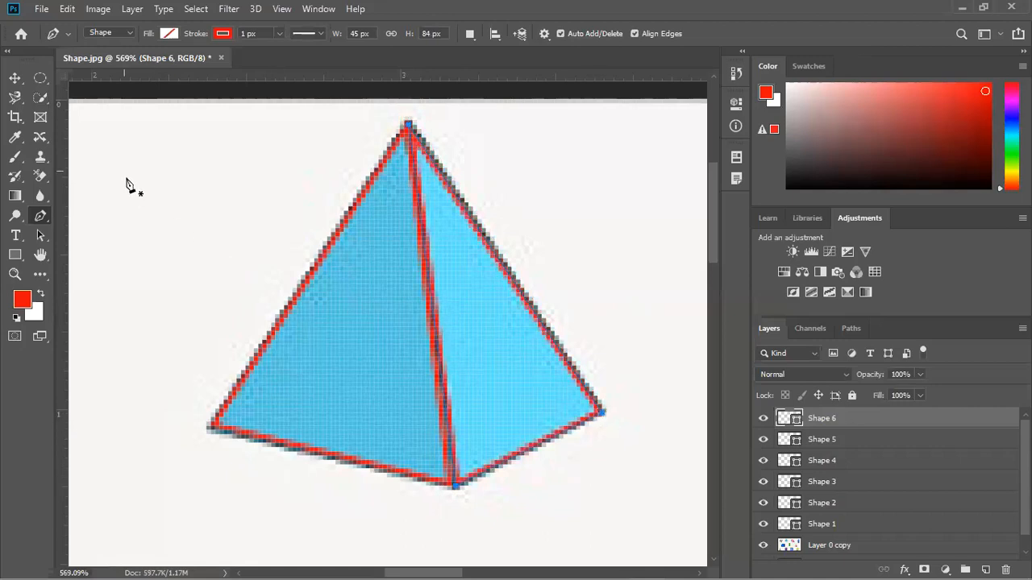
pyautogui.click(18, 76)
pyautogui.click(161, 161)
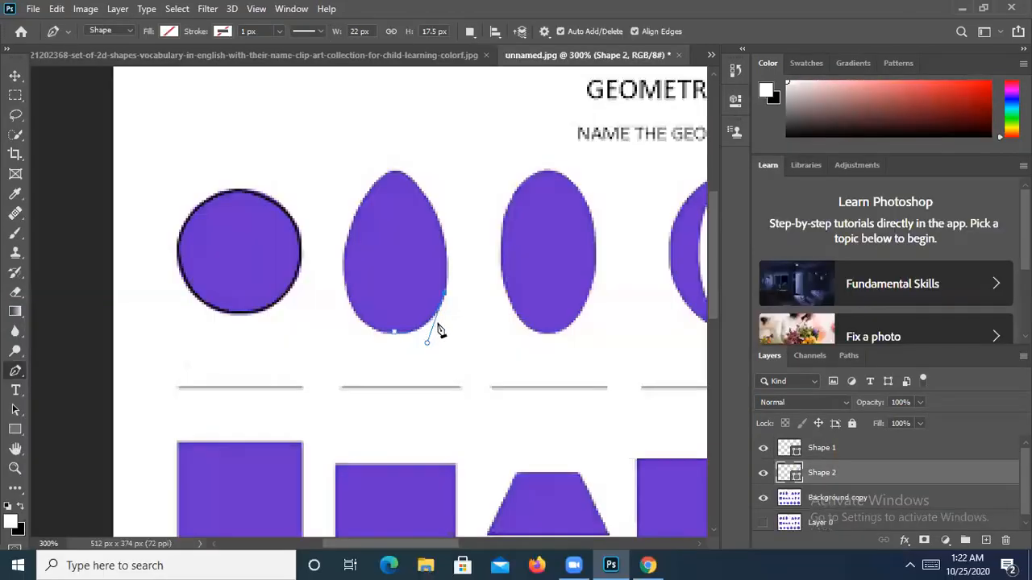
# - Undo the unfinished egg-shape outline so no stray path remains
pyautogui.hotkey('ctrl', 'z')
pyautogui.click(436, 309)
pyautogui.hotkey('ctrl', 'z')
pyautogui.hotkey('ctrl', 'z')
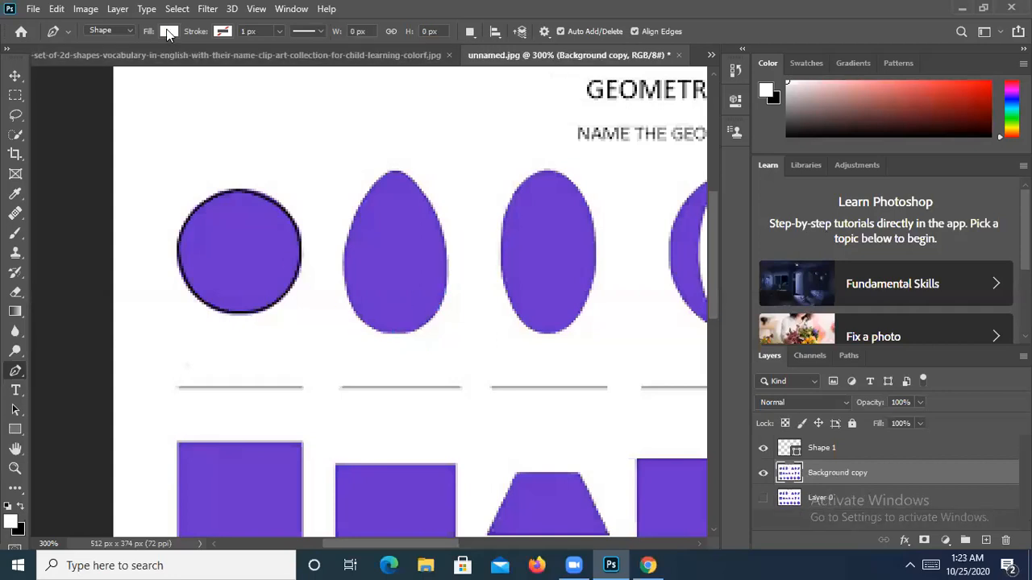
# - Set new shapes to No Color fill with a black stroke, with the Pen tool active
pyautogui.click(168, 31)
pyautogui.click(81, 61)
pyautogui.click(225, 33)
pyautogui.click(225, 33)
pyautogui.click(139, 113)
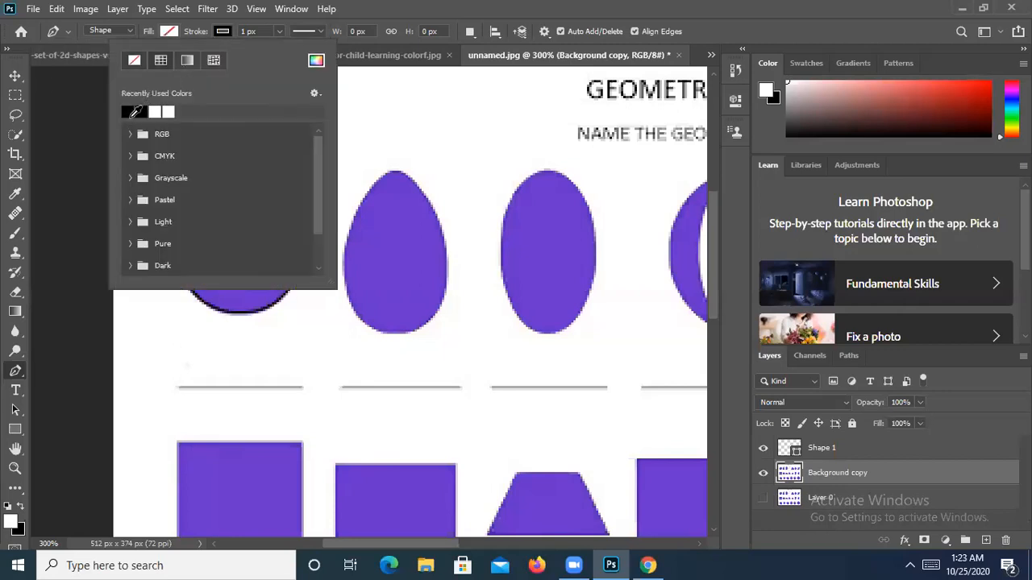
pyautogui.click(17, 372)
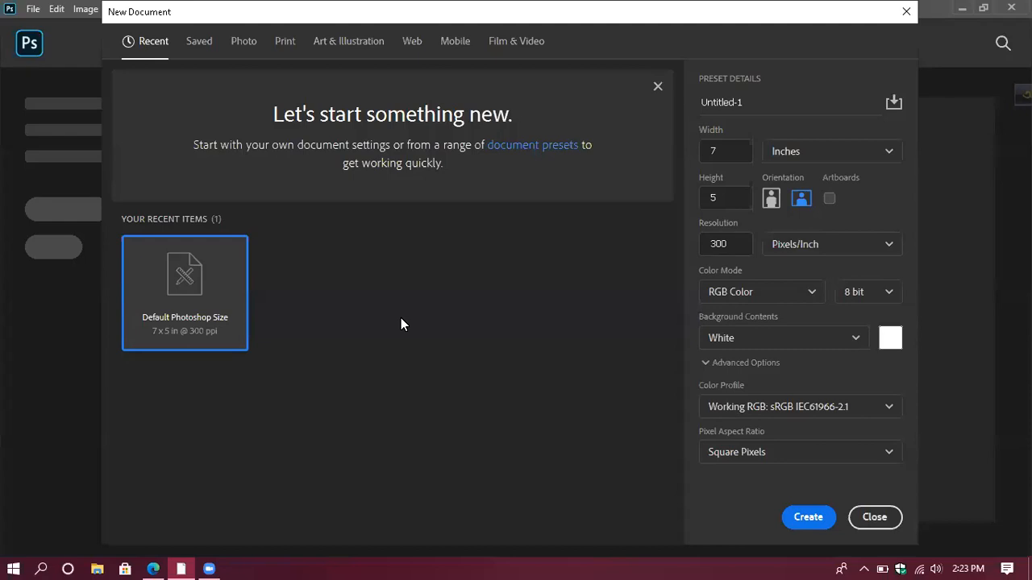
# - Close the 7 x 5 inch Untitled-1 New Document dialog without creating a file
pyautogui.click(728, 150)
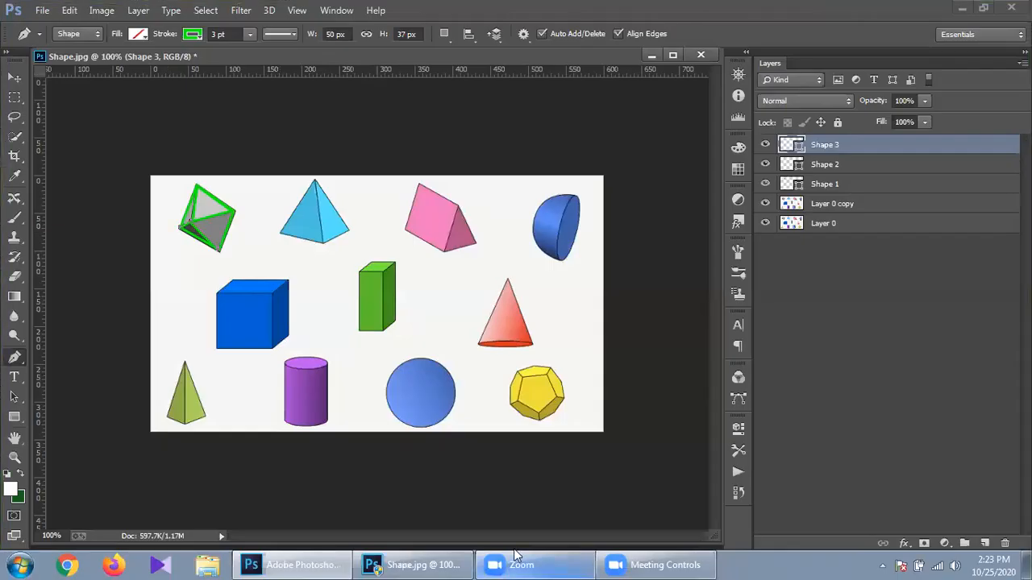
pyautogui.click(654, 564)
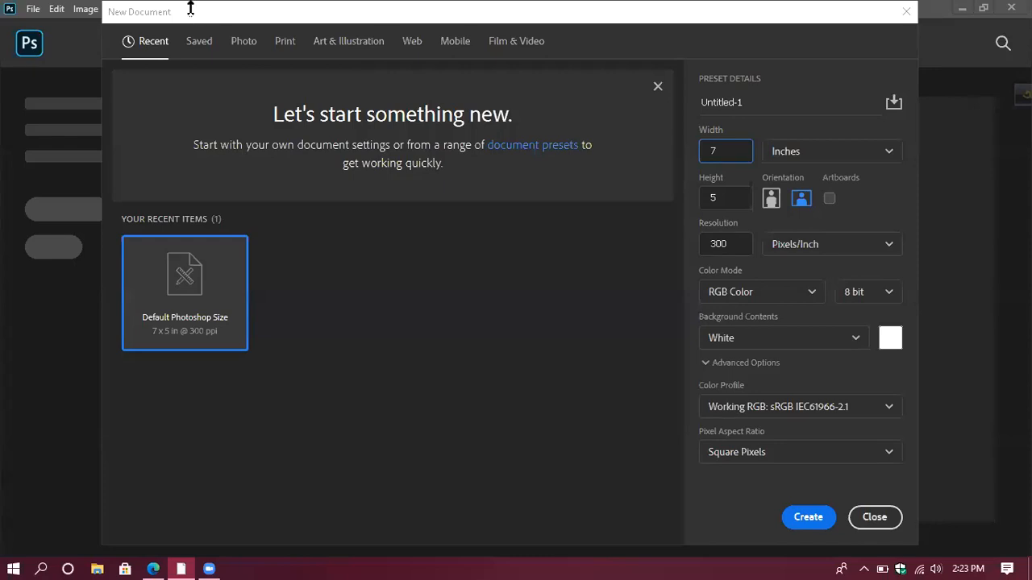
pyautogui.click(906, 11)
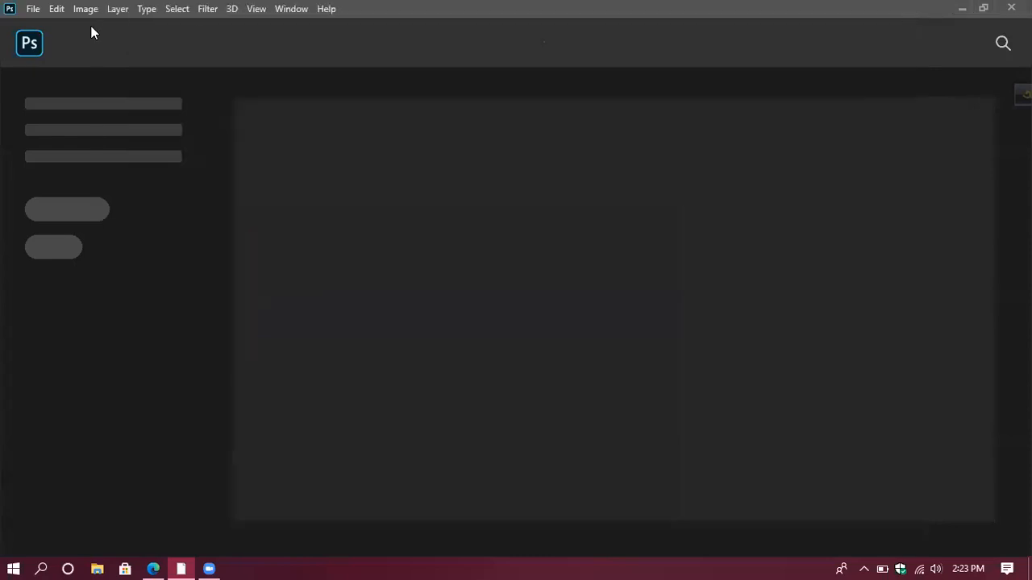
# - Open Shape.jpg from the computer via File > Open
pyautogui.click(32, 9)
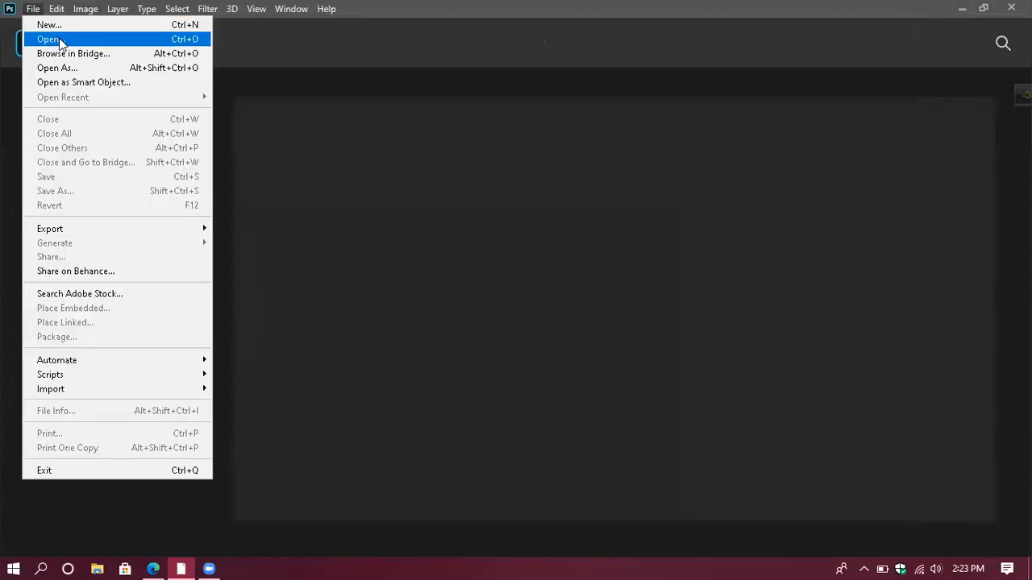
pyautogui.click(60, 41)
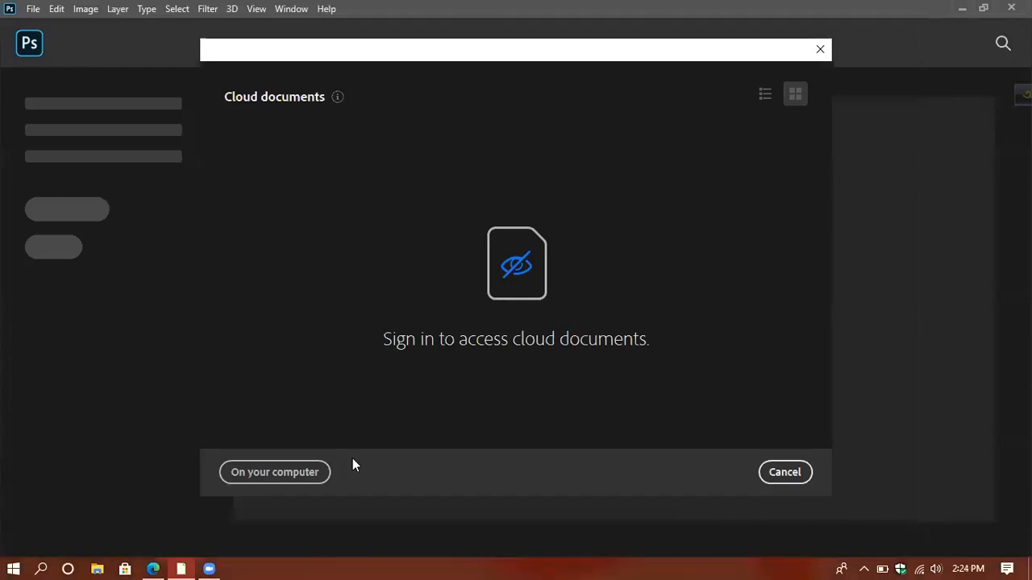
pyautogui.click(290, 474)
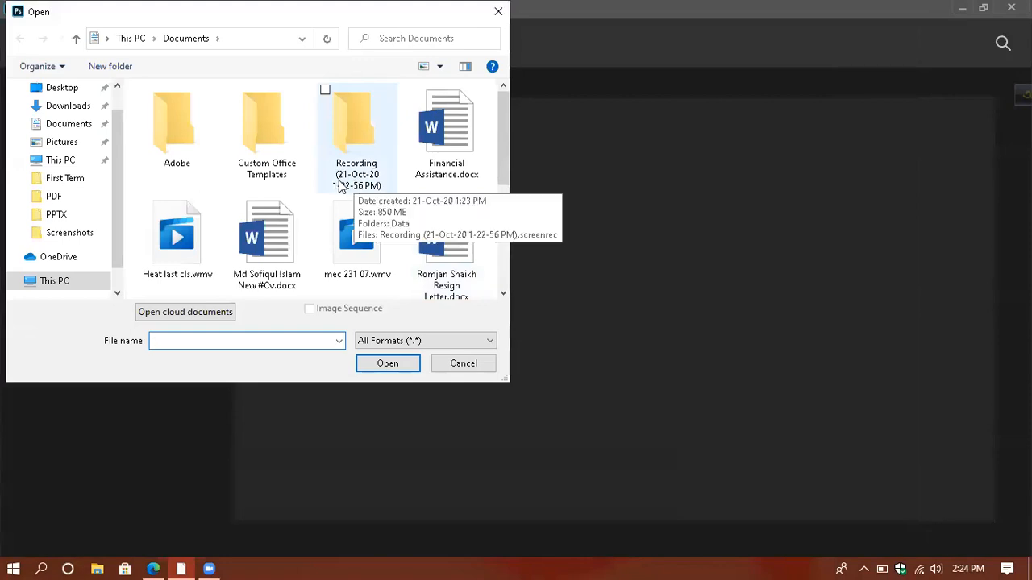
pyautogui.scroll(-1, 340, 187)
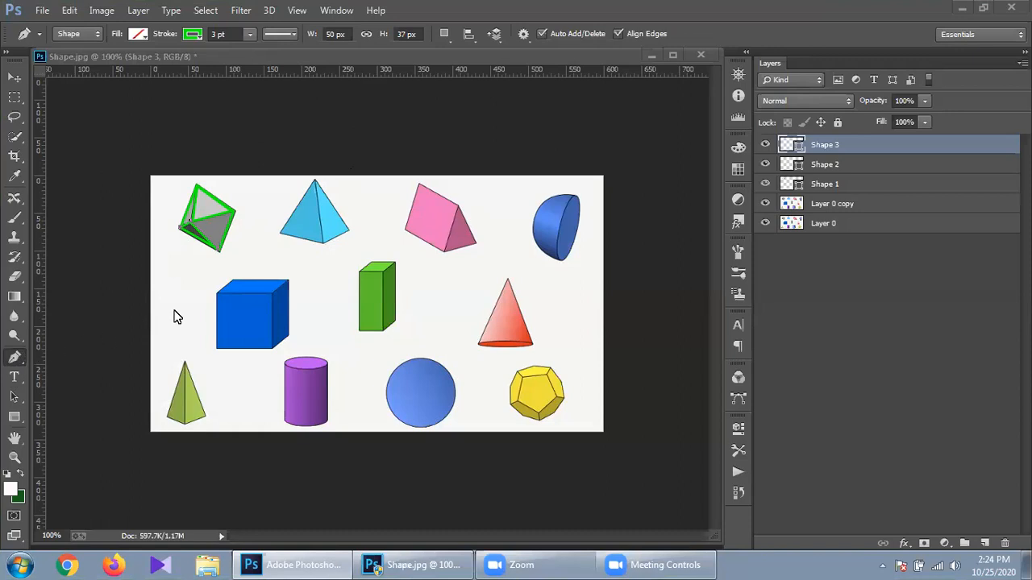
# - Trace a closed outline around the blue pyramid's corners and apex
pyautogui.click(278, 234)
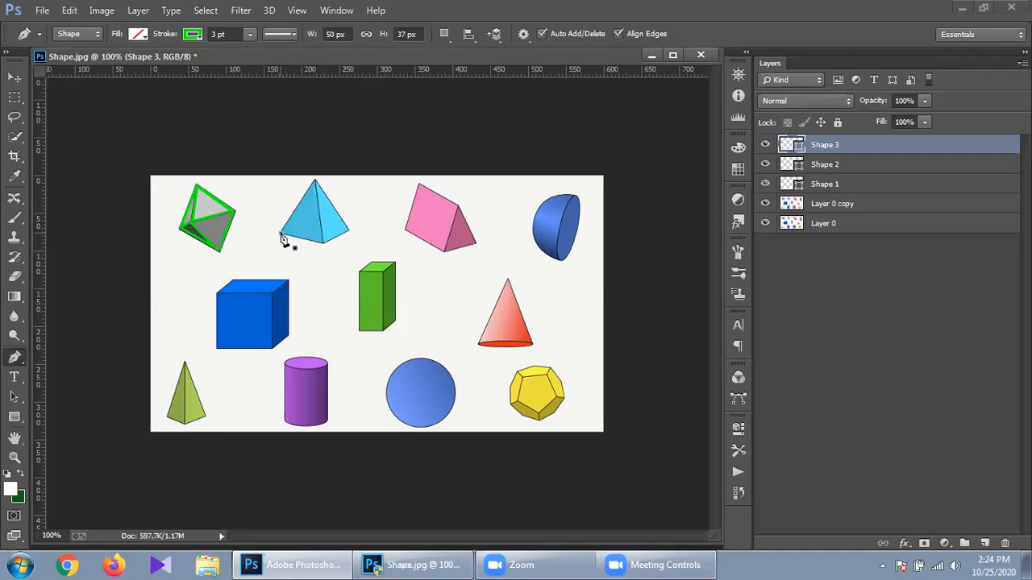
pyautogui.click(280, 234)
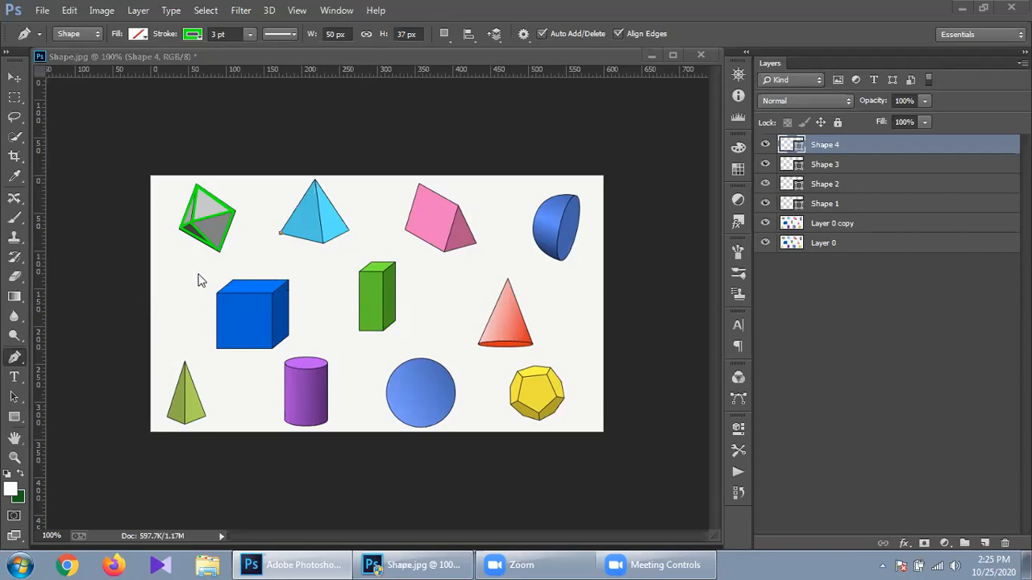
pyautogui.click(314, 180)
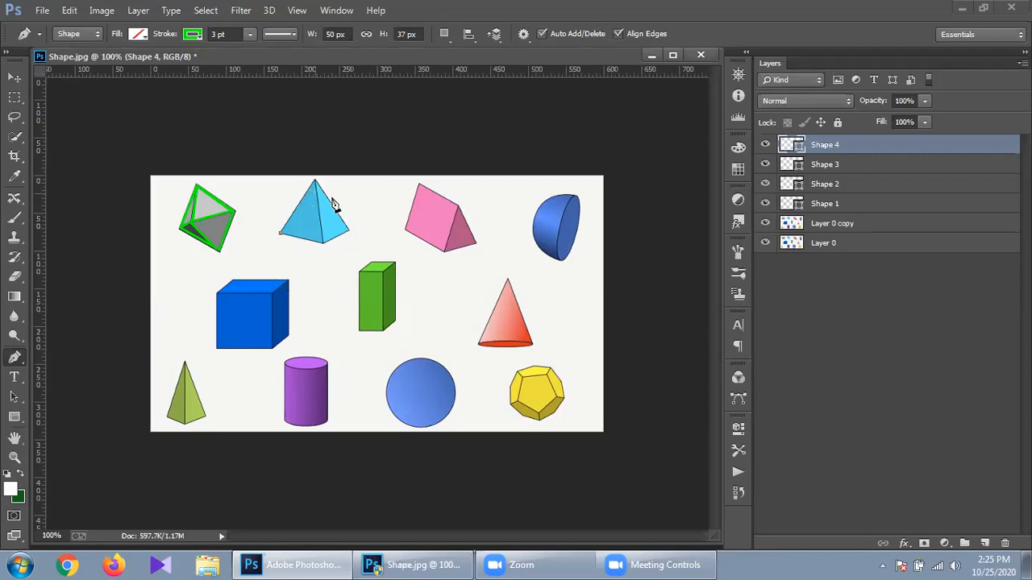
pyautogui.click(314, 180)
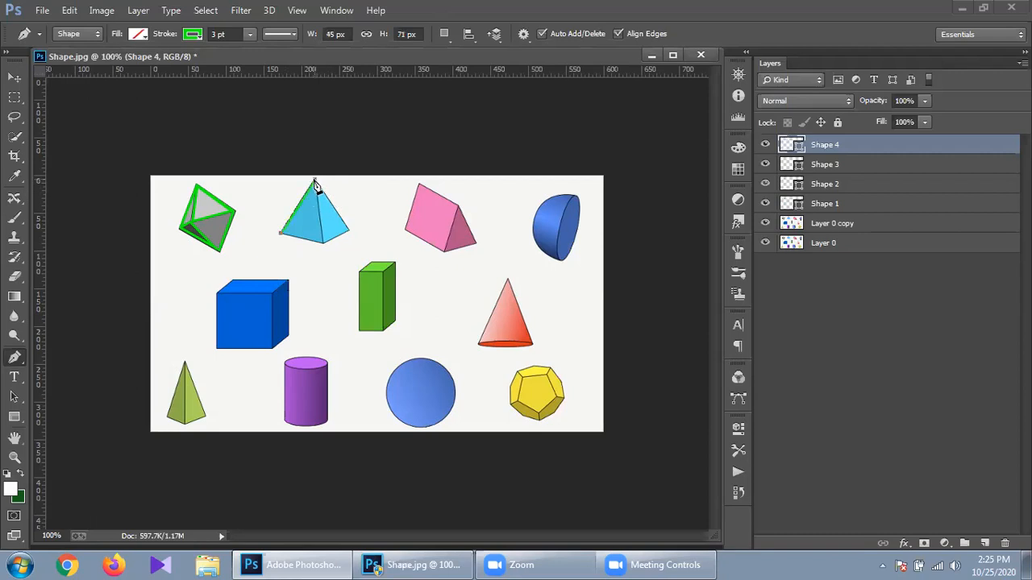
pyautogui.click(349, 232)
pyautogui.click(322, 244)
pyautogui.click(282, 239)
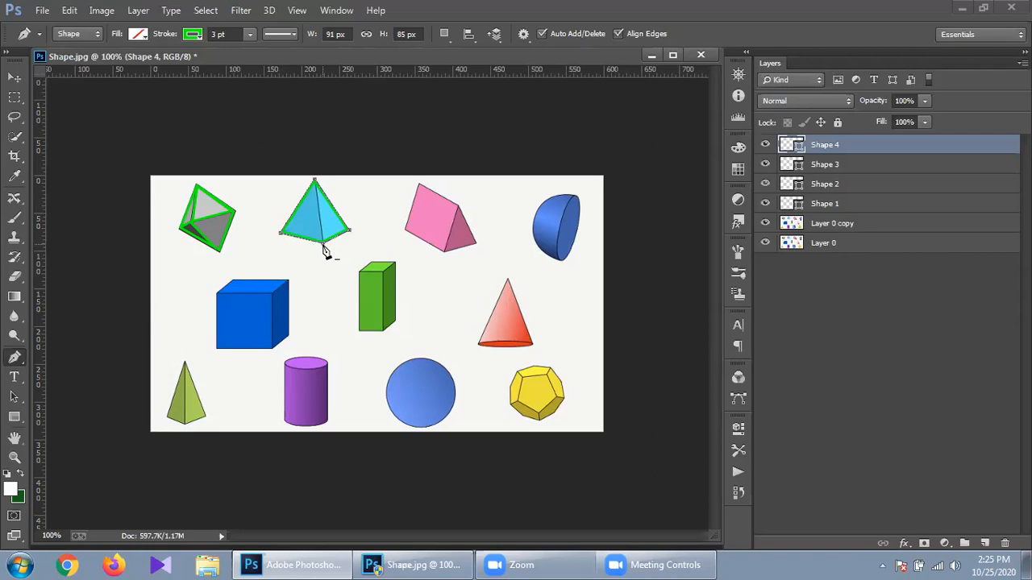
# - Delete the bottom corner point and clear the pyramid outline with Edit > Clear
pyautogui.click(324, 249)
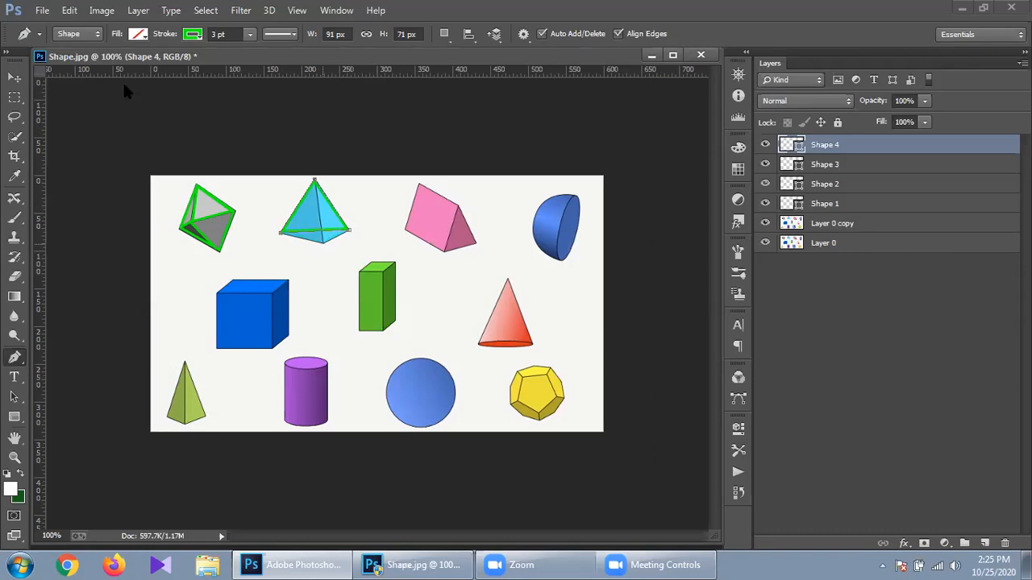
pyautogui.click(70, 9)
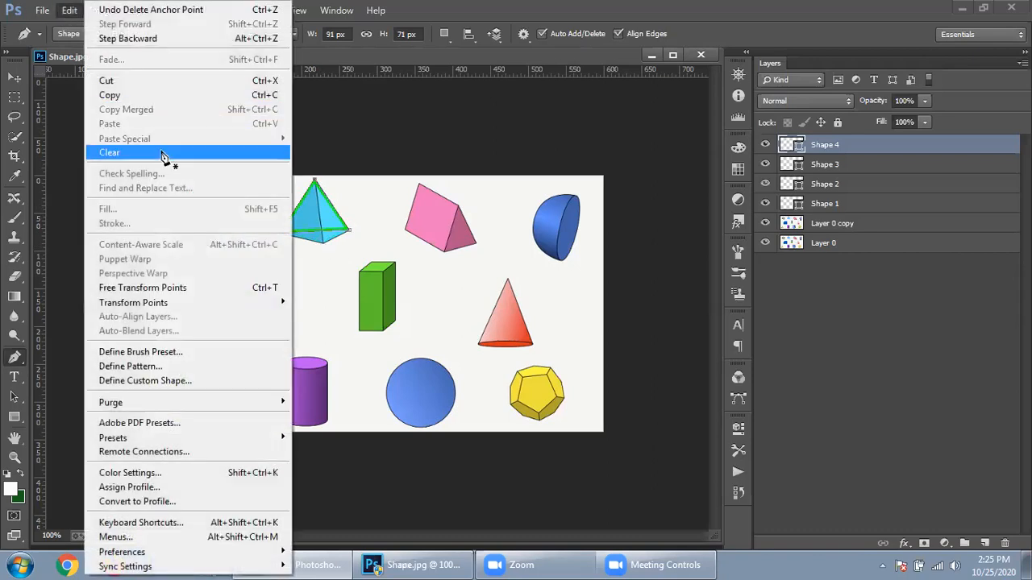
pyautogui.click(162, 154)
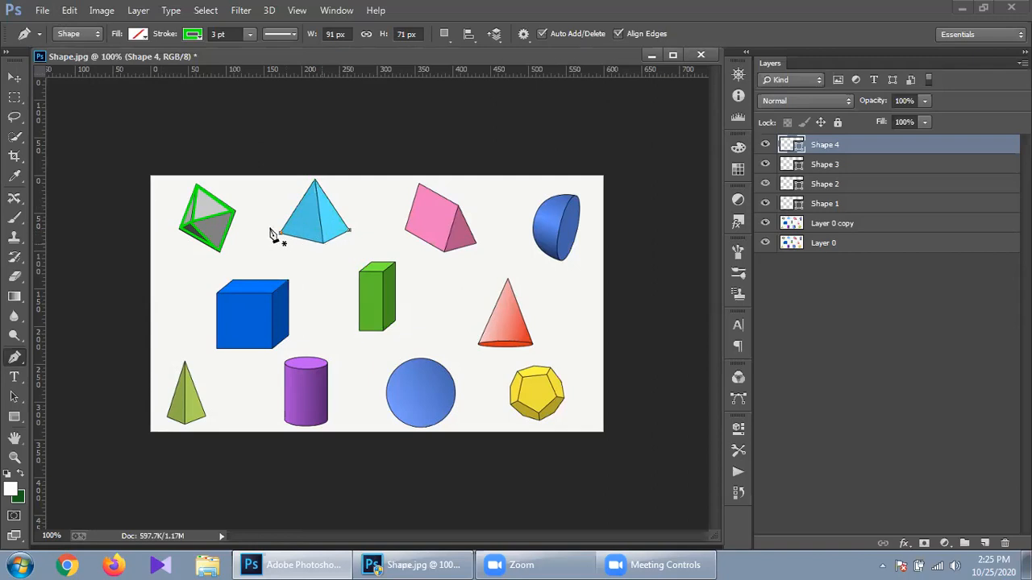
# - Draw the pyramid's left edge from its left corner up to the apex
pyautogui.click(280, 233)
pyautogui.click(315, 185)
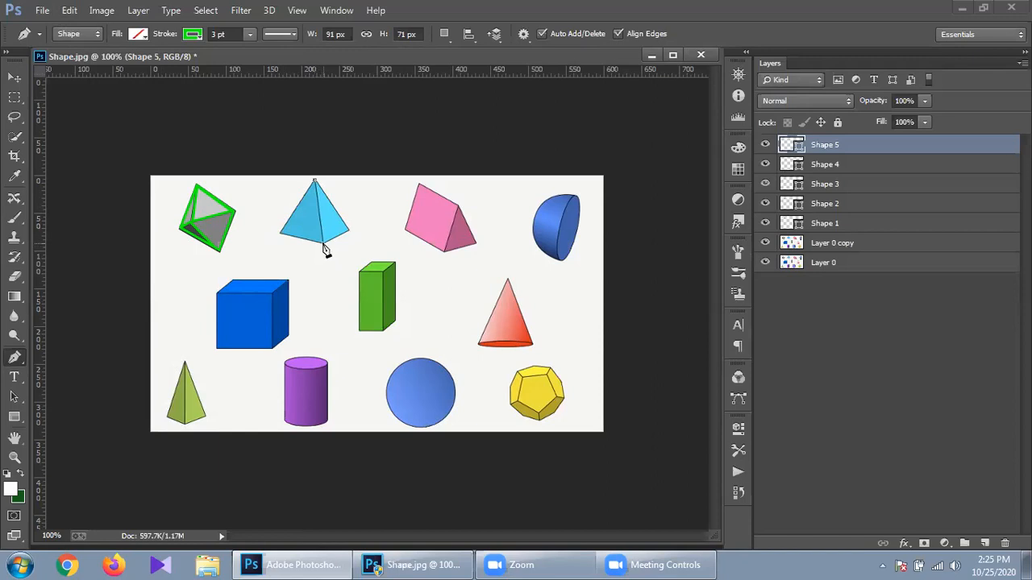
pyautogui.click(278, 234)
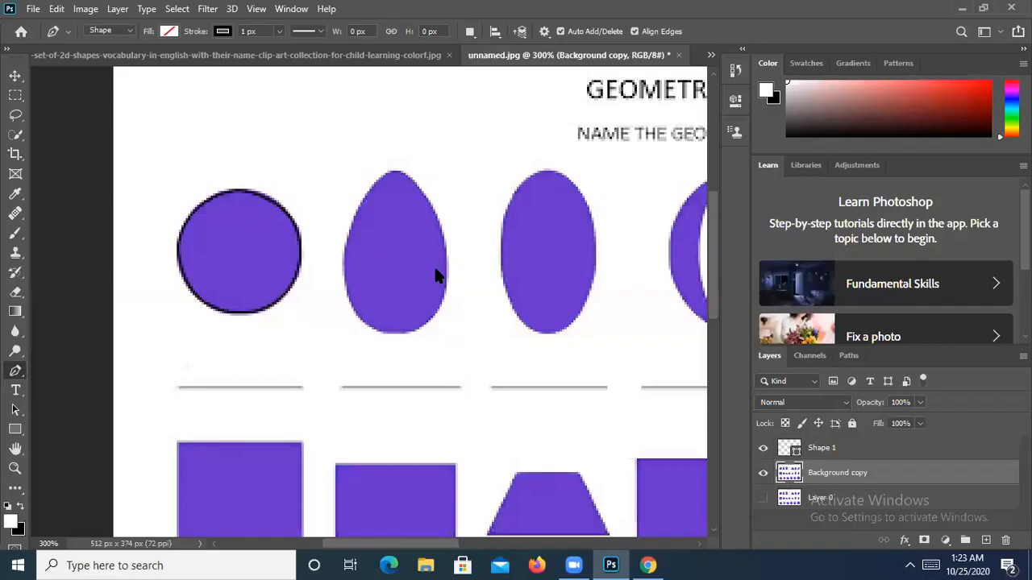
# - Outline the oval with smooth curved anchors at its left point and top
pyautogui.moveTo(436, 270); pyautogui.dragTo(427, 187)
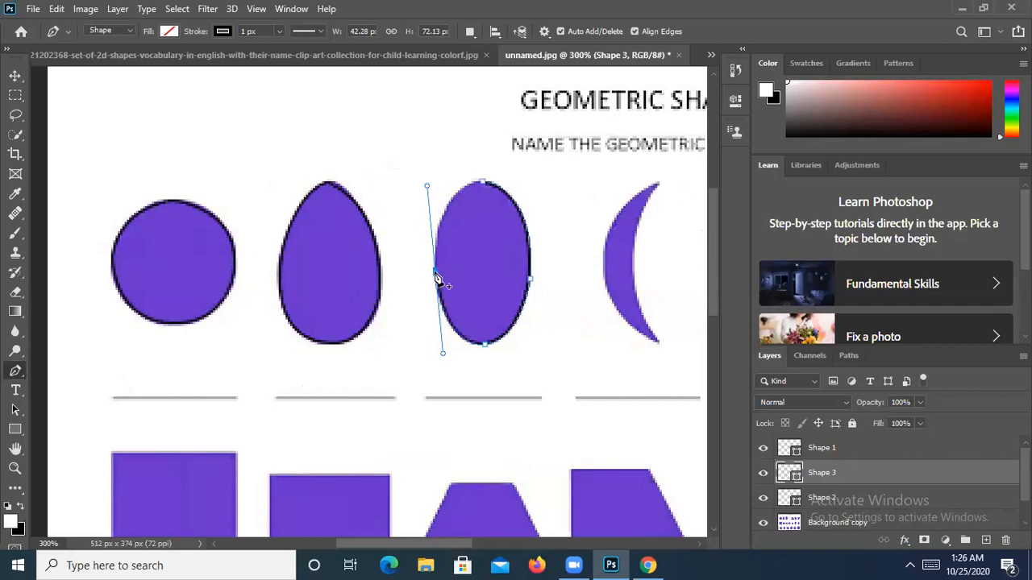
pyautogui.click(437, 271)
pyautogui.moveTo(485, 183); pyautogui.dragTo(525, 185)
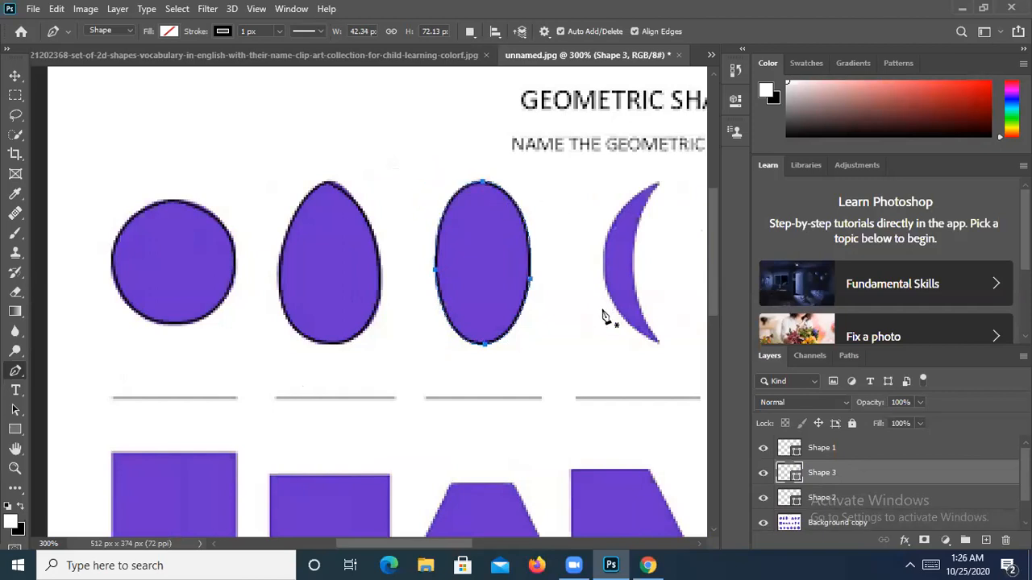
pyautogui.moveTo(610, 316); pyautogui.dragTo(449, 312)
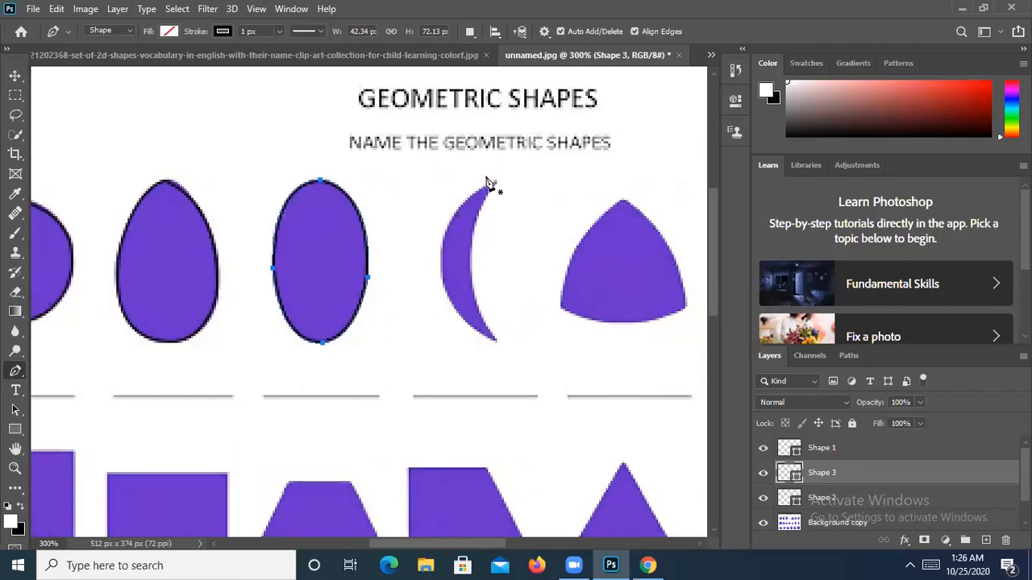
# - Start the crescent outline at its top tip with a curved lower-tip point
pyautogui.click(495, 185)
pyautogui.moveTo(494, 340); pyautogui.dragTo(552, 426)
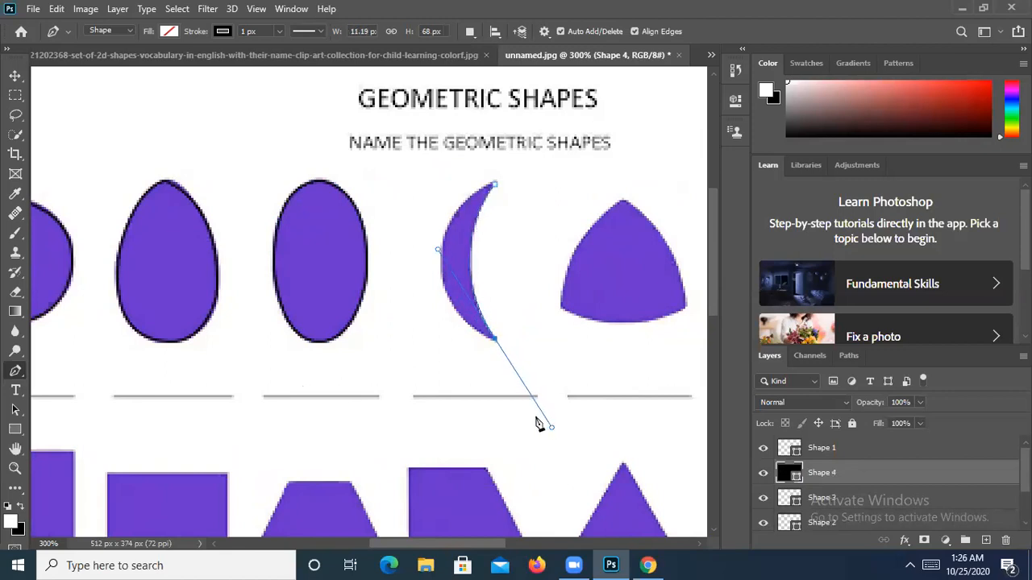
pyautogui.click(495, 341)
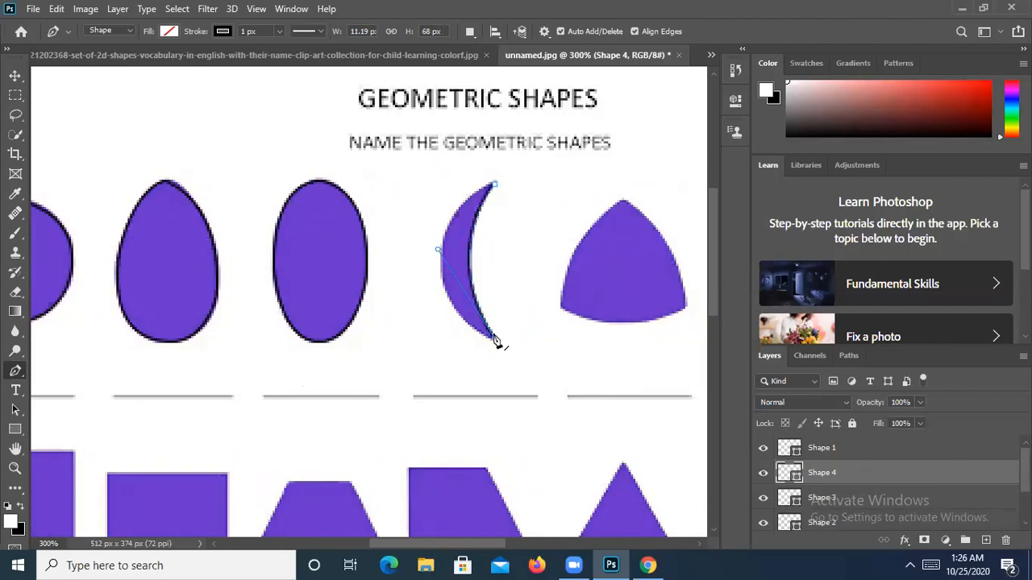
pyautogui.click(495, 184)
pyautogui.moveTo(525, 198); pyautogui.dragTo(646, 93)
pyautogui.moveTo(591, 144); pyautogui.dragTo(611, 129)
# - Redo the crescent's closing edge through a curved inner-edge point and finish the outline
pyautogui.hotkey('ctrl', 'z')
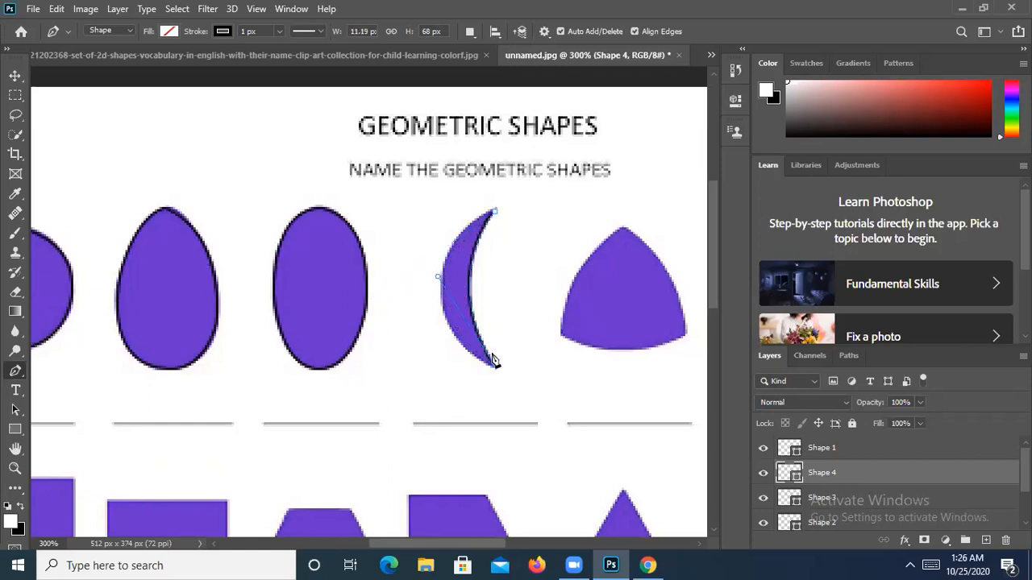
pyautogui.hotkey('ctrl', 'z')
pyautogui.keyDown('alt'); pyautogui.click(495, 367); pyautogui.keyUp('alt')
pyautogui.moveTo(442, 298)
pyautogui.mouseDown()
pyautogui.moveTo(472, 218)
pyautogui.moveTo(442, 228)
pyautogui.mouseUp()
pyautogui.keyDown('alt'); pyautogui.click(443, 293); pyautogui.keyUp('alt')
pyautogui.moveTo(494, 211); pyautogui.dragTo(551, 190)
pyautogui.press('Return')
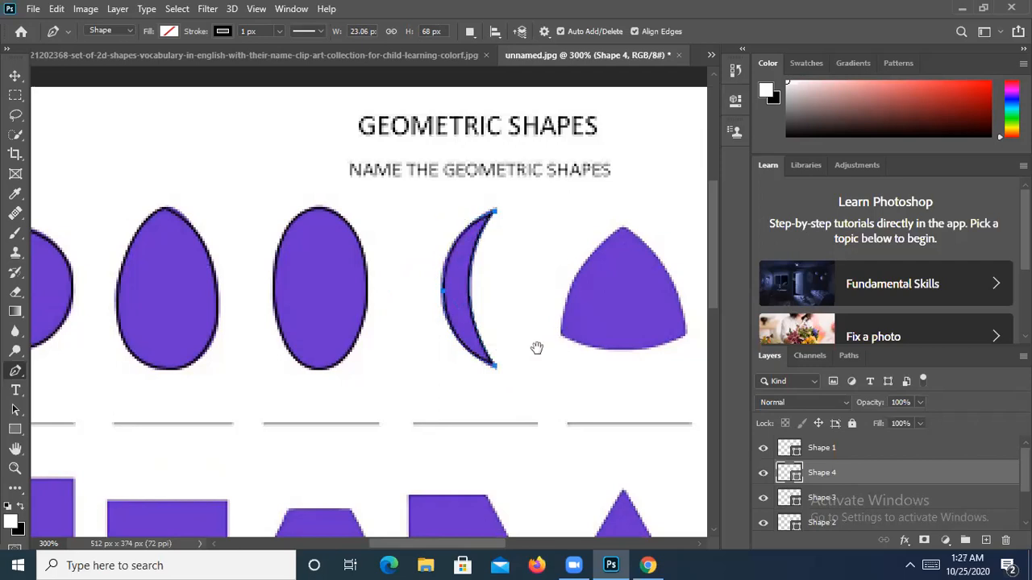
pyautogui.moveTo(536, 347); pyautogui.dragTo(422, 339)
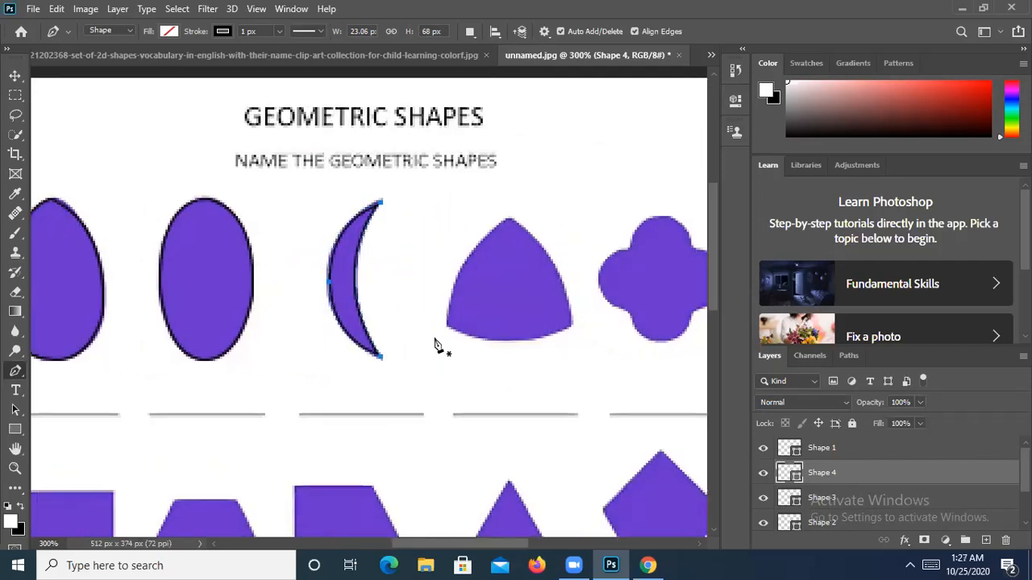
# - Begin the rounded triangle's outline at its top with a curved lower-right corner point
pyautogui.click(509, 219)
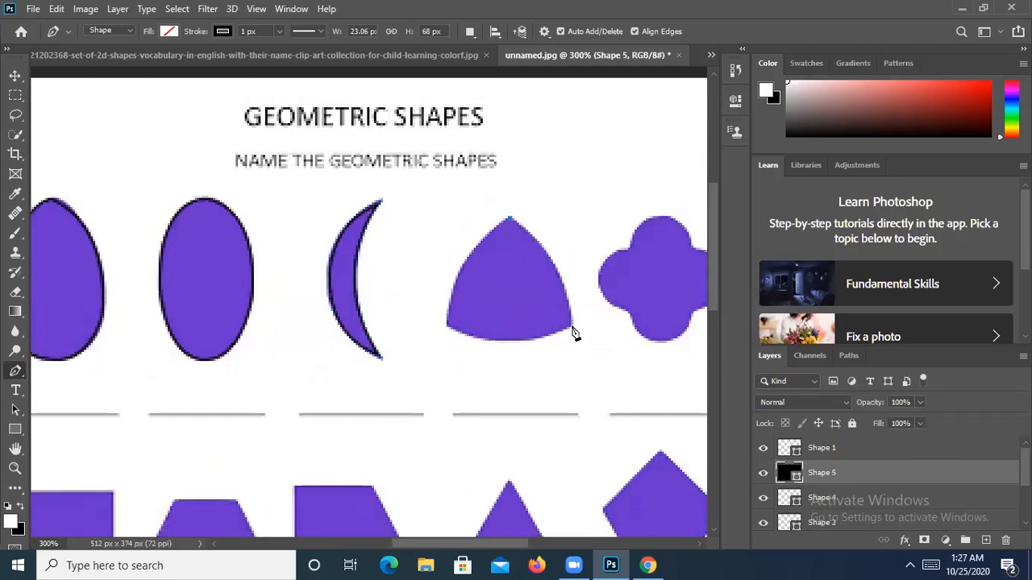
pyautogui.moveTo(571, 327); pyautogui.dragTo(571, 400)
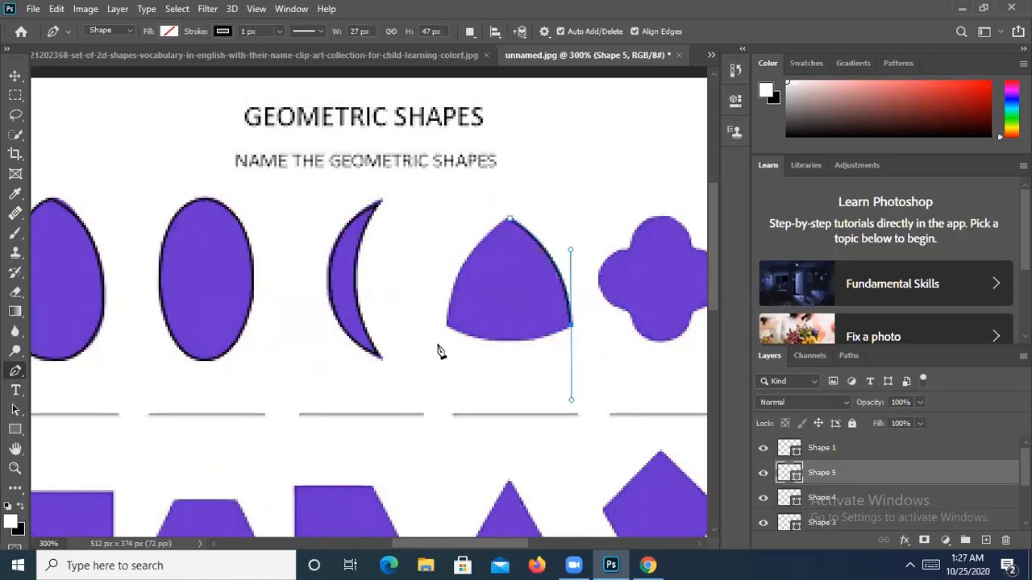
pyautogui.click(572, 334)
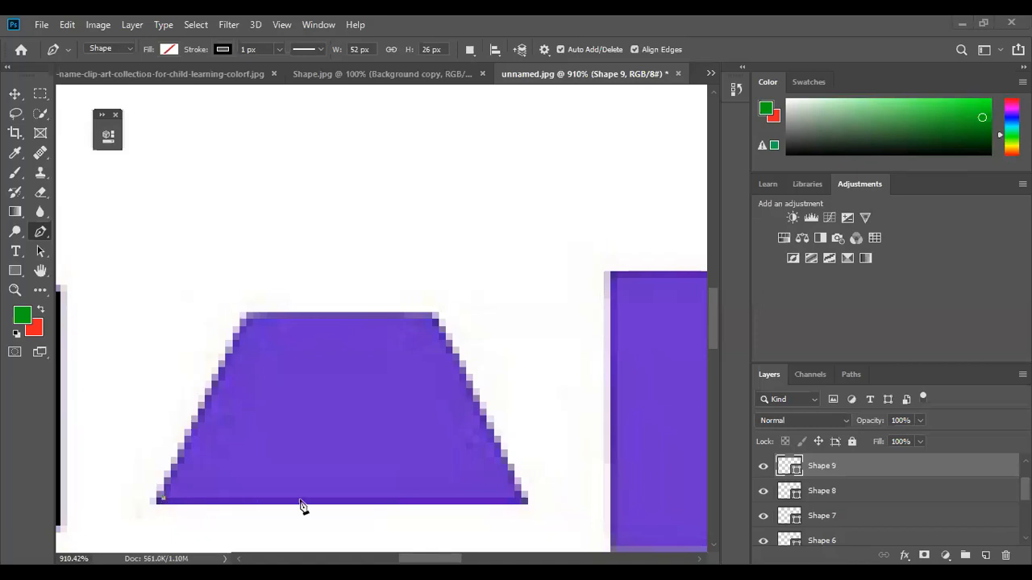
# - Close a black outline along the trapezoid's bottom, top and side edges
pyautogui.click(519, 500)
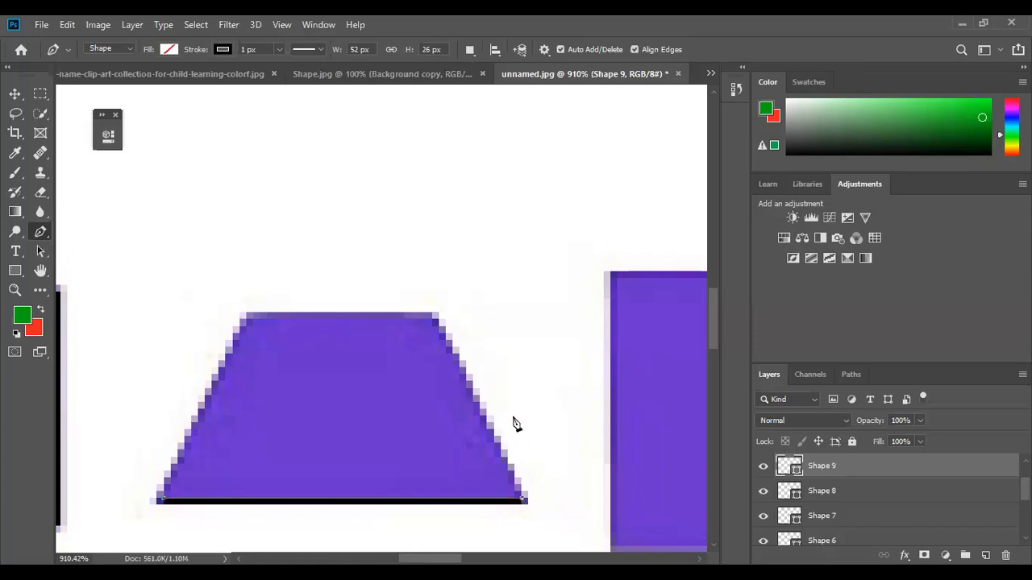
pyautogui.hotkey('ctrl', 'shift', 'z')
pyautogui.click(246, 320)
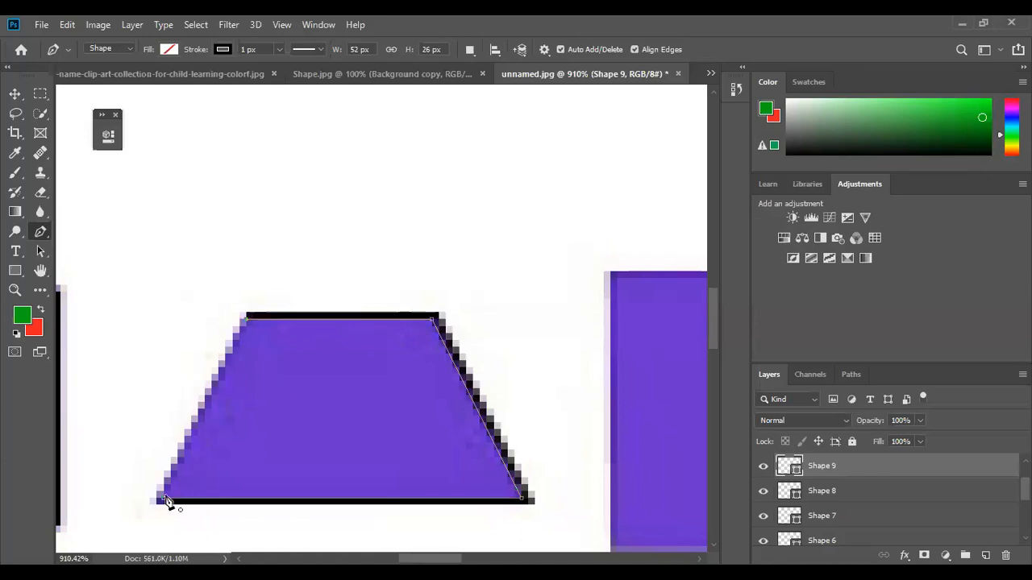
pyautogui.click(162, 499)
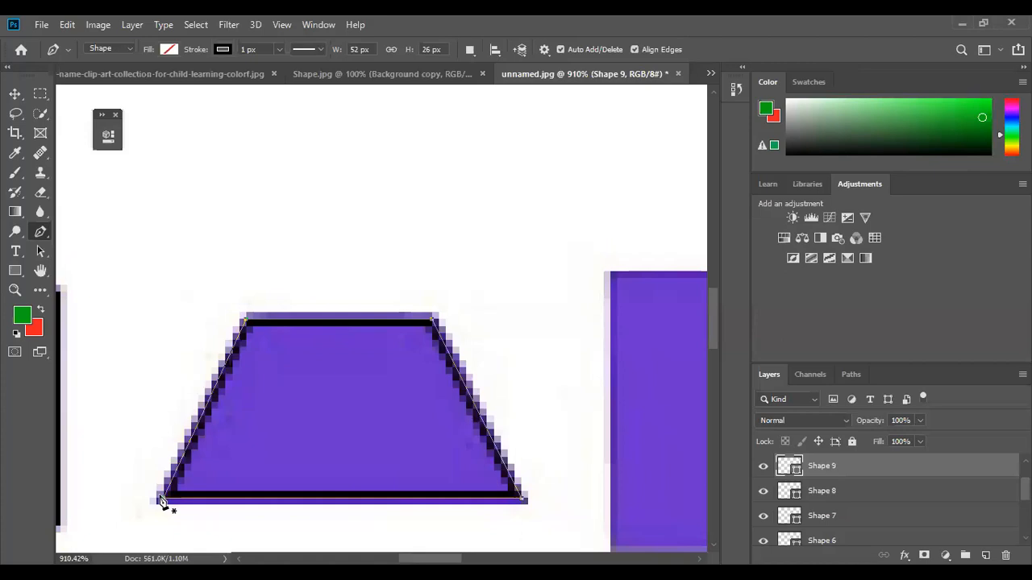
pyautogui.scroll(-6, 159, 500)
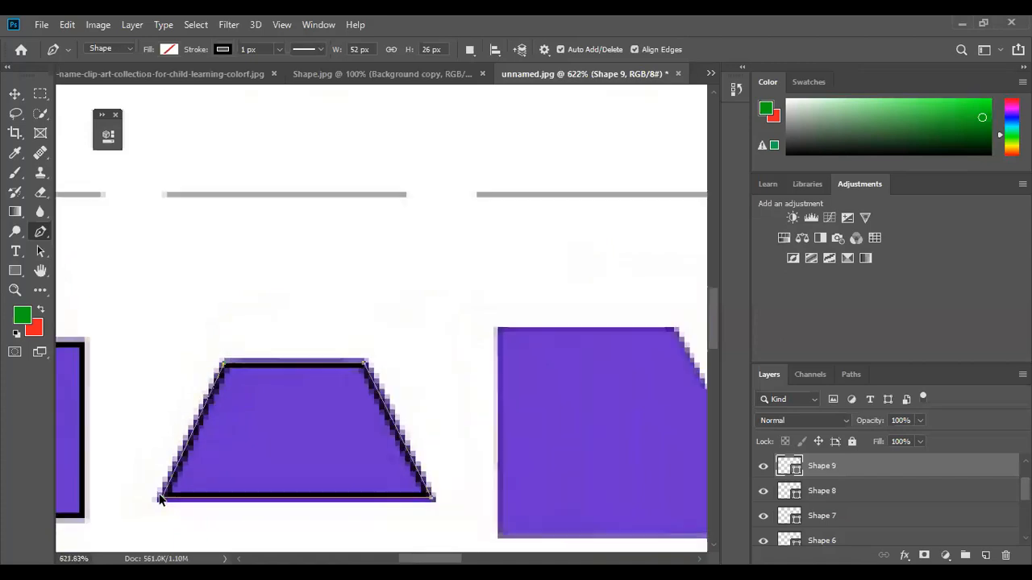
pyautogui.moveTo(179, 507); pyautogui.dragTo(415, 471)
pyautogui.scroll(-4, 412, 471)
pyautogui.scroll(4, 411, 471)
pyautogui.scroll(5, 412, 464)
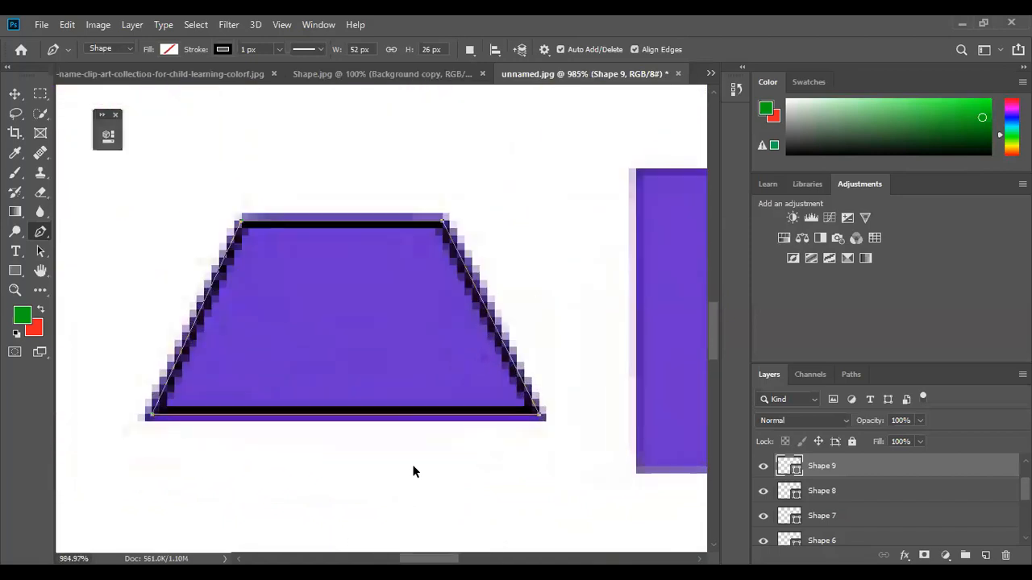
pyautogui.scroll(-2, 412, 464)
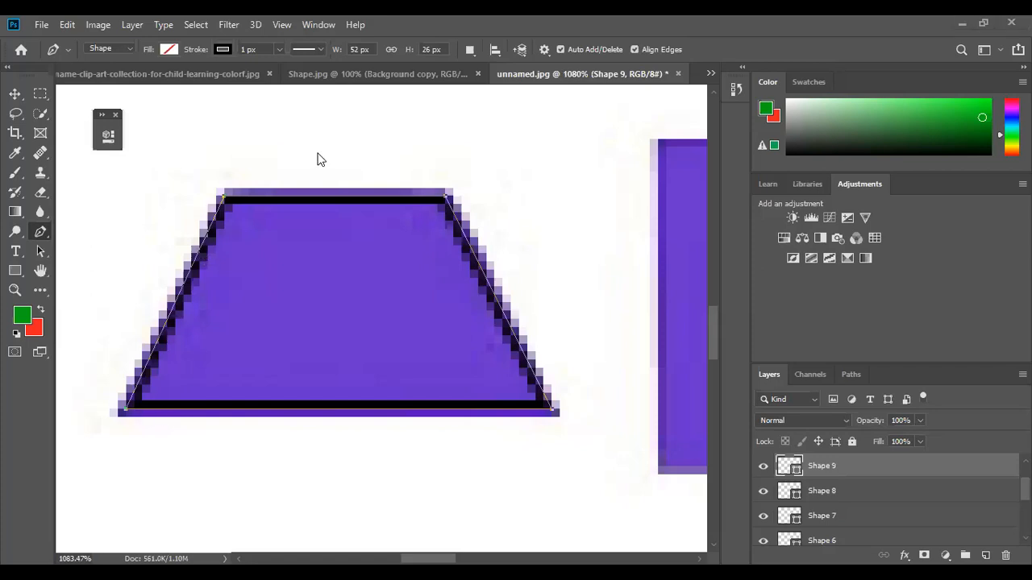
pyautogui.moveTo(419, 354); pyautogui.dragTo(172, 364)
pyautogui.moveTo(530, 373)
pyautogui.mouseDown()
pyautogui.moveTo(360, 392)
pyautogui.moveTo(295, 371)
pyautogui.mouseUp()
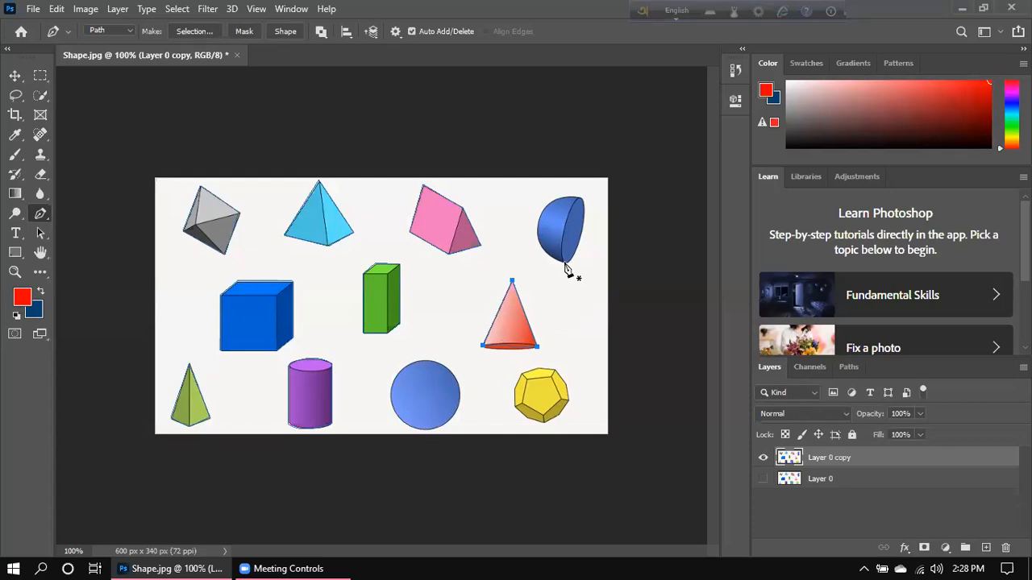
# - Start a path at the half-sphere's bottom and curve it up its left side
pyautogui.click(564, 264)
pyautogui.click(535, 232)
pyautogui.moveTo(539, 239); pyautogui.dragTo(529, 200)
pyautogui.click(536, 238)
# - Curve the path across the half-sphere's top to its top-right corner
pyautogui.click(555, 197)
pyautogui.press('z')
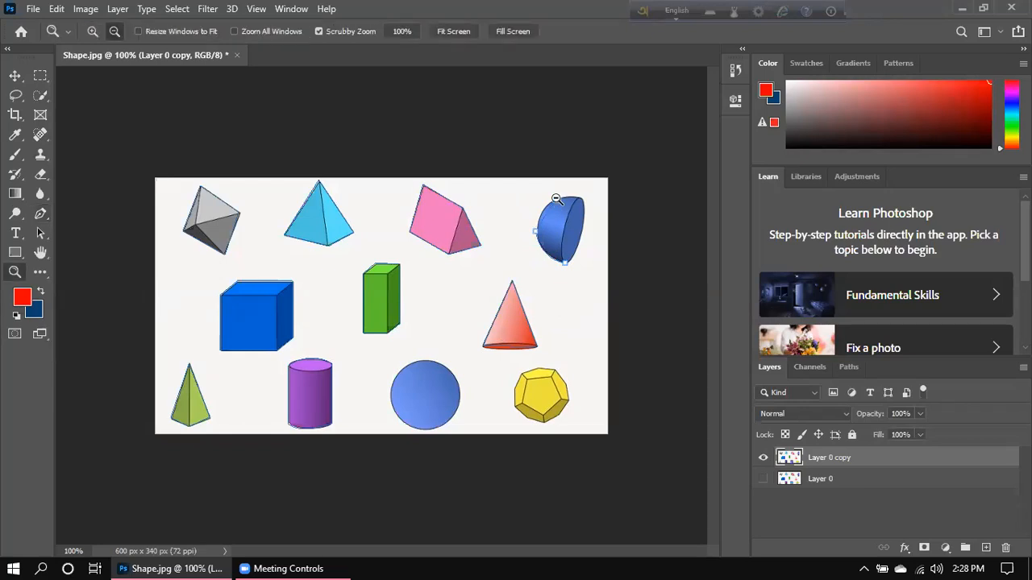
pyautogui.hotkey('ctrl', 'z')
pyautogui.click(41, 217)
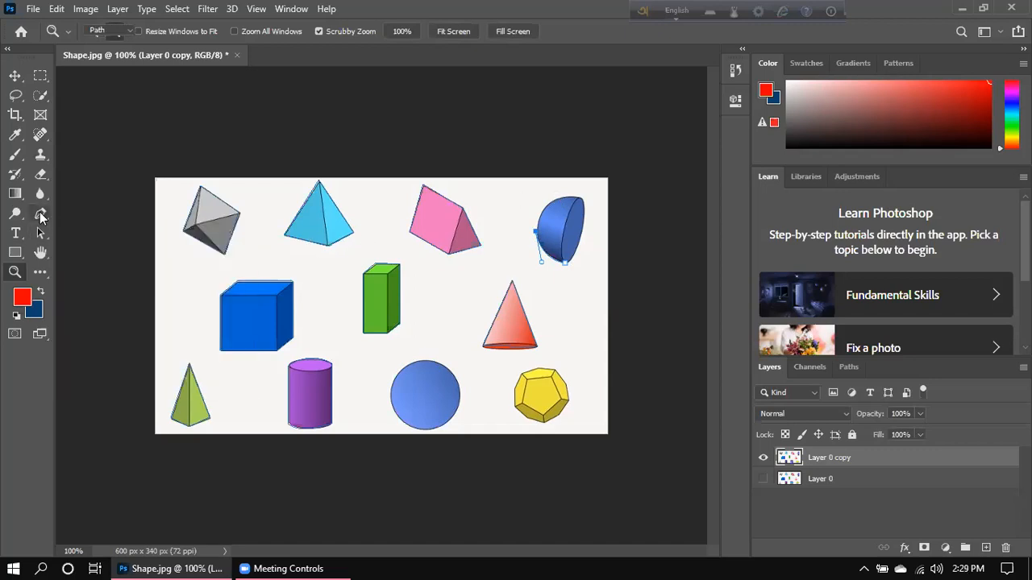
pyautogui.click(76, 216)
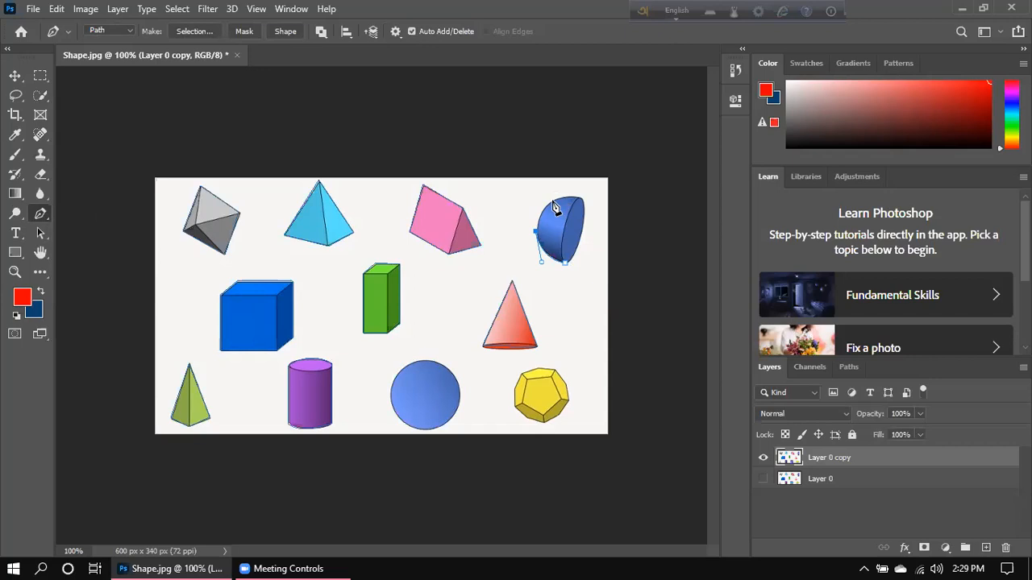
pyautogui.click(552, 203)
pyautogui.moveTo(553, 202)
pyautogui.mouseDown()
pyautogui.moveTo(567, 202)
pyautogui.moveTo(562, 193)
pyautogui.mouseUp()
pyautogui.keyDown('alt'); pyautogui.click(553, 204); pyautogui.keyUp('alt')
pyautogui.click(581, 199)
pyautogui.moveTo(581, 200); pyautogui.dragTo(586, 208)
pyautogui.moveTo(586, 206); pyautogui.dragTo(586, 206)
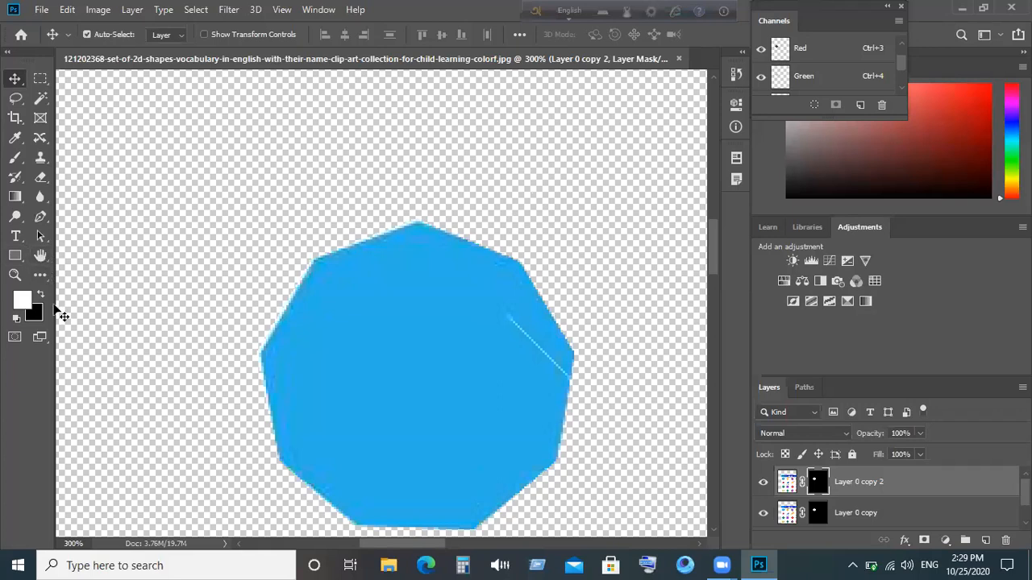
# - Select the standard Pen Tool and switch its mode from Path to Shape
pyautogui.click(41, 217)
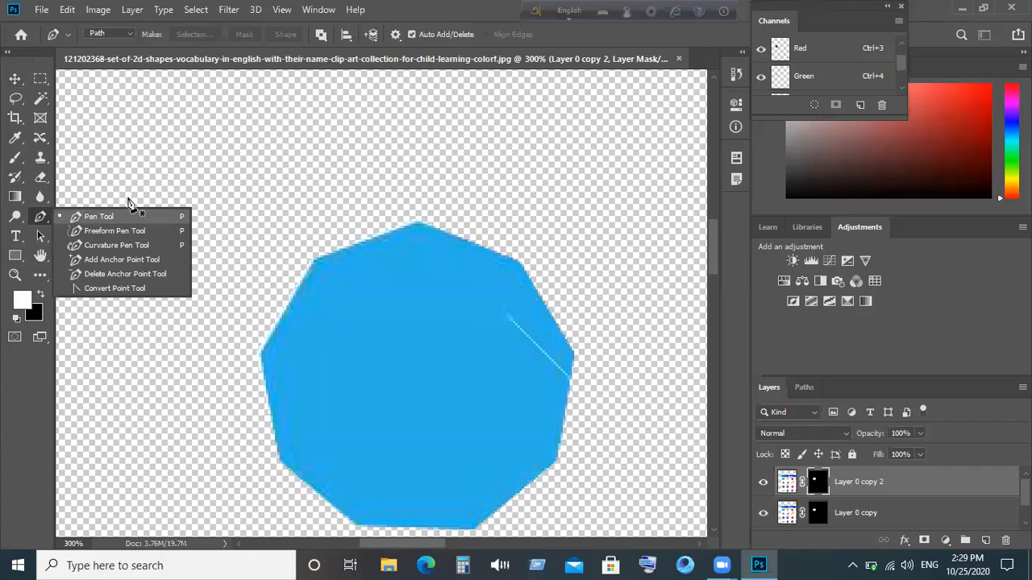
pyautogui.click(175, 156)
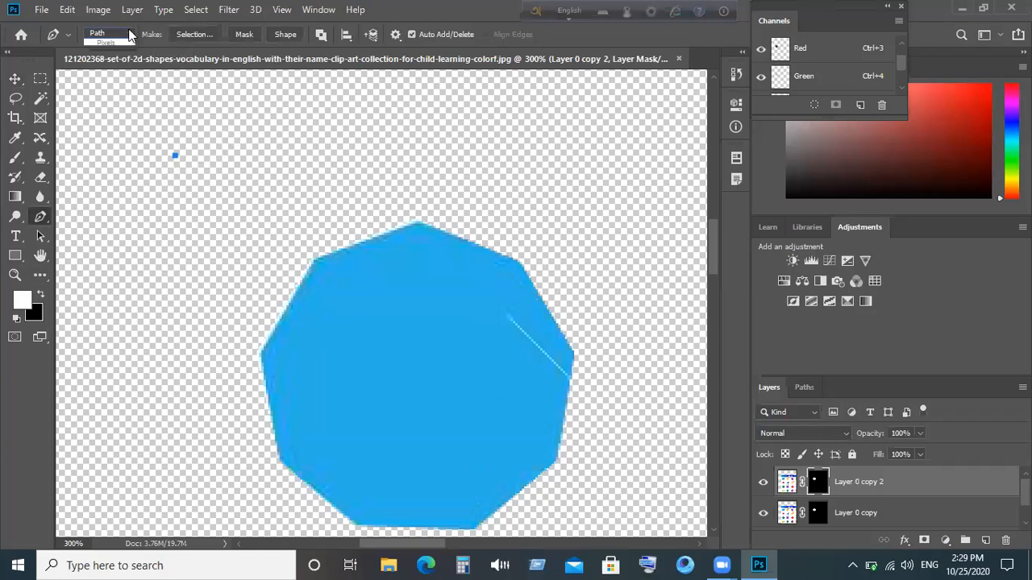
pyautogui.click(127, 33)
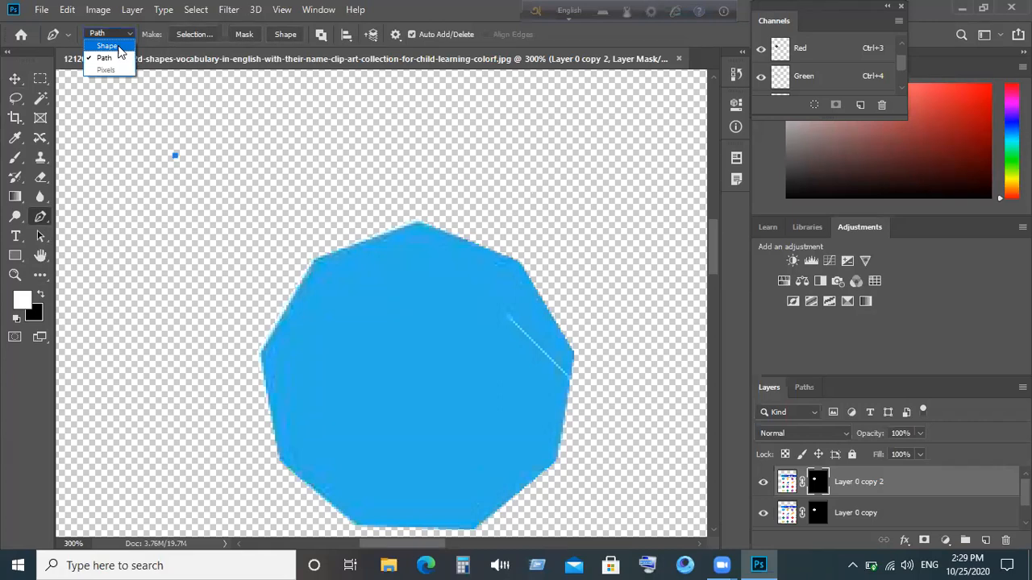
pyautogui.click(117, 46)
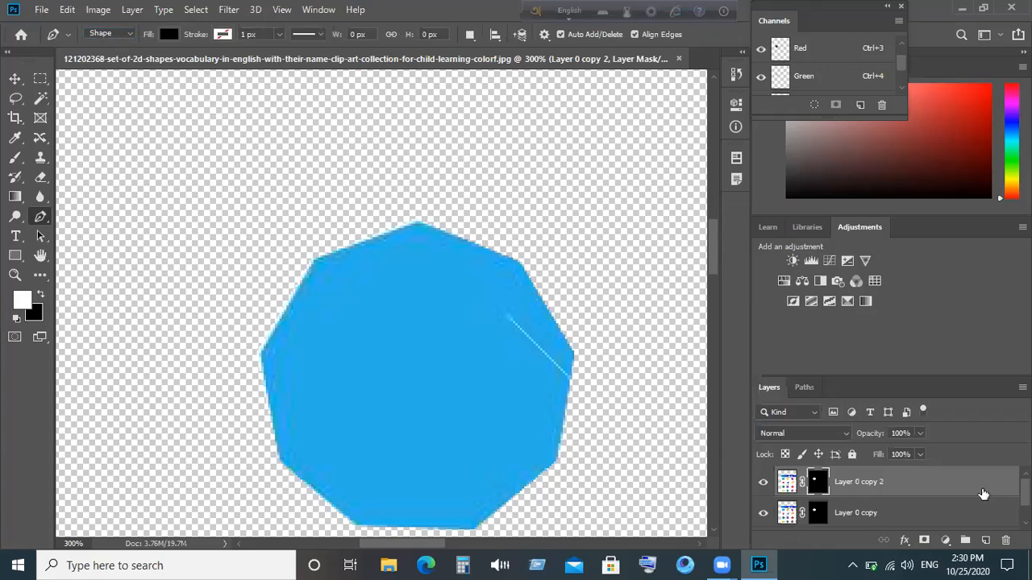
# - Hide the polygon cut-out and Layer 0 copy 2 layers so only Layer 0's worksheet shows
pyautogui.scroll(-1, 815, 452)
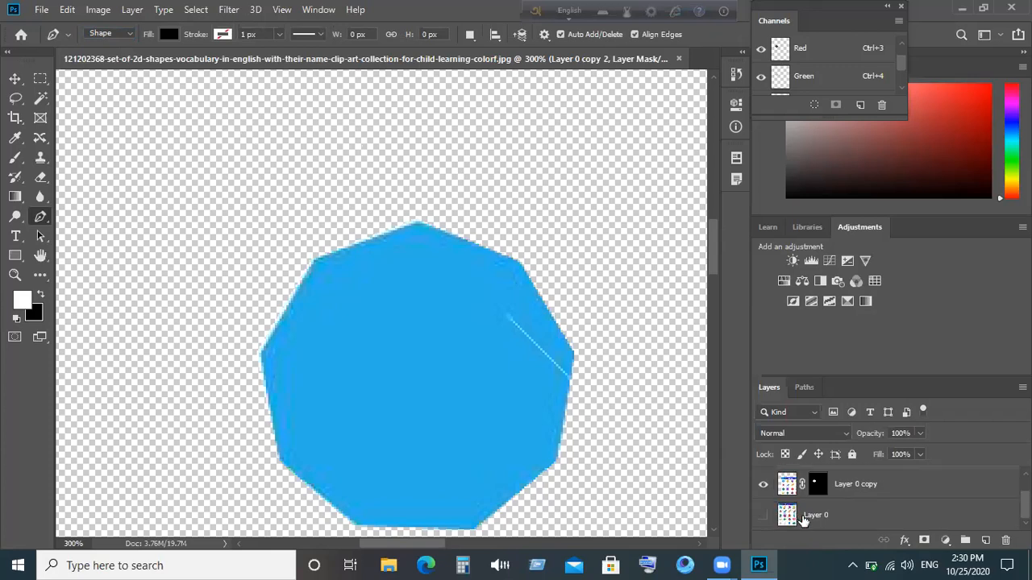
pyautogui.click(803, 518)
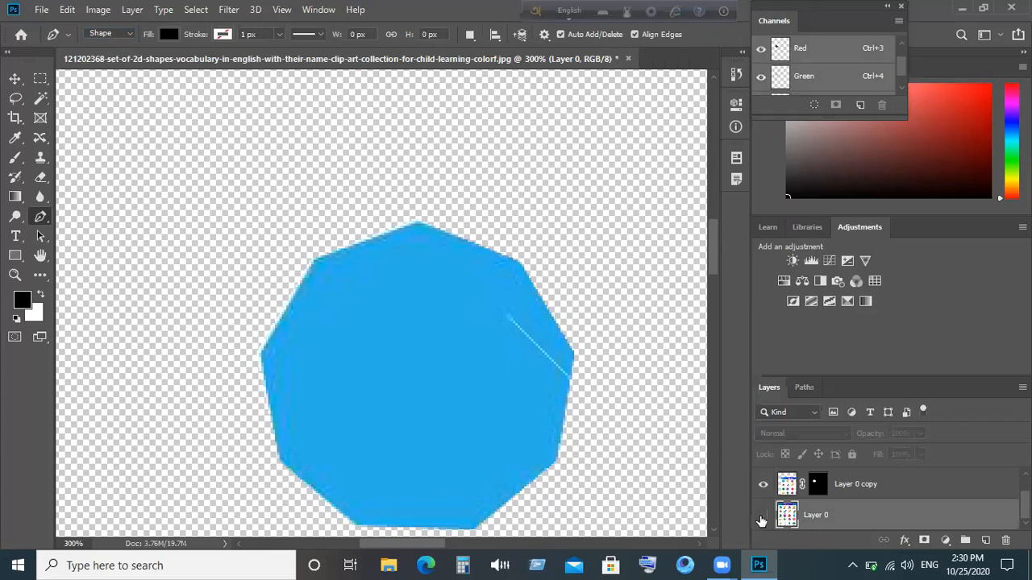
pyautogui.click(761, 516)
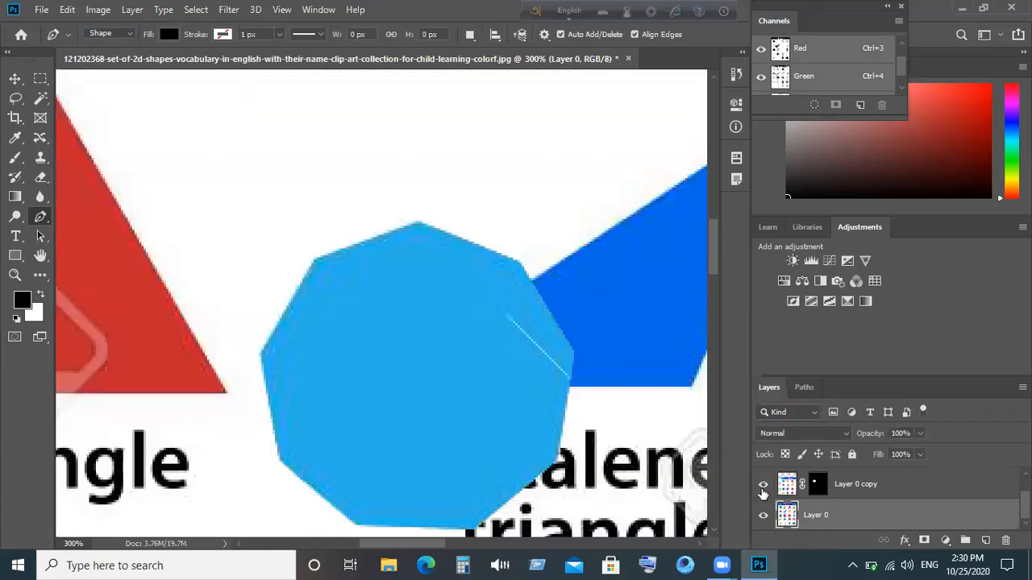
pyautogui.click(762, 485)
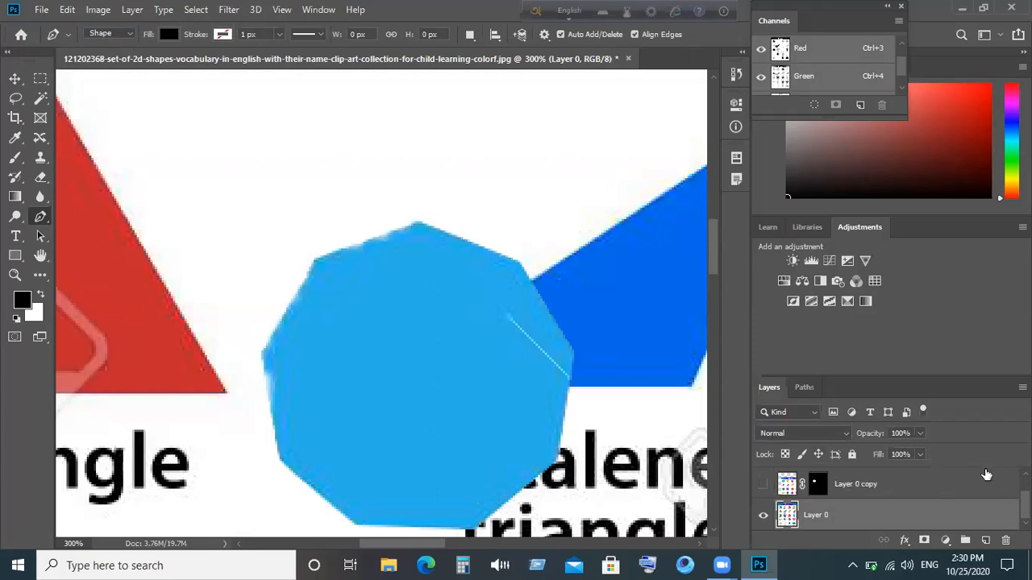
pyautogui.scroll(2, 966, 485)
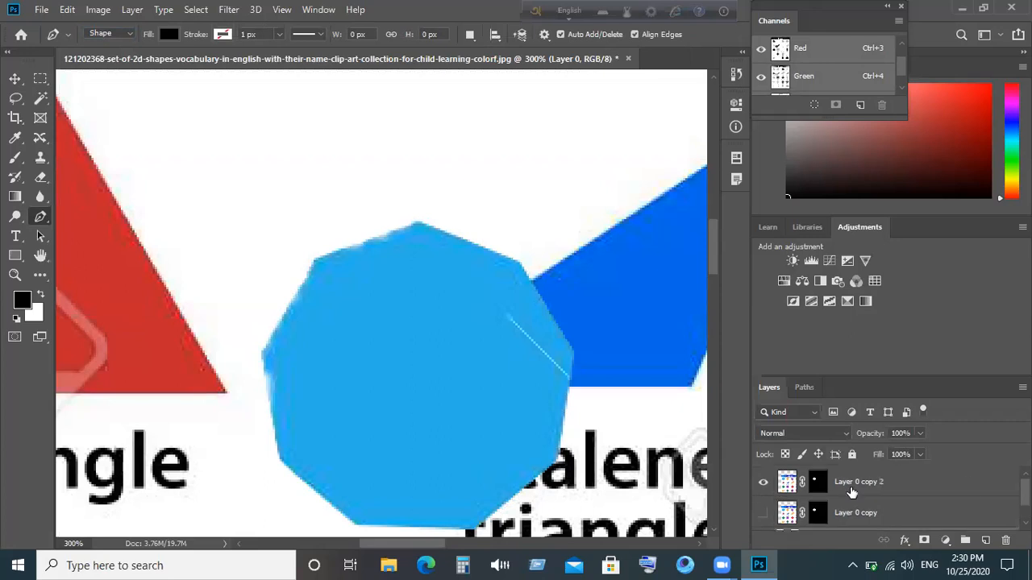
pyautogui.click(764, 484)
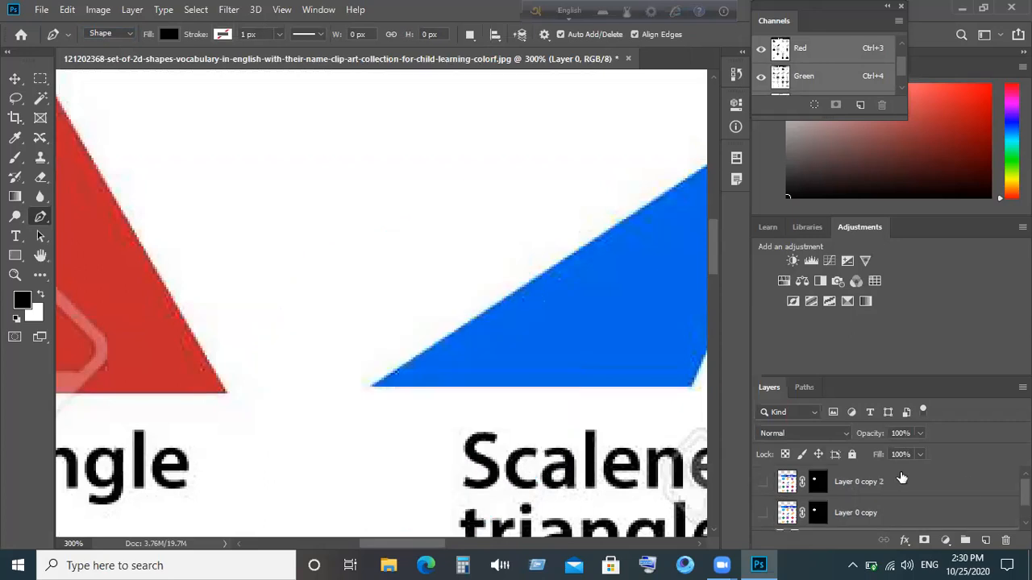
pyautogui.scroll(-1, 898, 479)
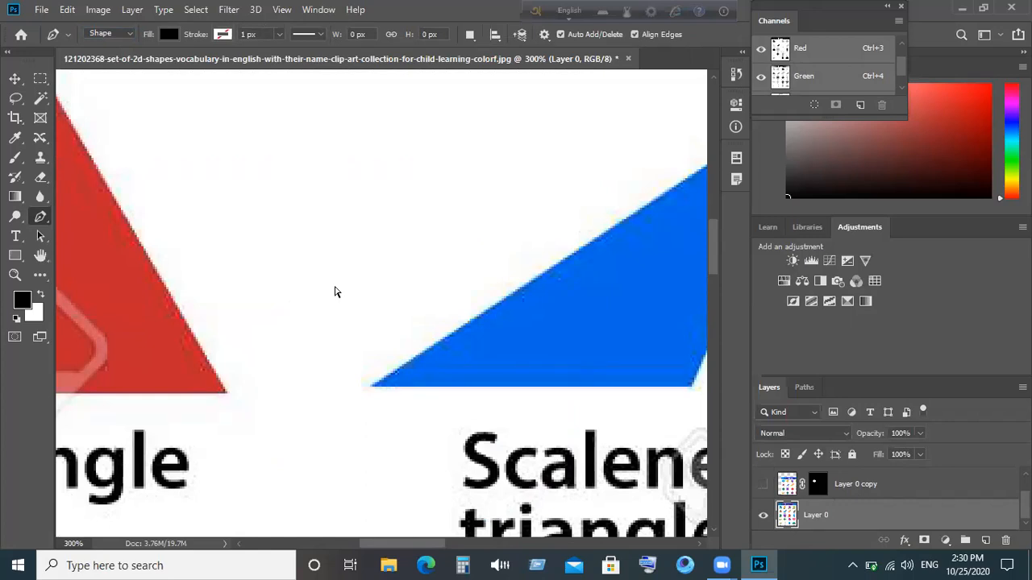
pyautogui.scroll(-3, 336, 291)
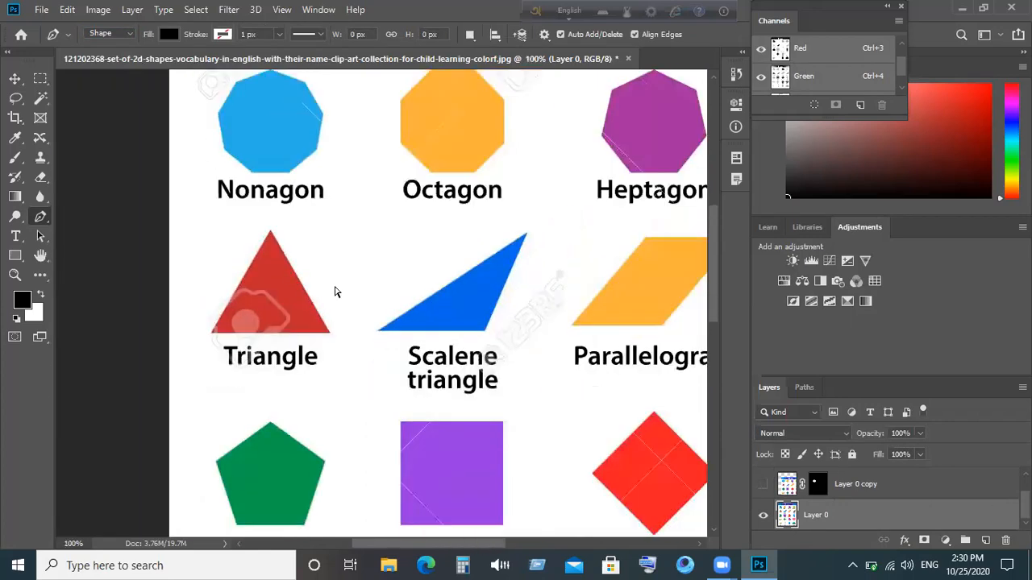
pyautogui.scroll(-1, 336, 292)
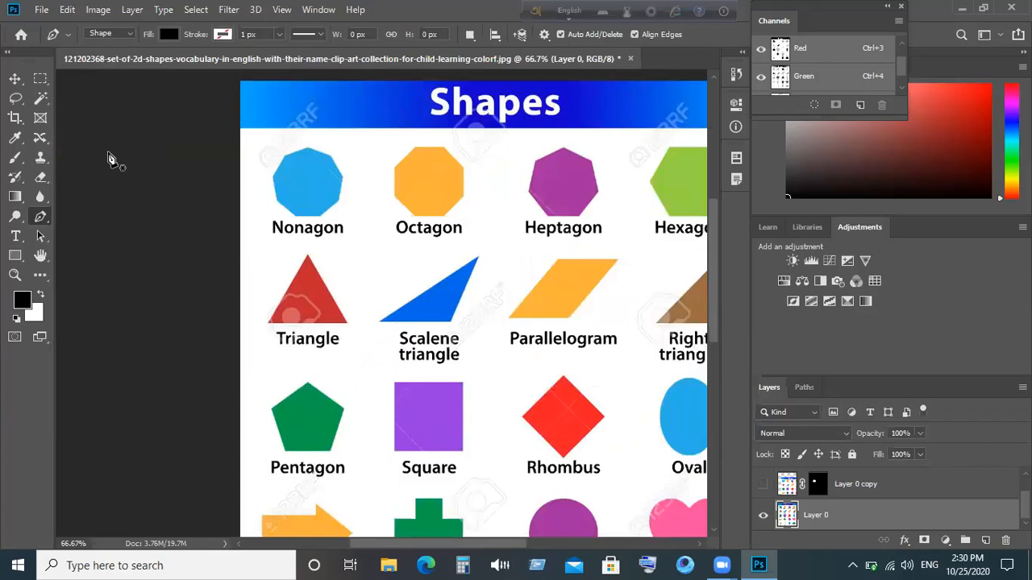
# - Reposition the worksheet image with the Move tool so it fills the canvas
pyautogui.click(15, 77)
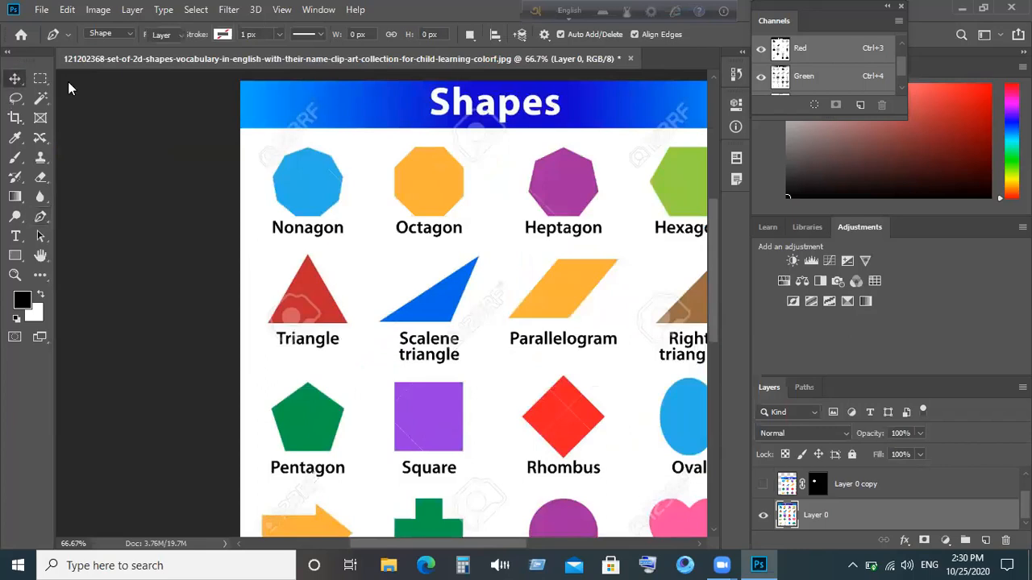
pyautogui.moveTo(384, 224); pyautogui.dragTo(349, 193)
pyautogui.press('ctrl')
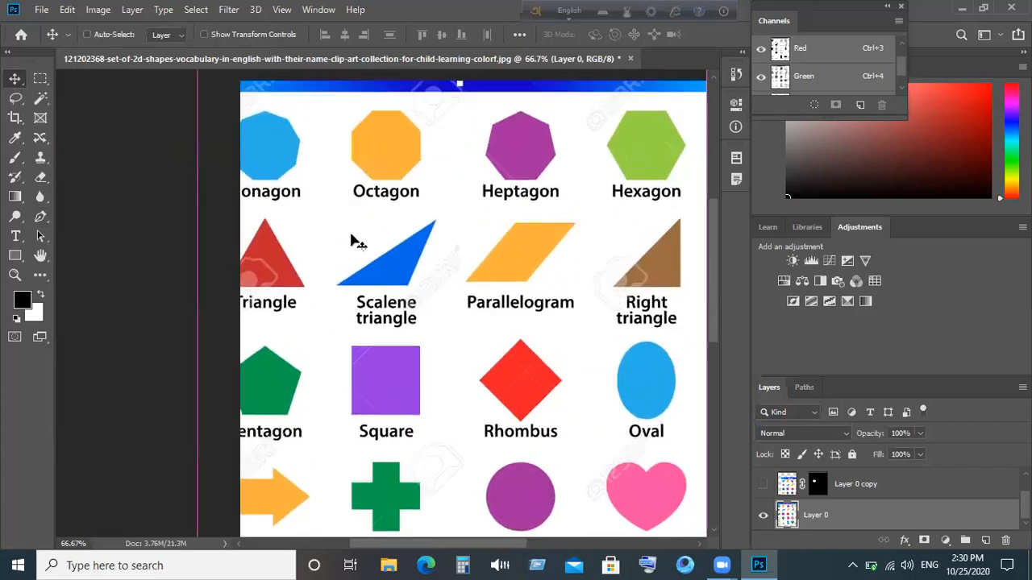
pyautogui.hotkey('ctrl', '-')
pyautogui.hotkey('ctrl', '-')
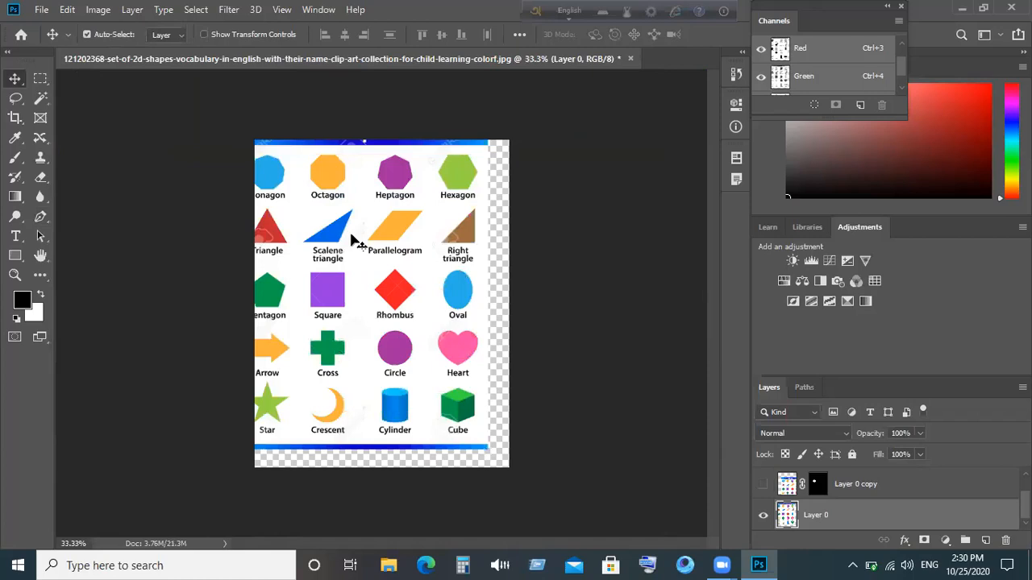
pyautogui.moveTo(358, 256); pyautogui.dragTo(387, 266)
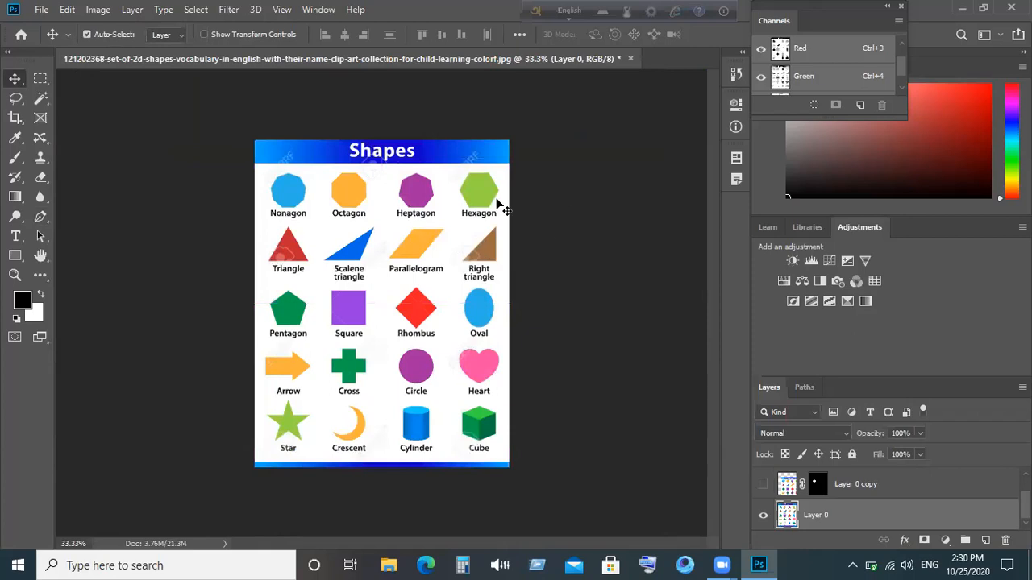
pyautogui.press('ctrl')
# - Zoom to 100% and pan to the Nonagon and Triangle rows, then select the Pen tool
pyautogui.hotkey('ctrl', '+')
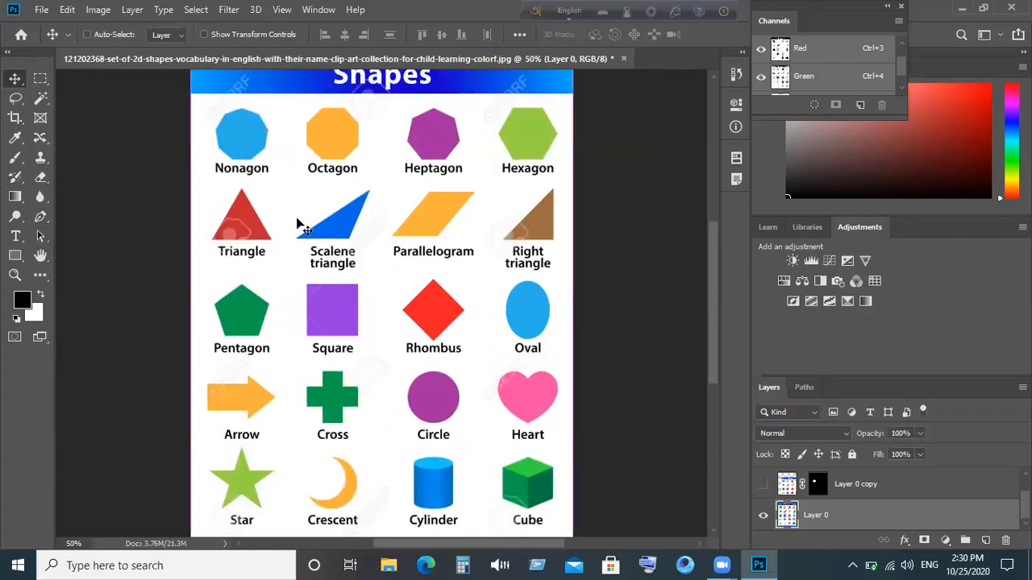
pyautogui.hotkey('ctrl', '+')
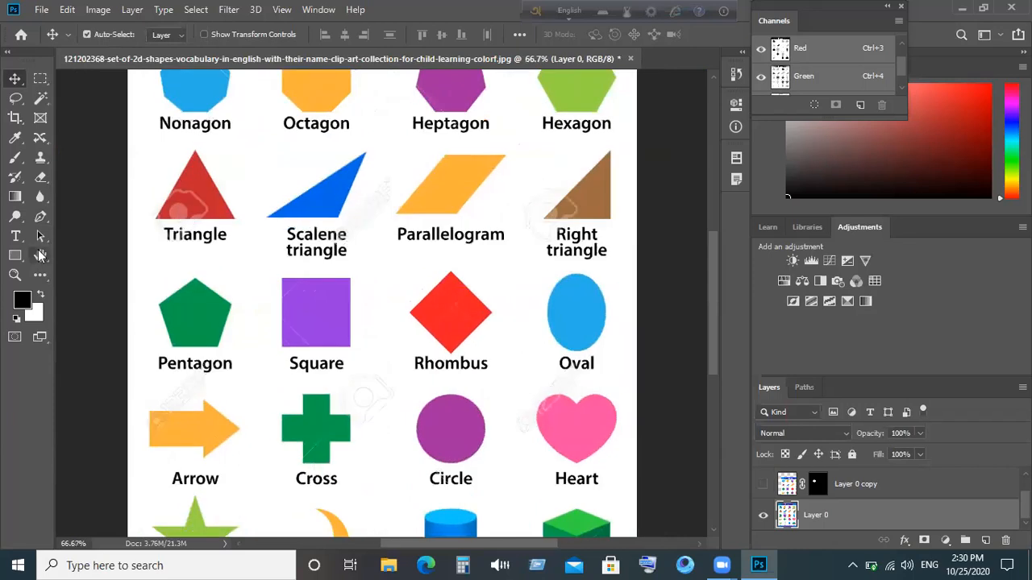
pyautogui.click(41, 256)
pyautogui.moveTo(323, 101); pyautogui.dragTo(321, 178)
pyautogui.scroll(3, 321, 179)
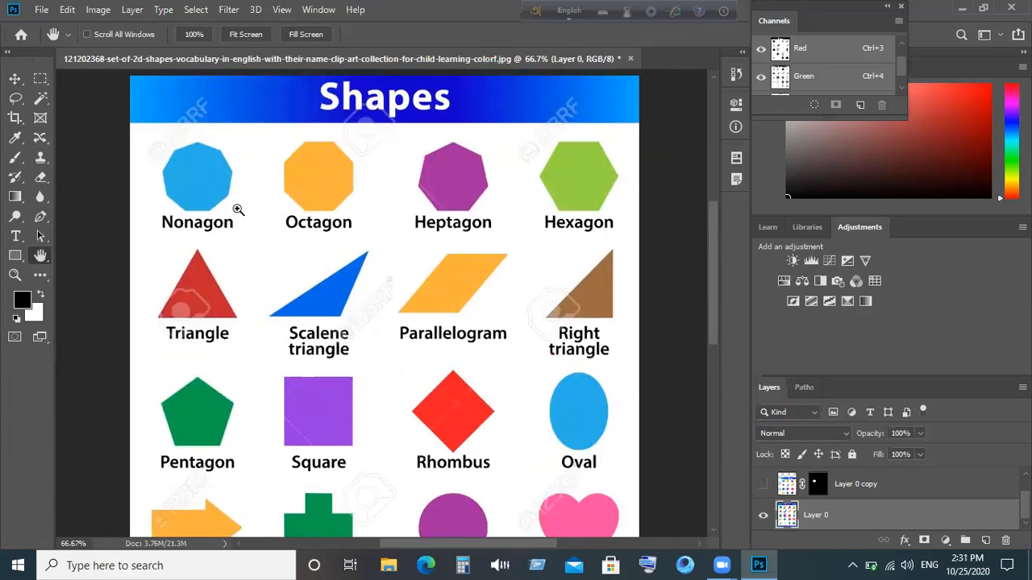
pyautogui.hotkey('ctrl', '+')
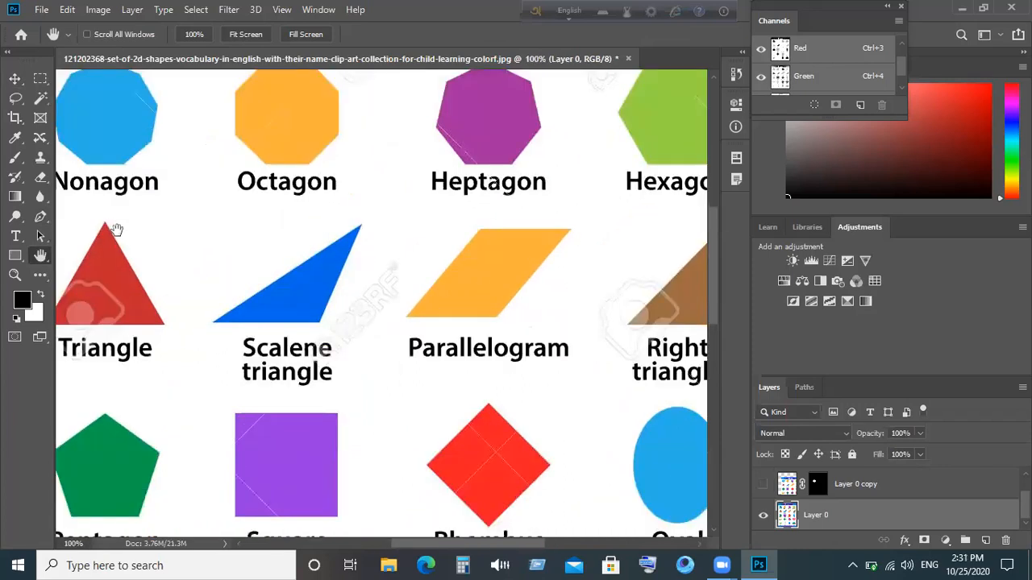
pyautogui.moveTo(118, 234); pyautogui.dragTo(164, 274)
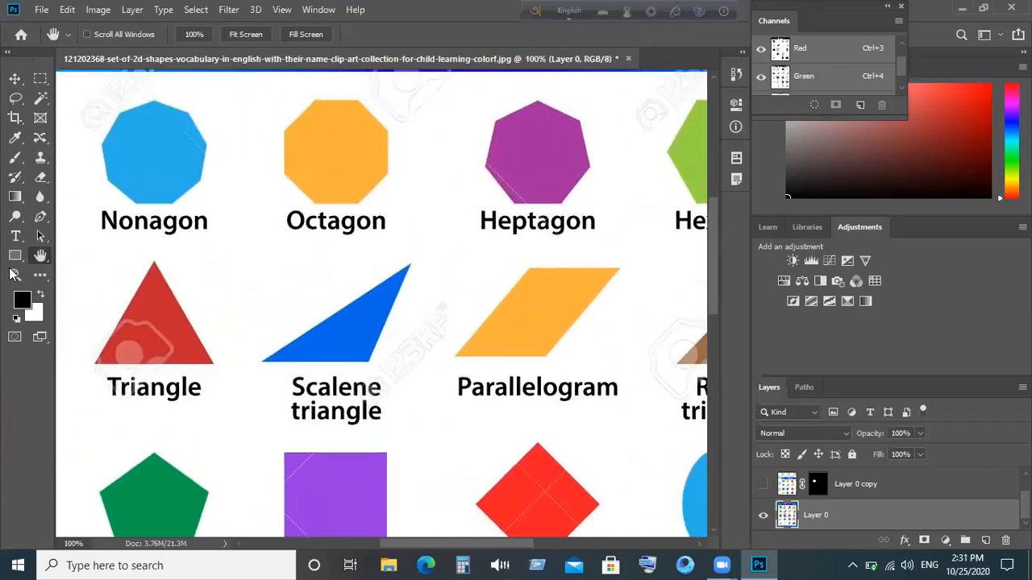
pyautogui.click(42, 218)
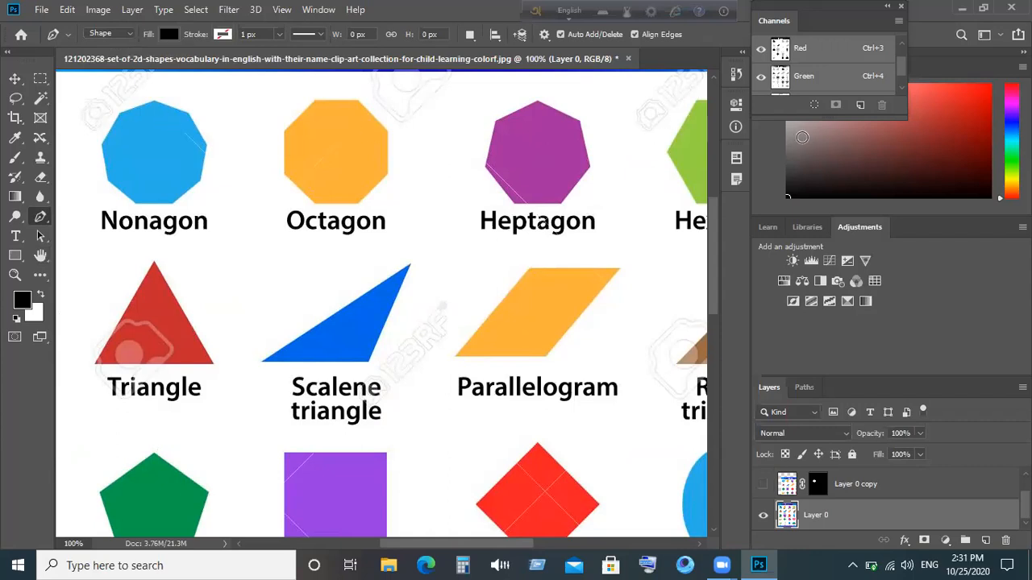
# - Close the Channels panel and set new Pen outlines to no fill with a solid black stroke
pyautogui.click(901, 7)
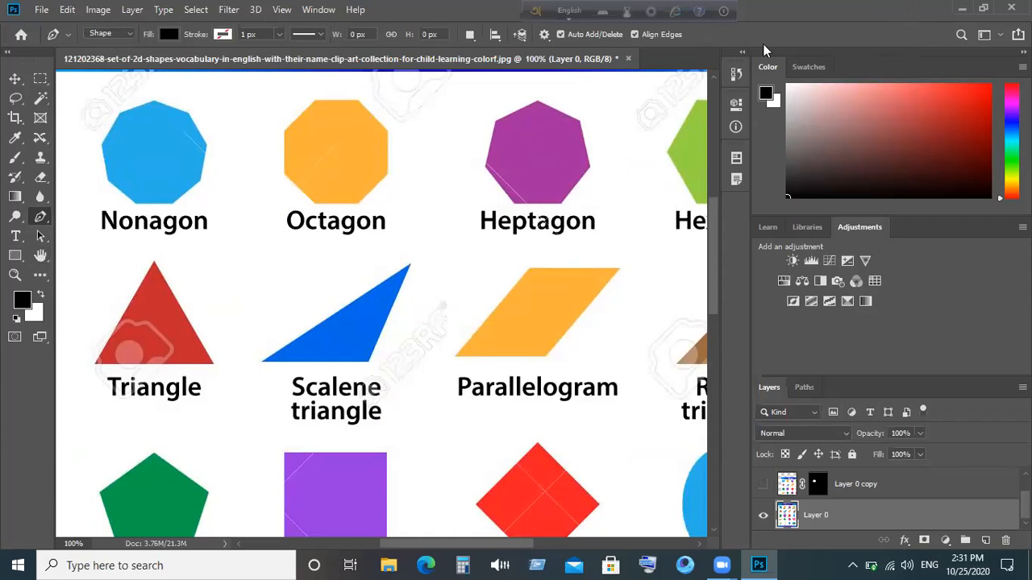
pyautogui.click(174, 35)
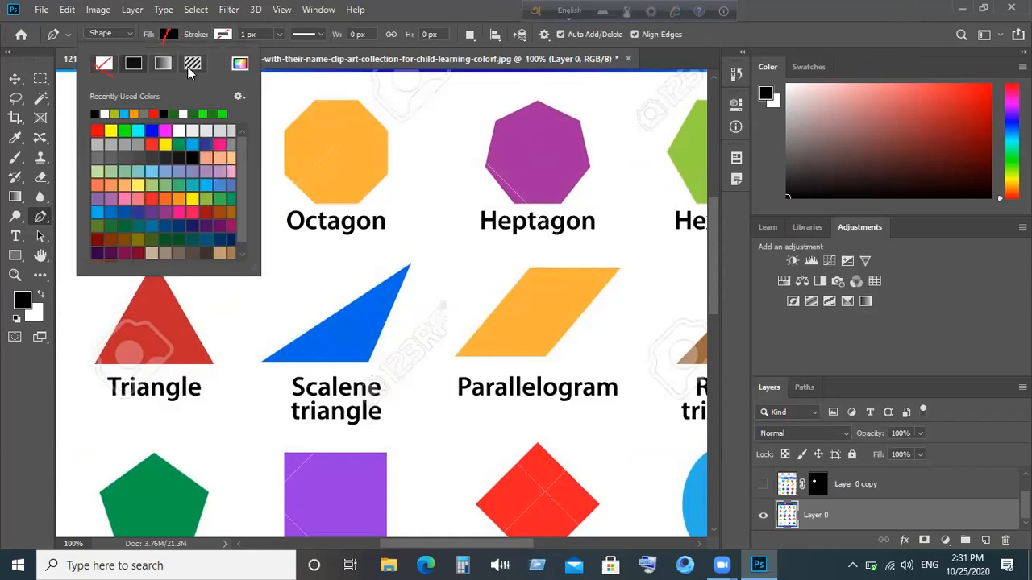
pyautogui.click(103, 65)
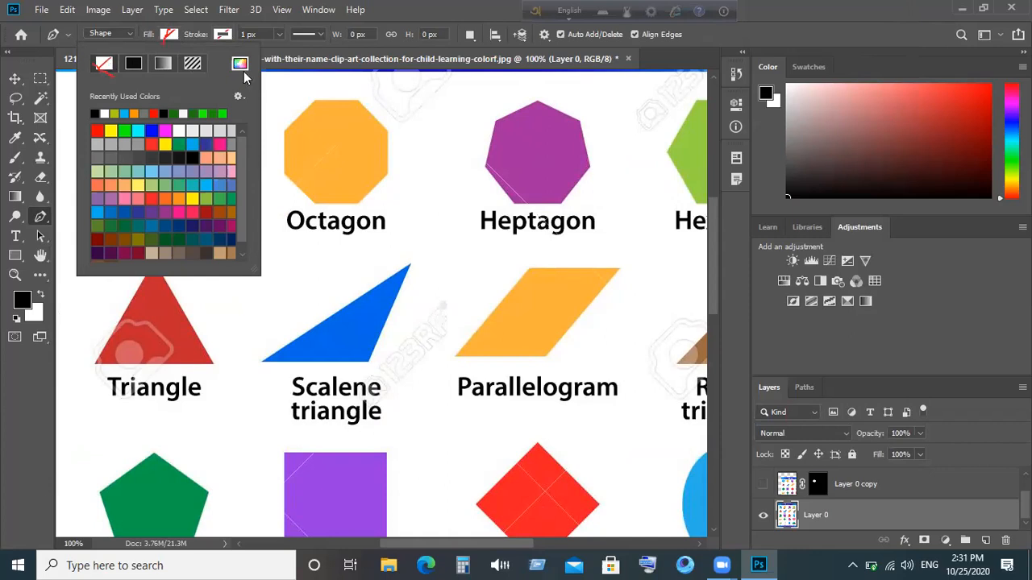
pyautogui.click(382, 117)
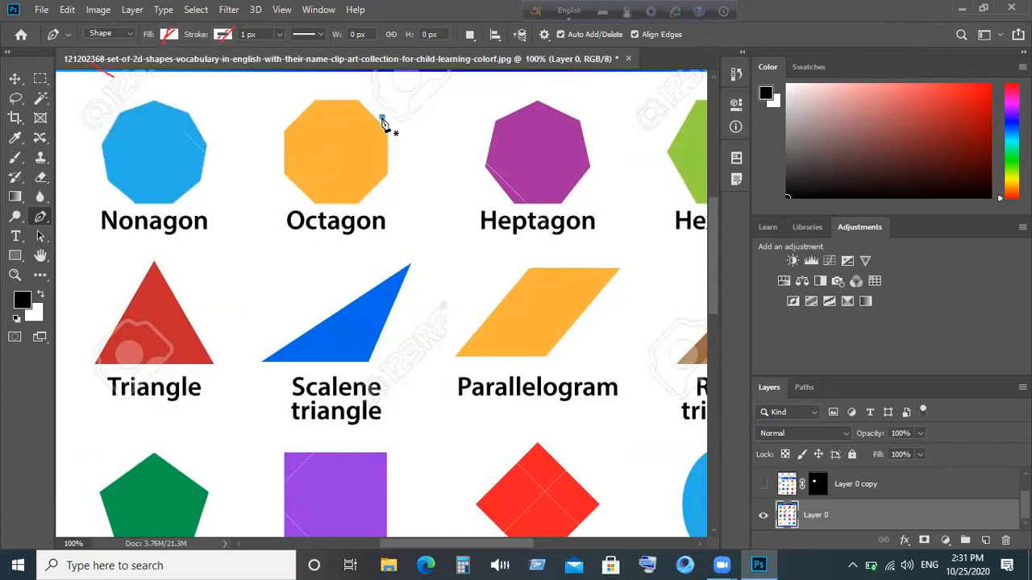
pyautogui.click(225, 34)
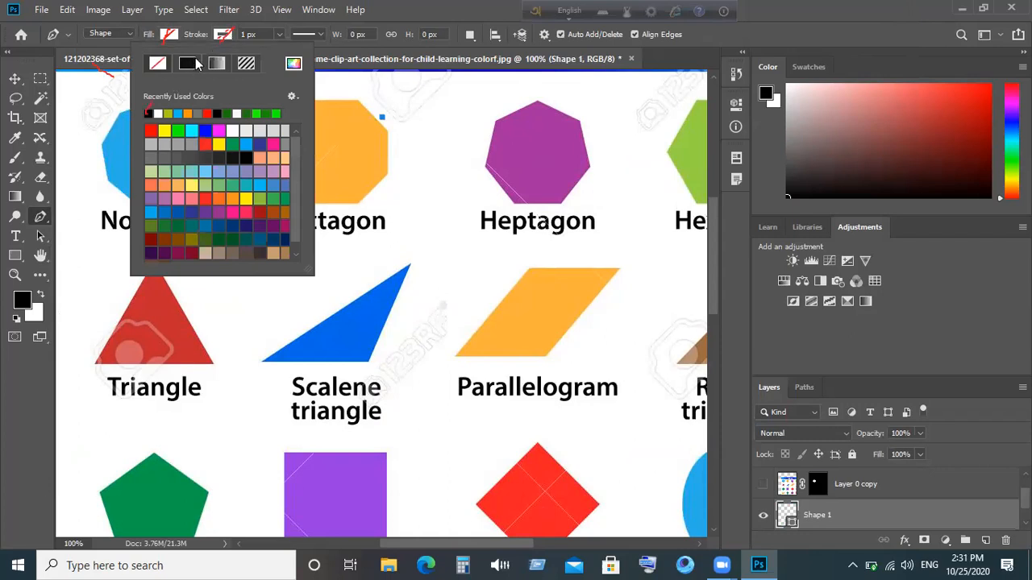
pyautogui.click(187, 67)
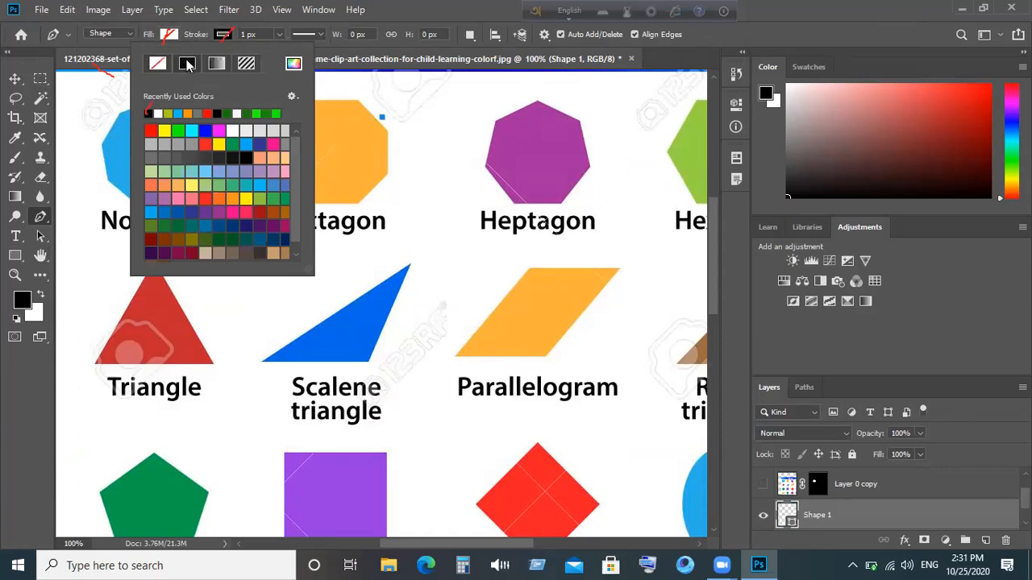
# - Add an anchor above the Octagon, undo it, and review the fill colour options
pyautogui.click(341, 90)
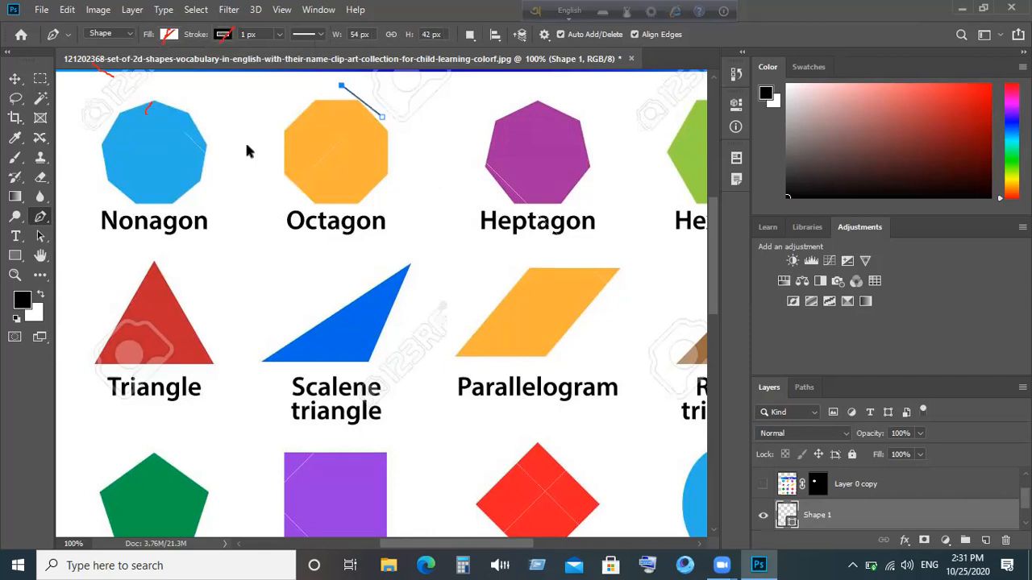
pyautogui.hotkey('ctrl', 'z')
pyautogui.click(167, 37)
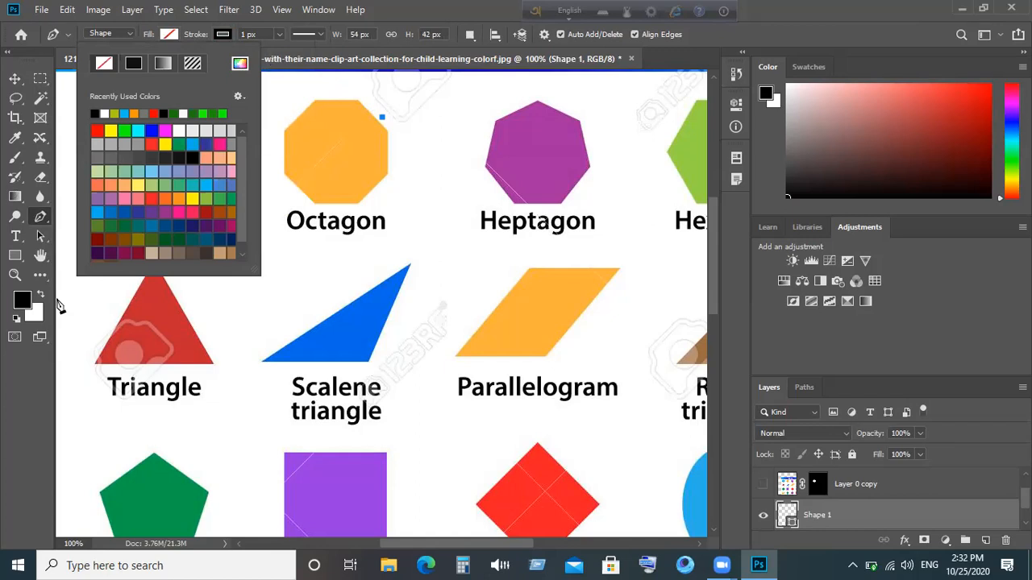
pyautogui.click(42, 257)
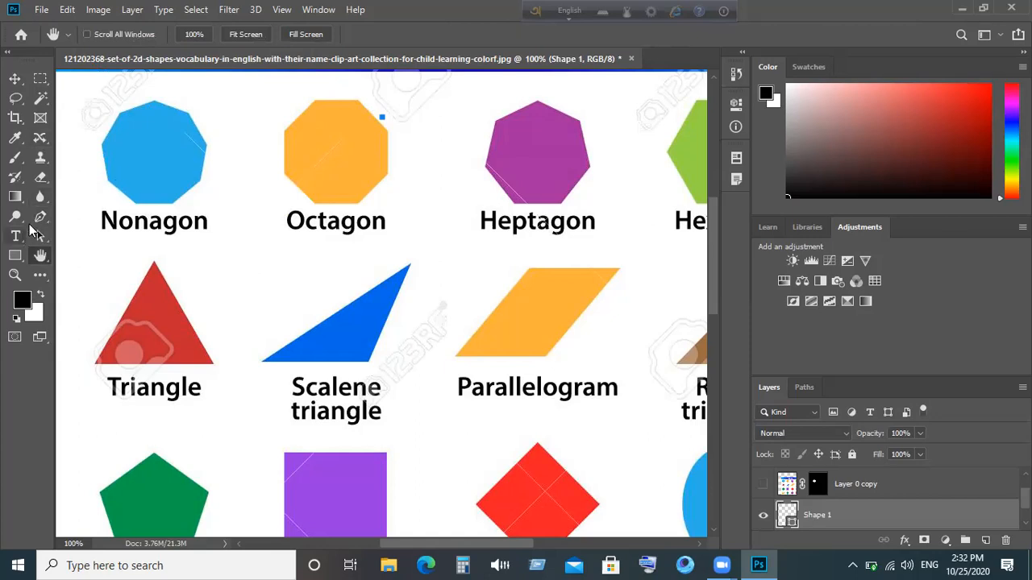
pyautogui.click(40, 217)
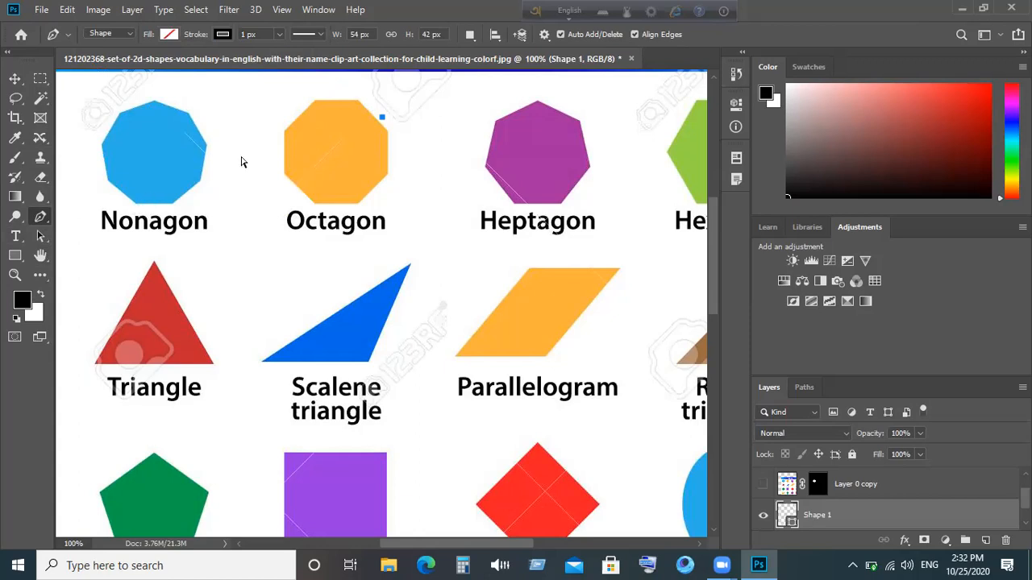
# - Undo the stray Shape 1 anchor and reselect solid black as the stroke colour
pyautogui.hotkey('ctrl', 'z')
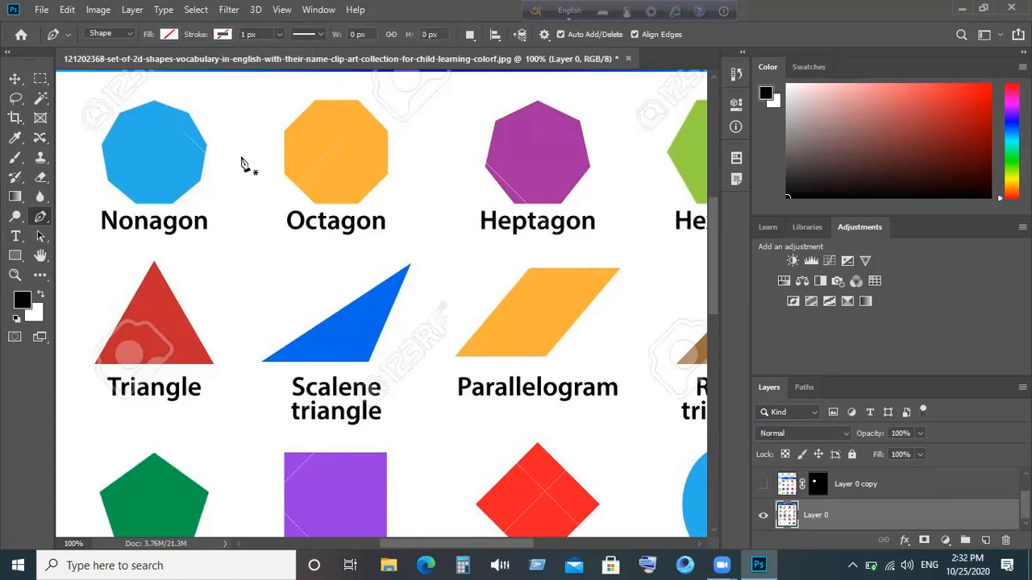
pyautogui.click(222, 34)
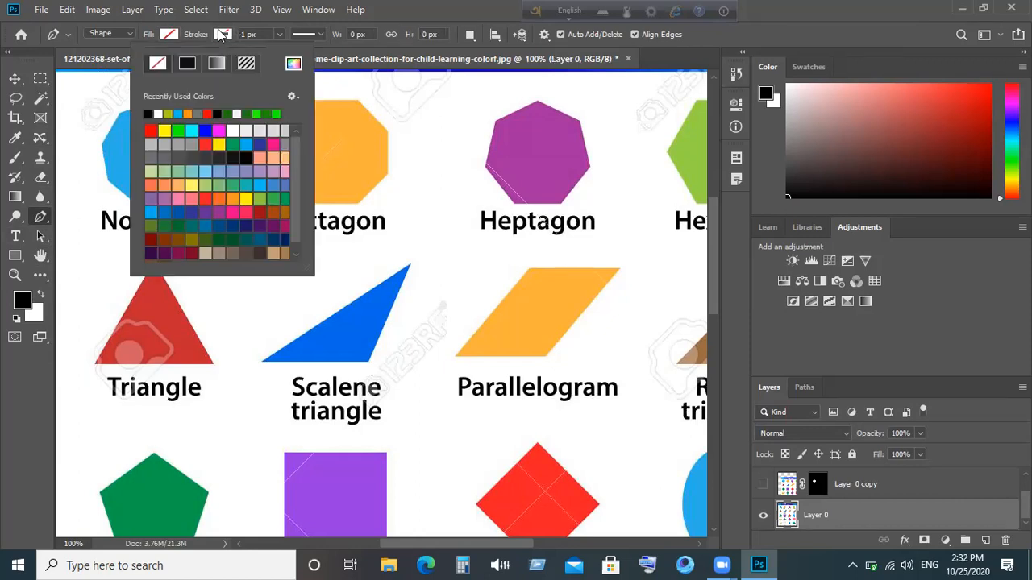
pyautogui.click(187, 64)
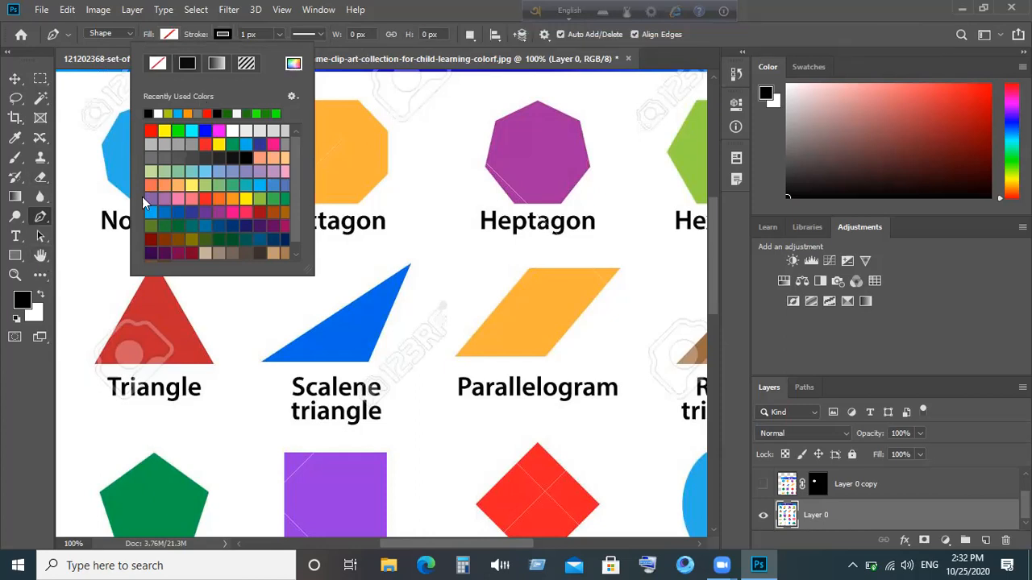
pyautogui.click(365, 104)
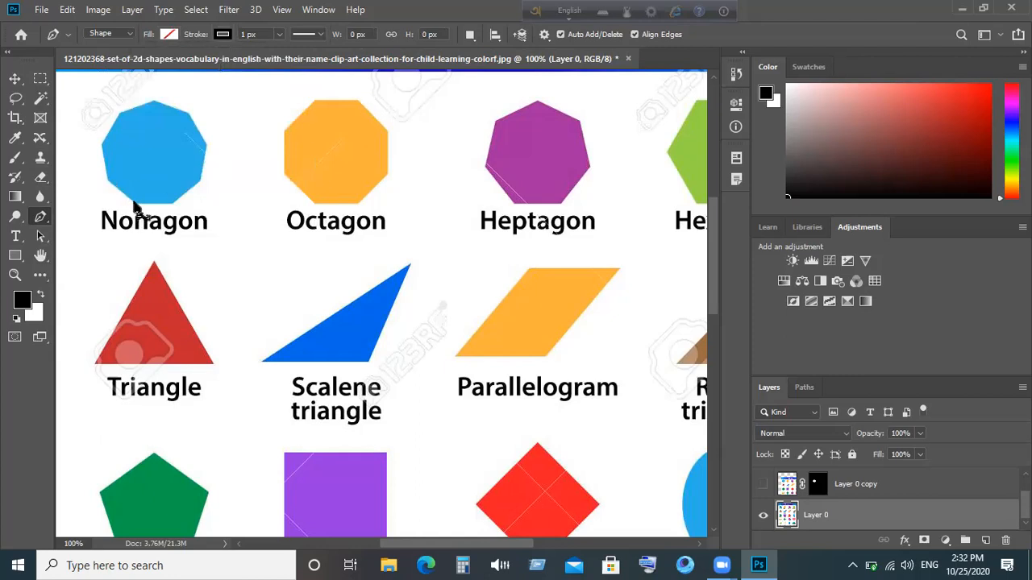
# - Place four Pen anchors from the Nonagon's lower edge up around its left-side corners
pyautogui.click(133, 204)
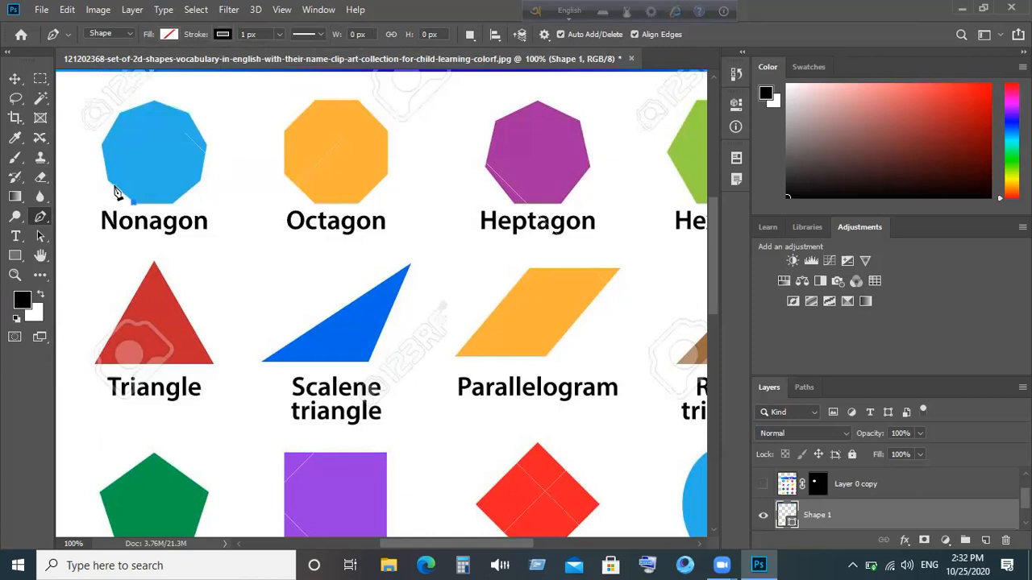
pyautogui.click(107, 181)
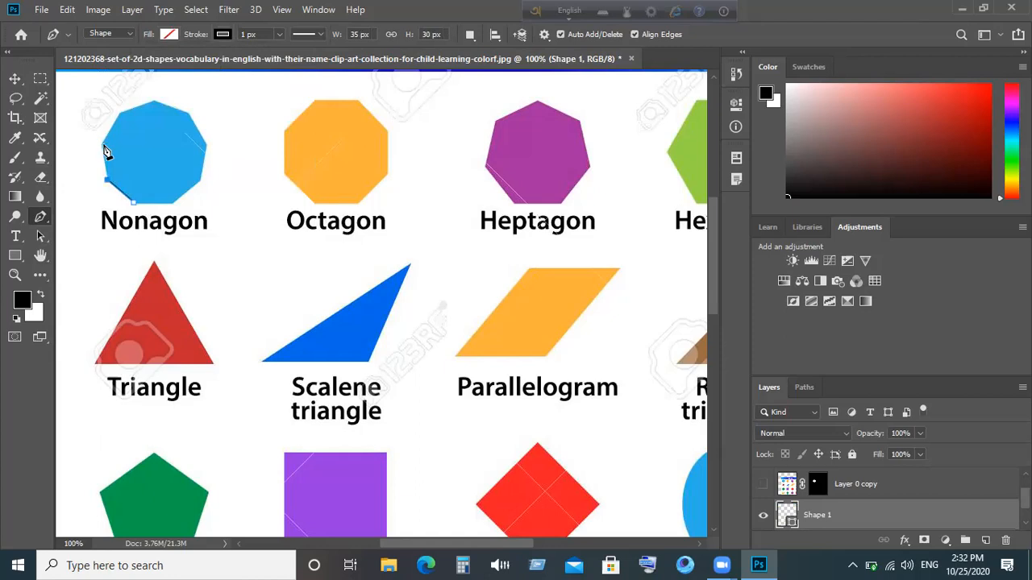
pyautogui.click(100, 144)
pyautogui.click(119, 112)
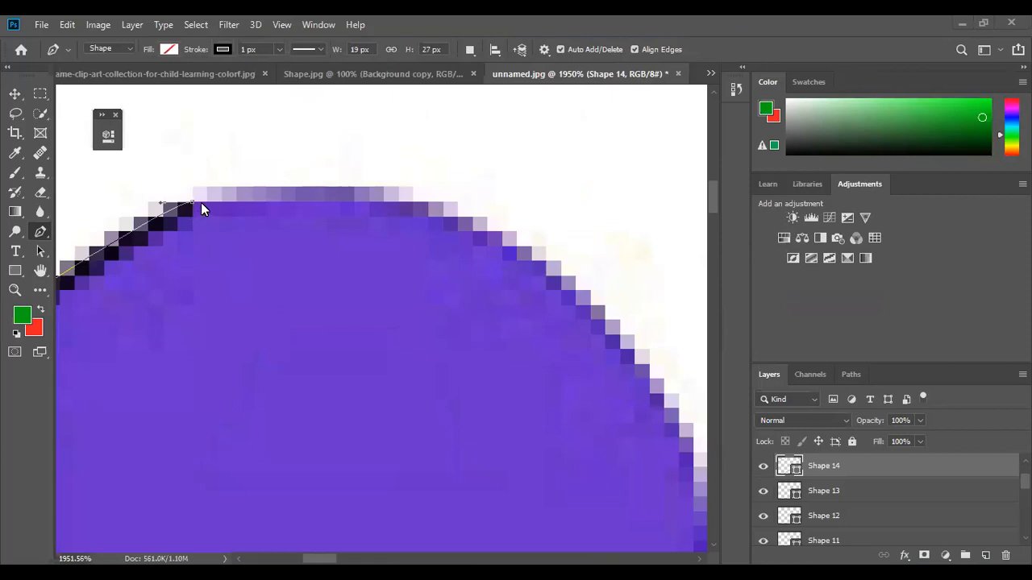
# - Try continuing the circle path from its end anchor, then undo that anchor
pyautogui.scroll(-1, 213, 202)
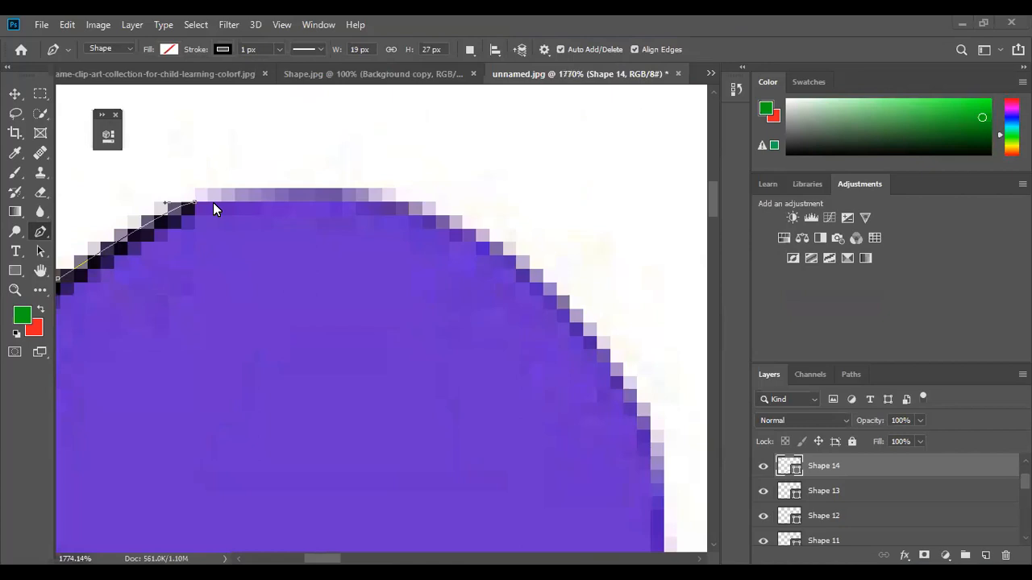
pyautogui.scroll(3, 213, 203)
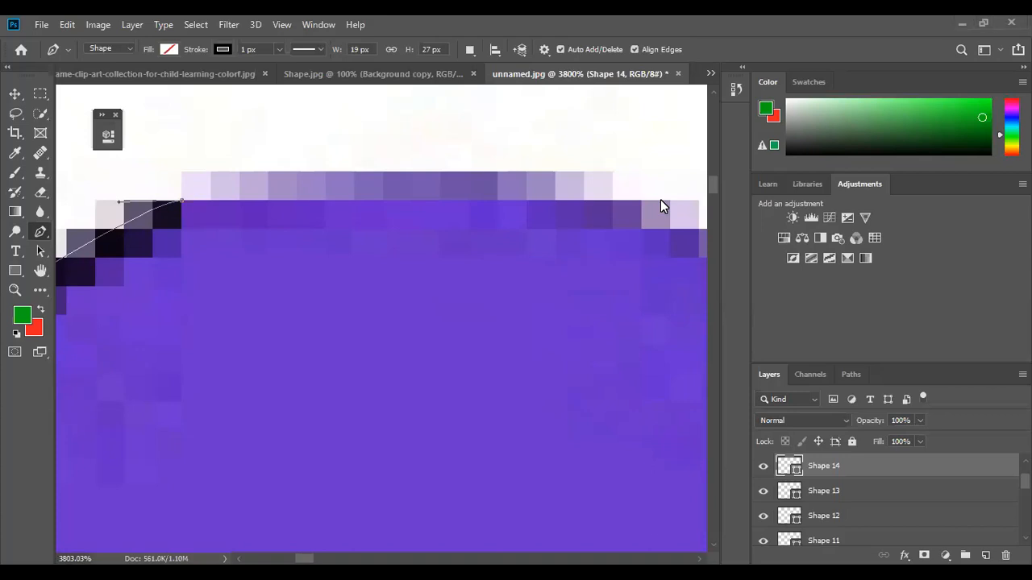
pyautogui.click(182, 202)
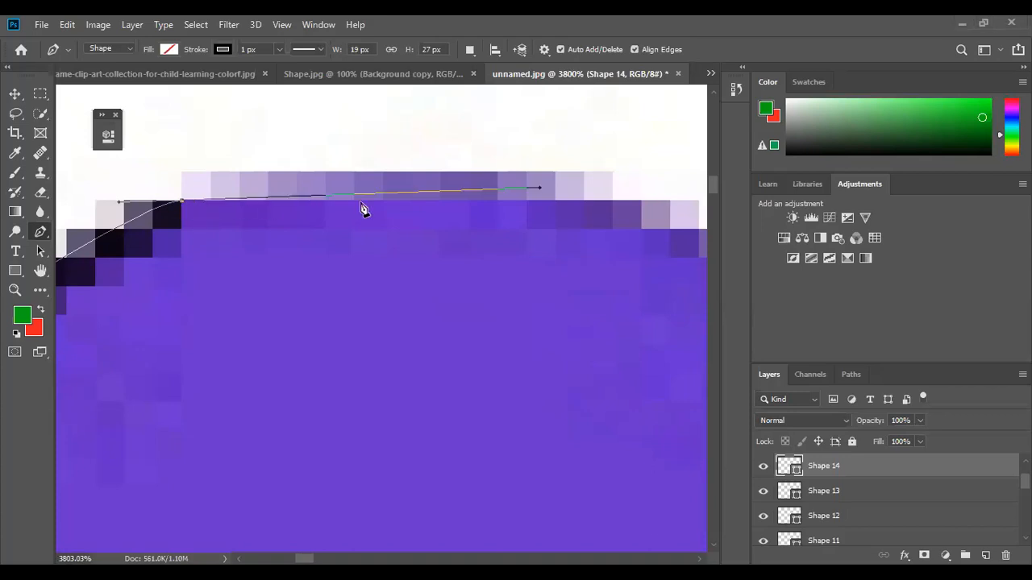
pyautogui.hotkey('ctrl', 'z')
# - Drag a curved anchor over the circle's top and close the path, then undo those changes
pyautogui.scroll(-3, 360, 208)
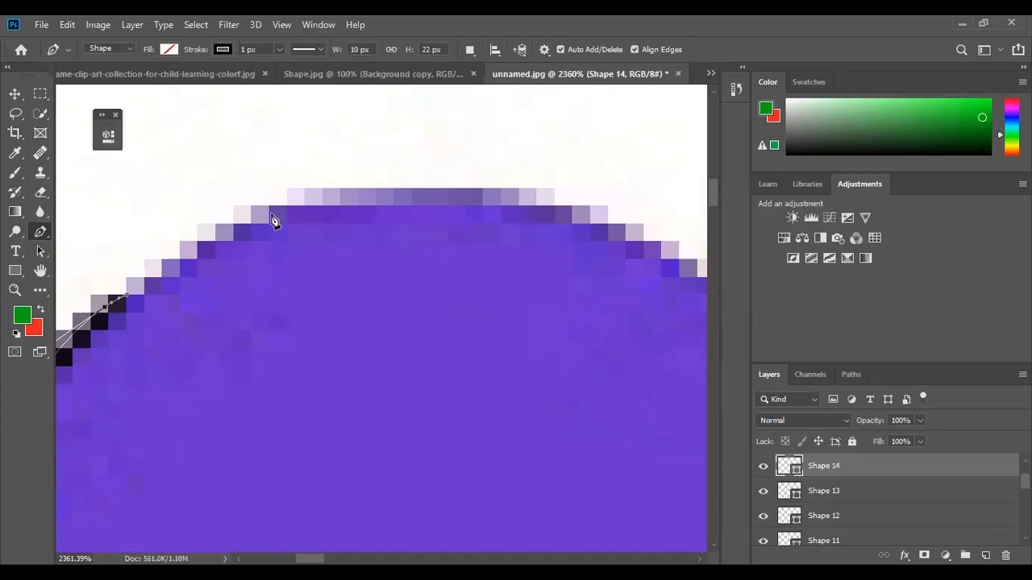
pyautogui.moveTo(264, 205); pyautogui.dragTo(454, 130)
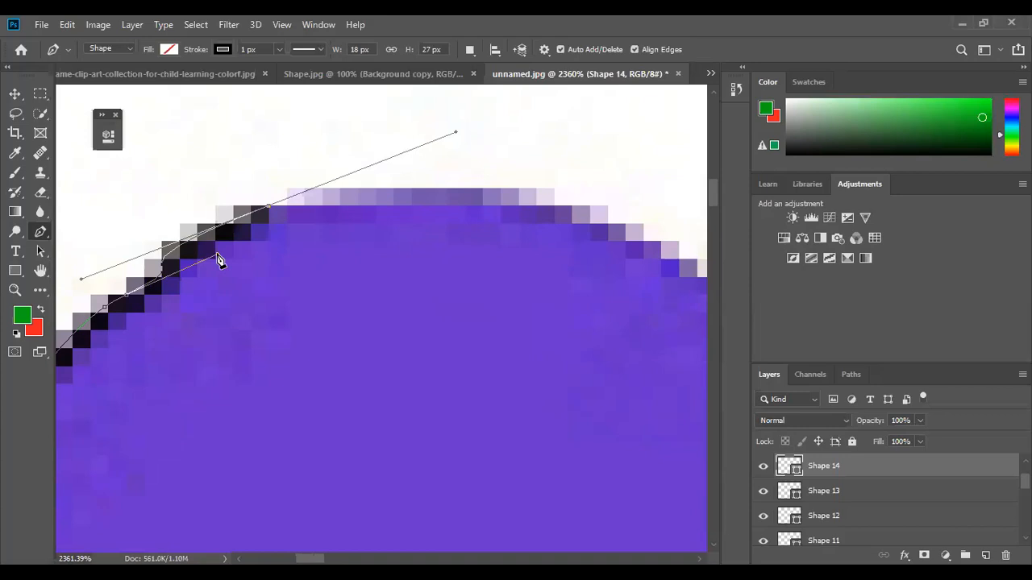
pyautogui.click(131, 298)
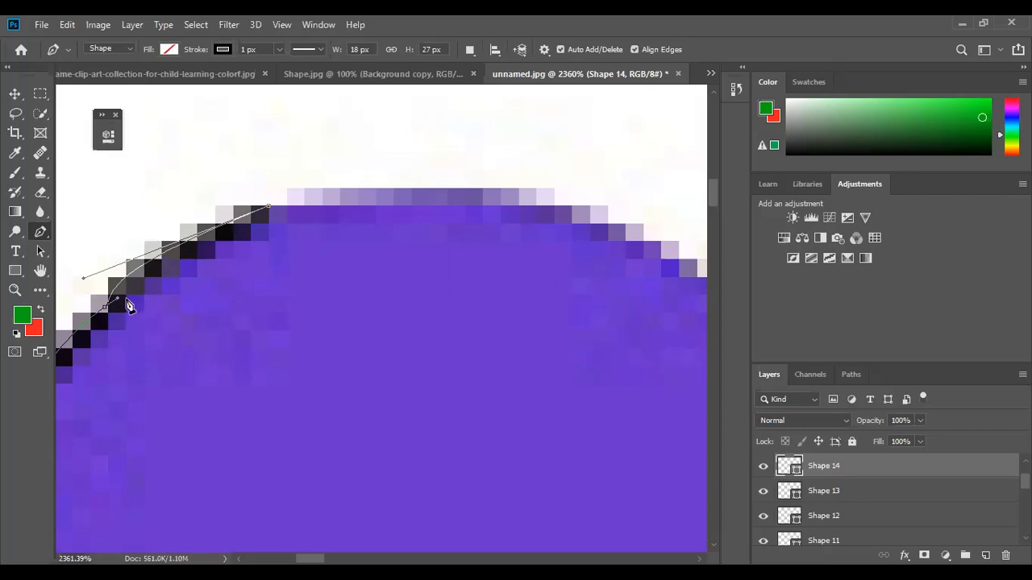
pyautogui.hotkey('ctrl', 'z')
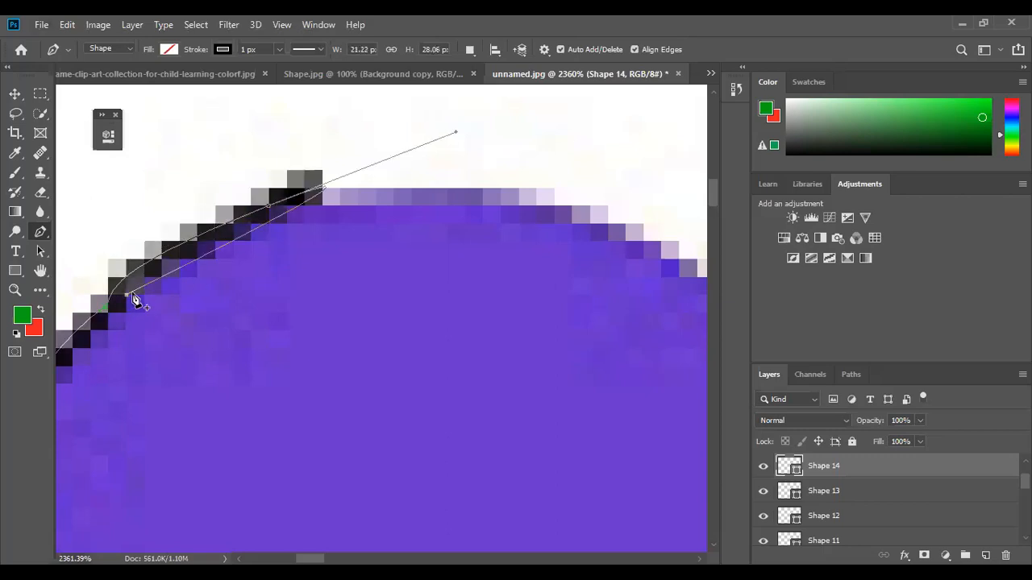
pyautogui.hotkey('ctrl', 'z')
pyautogui.hotkey('ctrl', 'z')
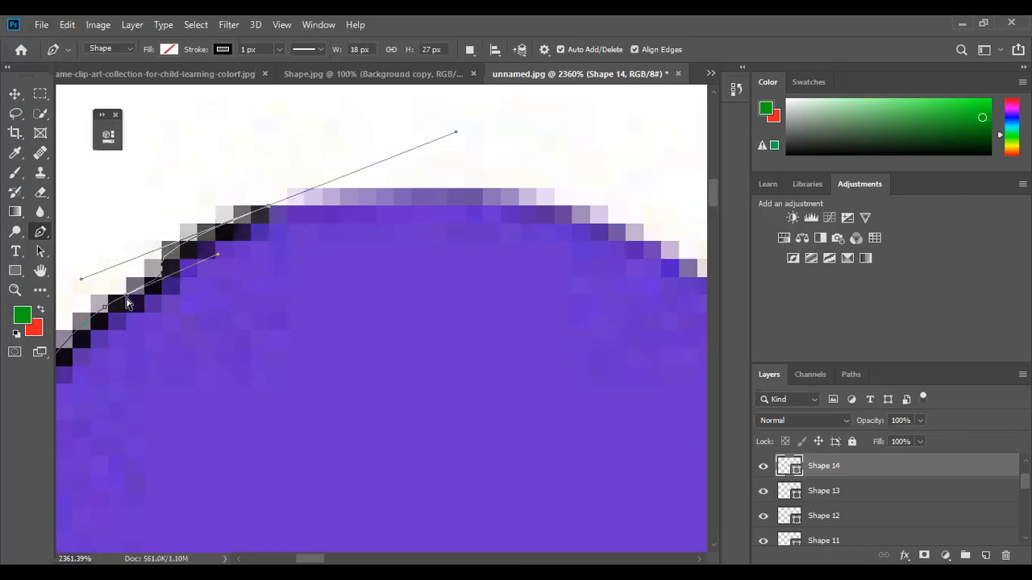
pyautogui.hotkey('ctrl', 'z')
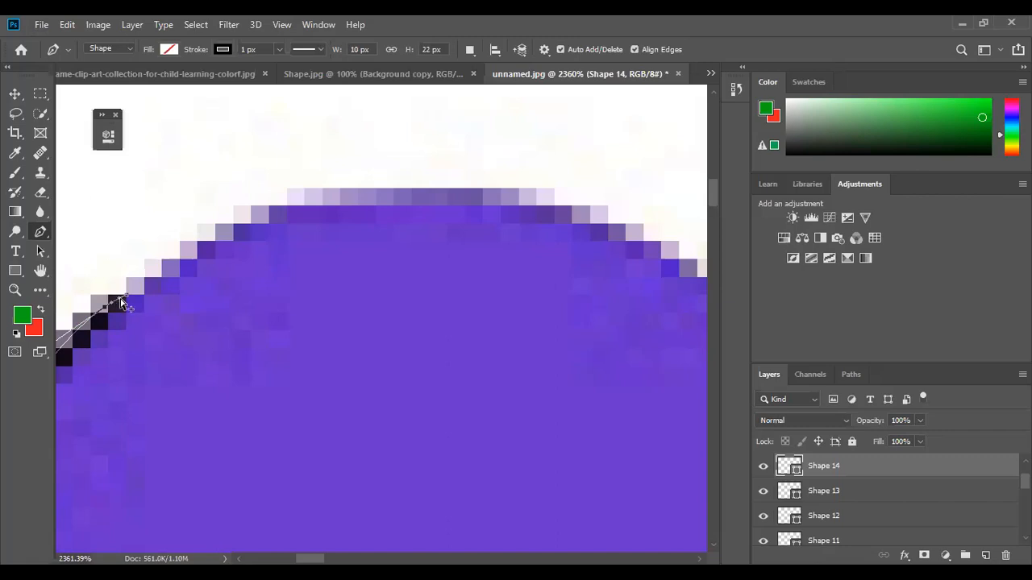
pyautogui.scroll(5, 119, 302)
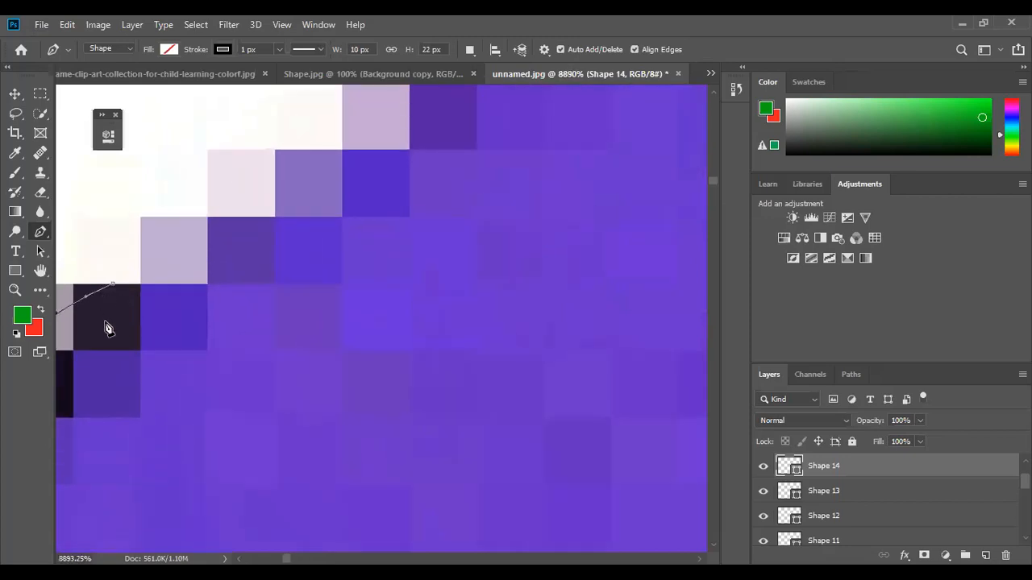
# - Pan to the path's end and delete the extra anchor to straighten the upper-left edge segment
pyautogui.moveTo(116, 339); pyautogui.dragTo(312, 307)
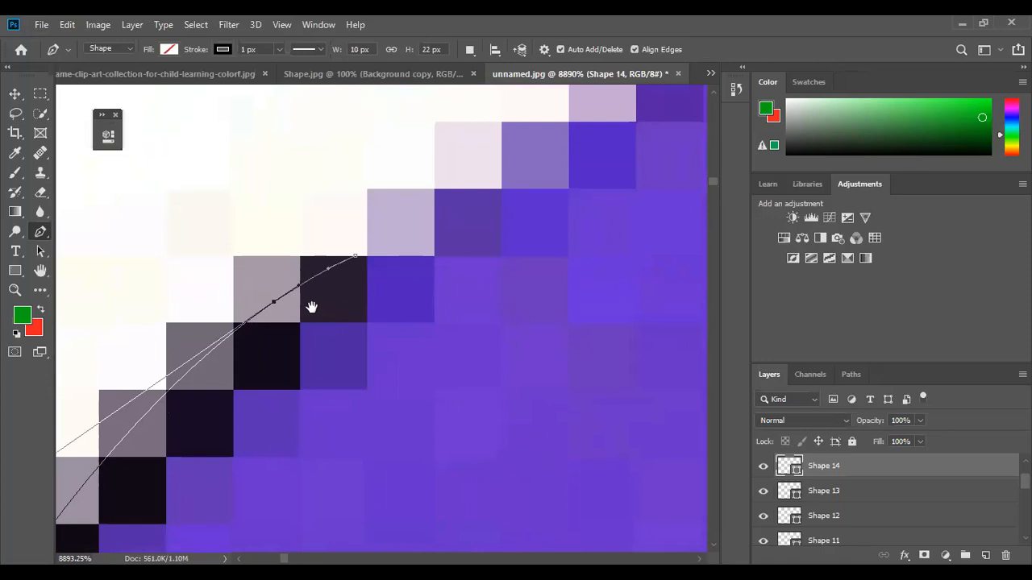
pyautogui.scroll(-3, 357, 259)
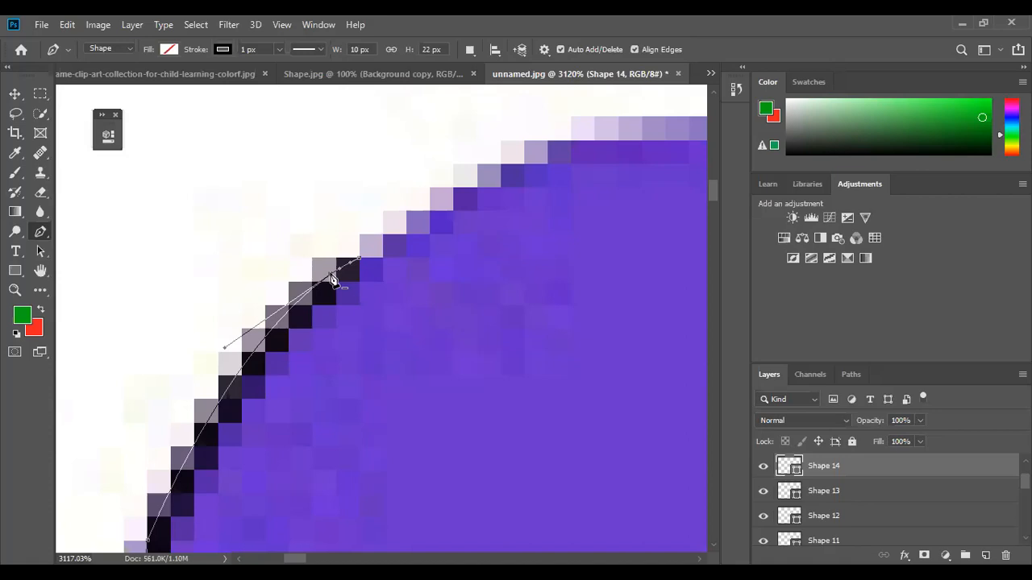
pyautogui.click(331, 275)
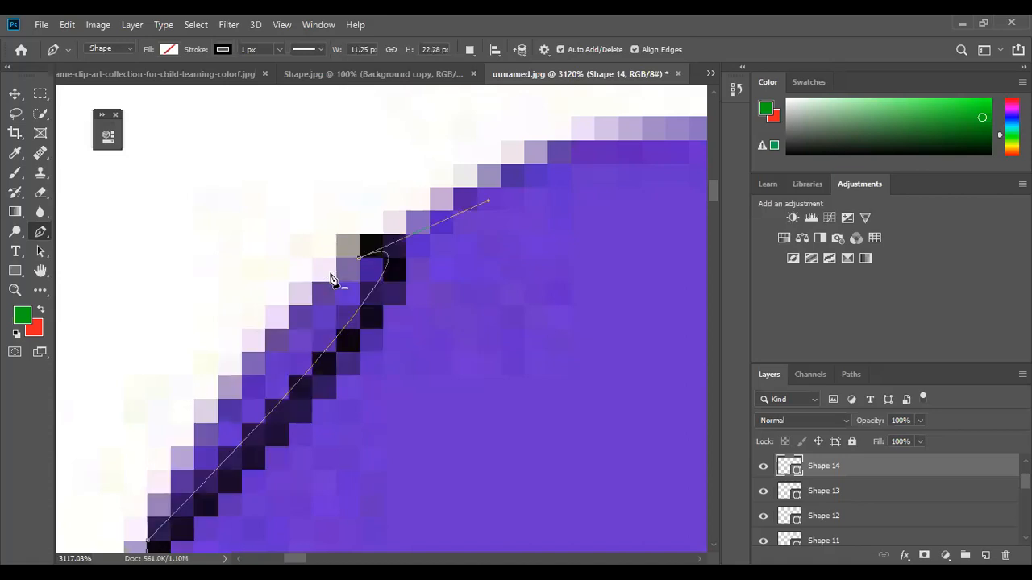
pyautogui.hotkey('ctrl', 'z')
pyautogui.click(331, 275)
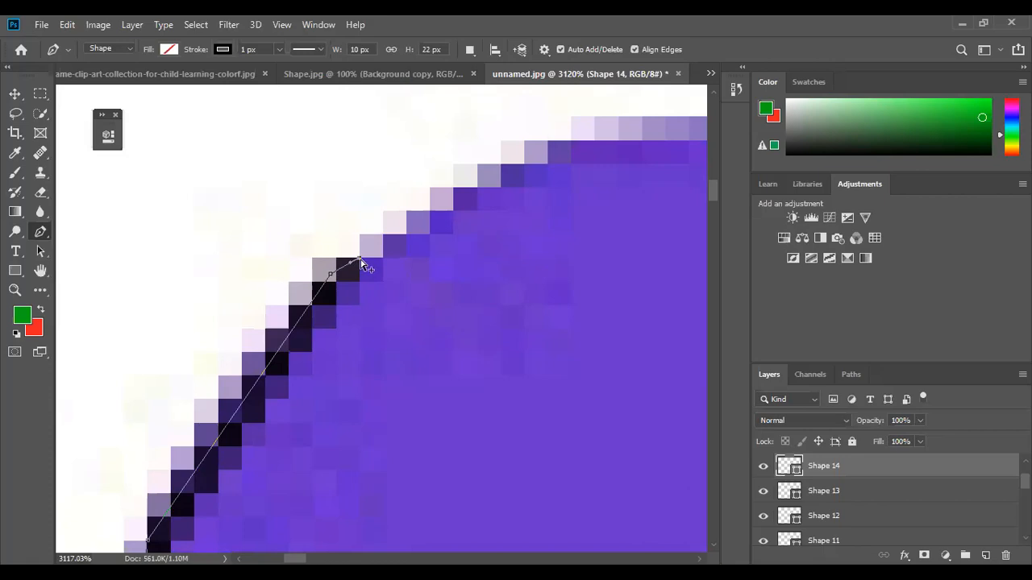
pyautogui.scroll(-5, 363, 264)
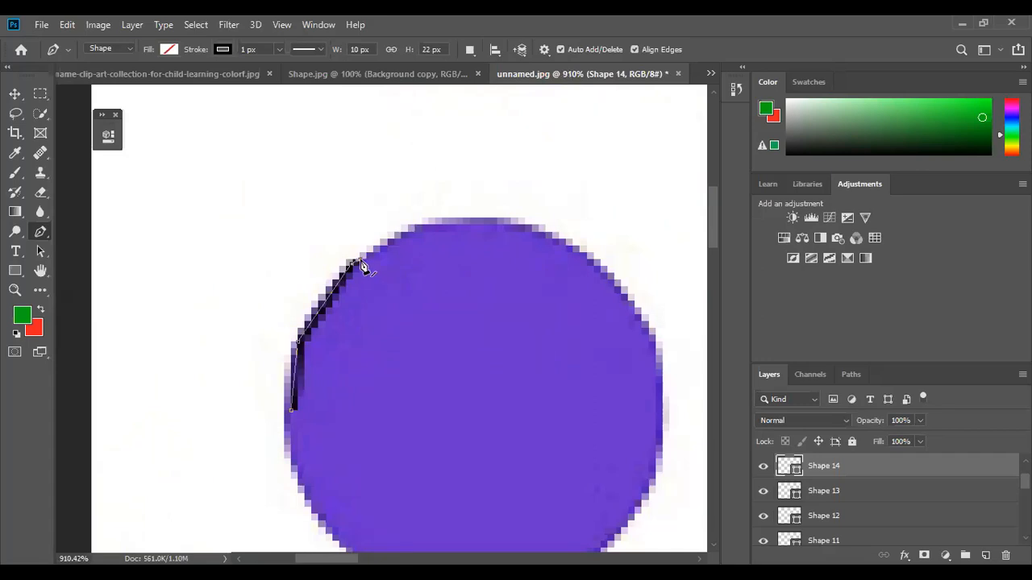
# - Undo the Shape 14 path and restart it with one anchor on the circle's left edge
pyautogui.moveTo(361, 260); pyautogui.dragTo(395, 243)
pyautogui.hotkey('ctrl', 'z')
pyautogui.hotkey('ctrl', 'z')
pyautogui.hotkey('ctrl', 'z')
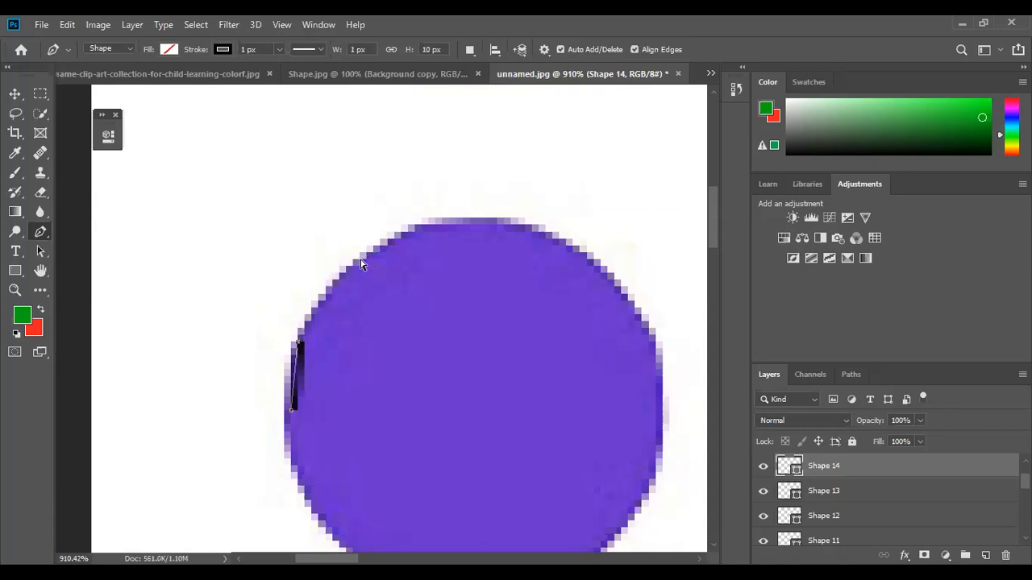
pyautogui.hotkey('ctrl', 'z')
pyautogui.click(284, 411)
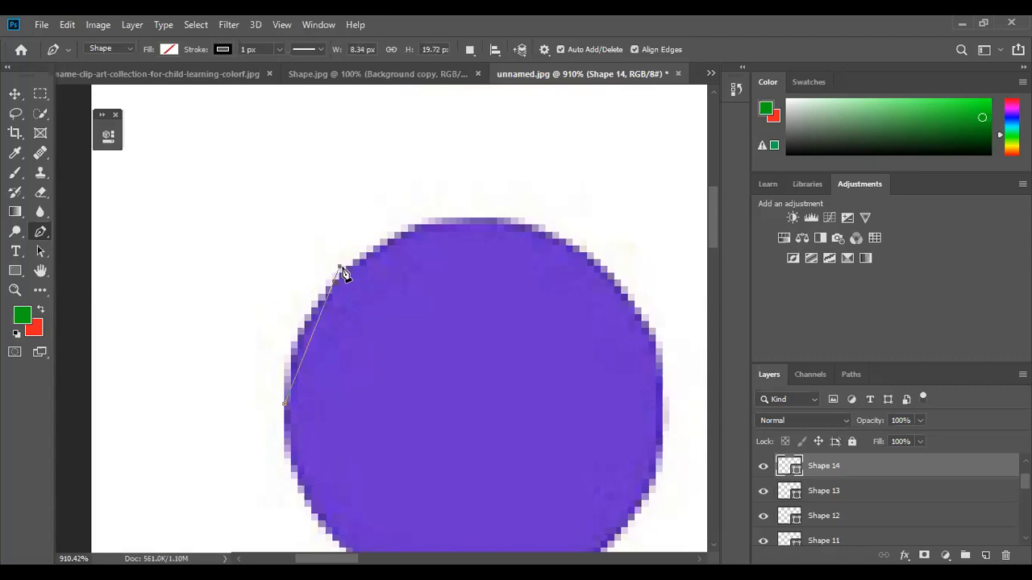
pyautogui.click(339, 267)
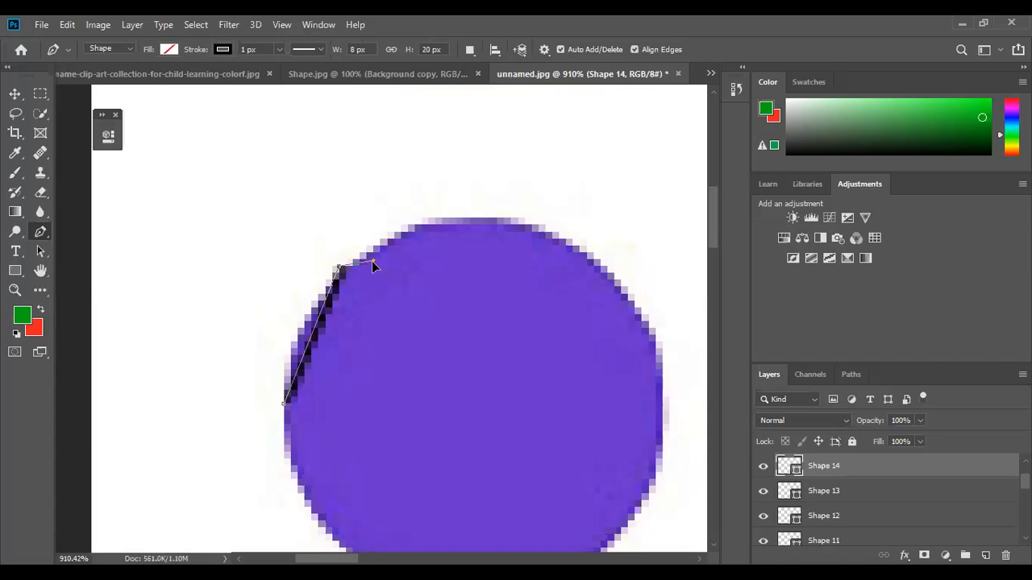
pyautogui.hotkey('ctrl', 'z')
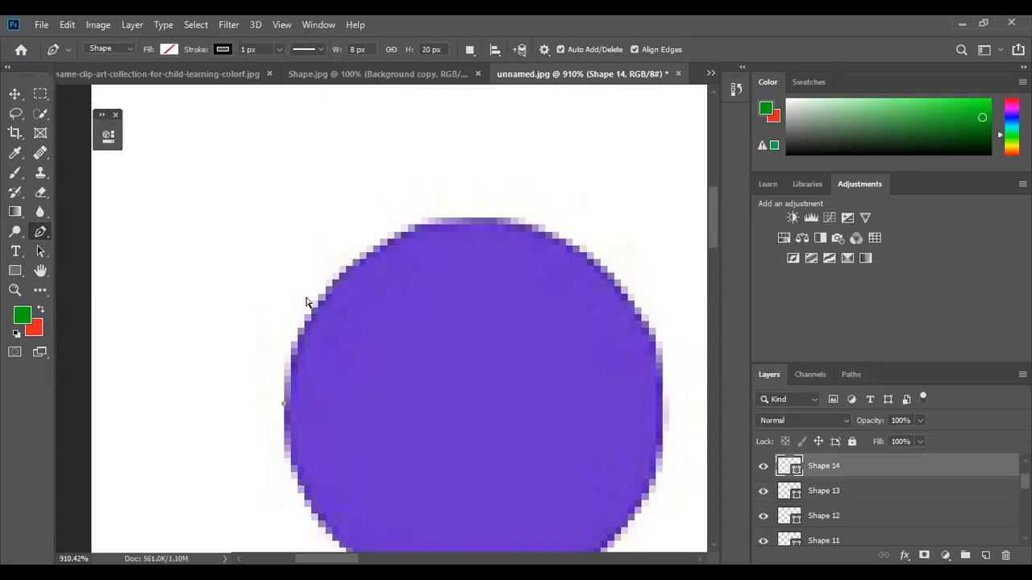
# - Drag curved anchors along the circle's upper-left edge, across its top, and onto its right edge
pyautogui.moveTo(339, 266)
pyautogui.mouseDown()
pyautogui.moveTo(380, 267)
pyautogui.moveTo(426, 223)
pyautogui.moveTo(395, 231)
pyautogui.mouseUp()
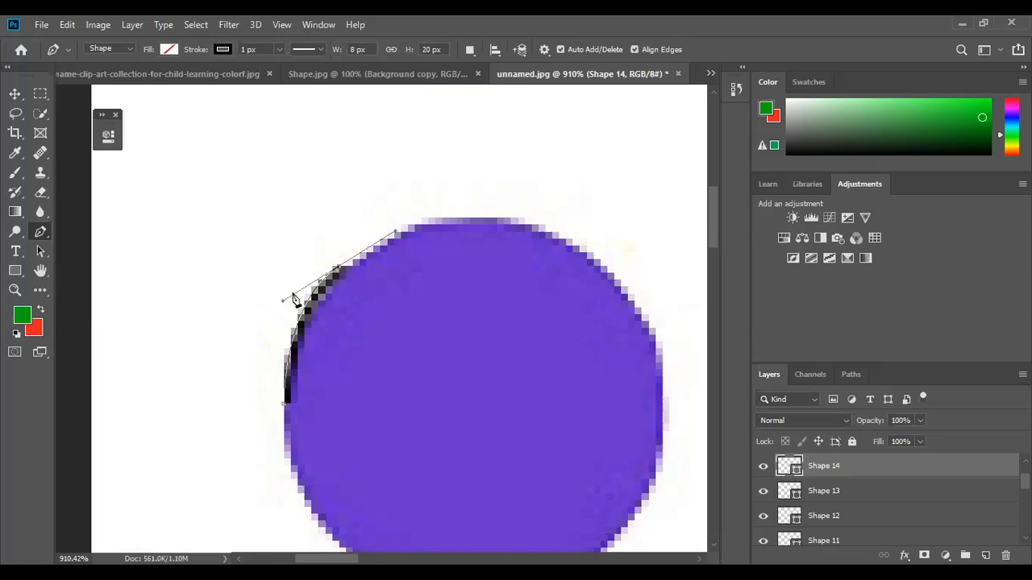
pyautogui.click(340, 267)
pyautogui.moveTo(491, 218)
pyautogui.mouseDown()
pyautogui.moveTo(526, 262)
pyautogui.moveTo(568, 252)
pyautogui.moveTo(585, 231)
pyautogui.mouseUp()
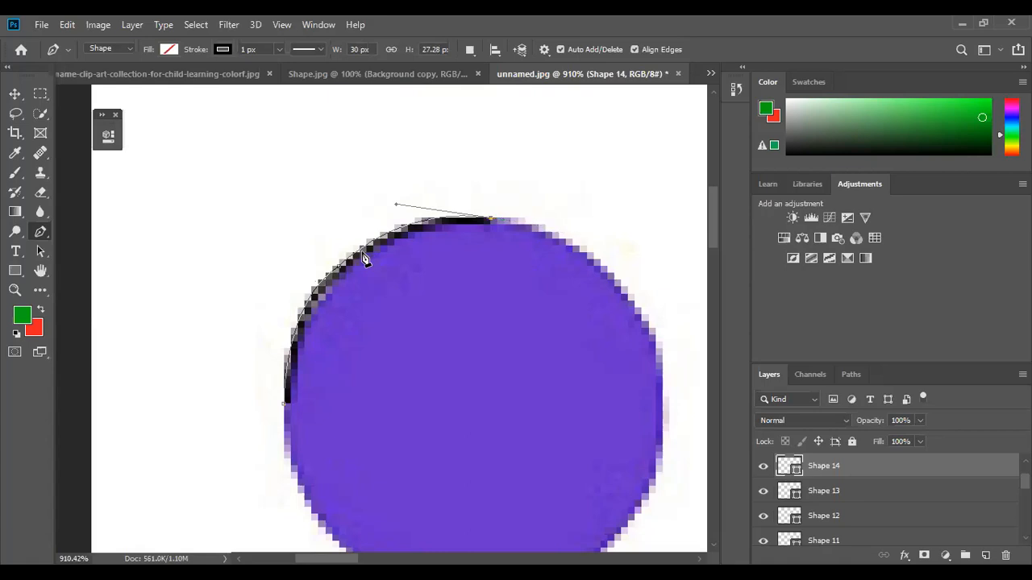
pyautogui.moveTo(662, 341); pyautogui.dragTo(680, 450)
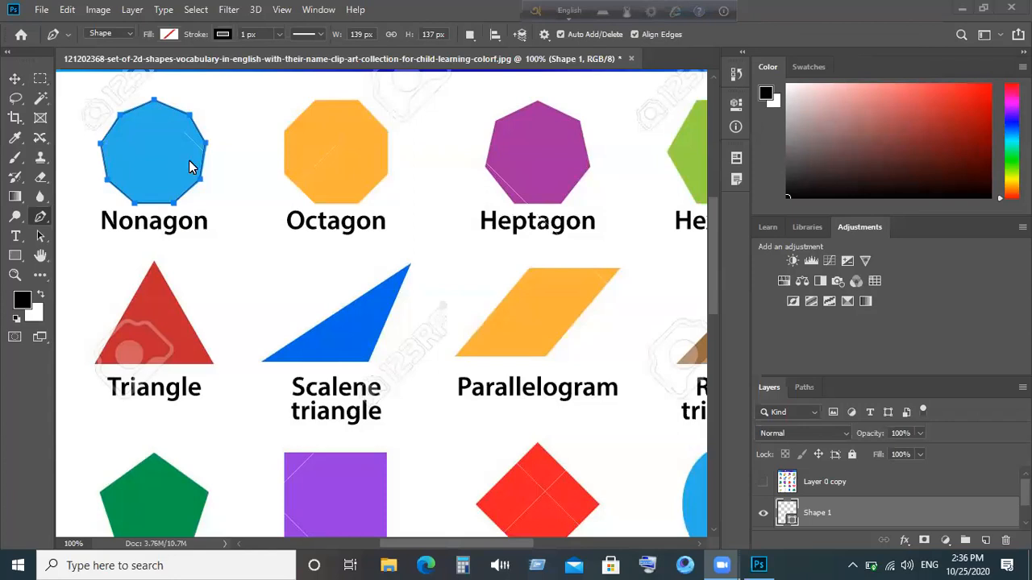
# - Start the Shape 2 path with an anchor at the octagon's lower-left corner
pyautogui.click(314, 203)
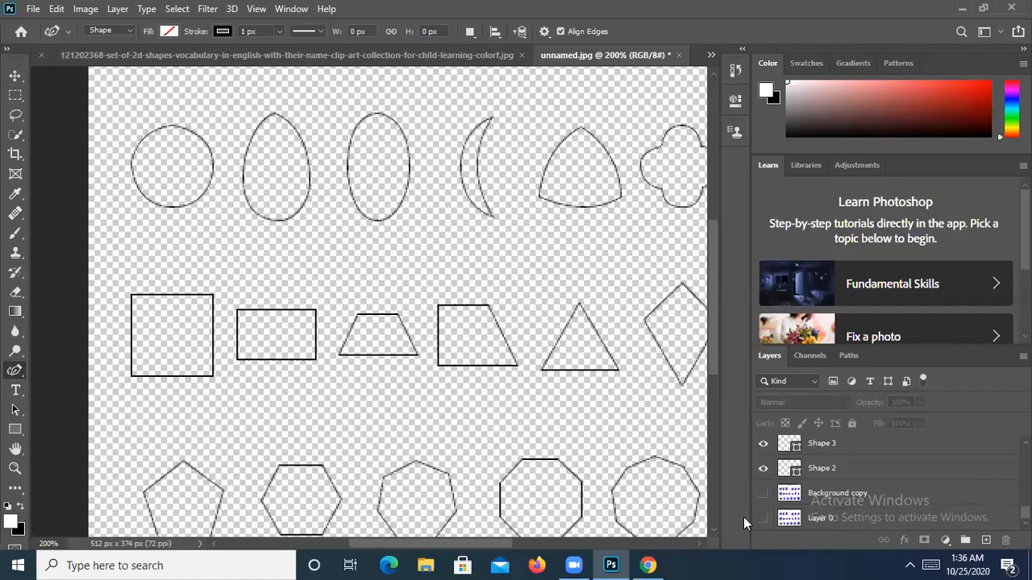
# - Unhide the Background copy layer so the purple worksheet shows beneath the black traced outlines
pyautogui.click(763, 495)
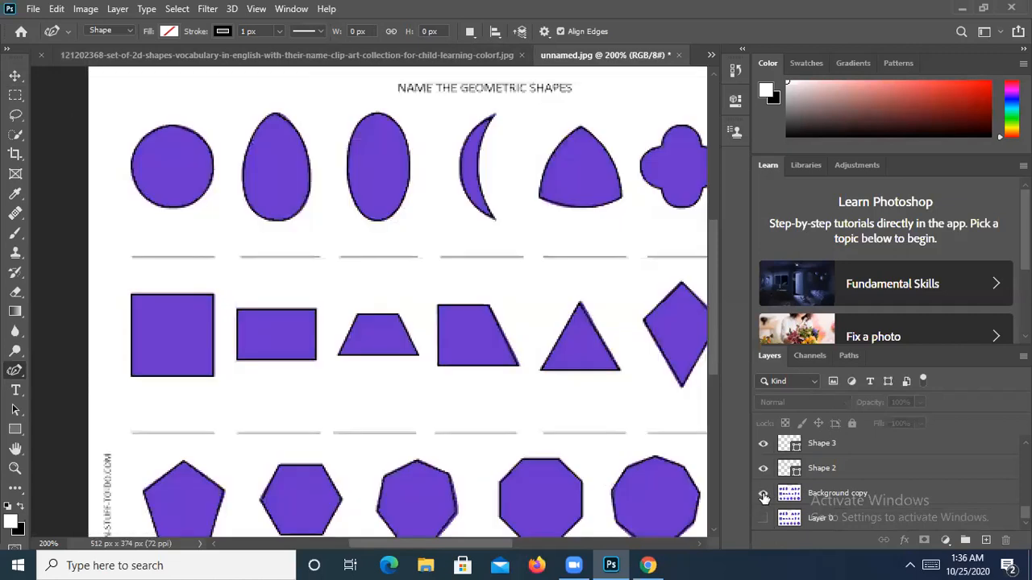
pyautogui.hotkey('ctrl', '-')
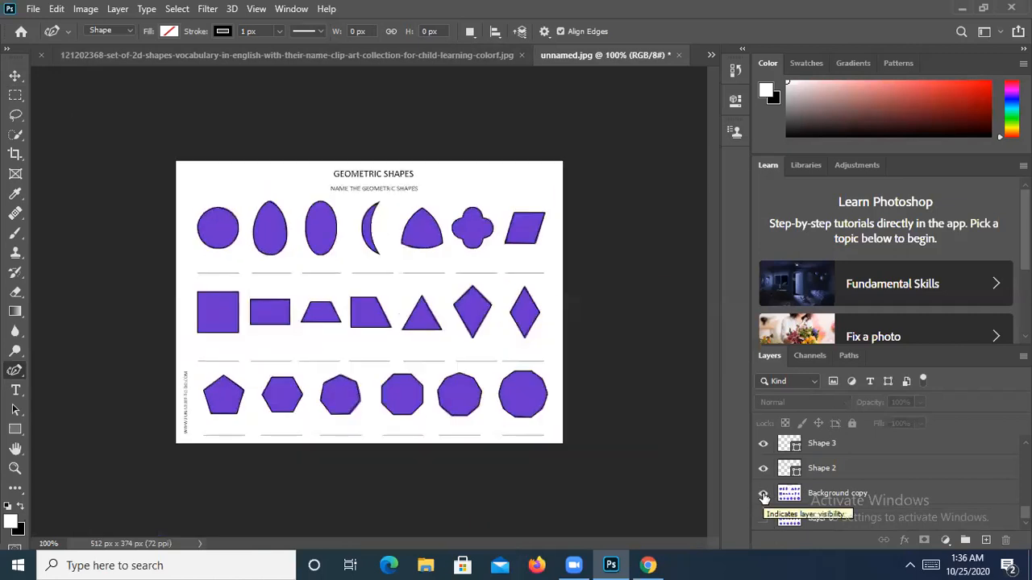
pyautogui.hotkey('ctrl', '+')
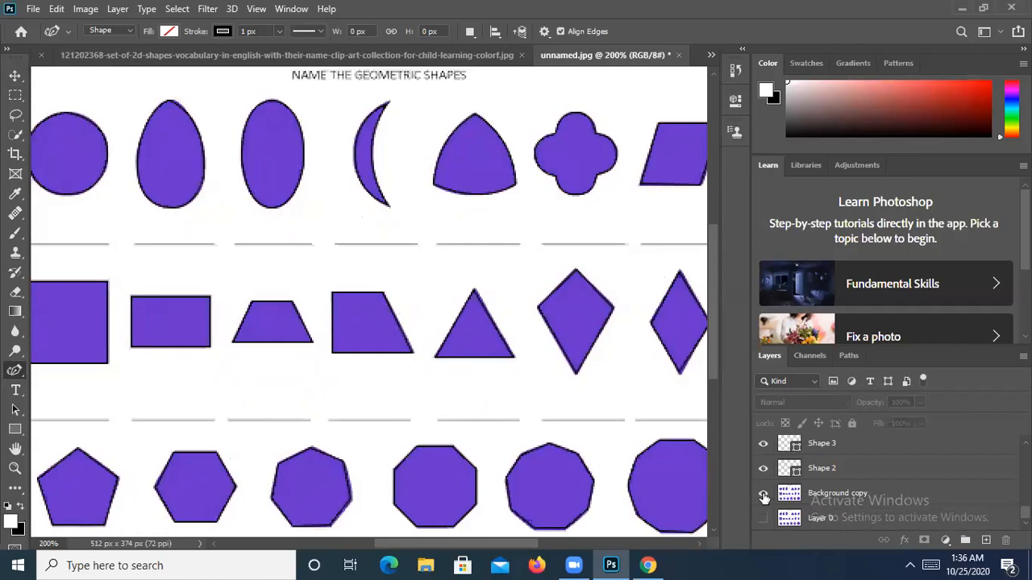
pyautogui.moveTo(139, 226); pyautogui.dragTo(201, 237)
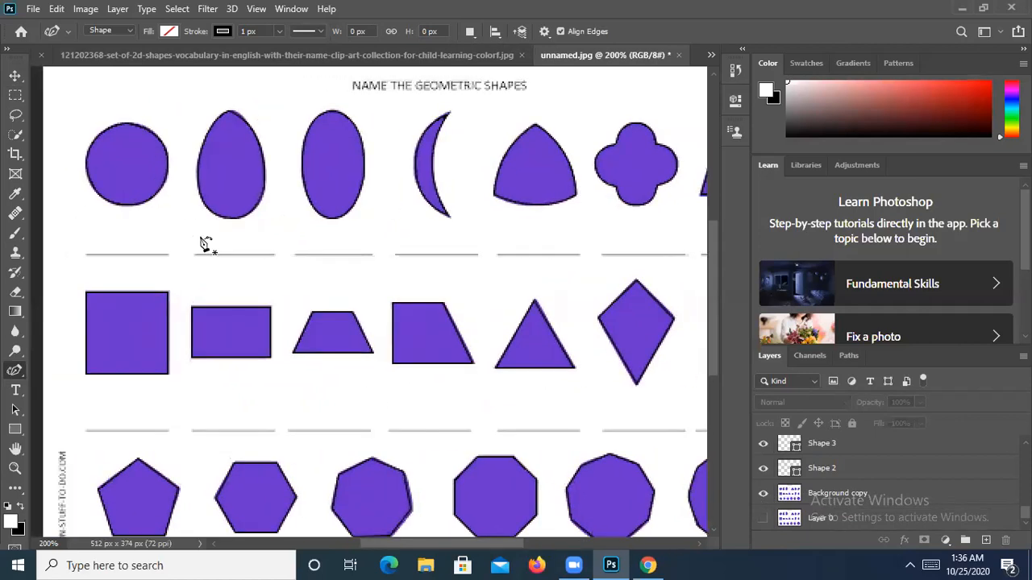
pyautogui.moveTo(330, 266); pyautogui.dragTo(379, 229)
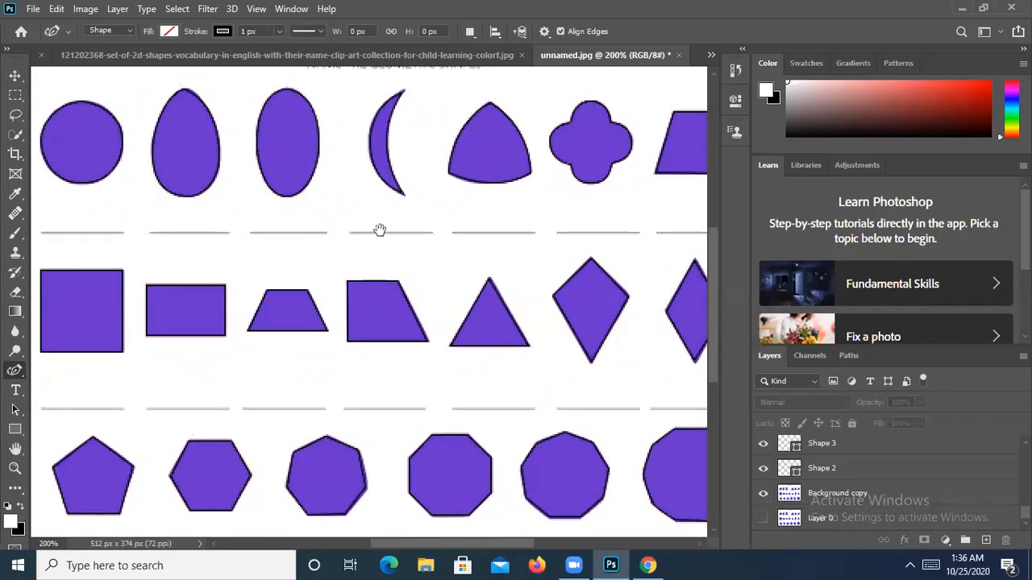
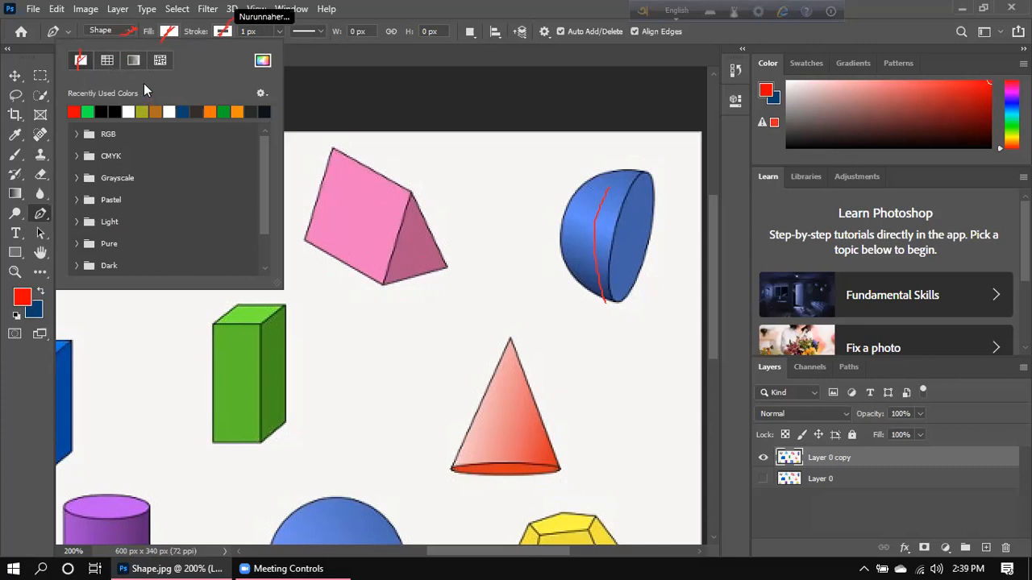
# - Make the pen shape stroke red, picked from Recently Used Colors, with fill left empty
pyautogui.click(222, 32)
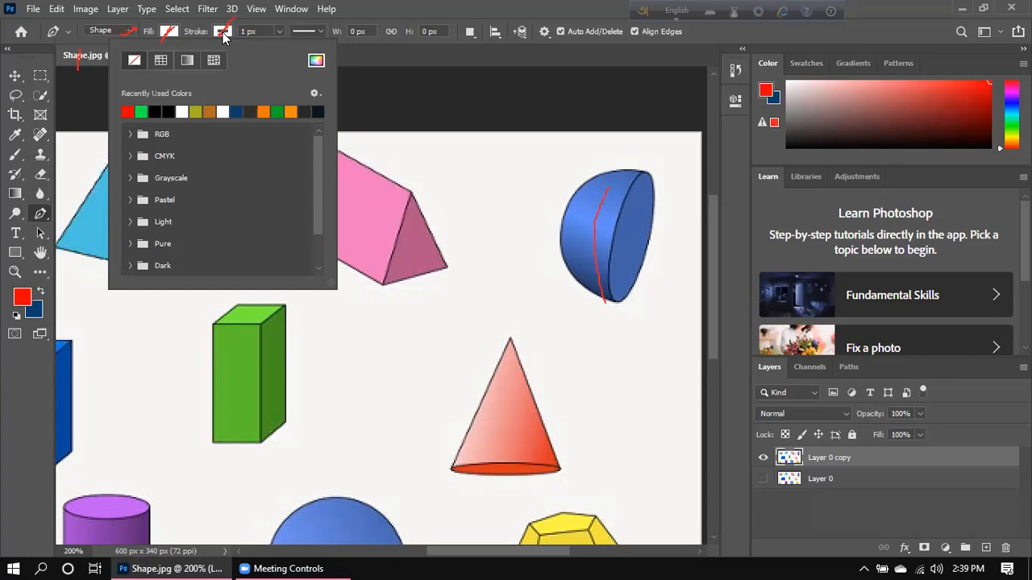
pyautogui.click(221, 33)
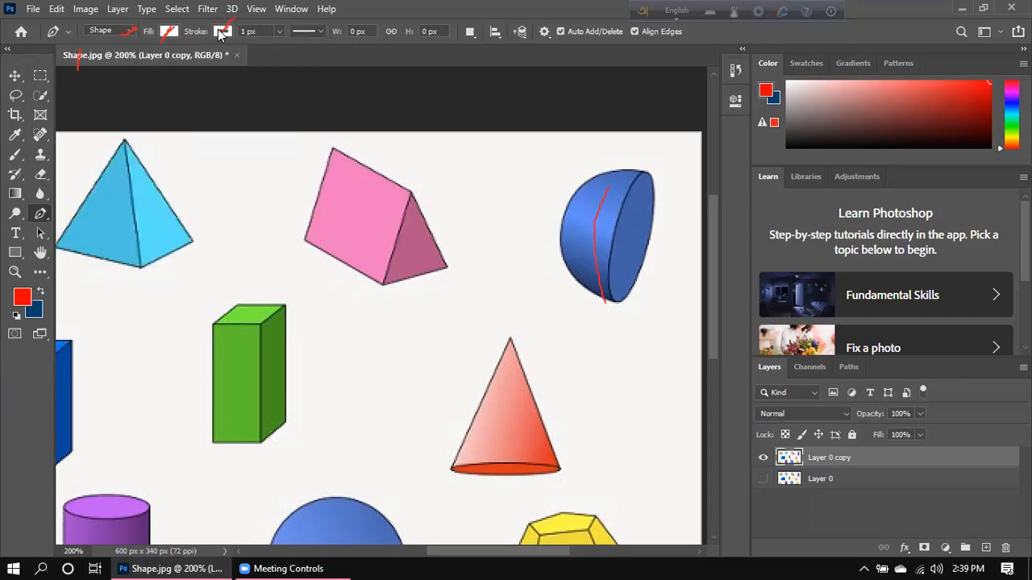
pyautogui.click(220, 32)
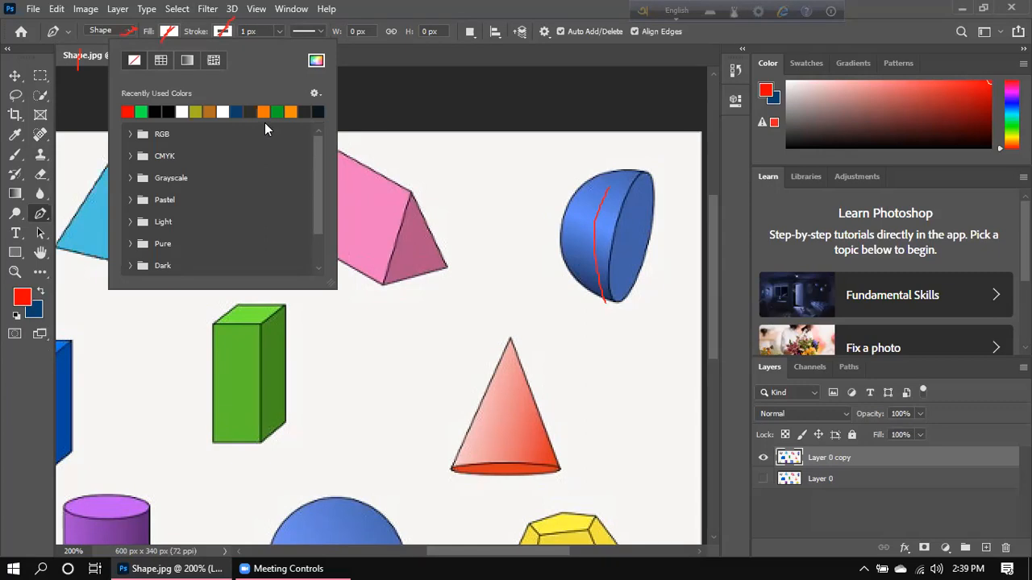
pyautogui.click(129, 112)
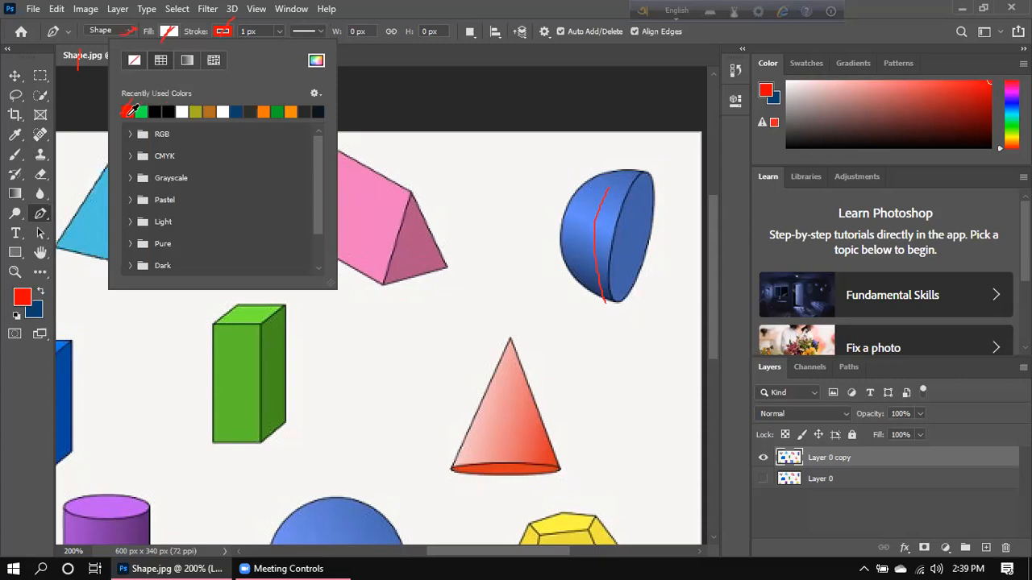
pyautogui.press('Return')
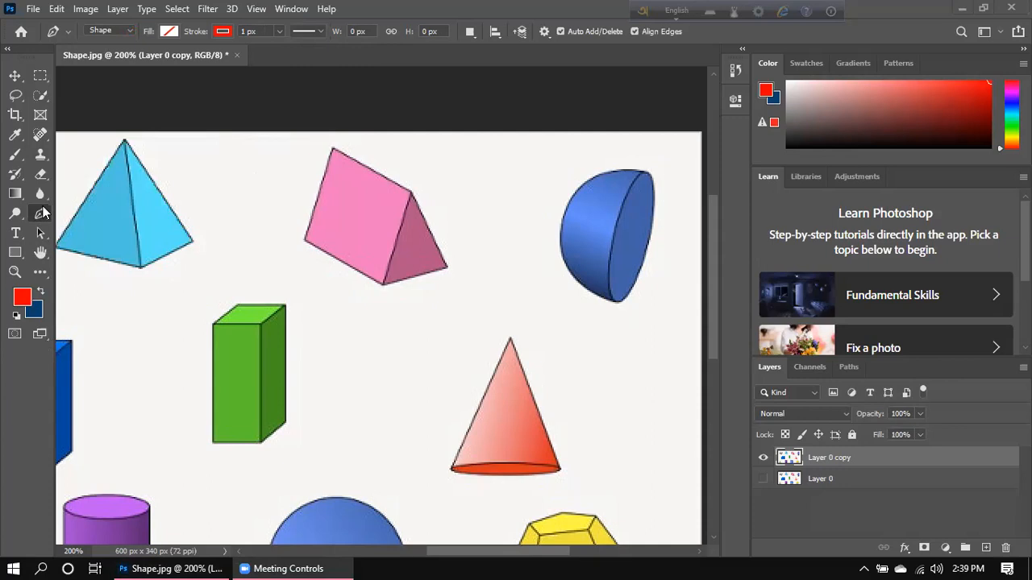
# - Switch to the standard Pen Tool and trace the pink prism's five corners into a closed outline
pyautogui.rightClick(44, 214)
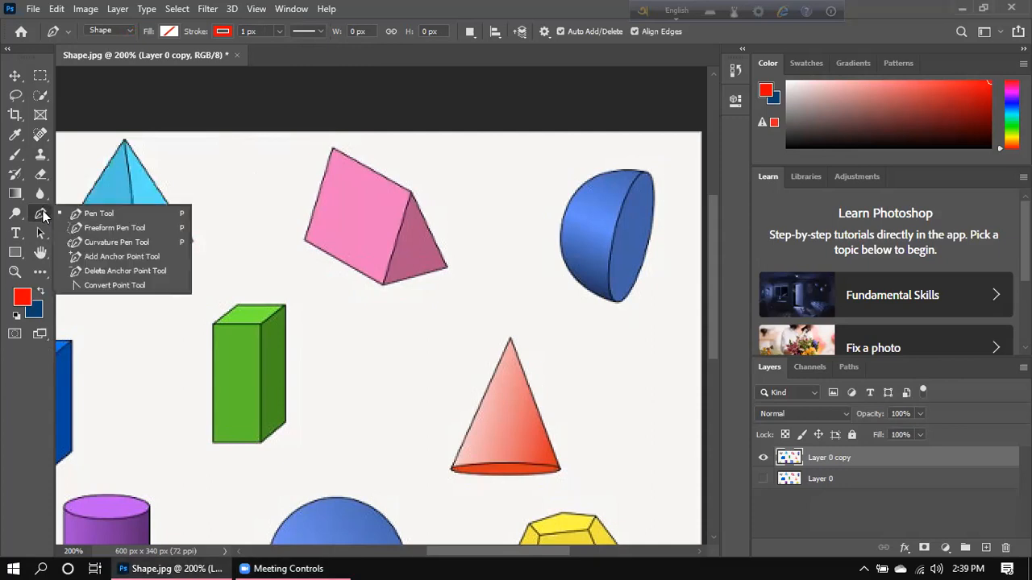
pyautogui.click(106, 214)
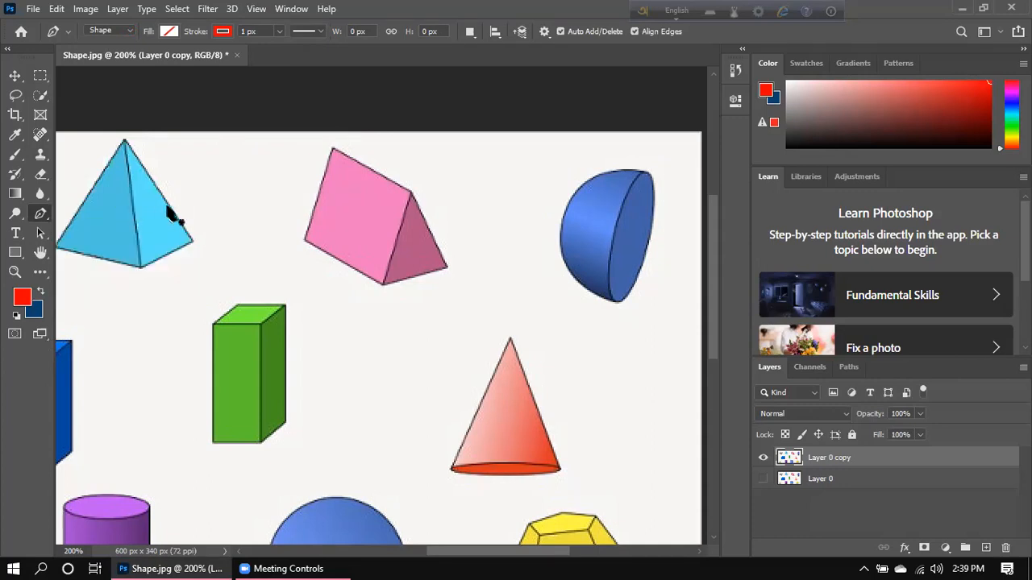
pyautogui.click(304, 240)
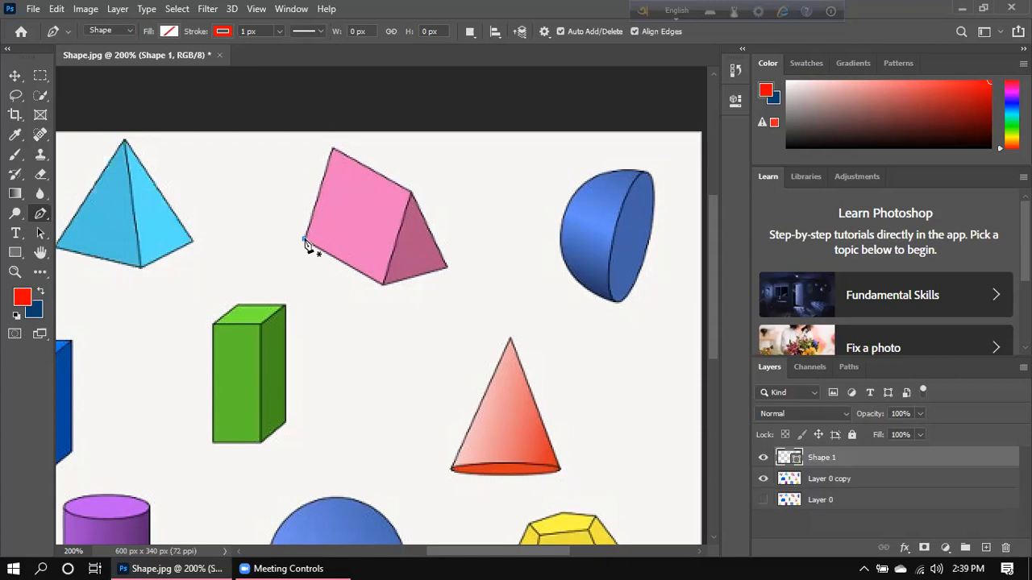
pyautogui.click(331, 148)
pyautogui.click(410, 192)
pyautogui.click(447, 267)
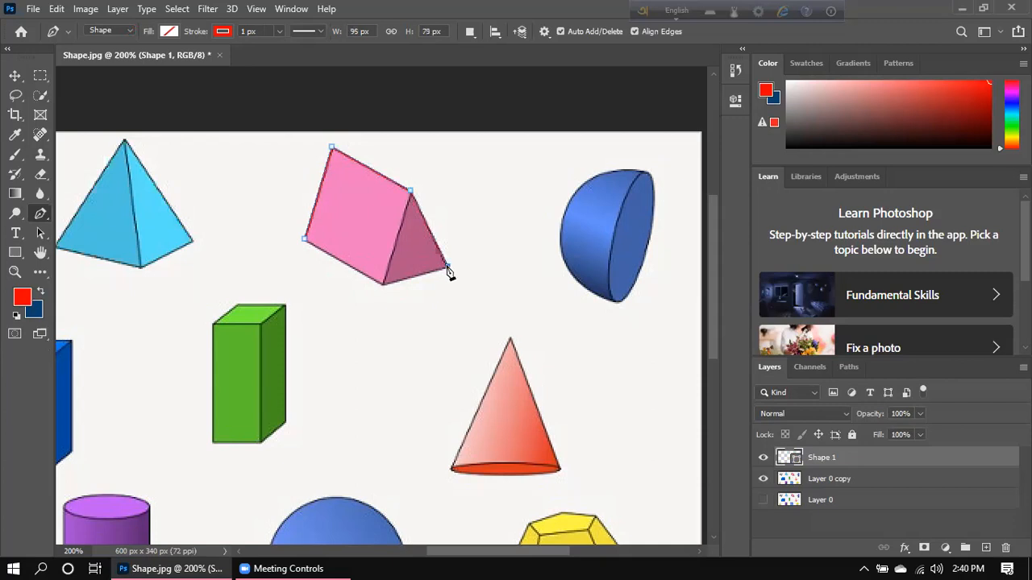
pyautogui.click(384, 285)
pyautogui.click(305, 240)
# - Place anchors at the green box's bottom-left, top-left and top-back corners, then curve the crescent segment
pyautogui.click(213, 442)
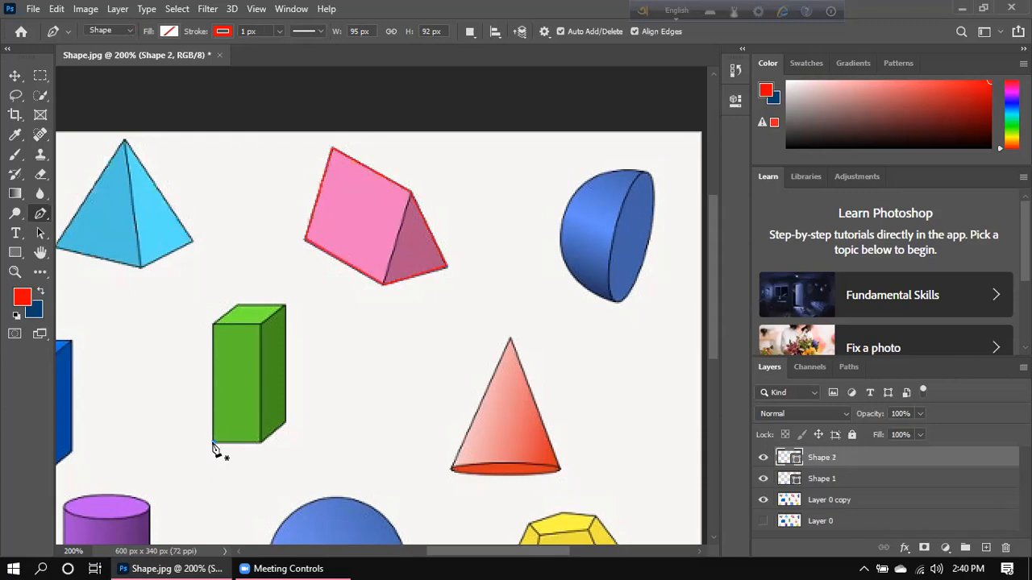
pyautogui.click(214, 326)
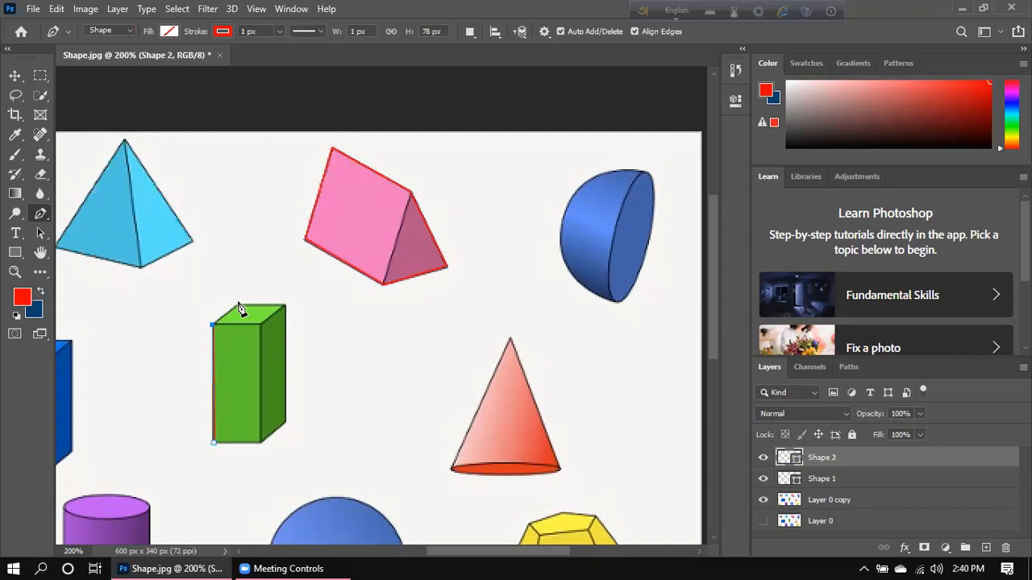
pyautogui.click(239, 306)
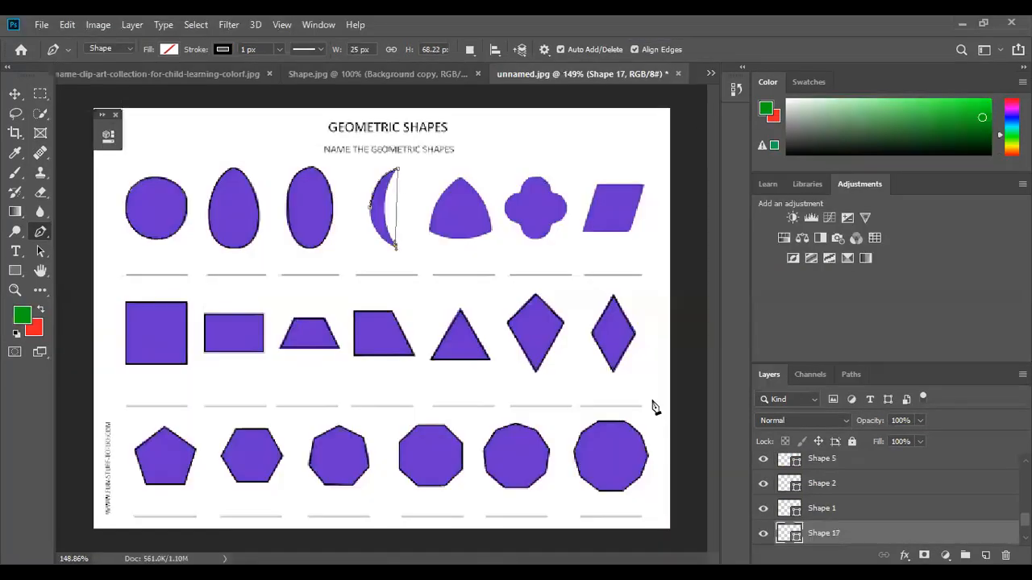
pyautogui.moveTo(395, 245)
pyautogui.mouseDown()
pyautogui.moveTo(441, 280)
pyautogui.moveTo(453, 272)
pyautogui.moveTo(454, 283)
pyautogui.moveTo(427, 266)
pyautogui.moveTo(418, 278)
pyautogui.moveTo(426, 273)
pyautogui.moveTo(401, 261)
pyautogui.moveTo(439, 253)
pyautogui.moveTo(443, 220)
pyautogui.moveTo(424, 287)
pyautogui.mouseUp()
# - Drop the crescent anchor's outgoing handle, curve the path along its upper edge, and finish the outline
pyautogui.keyDown('alt'); pyautogui.click(395, 245); pyautogui.keyUp('alt')
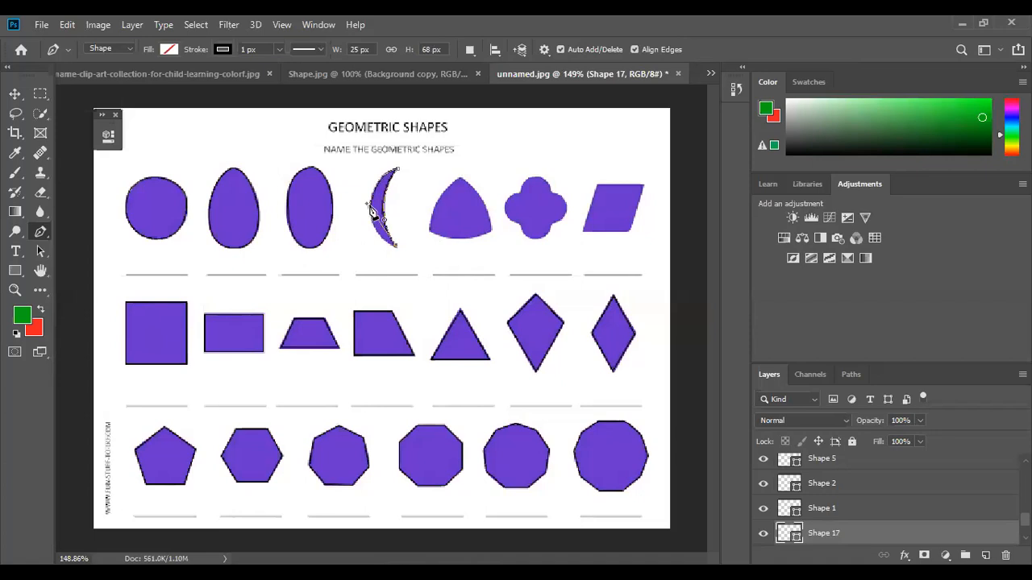
pyautogui.scroll(7, 371, 211)
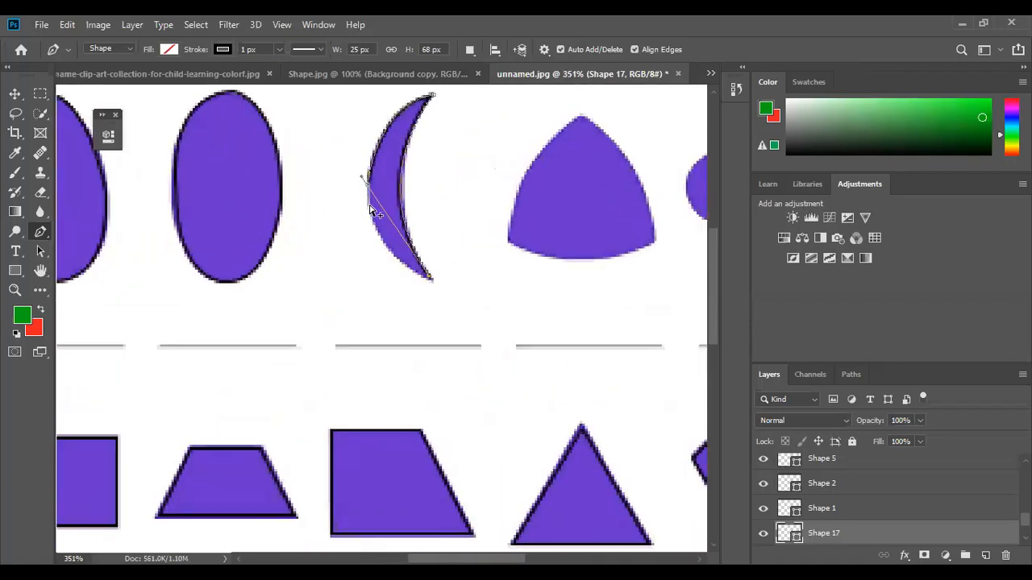
pyautogui.moveTo(366, 171); pyautogui.dragTo(354, 146)
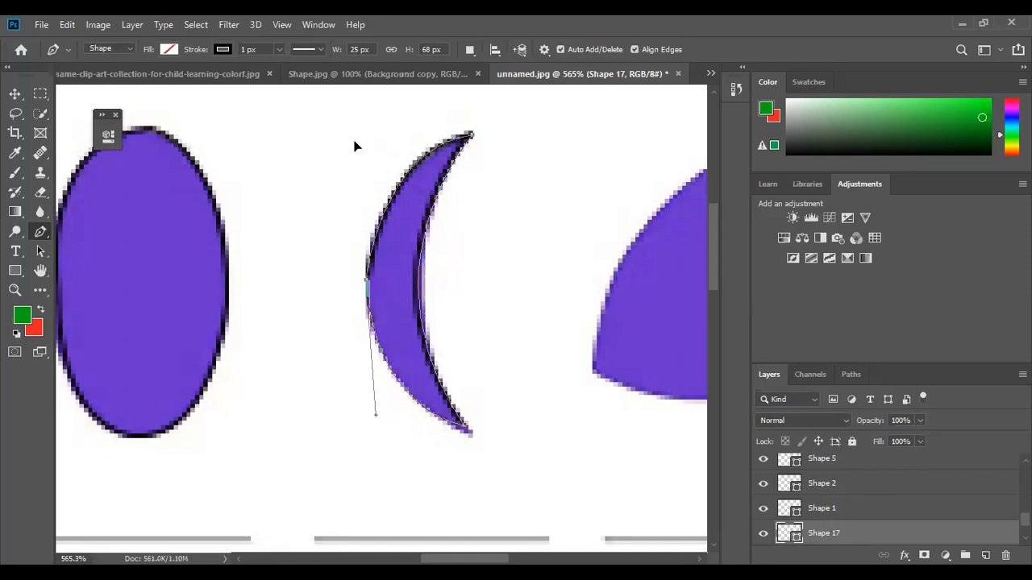
pyautogui.press('Escape')
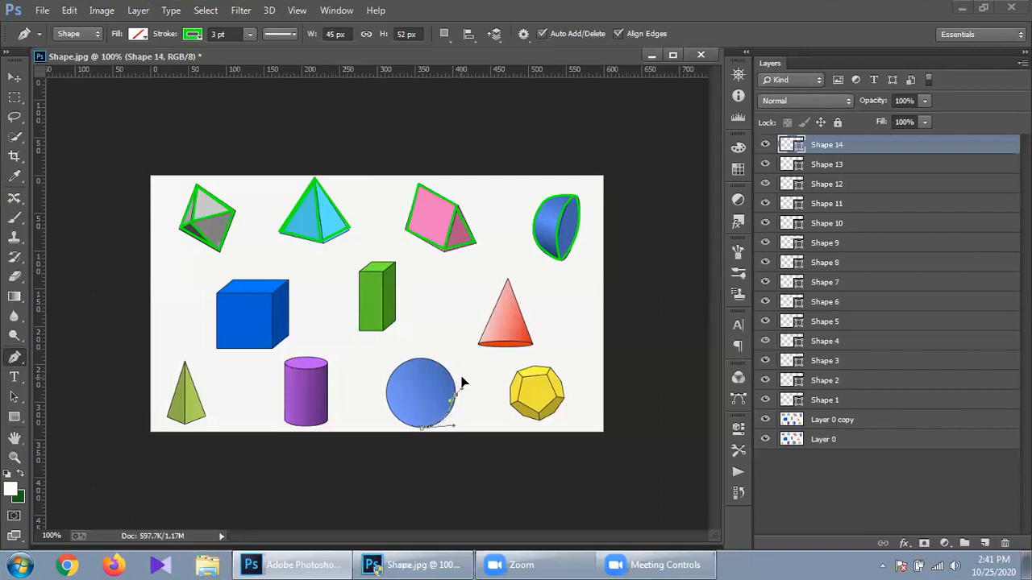
# - Extend the outline along the circle's right and lower edge, then delete the unfinished arc with Edit > Clear
pyautogui.click(463, 379)
pyautogui.click(459, 386)
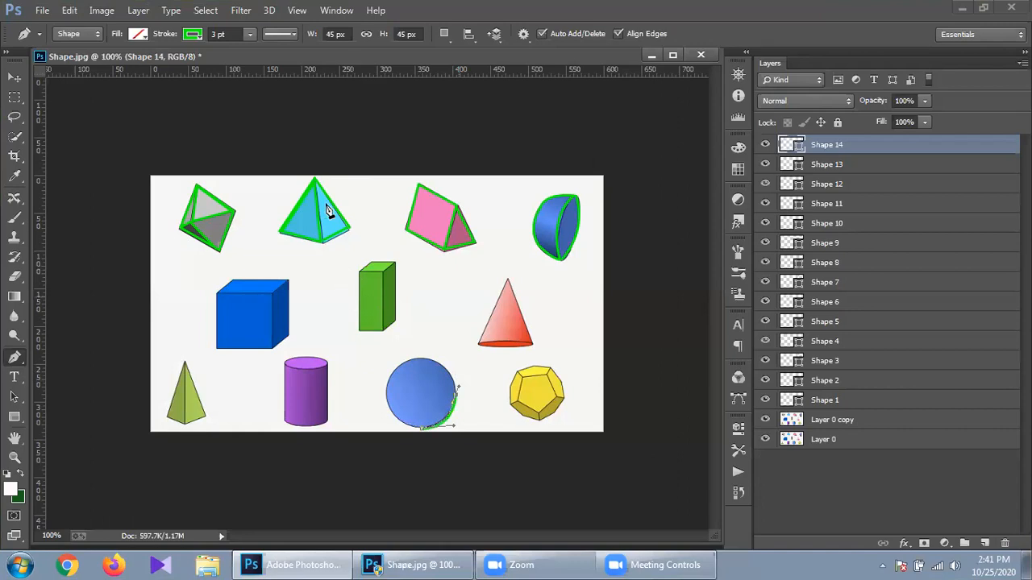
pyautogui.click(64, 10)
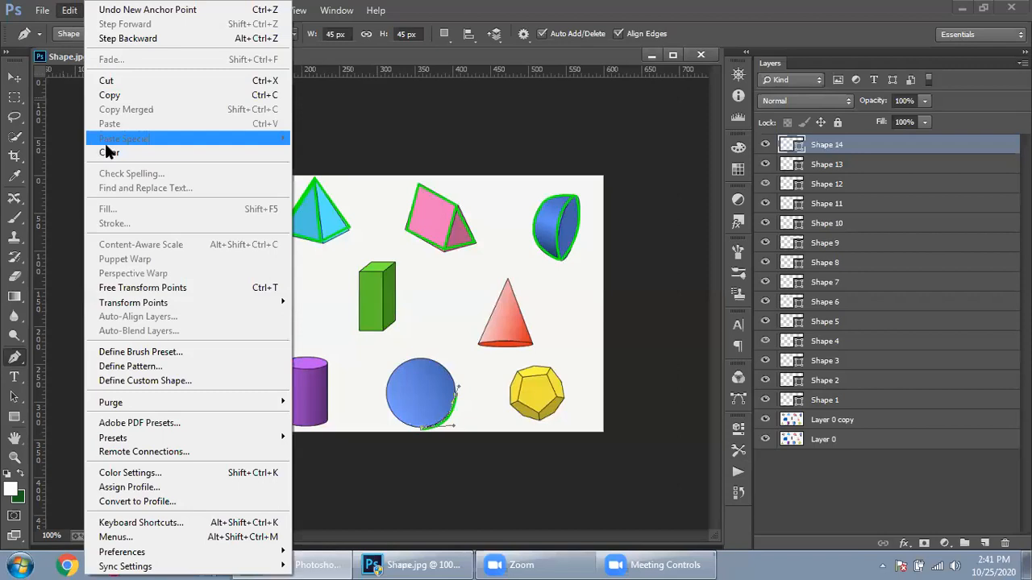
pyautogui.click(109, 152)
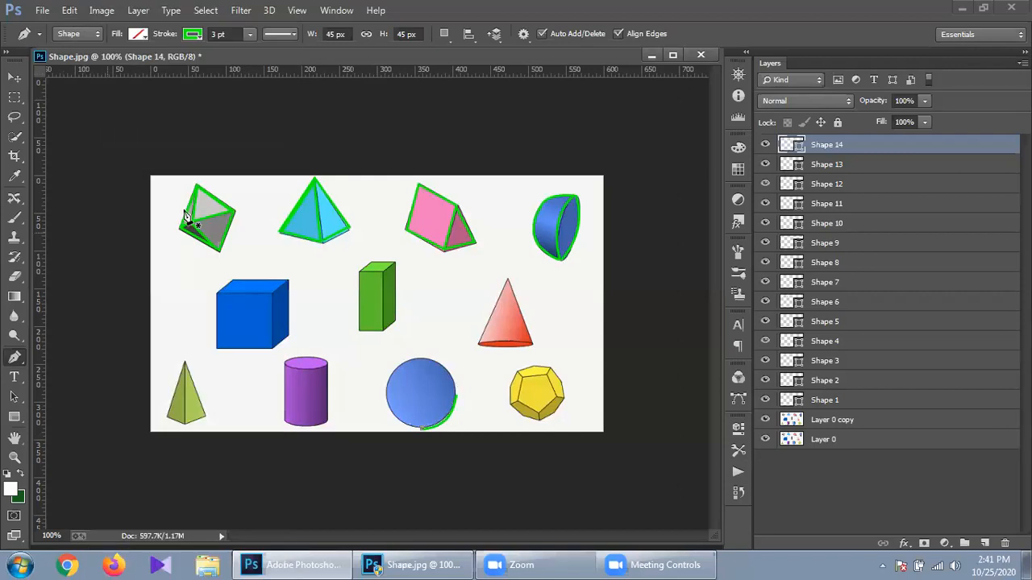
pyautogui.click(68, 11)
pyautogui.click(110, 152)
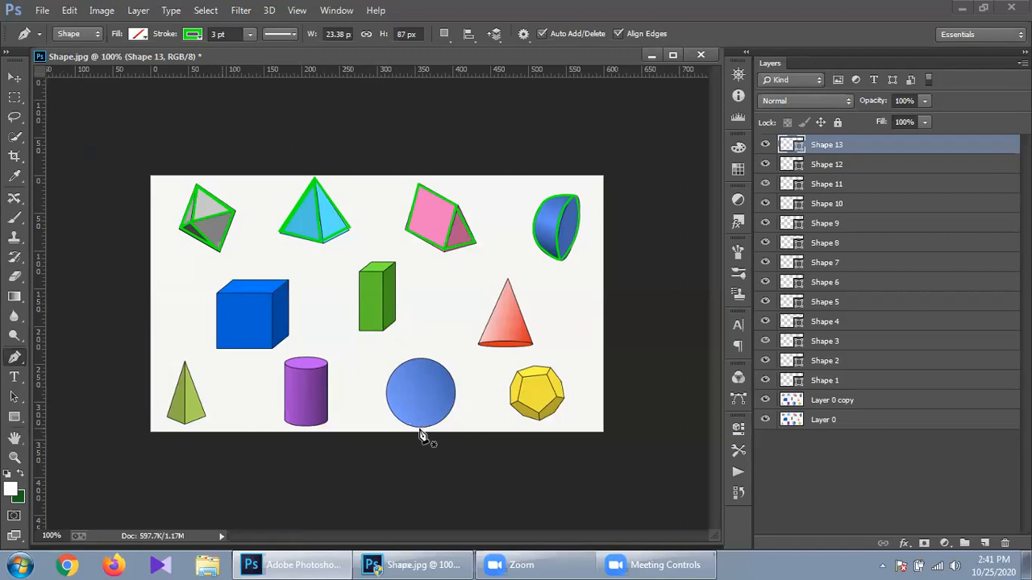
# - Clear a stray point below the circle, then place a new curved anchor near its bottom
pyautogui.click(420, 430)
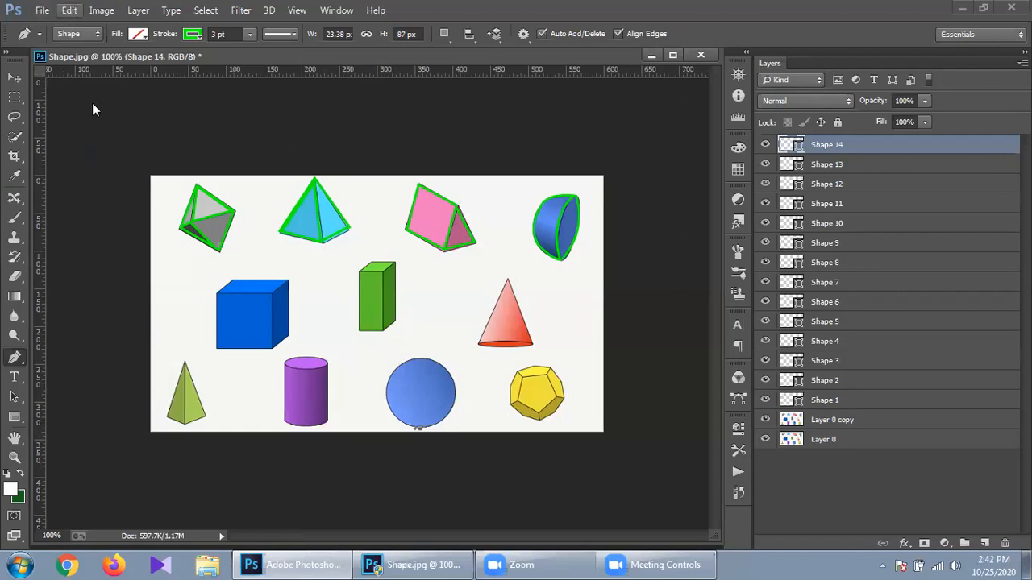
pyautogui.click(69, 11)
pyautogui.click(146, 153)
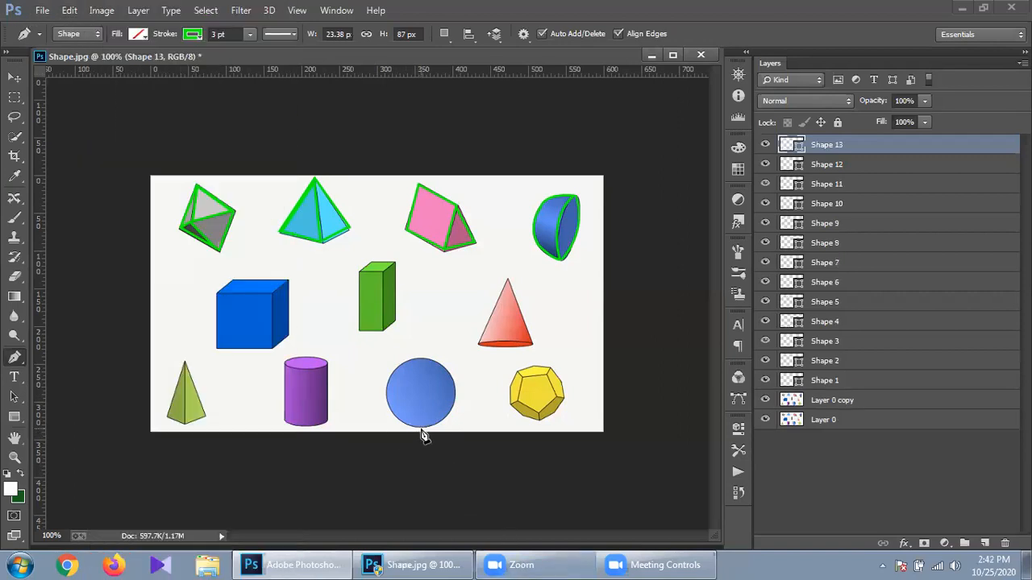
pyautogui.click(420, 402)
pyautogui.moveTo(427, 425); pyautogui.dragTo(427, 427)
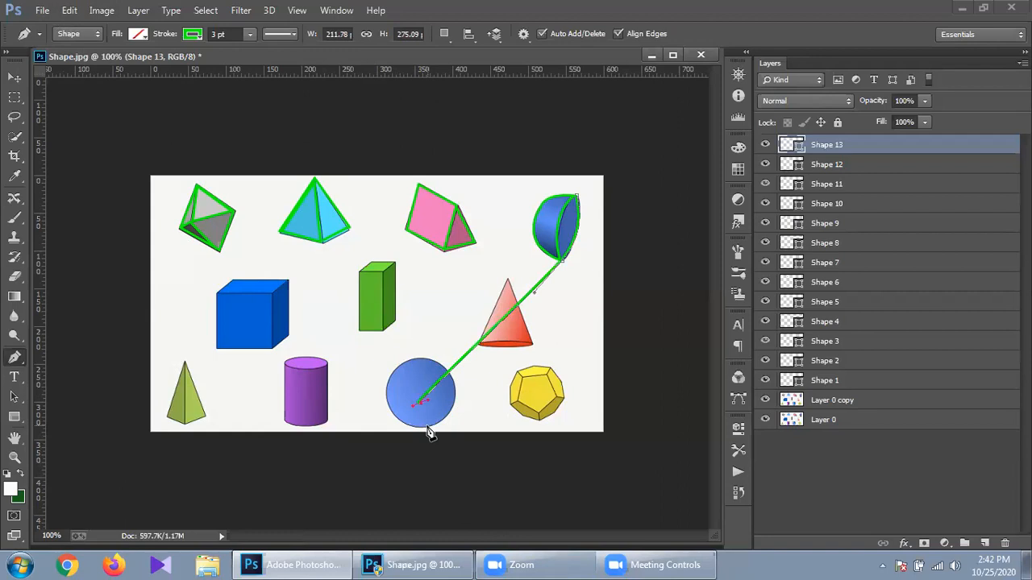
# - Delete the stray green line with Edit > Clear and deselect the shape layer
pyautogui.click(73, 11)
pyautogui.click(167, 153)
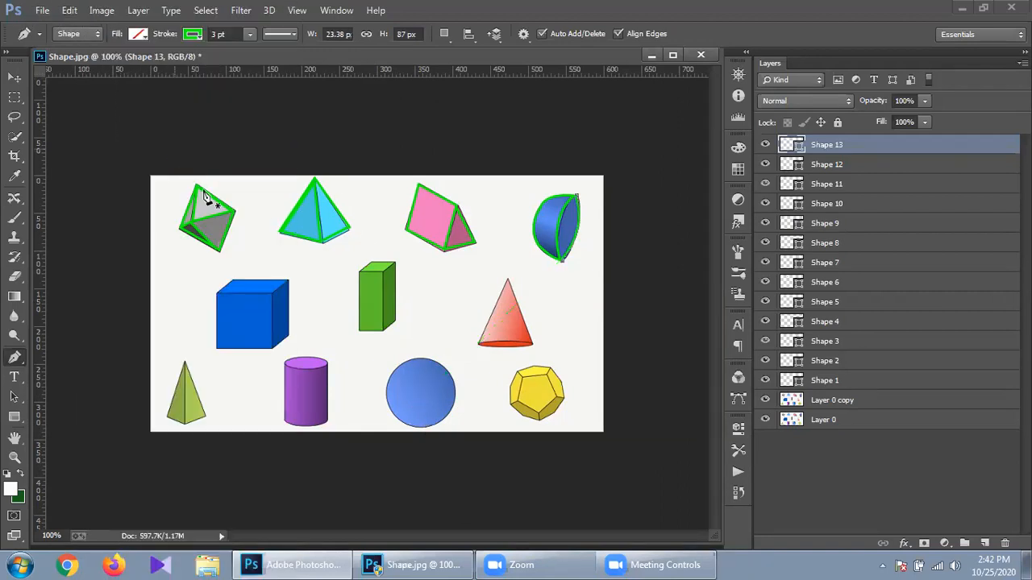
pyautogui.click(930, 499)
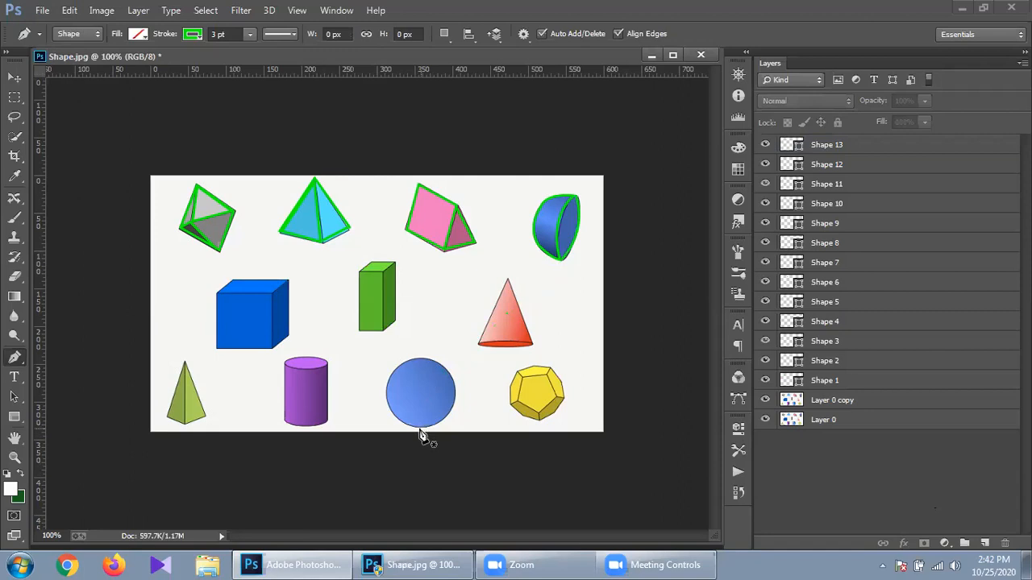
# - Curve the outline from the sphere's bottom over its top, then remove the top anchor's outgoing handle
pyautogui.moveTo(396, 428)
pyautogui.mouseDown()
pyautogui.moveTo(367, 428)
pyautogui.moveTo(384, 430)
pyautogui.mouseUp()
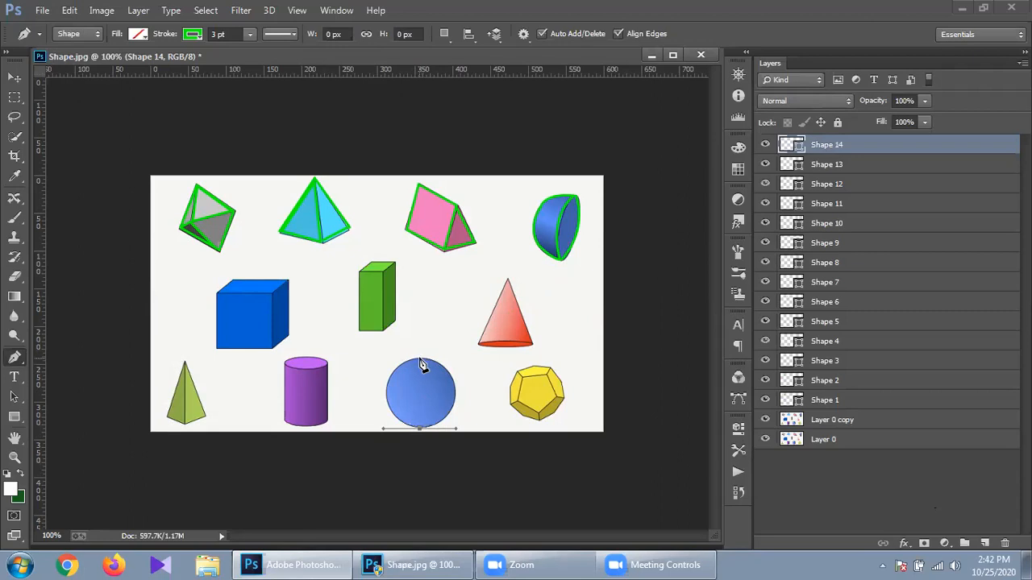
pyautogui.moveTo(419, 358); pyautogui.dragTo(470, 353)
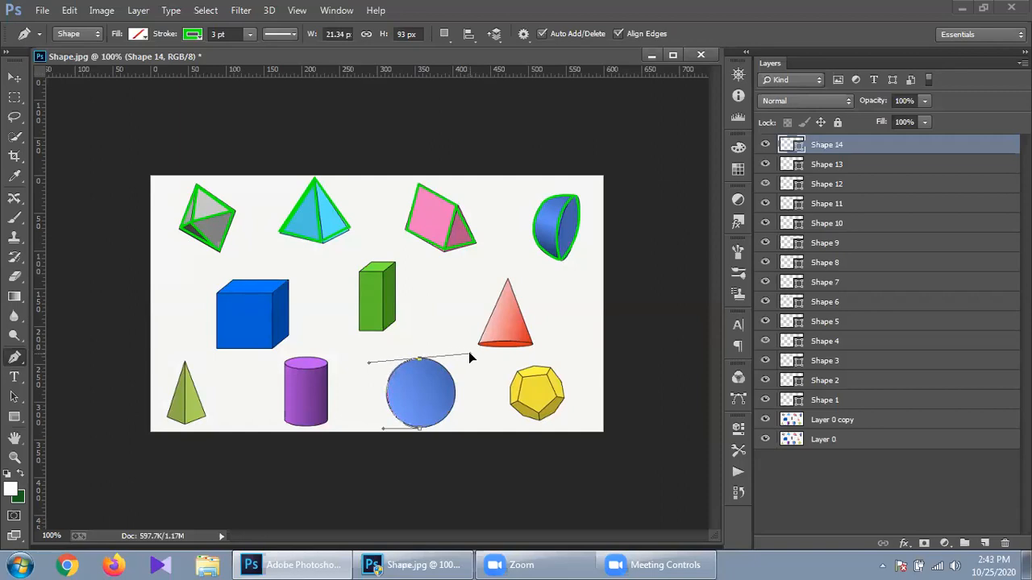
pyautogui.moveTo(470, 357); pyautogui.dragTo(473, 357)
pyautogui.moveTo(470, 353); pyautogui.dragTo(471, 357)
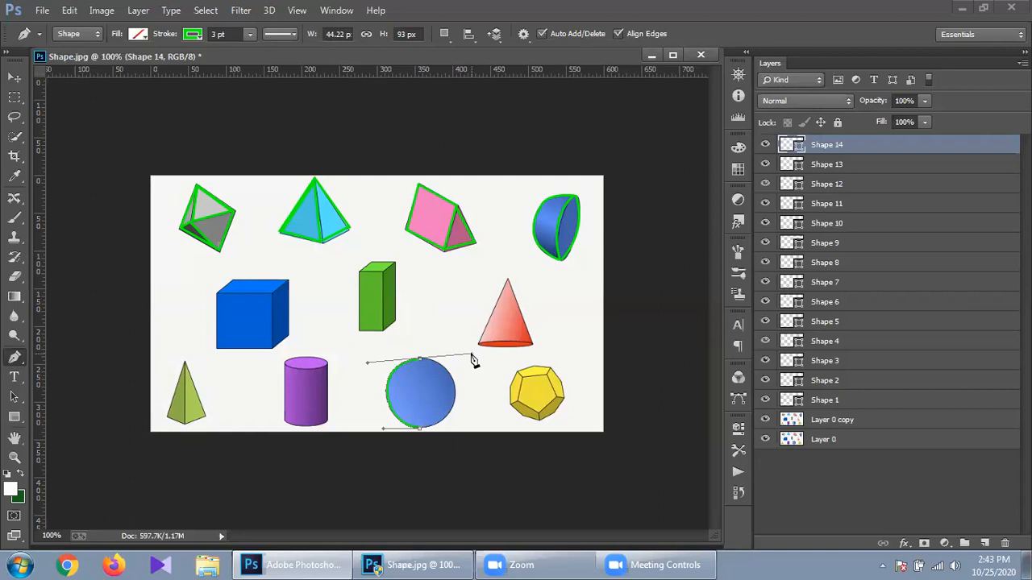
pyautogui.click(420, 366)
# - Drag a closing curve across the sphere, then delete the Shape 14 layer via Edit > Clear
pyautogui.moveTo(420, 432); pyautogui.dragTo(375, 435)
pyautogui.moveTo(375, 435); pyautogui.dragTo(375, 435)
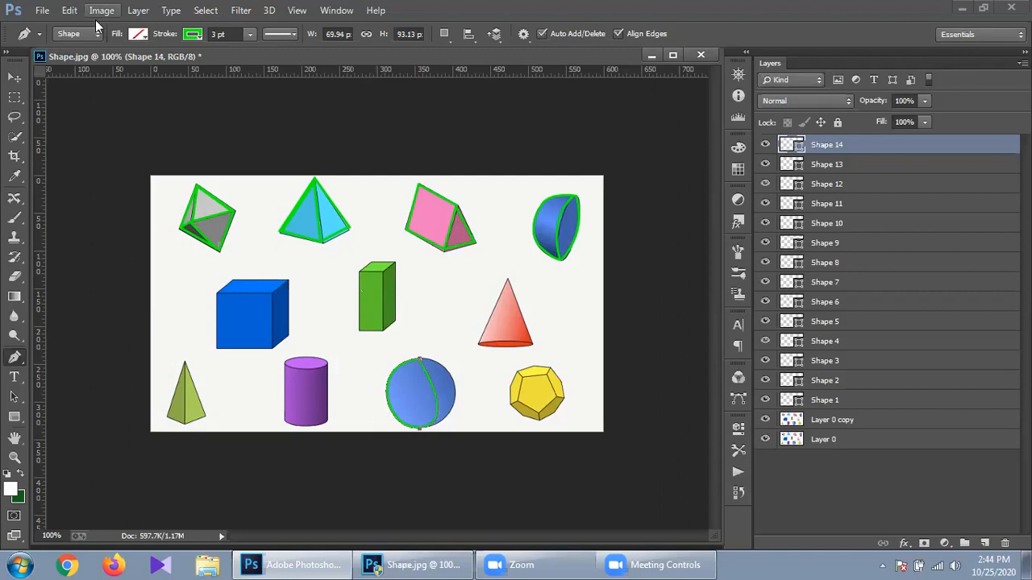
pyautogui.click(70, 9)
pyautogui.click(186, 154)
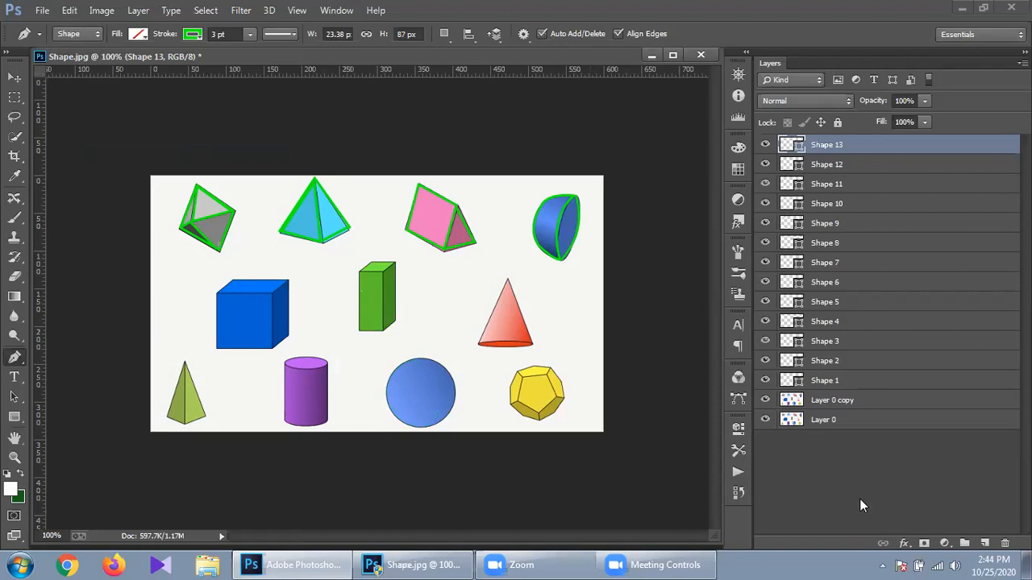
pyautogui.click(794, 476)
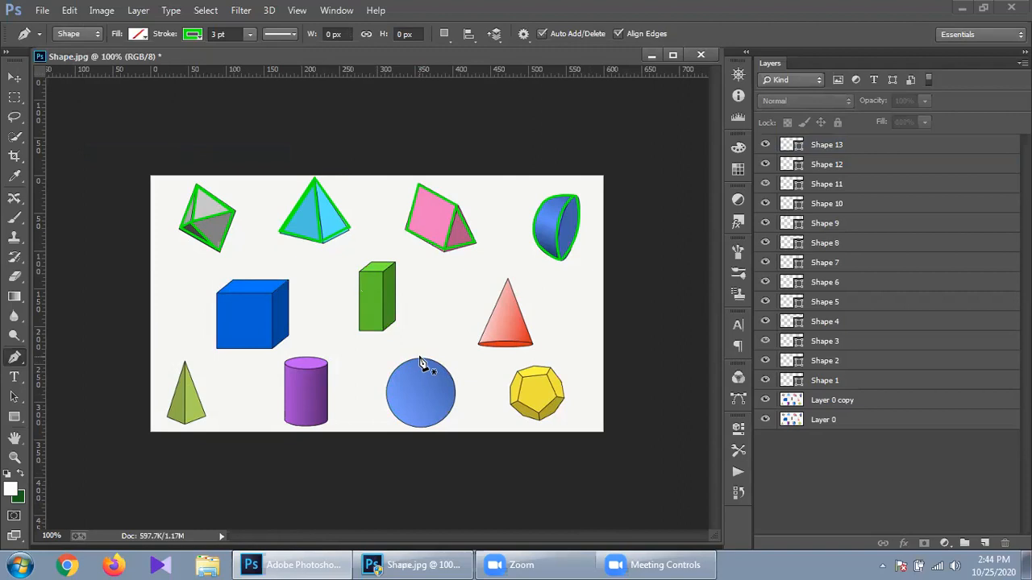
pyautogui.click(419, 363)
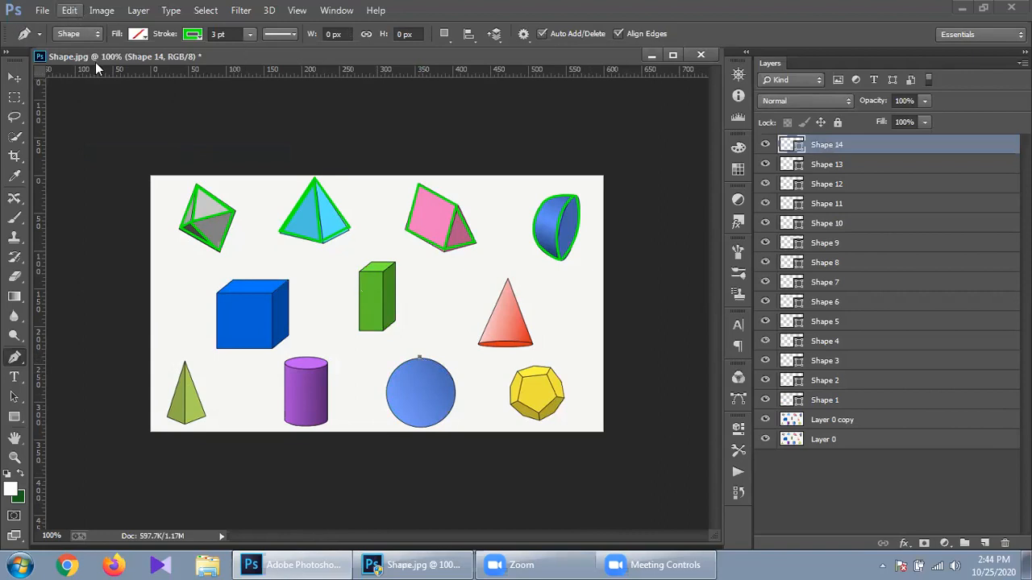
pyautogui.click(70, 9)
pyautogui.click(208, 154)
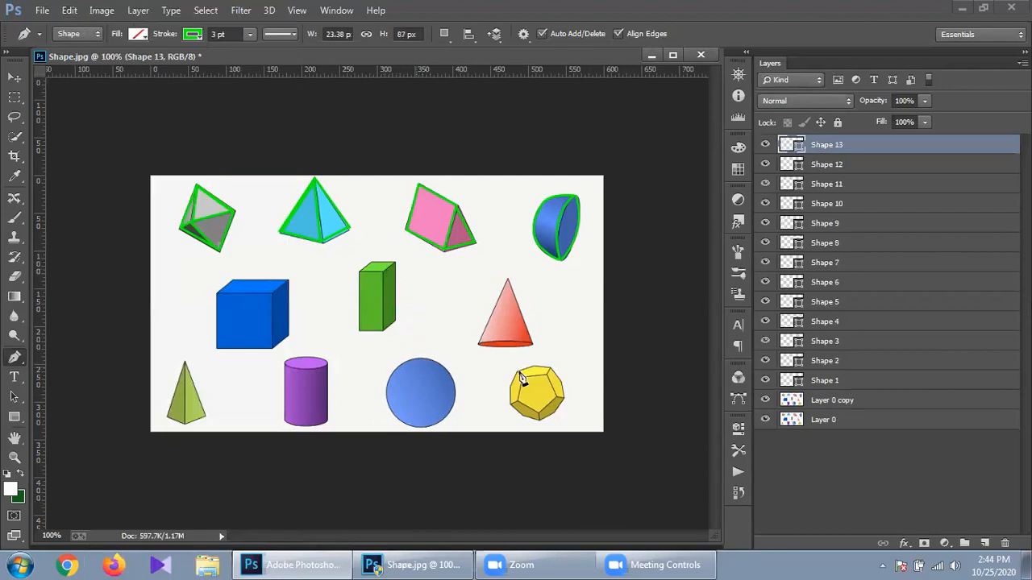
pyautogui.keyDown('ctrl'); pyautogui.click(561, 399); pyautogui.keyUp('ctrl')
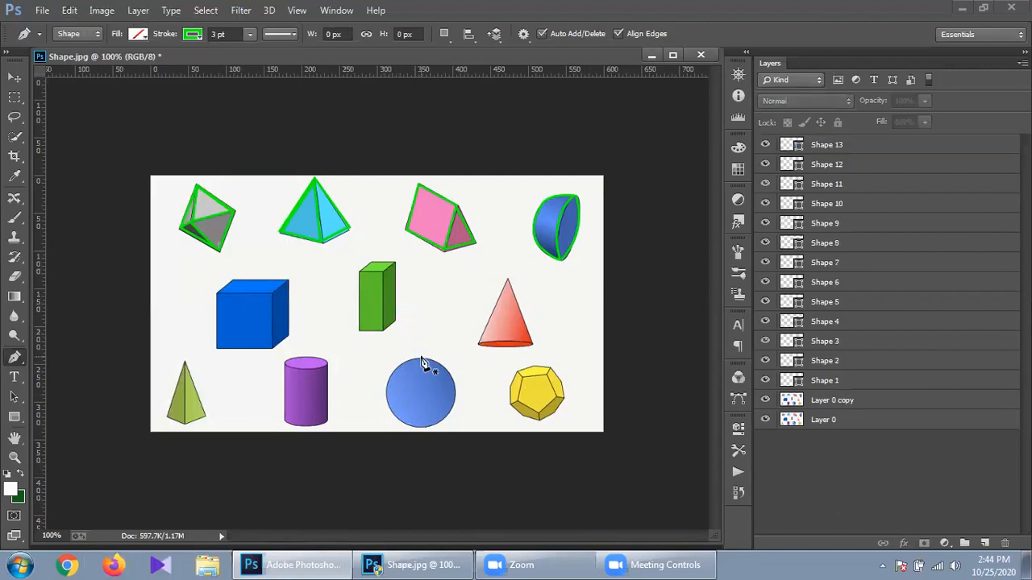
pyautogui.moveTo(420, 356); pyautogui.dragTo(463, 359)
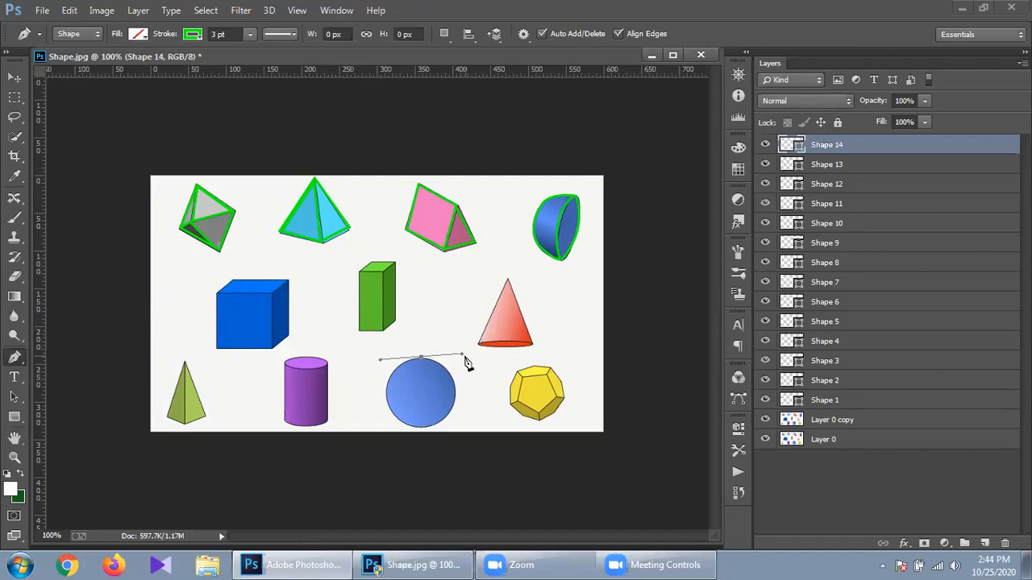
pyautogui.click(435, 427)
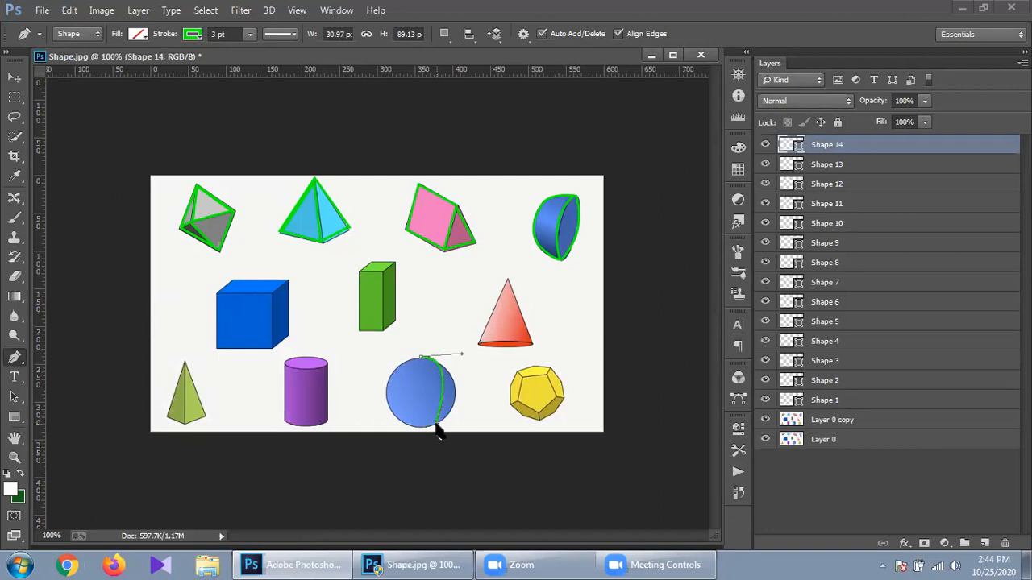
pyautogui.click(69, 10)
pyautogui.click(191, 155)
pyautogui.moveTo(435, 425); pyautogui.dragTo(472, 402)
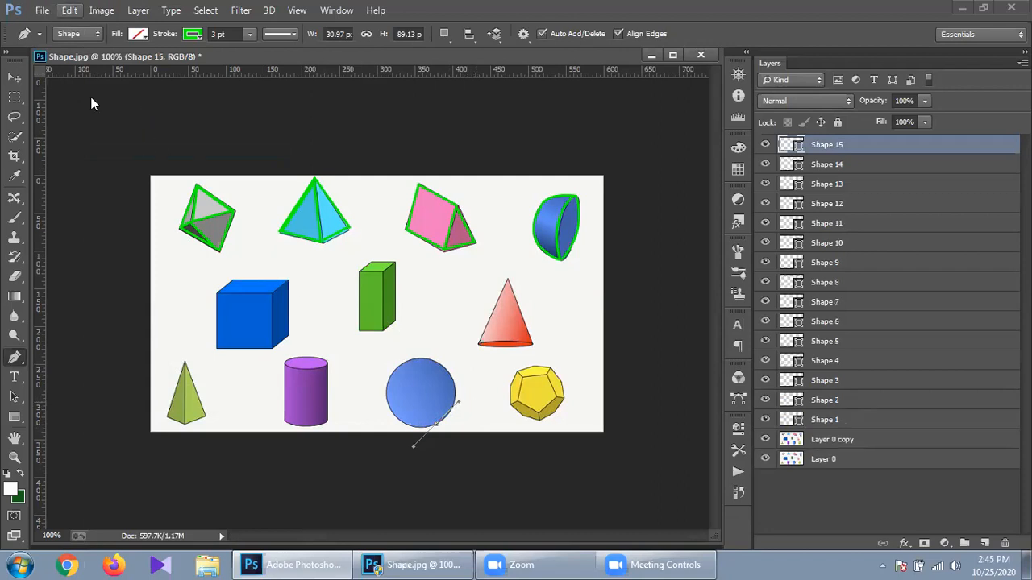
pyautogui.click(90, 152)
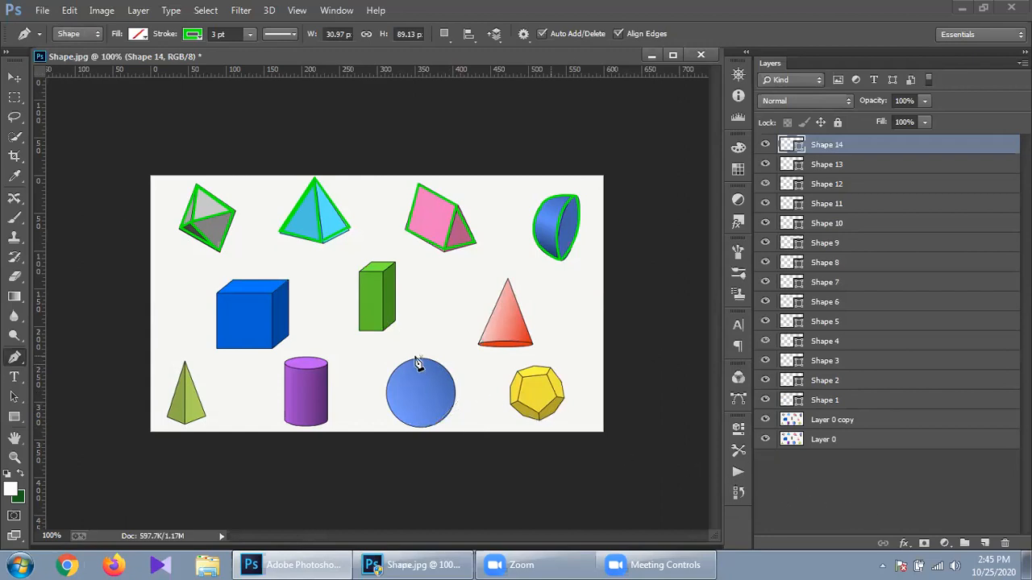
pyautogui.click(69, 9)
pyautogui.click(204, 152)
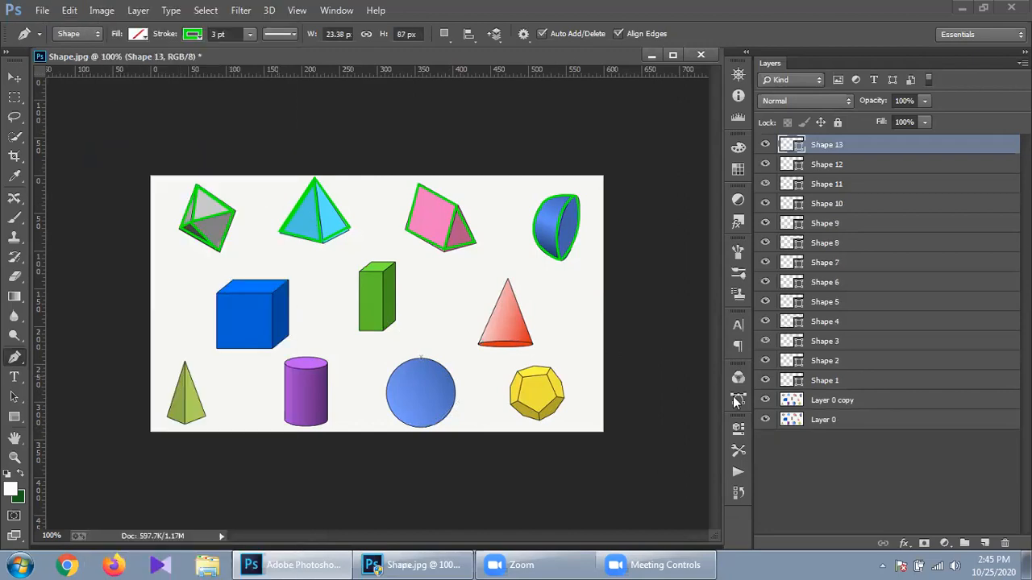
pyautogui.click(920, 474)
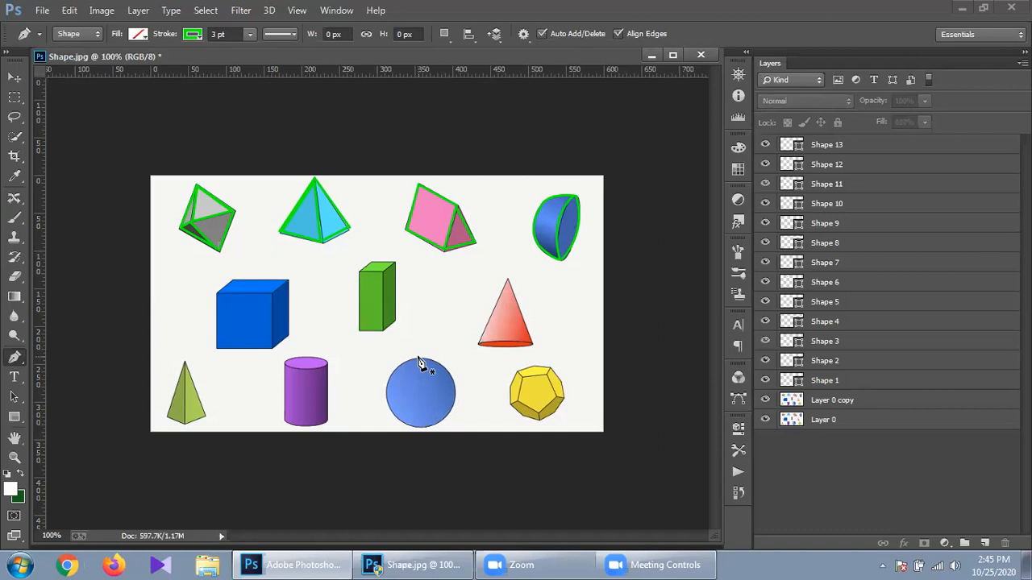
# - Place curved anchors at the sphere's top and bottom, following its right side
pyautogui.moveTo(418, 356); pyautogui.dragTo(469, 356)
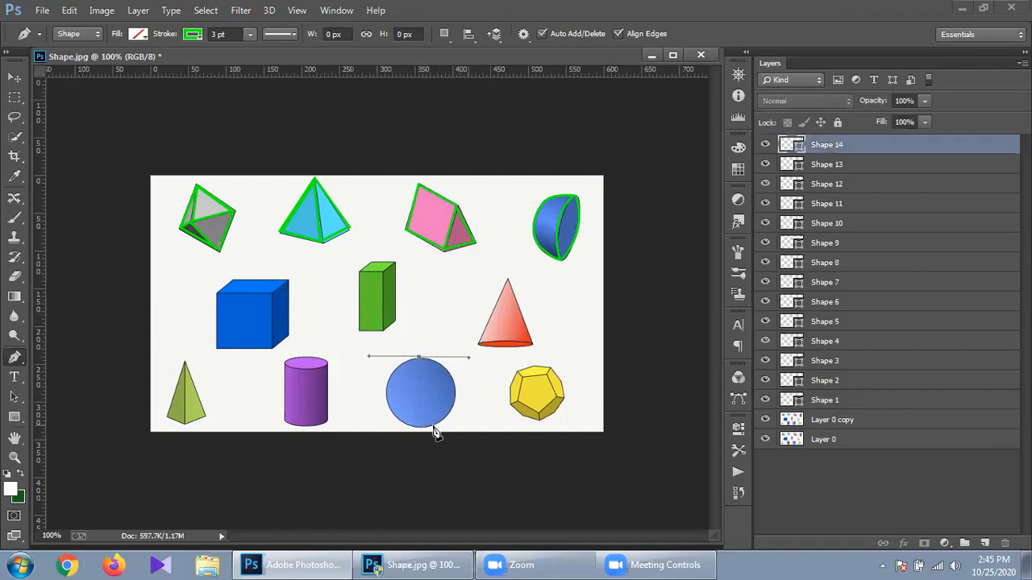
pyautogui.moveTo(432, 428); pyautogui.dragTo(409, 437)
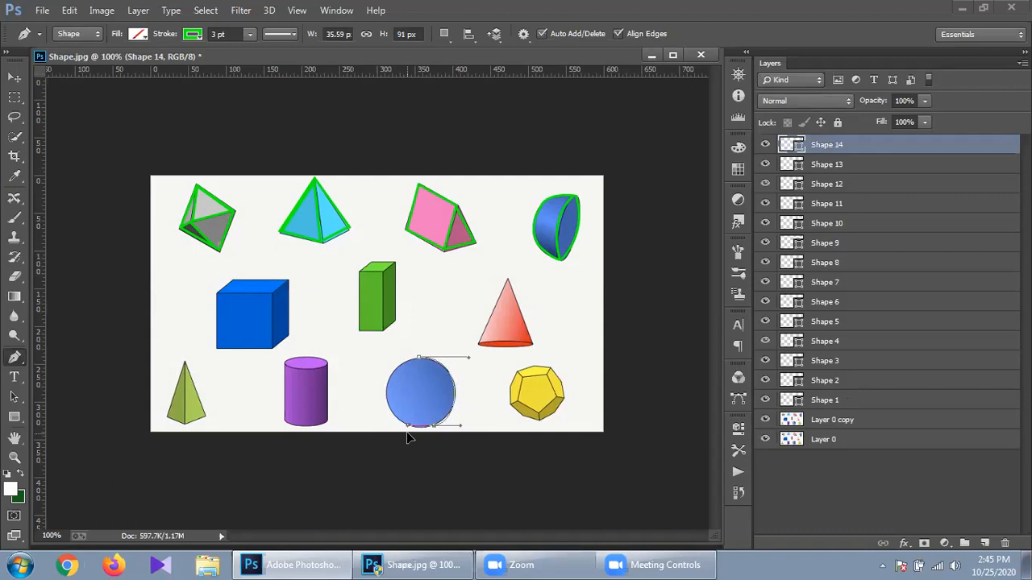
pyautogui.moveTo(409, 438); pyautogui.dragTo(411, 440)
pyautogui.keyDown('alt'); pyautogui.click(434, 425); pyautogui.keyUp('alt')
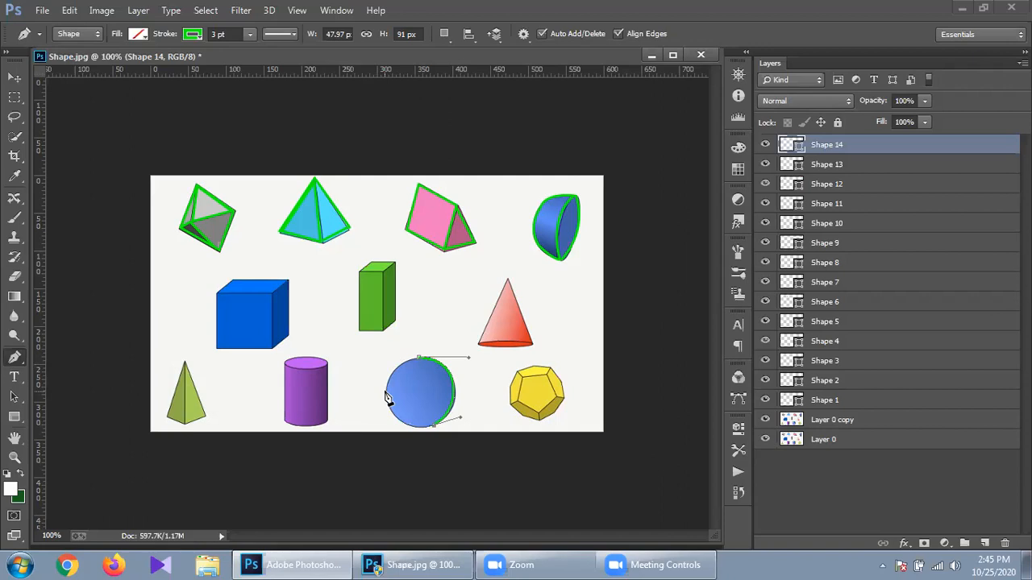
# - Add a curved anchor on the sphere's left edge and close the path at the top
pyautogui.moveTo(387, 398); pyautogui.dragTo(380, 348)
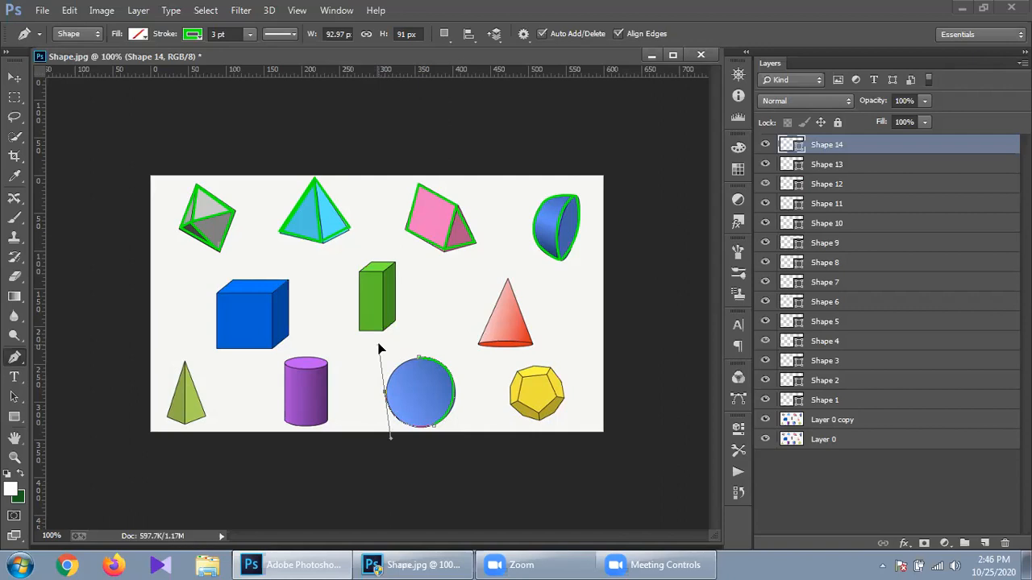
pyautogui.moveTo(381, 348); pyautogui.dragTo(382, 351)
pyautogui.click(385, 393)
pyautogui.click(418, 360)
pyautogui.moveTo(420, 357); pyautogui.dragTo(425, 361)
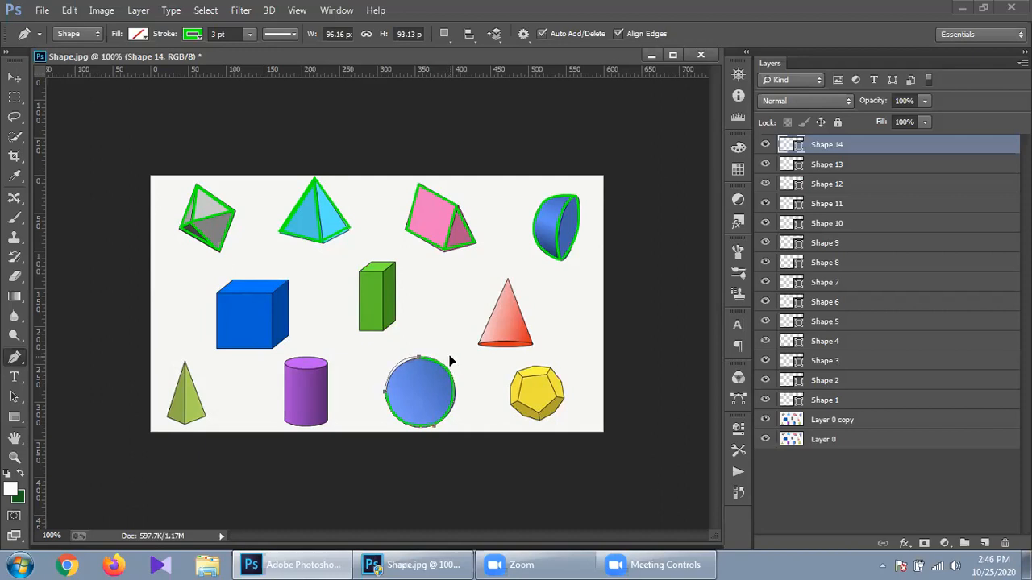
pyautogui.hotkey('ctrl', 'z')
# - Deselect the sphere layer, then trace the cube's top-left, bottom-left and bottom-right corners
pyautogui.click(787, 500)
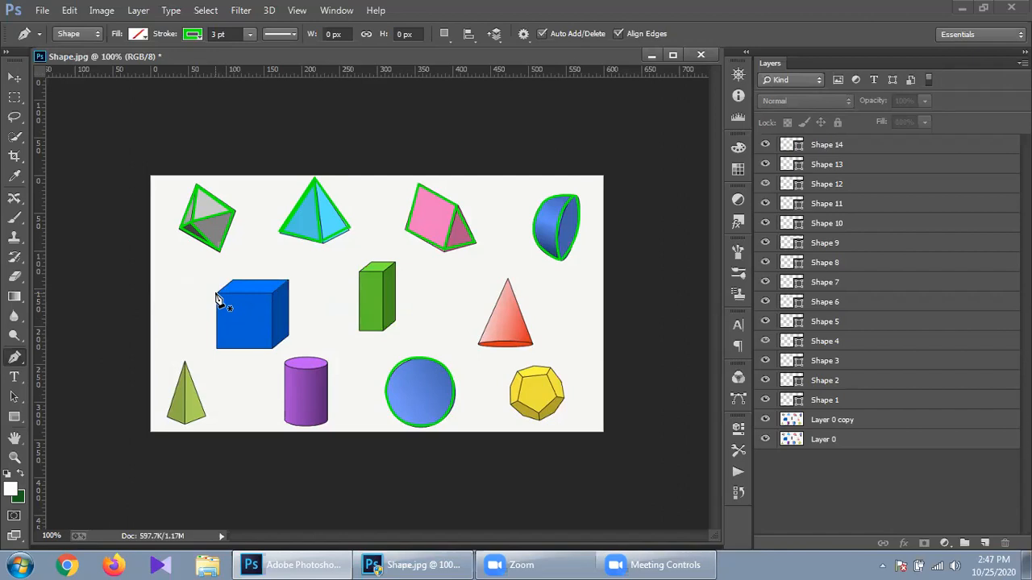
pyautogui.click(216, 295)
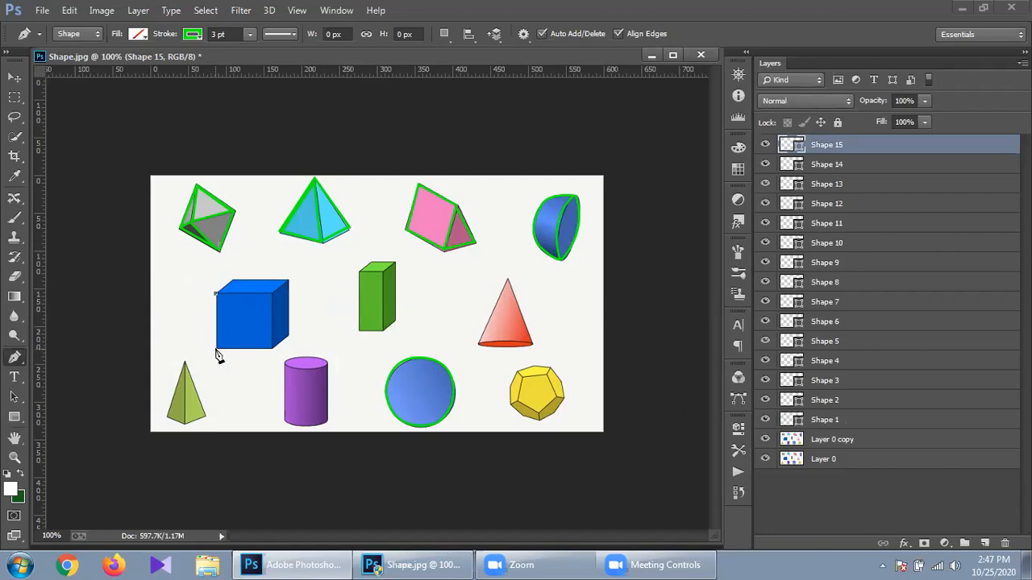
pyautogui.click(215, 350)
pyautogui.click(274, 351)
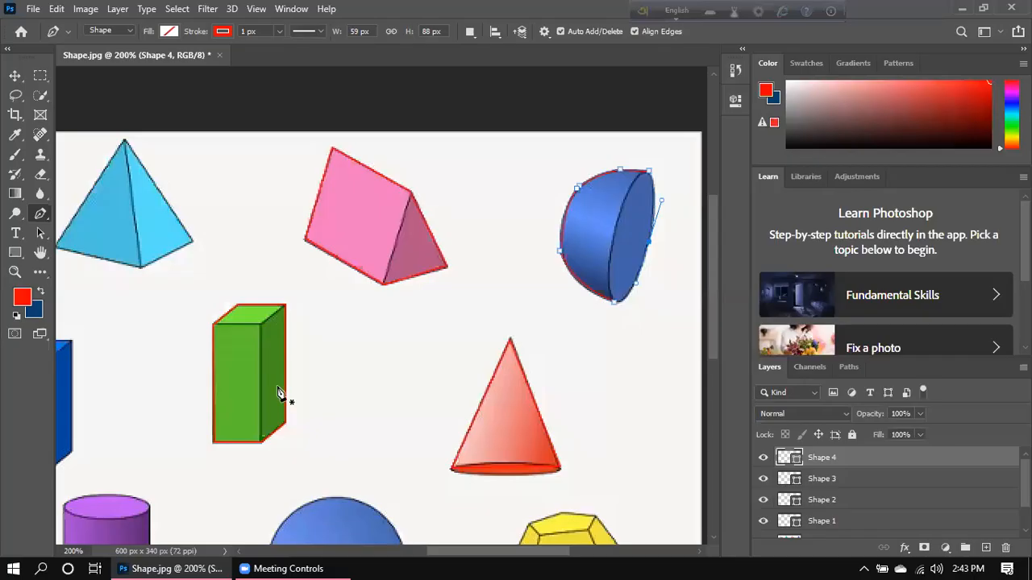
# - Trace the shoe's zigzag sole with anchors, switching the pen from shape layers to plain paths
pyautogui.scroll(-3, 274, 395)
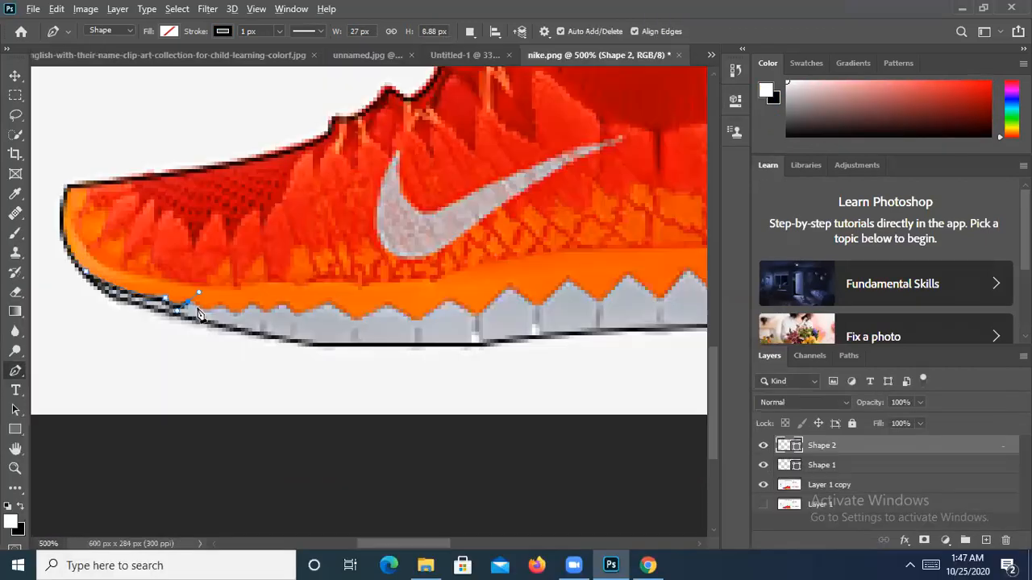
pyautogui.click(218, 306)
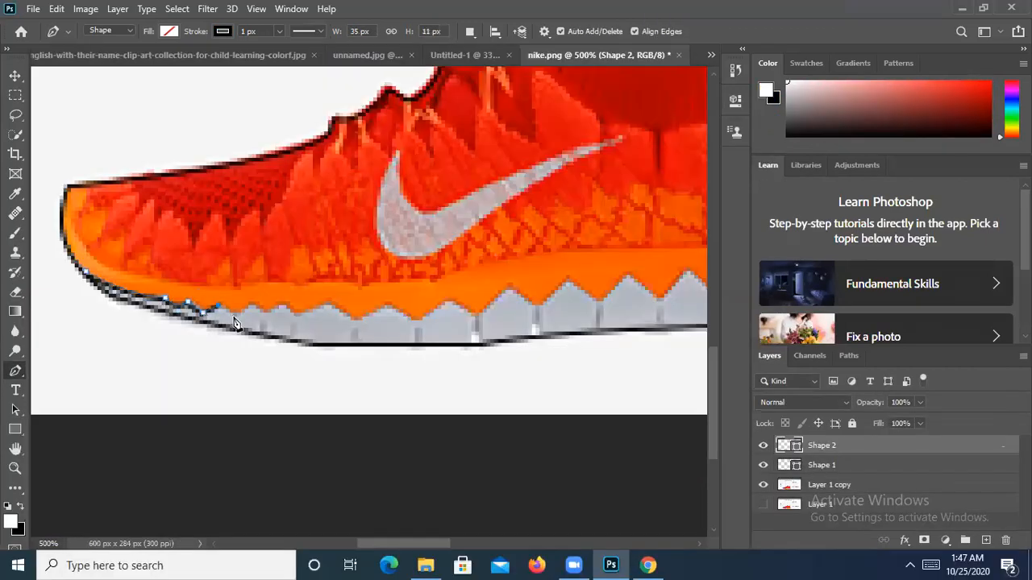
pyautogui.click(252, 306)
pyautogui.click(269, 309)
pyautogui.click(279, 303)
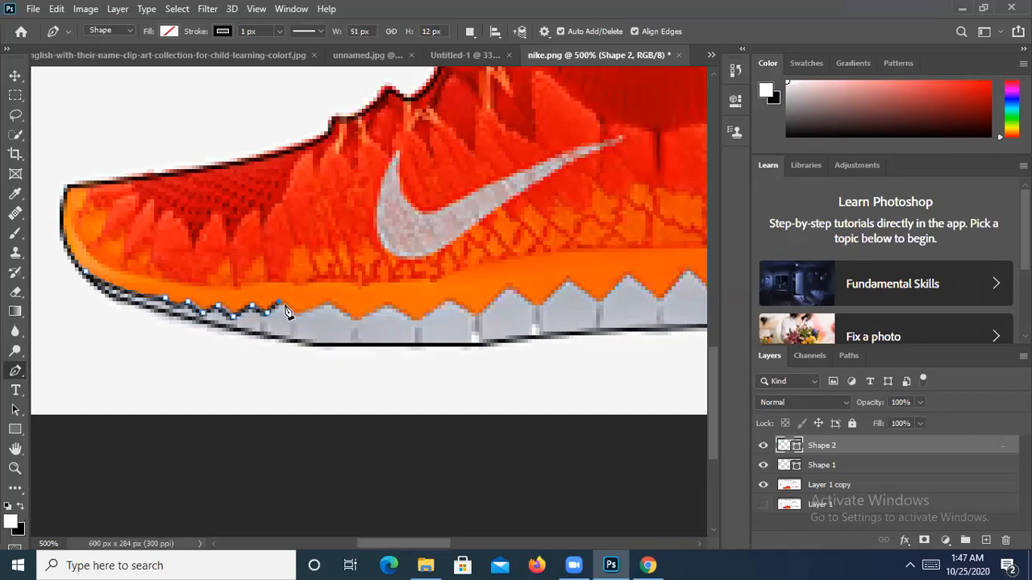
pyautogui.click(292, 317)
pyautogui.click(329, 302)
pyautogui.click(118, 29)
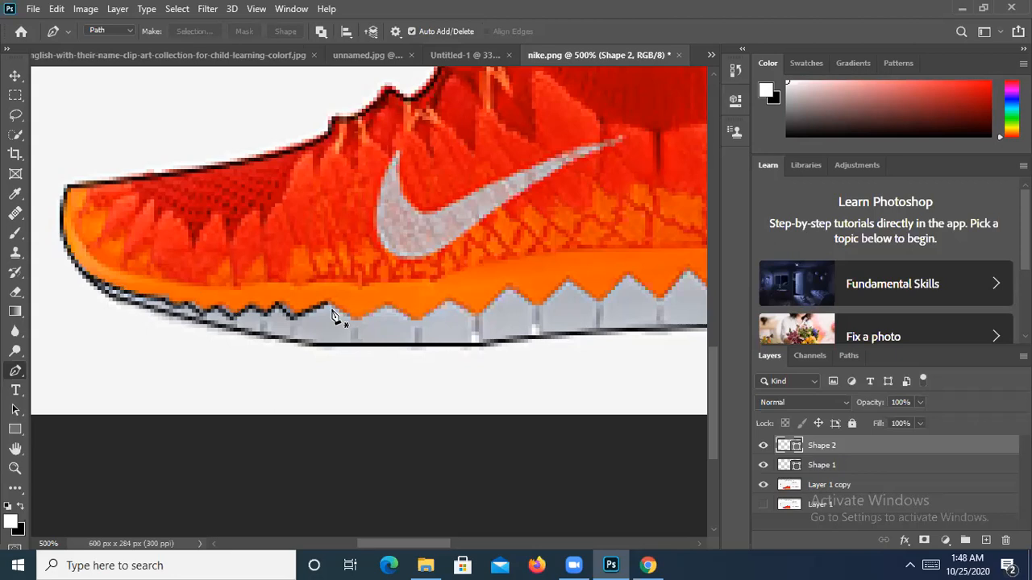
pyautogui.click(331, 312)
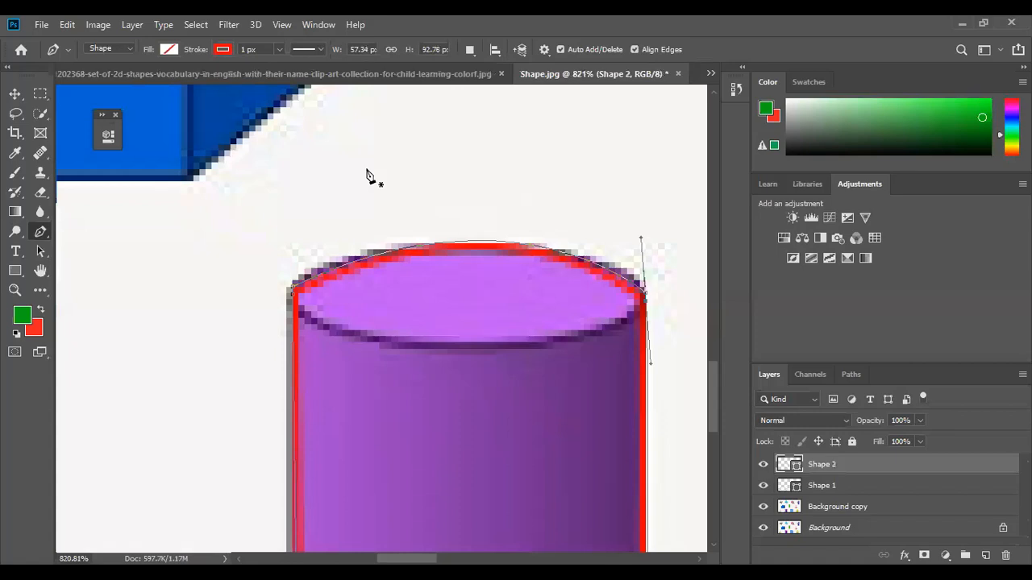
# - Close the cylinder outline, then trace the polygon's corners into a closed red outline
pyautogui.click(298, 311)
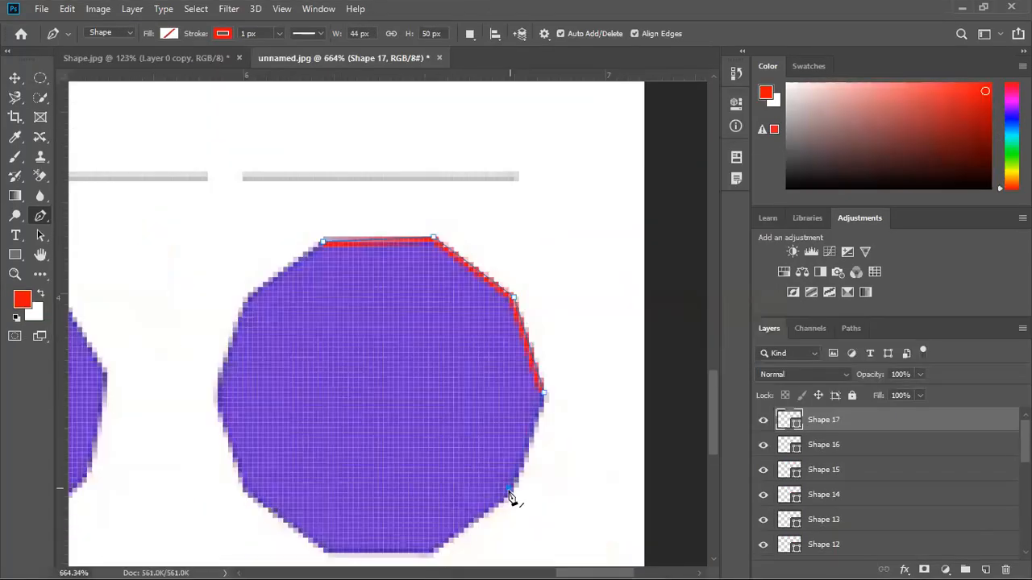
pyautogui.click(433, 554)
pyautogui.click(322, 554)
pyautogui.click(242, 488)
pyautogui.click(218, 393)
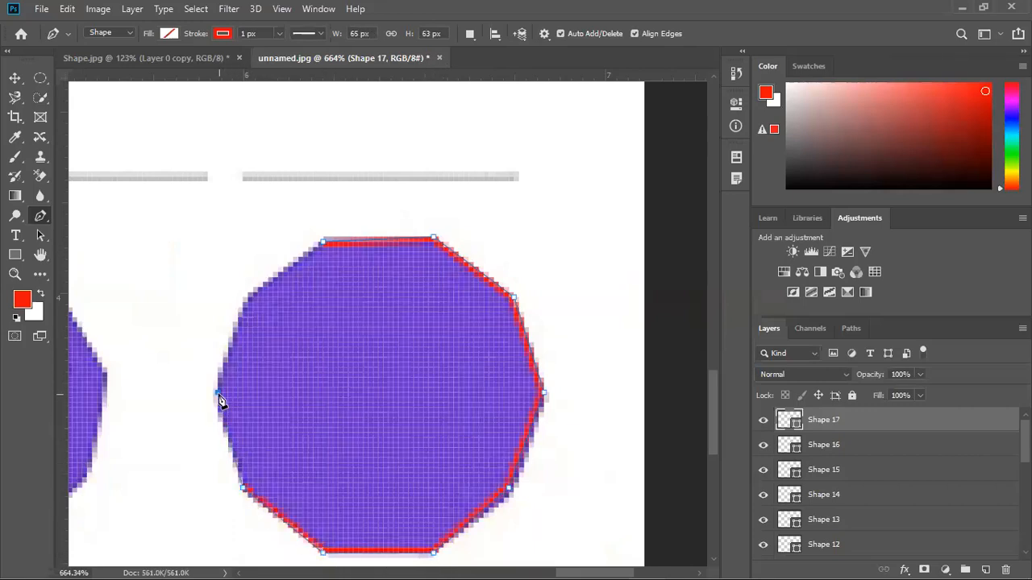
pyautogui.click(249, 298)
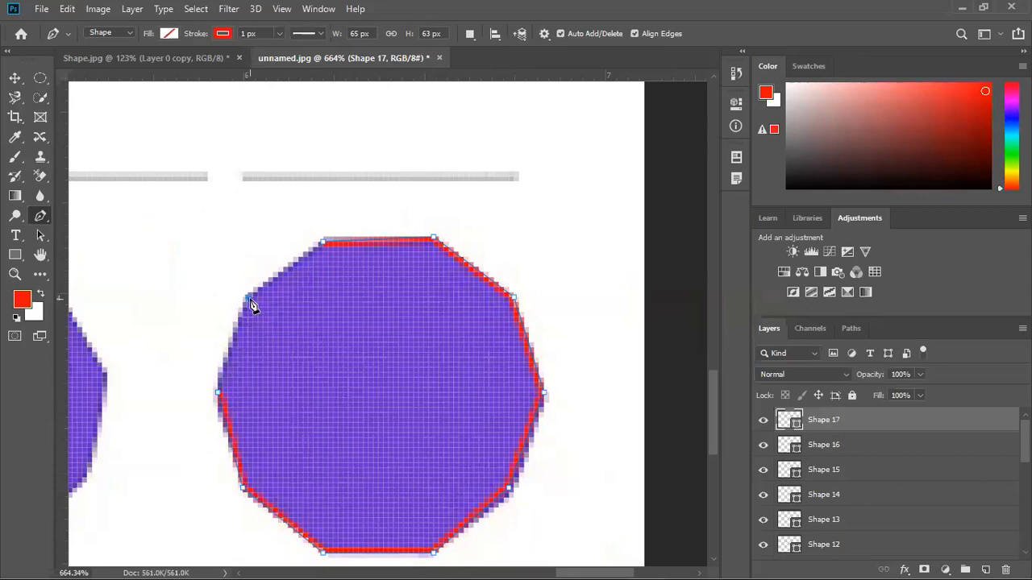
pyautogui.click(322, 243)
pyautogui.scroll(-4, 260, 419)
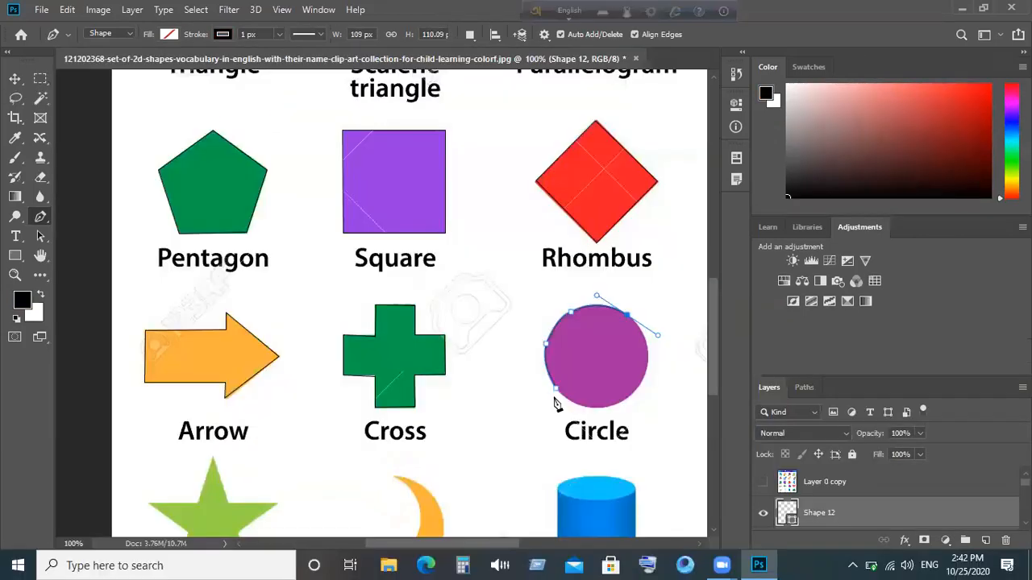
# - Place curved anchors at the blue cylinder's bottom corners, bending the curve to follow its base
pyautogui.scroll(-3, 553, 403)
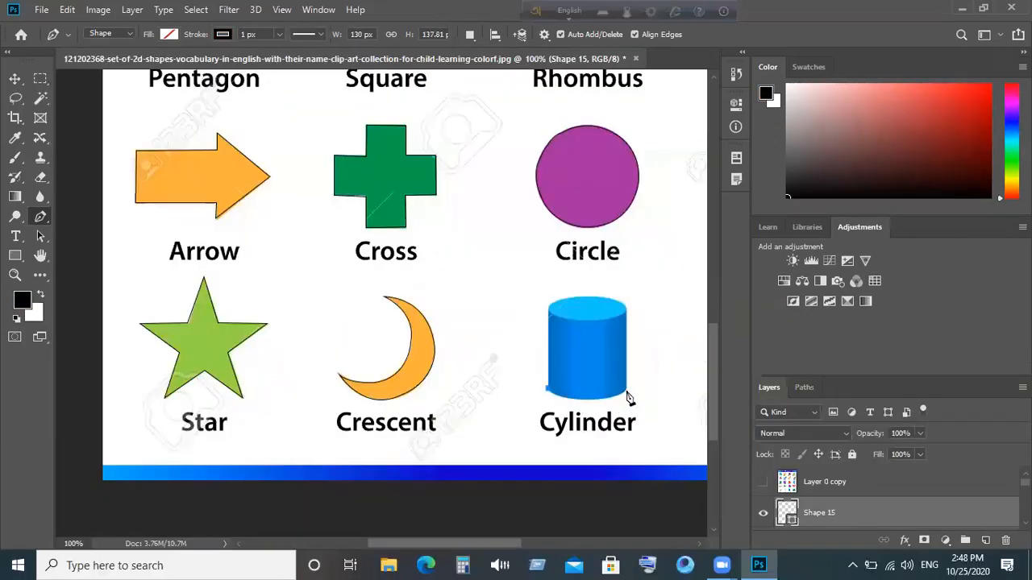
pyautogui.moveTo(626, 389); pyautogui.dragTo(625, 376)
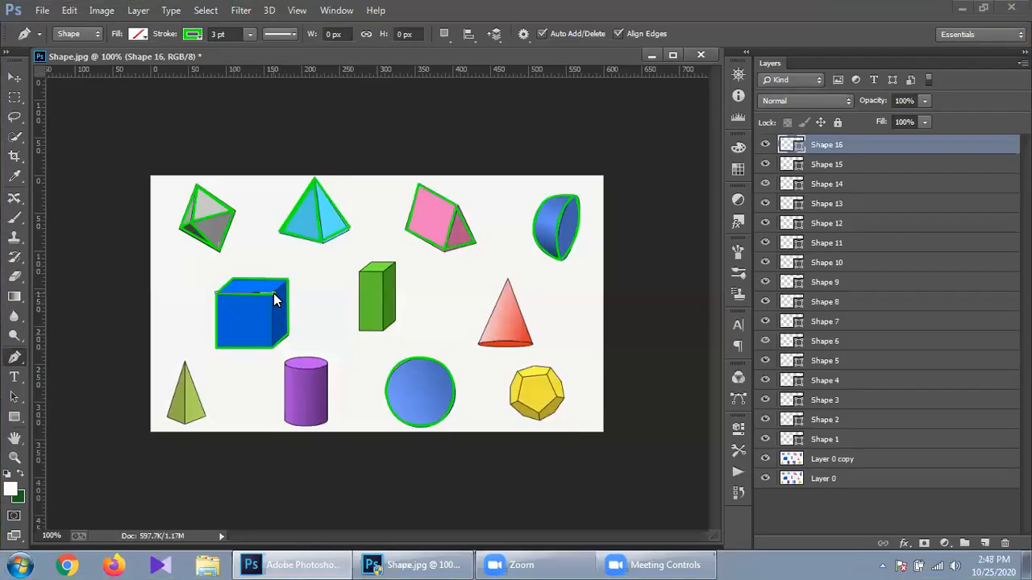
pyautogui.click(288, 283)
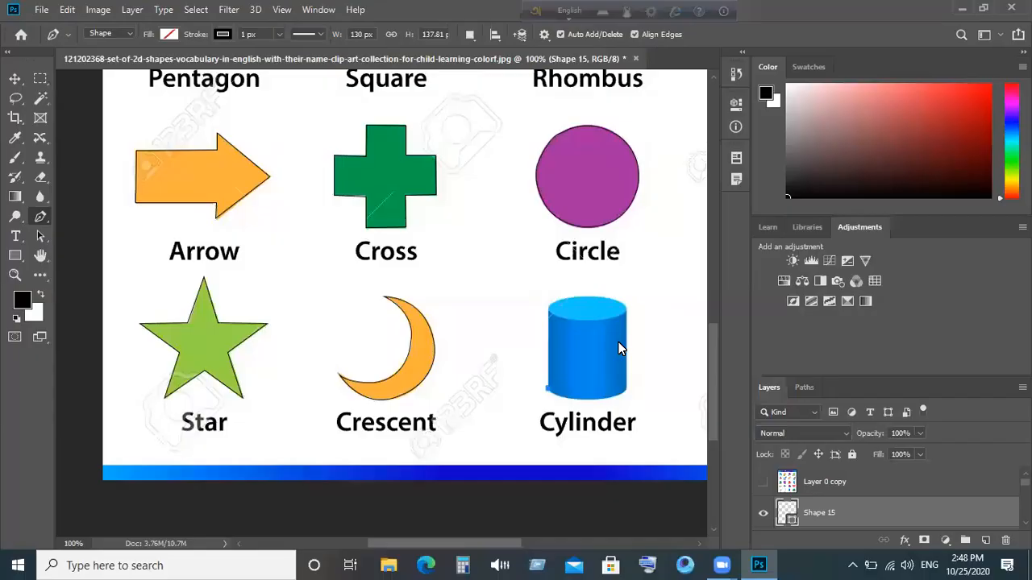
pyautogui.moveTo(657, 364)
pyautogui.mouseDown()
pyautogui.moveTo(666, 353)
pyautogui.moveTo(668, 368)
pyautogui.mouseUp()
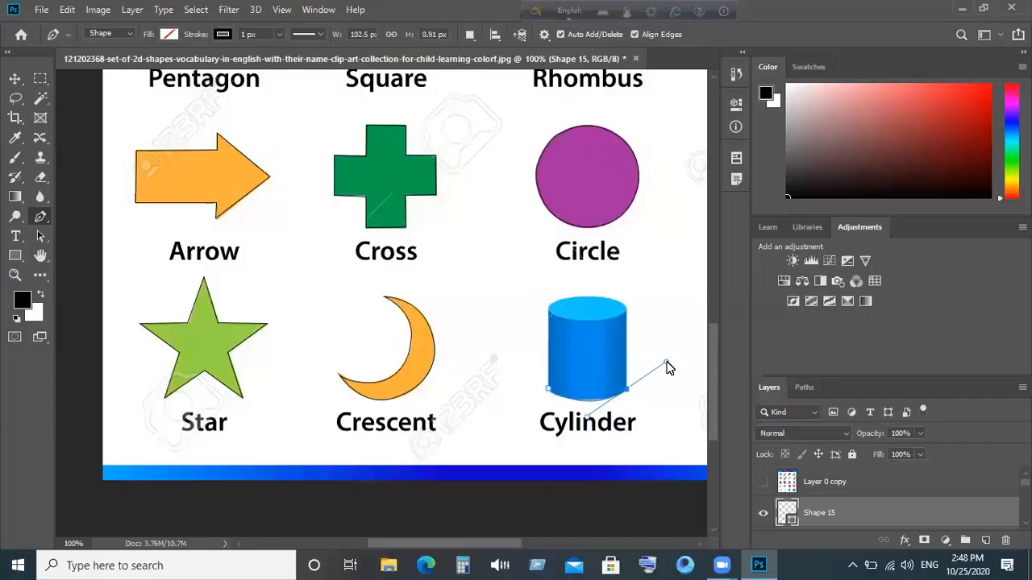
pyautogui.moveTo(668, 365); pyautogui.dragTo(678, 365)
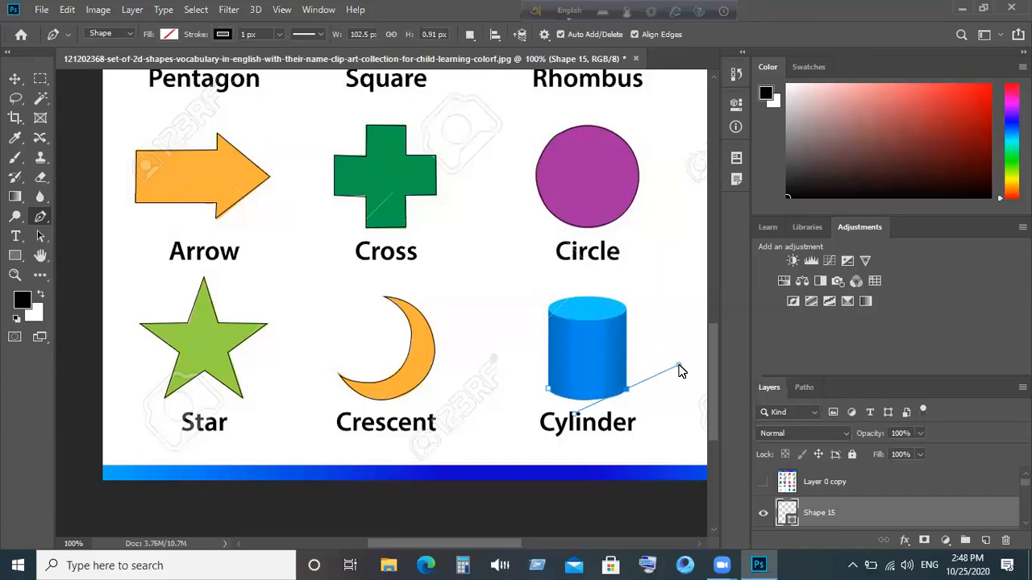
pyautogui.moveTo(678, 365); pyautogui.dragTo(678, 365)
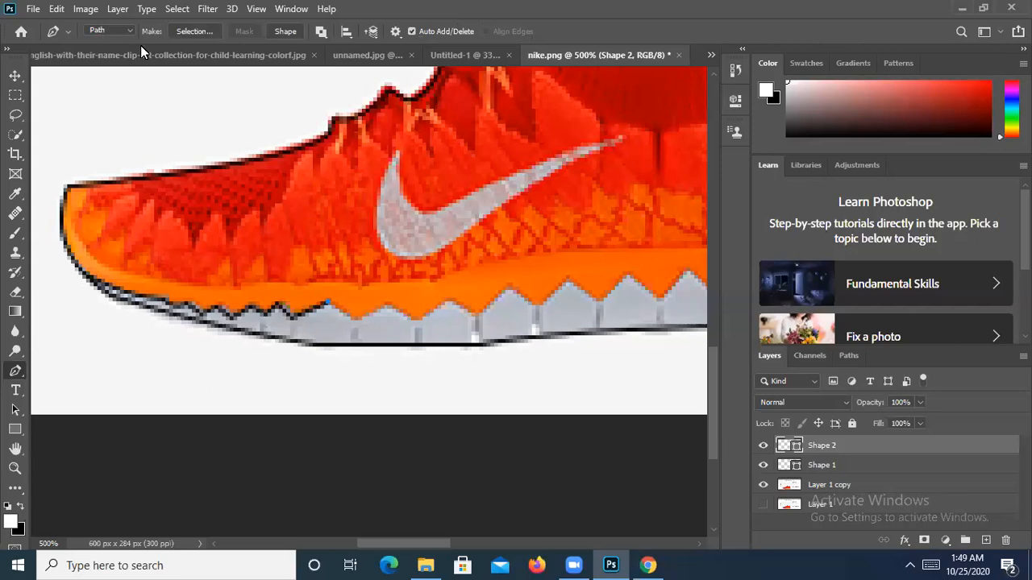
# - Hide the Shape 1 and Shape 2 outline layers and drag them to the trash
pyautogui.click(826, 466)
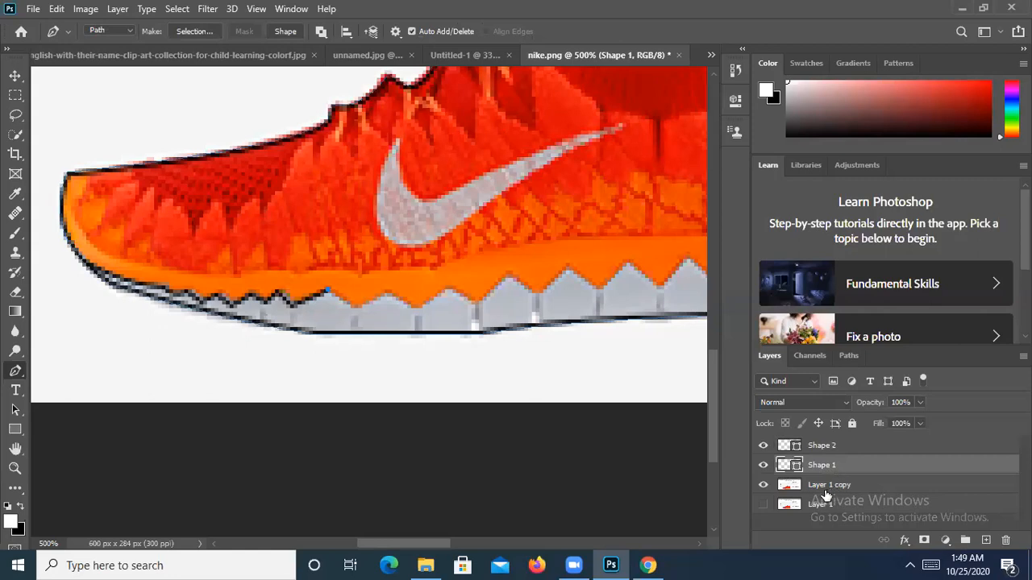
pyautogui.click(827, 487)
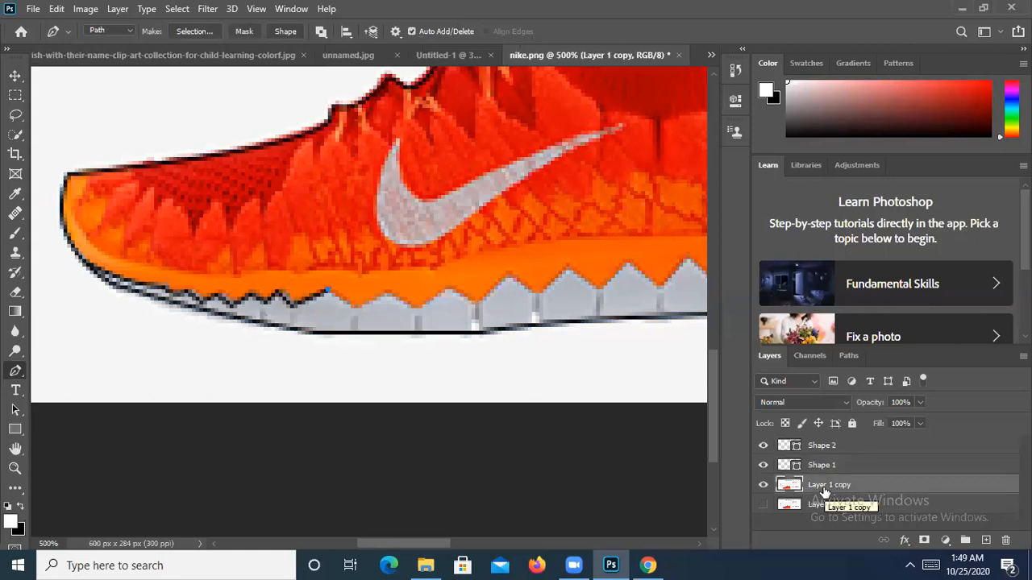
pyautogui.click(762, 465)
pyautogui.click(763, 445)
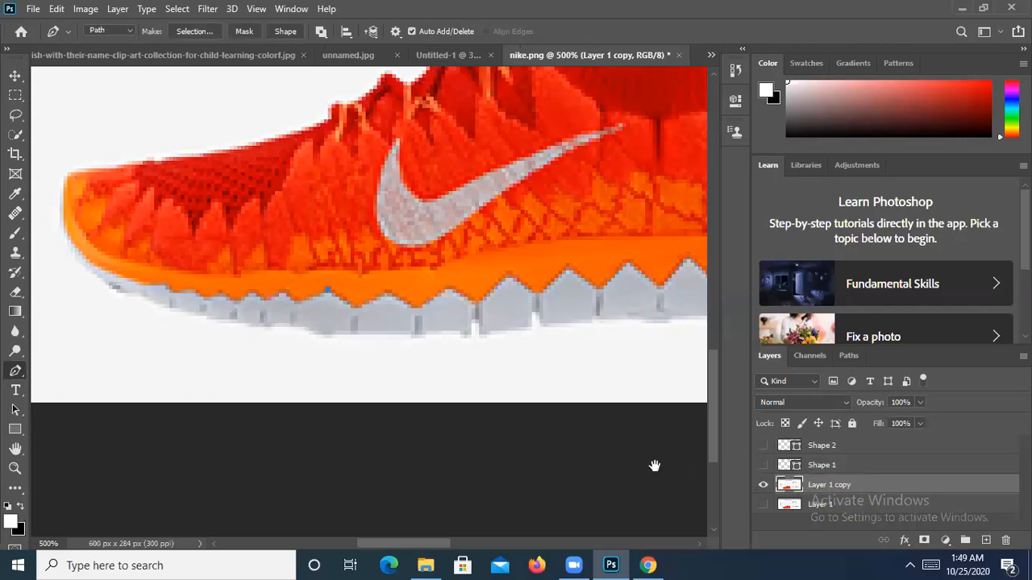
pyautogui.moveTo(654, 467); pyautogui.dragTo(610, 476)
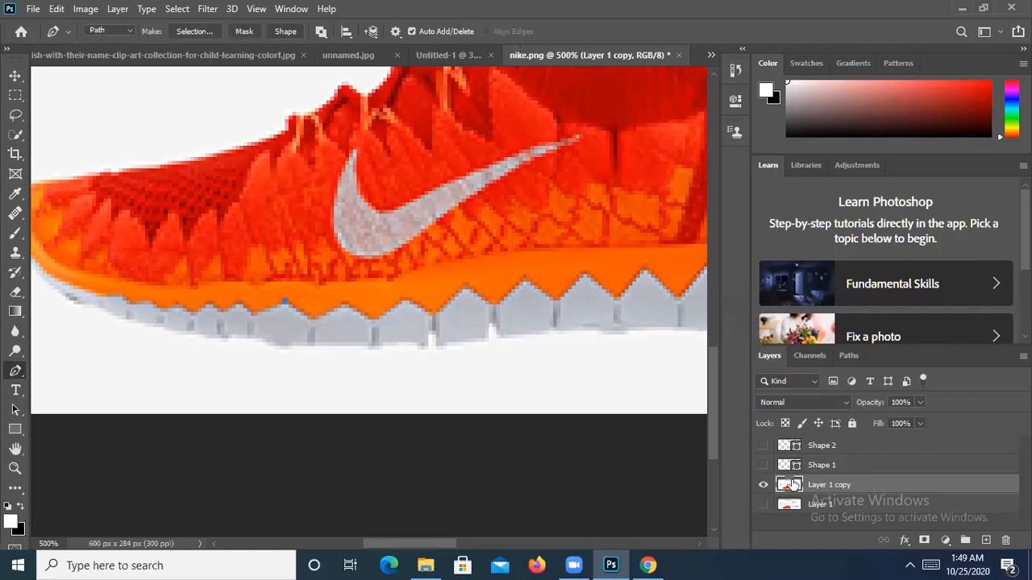
pyautogui.moveTo(792, 484); pyautogui.dragTo(1007, 542)
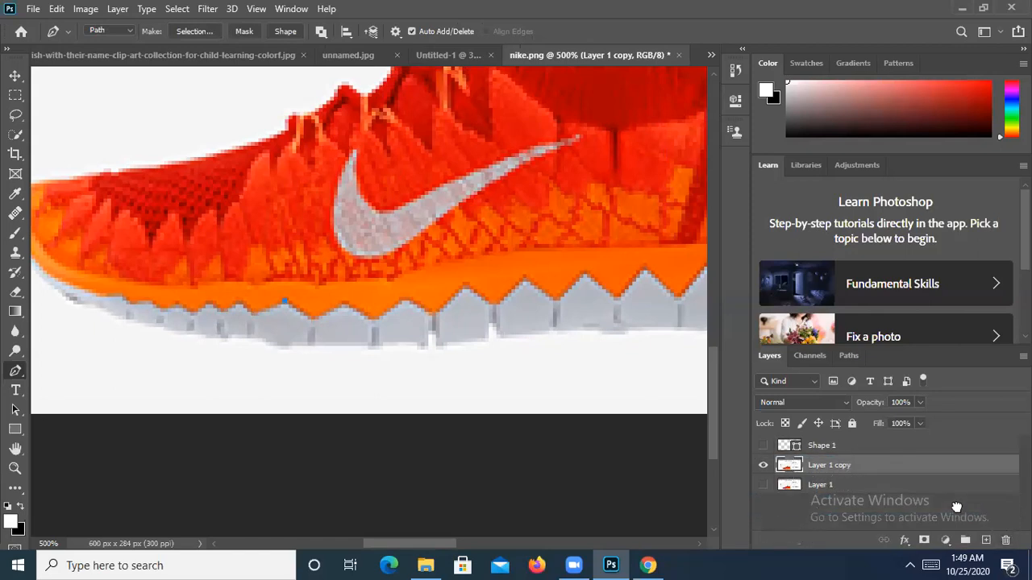
pyautogui.moveTo(832, 450); pyautogui.dragTo(1005, 540)
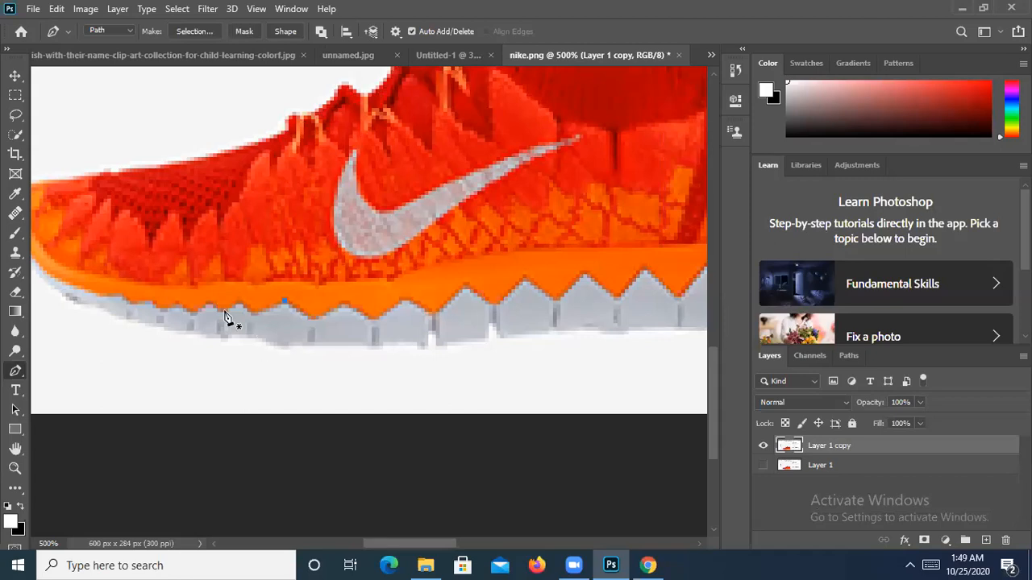
pyautogui.hotkey('ctrl', 'z')
pyautogui.hotkey('ctrl', 'z')
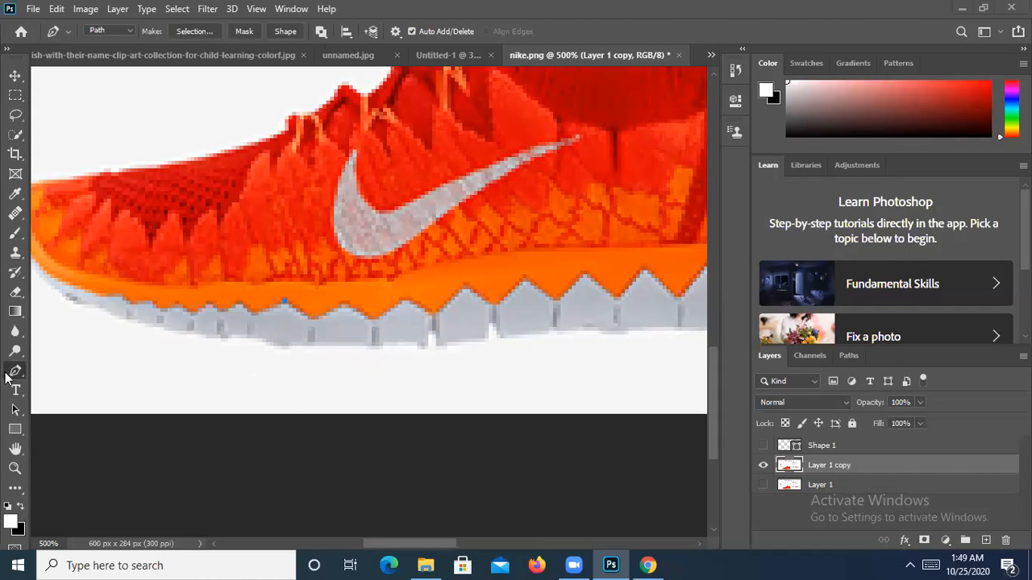
# - Start the shoe path at the toe with a curved anchor on the top edge, deleting leftover Shape 1
pyautogui.moveTo(308, 298); pyautogui.dragTo(445, 301)
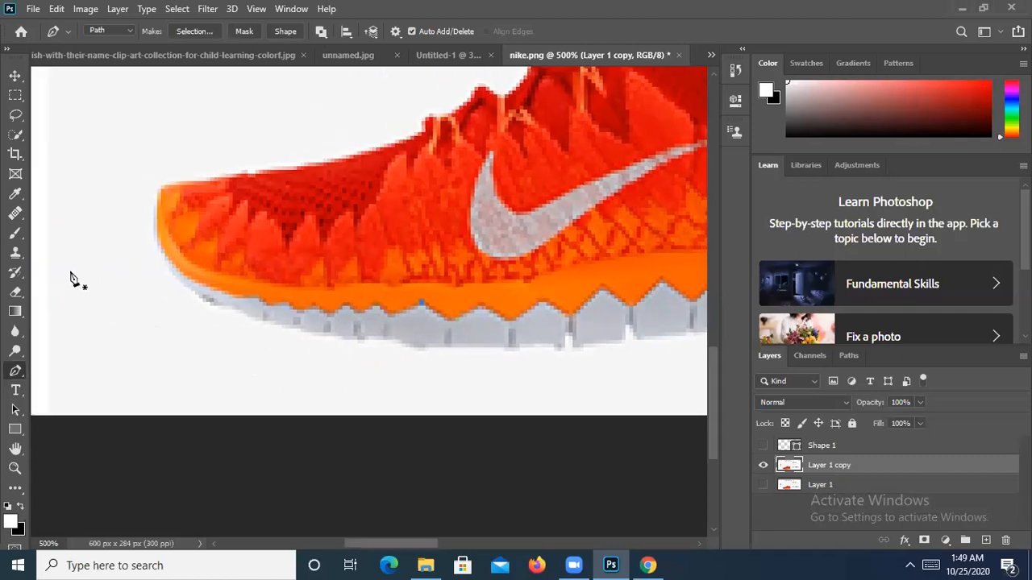
pyautogui.click(160, 185)
pyautogui.moveTo(425, 132); pyautogui.dragTo(458, 104)
pyautogui.moveTo(484, 232); pyautogui.dragTo(381, 288)
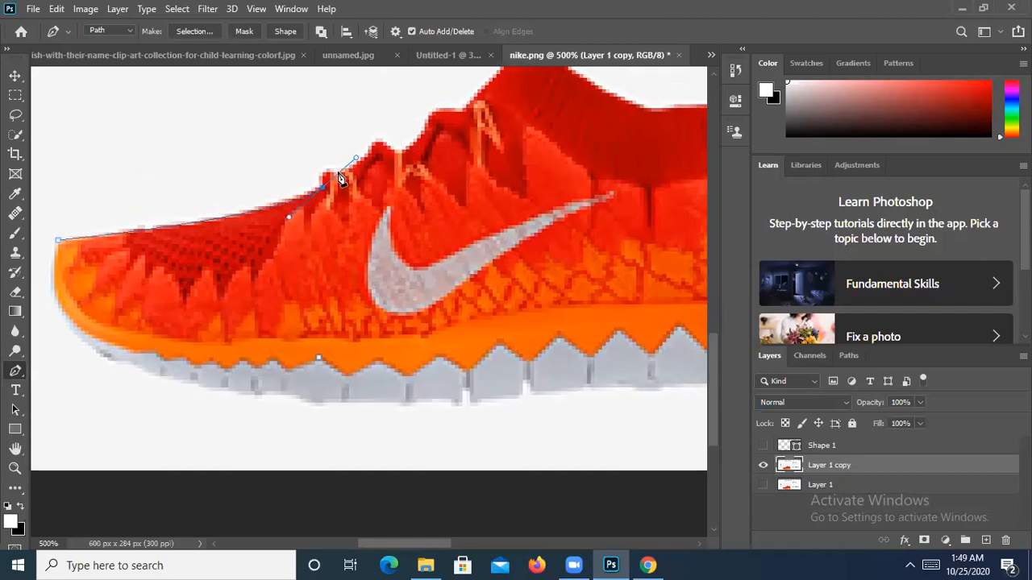
pyautogui.click(763, 448)
pyautogui.click(763, 448)
pyautogui.moveTo(838, 450); pyautogui.dragTo(1007, 543)
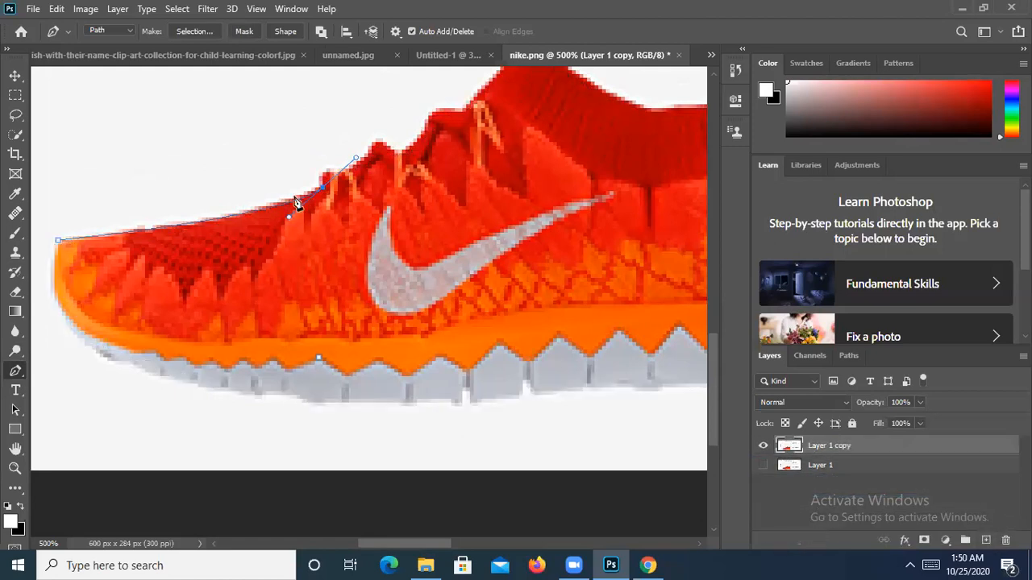
# - Continue the path with corner and curved anchors along the shoe's upper edge toward the laces
pyautogui.click(322, 186)
pyautogui.click(322, 172)
pyautogui.moveTo(375, 140); pyautogui.dragTo(382, 97)
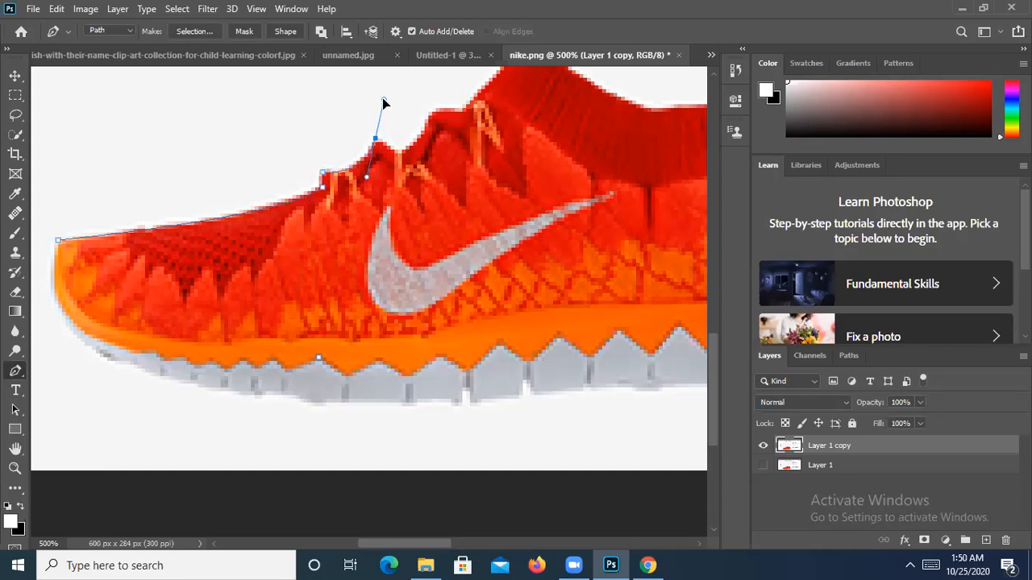
pyautogui.keyDown('alt'); pyautogui.click(375, 140); pyautogui.keyUp('alt')
pyautogui.click(395, 153)
pyautogui.moveTo(431, 116); pyautogui.dragTo(456, 71)
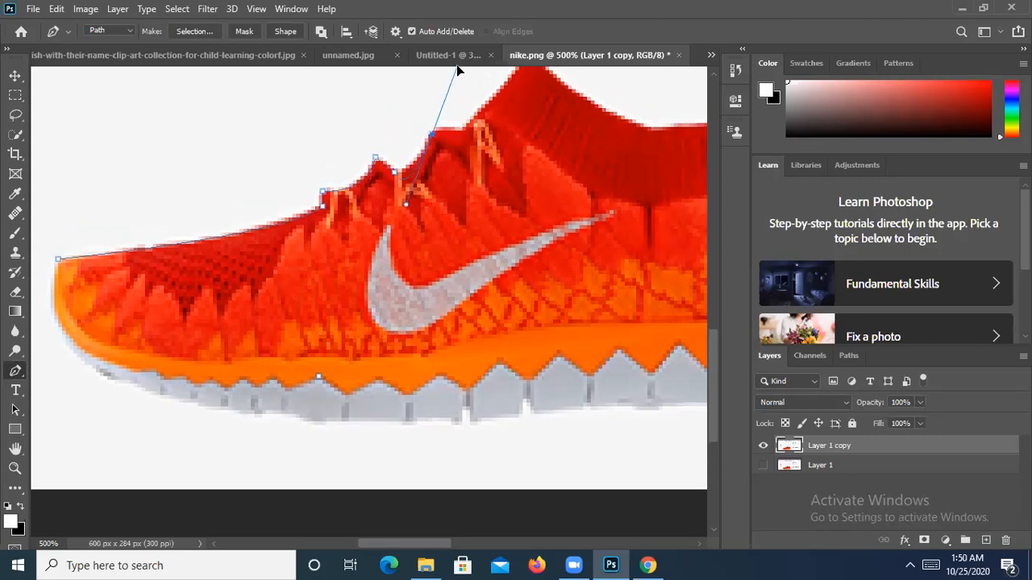
pyautogui.hotkey('ctrl', 'z')
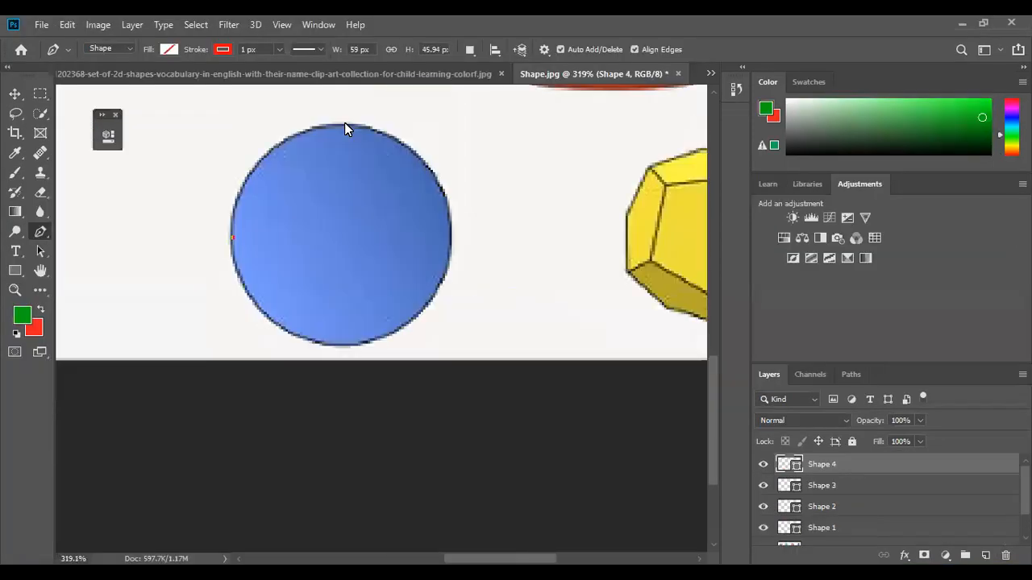
pyautogui.click(344, 122)
# - Curve the segment over the shape's top, close the cylinder outline, and pan to the Heart and Cube
pyautogui.moveTo(360, 126); pyautogui.dragTo(461, 121)
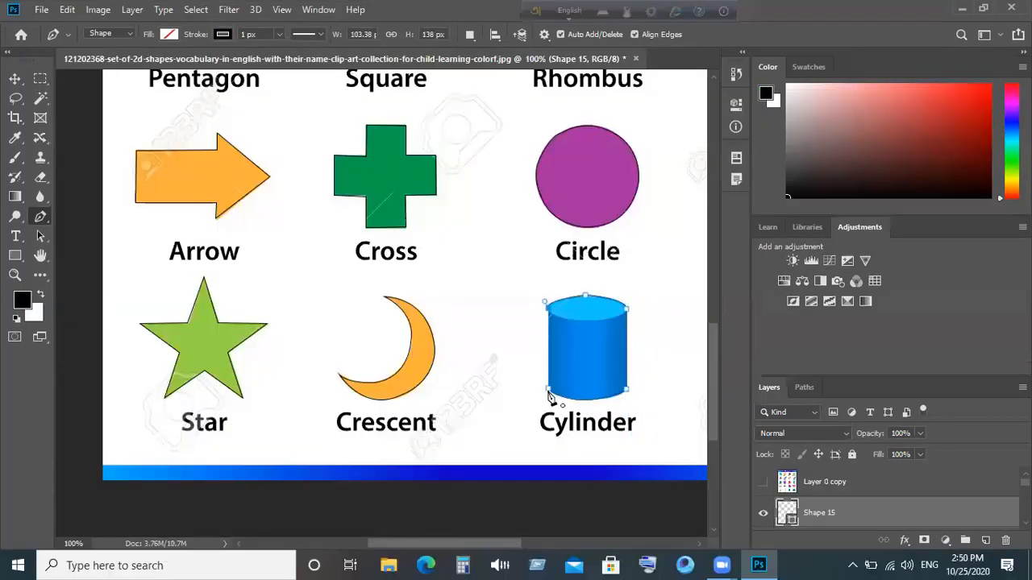
pyautogui.click(548, 395)
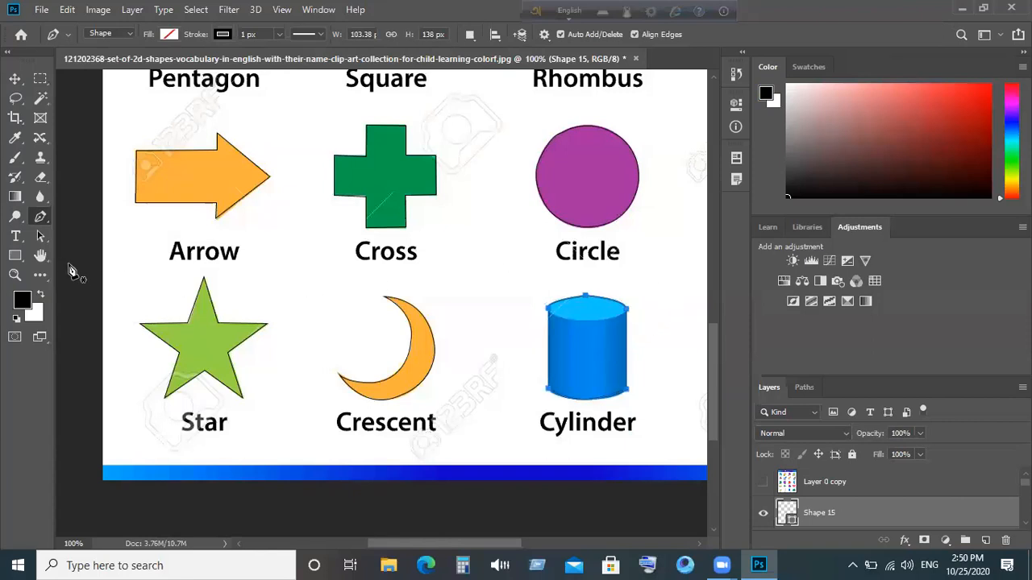
pyautogui.click(40, 256)
pyautogui.moveTo(441, 231); pyautogui.dragTo(138, 318)
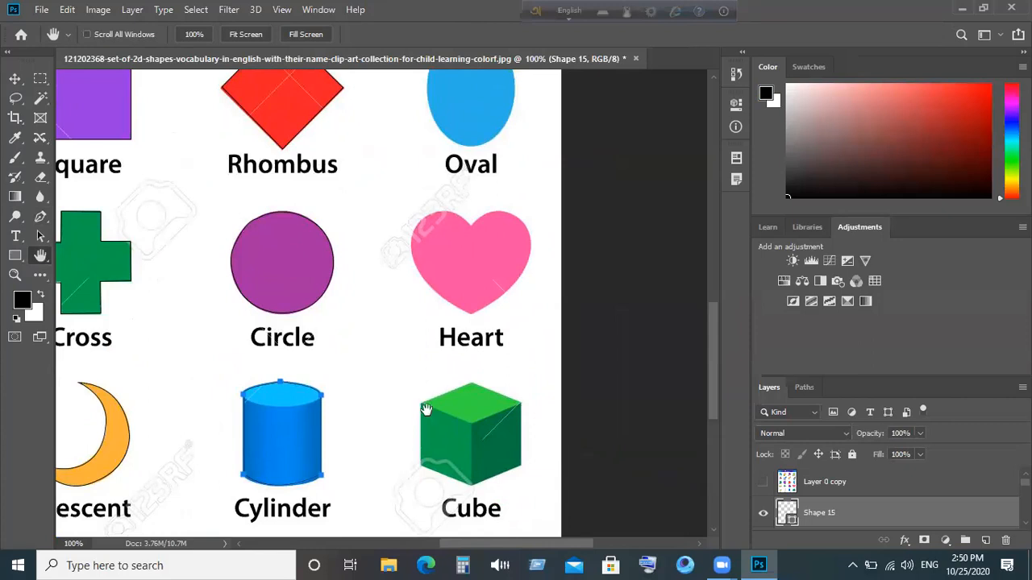
pyautogui.moveTo(426, 407); pyautogui.dragTo(426, 408)
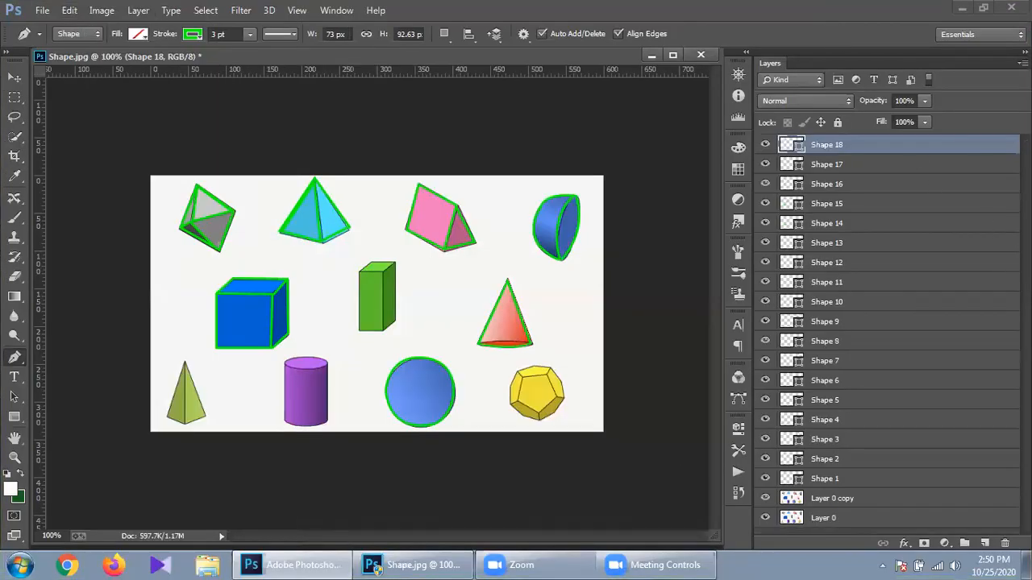
# - Deselect all layers and view Shape.jpg at 100% zoom
pyautogui.click(817, 528)
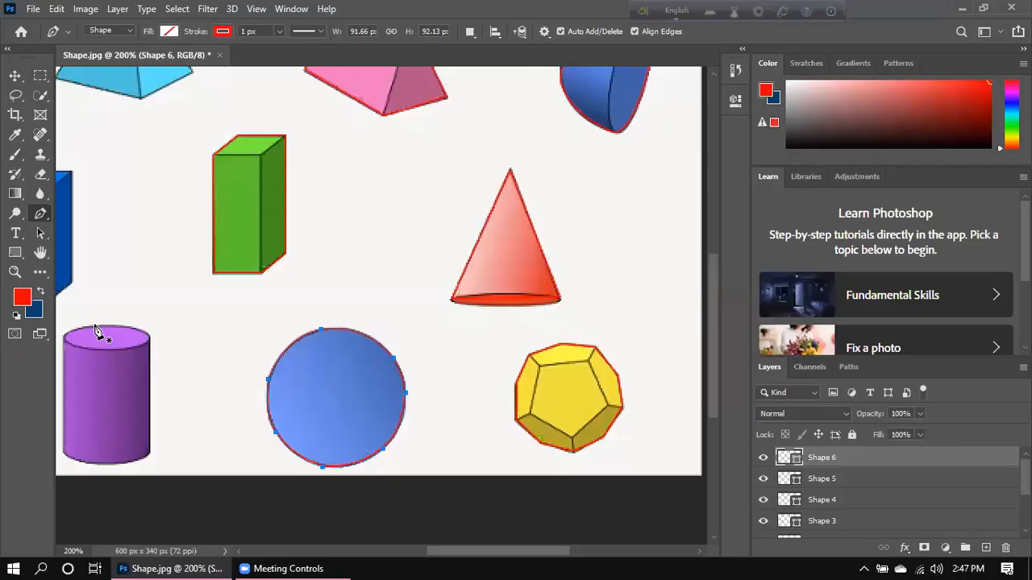
pyautogui.hotkey('ctrl', '1')
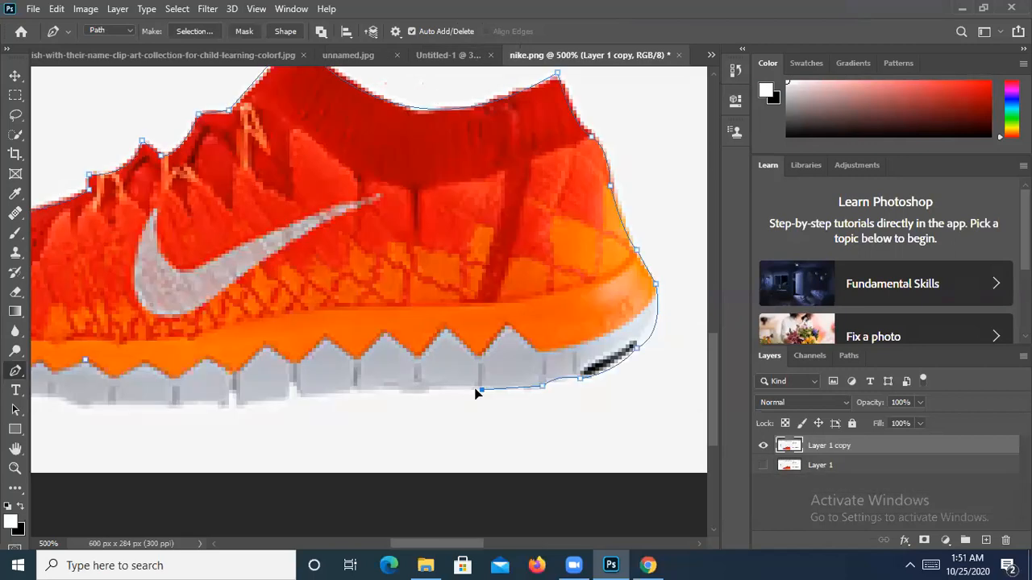
# - Add curved and corner points along the shoe's sole, undoing a misplaced point
pyautogui.moveTo(481, 390); pyautogui.dragTo(440, 395)
pyautogui.hotkey('ctrl', 'z')
pyautogui.moveTo(240, 401); pyautogui.dragTo(145, 415)
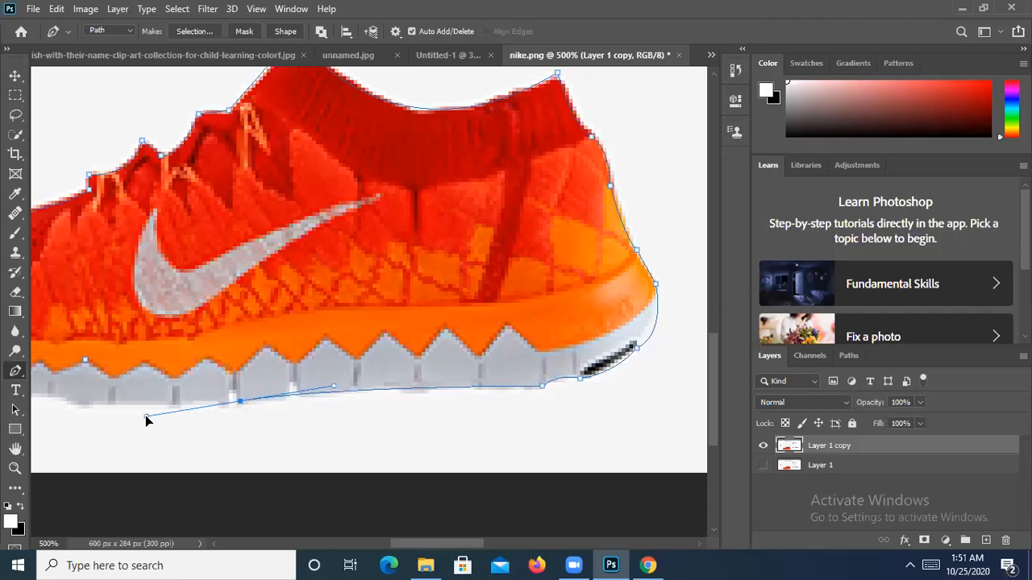
pyautogui.keyDown('alt'); pyautogui.click(240, 400); pyautogui.keyUp('alt')
pyautogui.moveTo(319, 355); pyautogui.dragTo(483, 290)
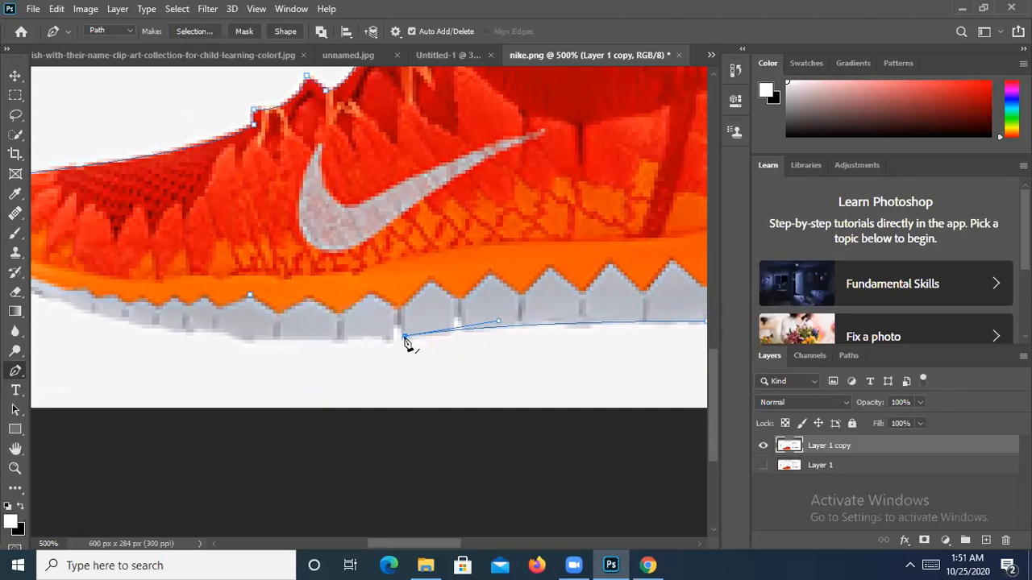
pyautogui.click(236, 340)
pyautogui.moveTo(235, 341); pyautogui.dragTo(229, 336)
pyautogui.keyDown('alt'); pyautogui.click(239, 341); pyautogui.keyUp('alt')
# - Continue the path under and up around the toe, closing it at the start with a curve
pyautogui.moveTo(303, 299); pyautogui.dragTo(417, 276)
pyautogui.moveTo(294, 307); pyautogui.dragTo(246, 309)
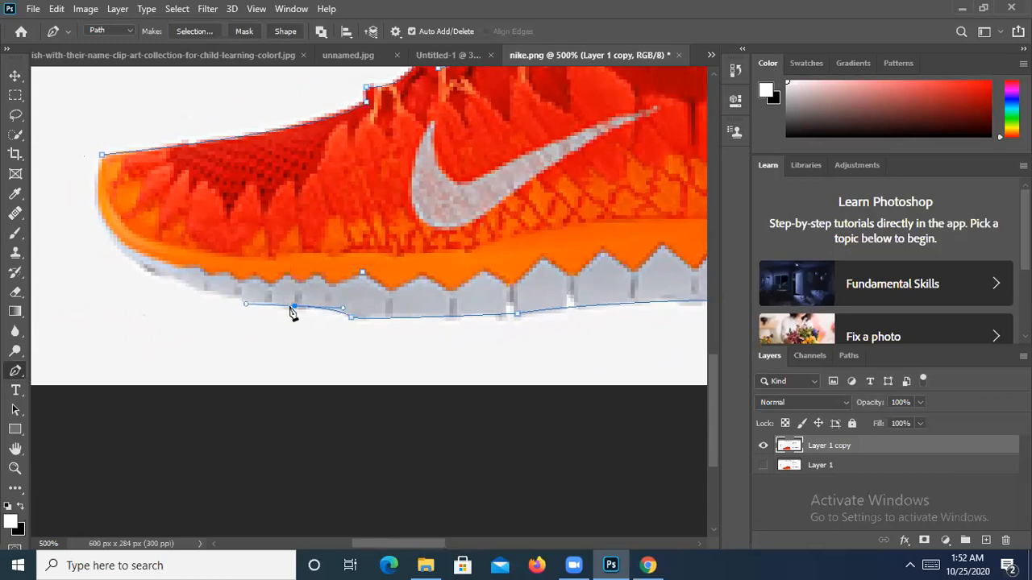
pyautogui.hotkey('ctrl', 'z')
pyautogui.moveTo(158, 273); pyautogui.dragTo(95, 235)
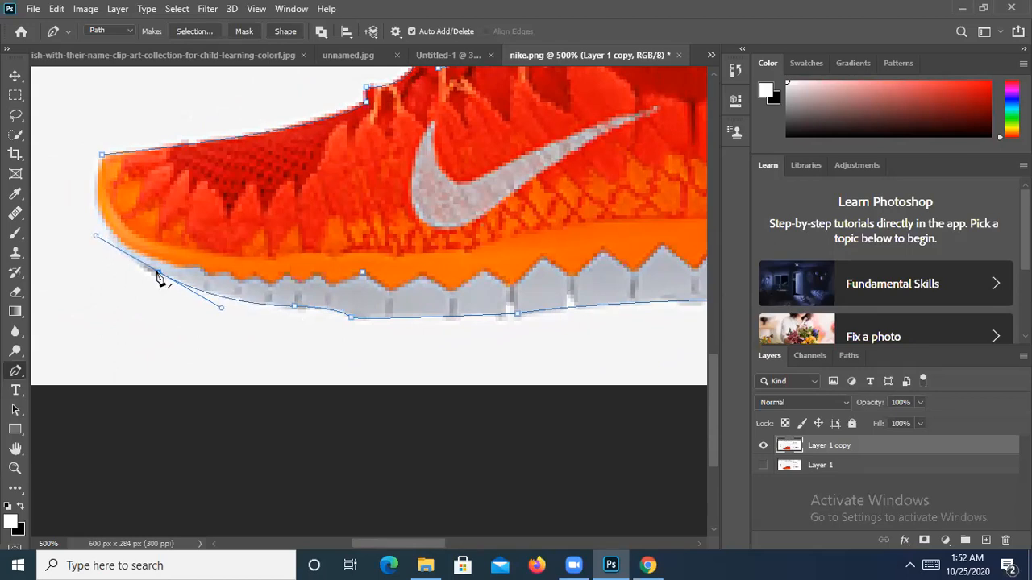
pyautogui.click(158, 273)
pyautogui.moveTo(102, 154); pyautogui.dragTo(110, 136)
pyautogui.scroll(5, 88, 193)
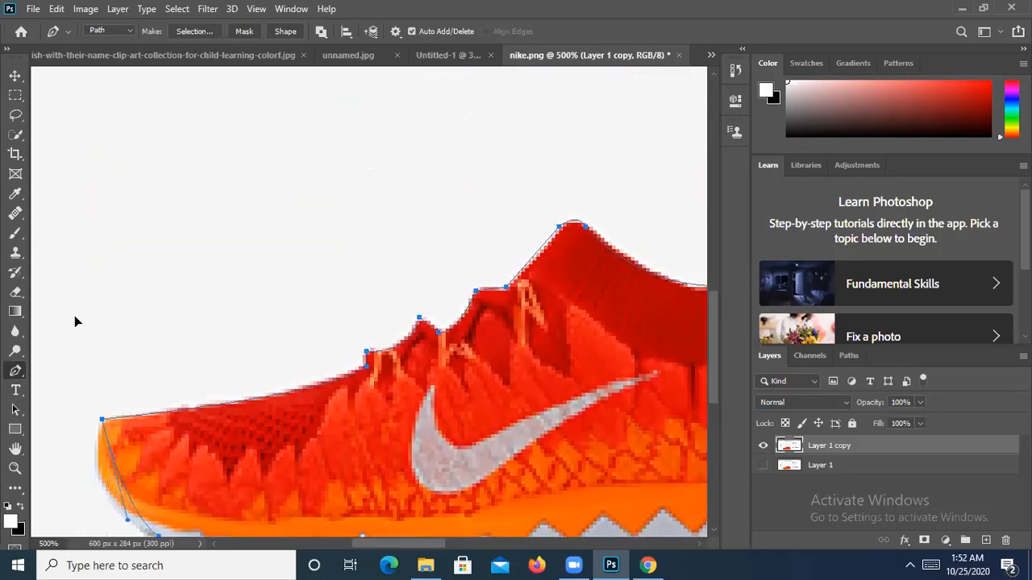
pyautogui.moveTo(183, 347); pyautogui.dragTo(260, 267)
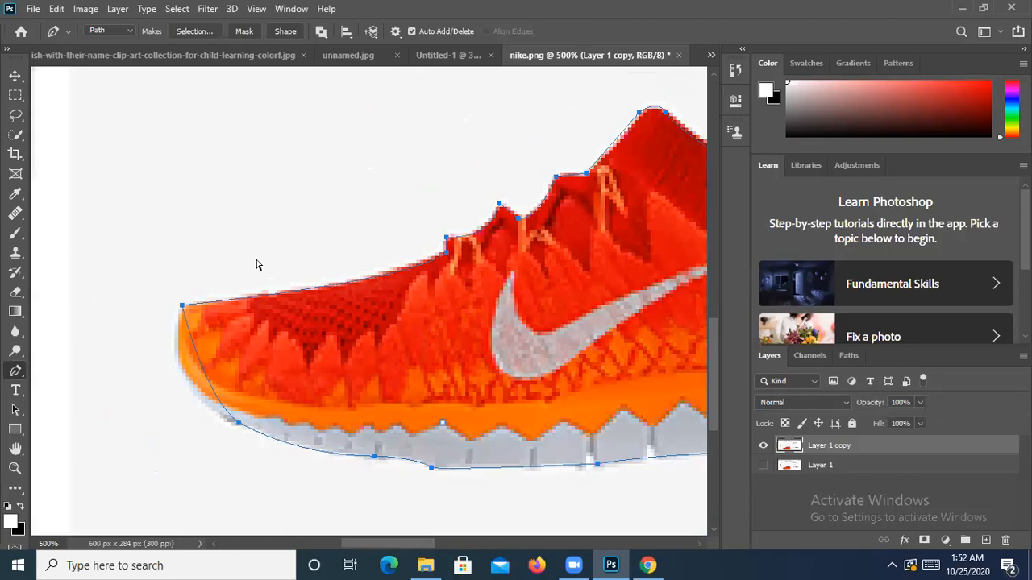
pyautogui.moveTo(182, 306); pyautogui.dragTo(203, 216)
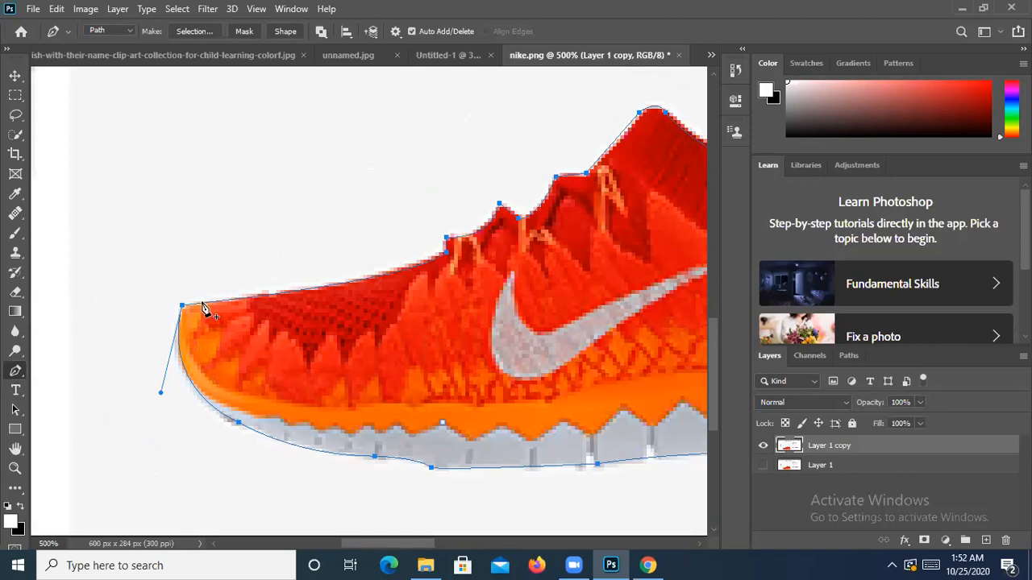
# - Remove the extra point on the bottom curve with the Delete Anchor Point Tool and flatten it
pyautogui.rightClick(15, 371)
pyautogui.click(76, 428)
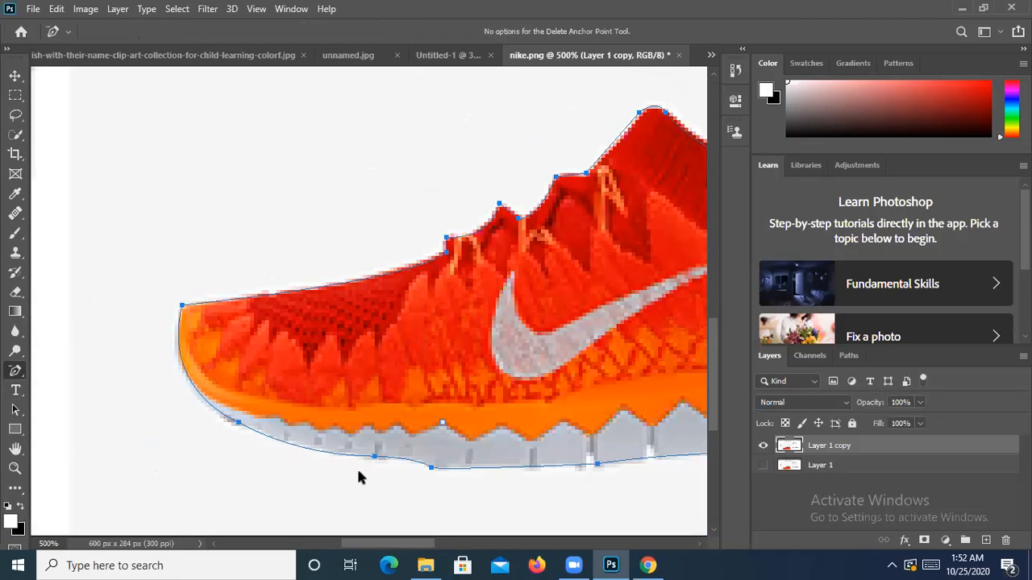
pyautogui.click(375, 458)
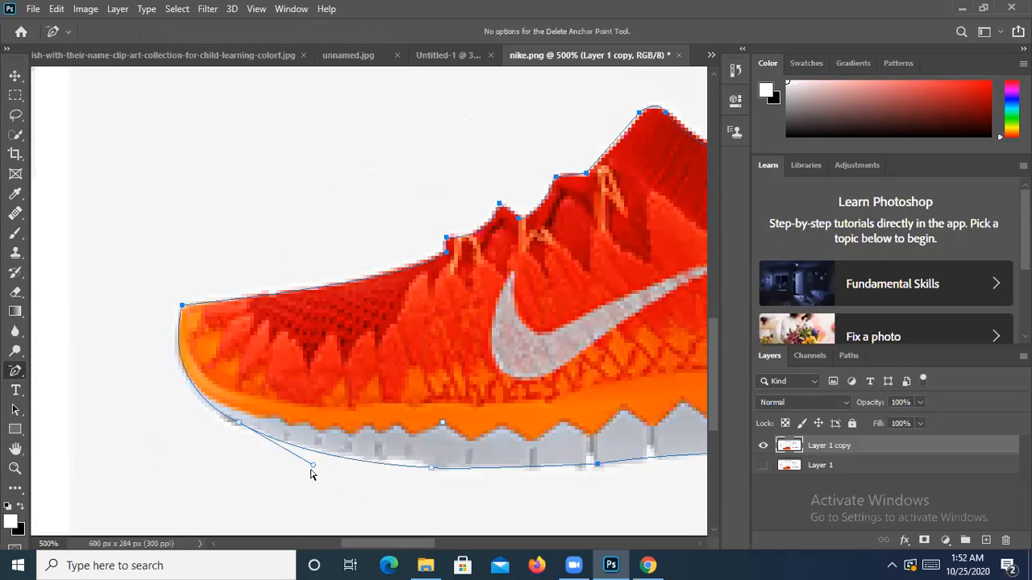
pyautogui.moveTo(312, 464); pyautogui.dragTo(313, 458)
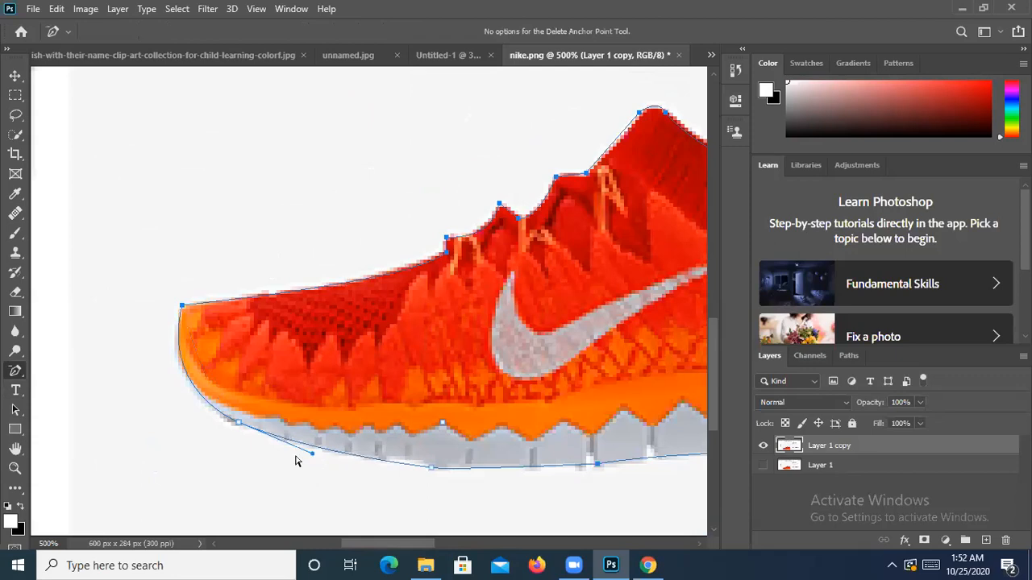
# - With the Pen Tool, close the outline at its first point and add a smooth bottom point
pyautogui.click(17, 370)
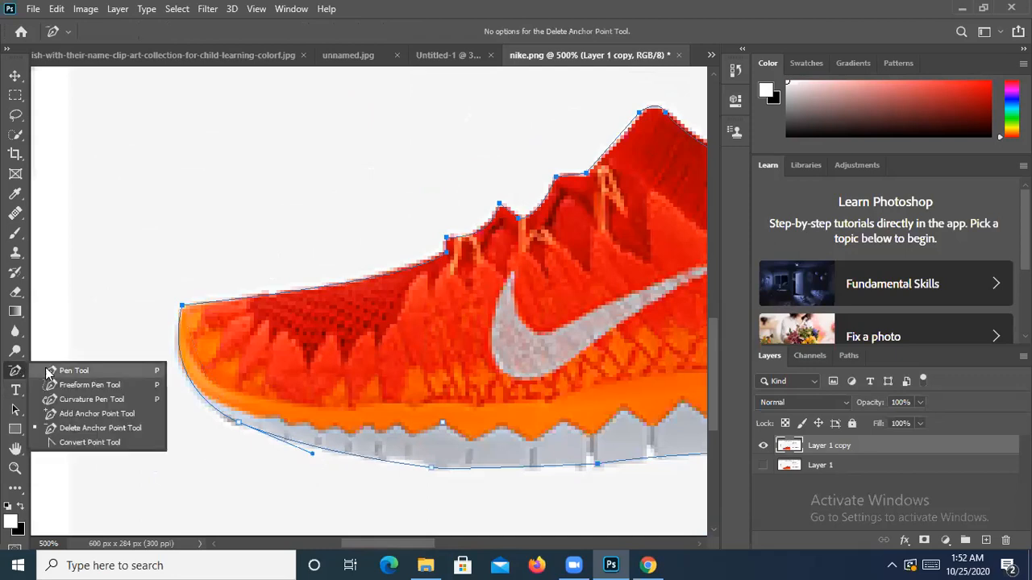
pyautogui.click(46, 370)
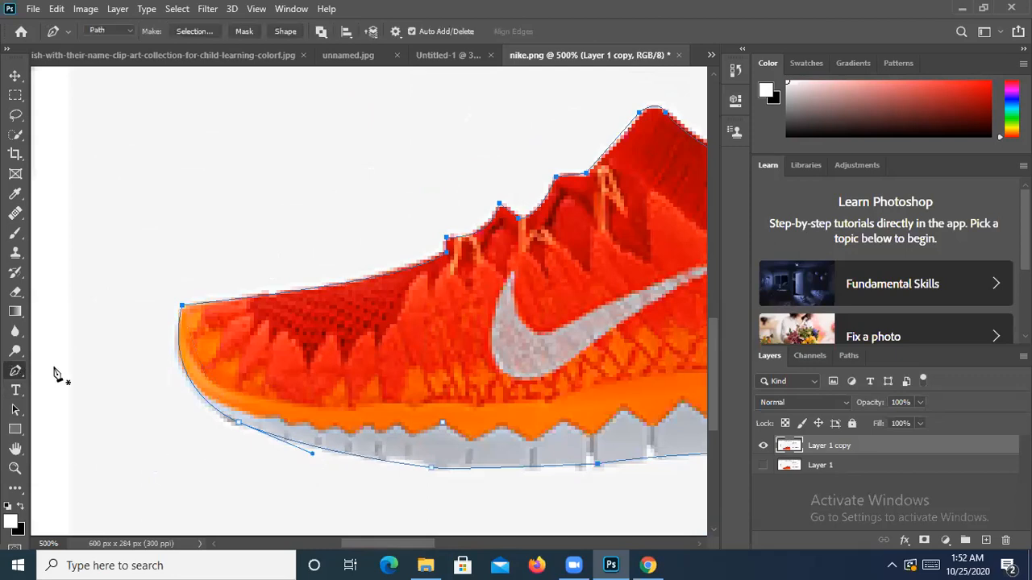
pyautogui.moveTo(445, 417); pyautogui.dragTo(352, 389)
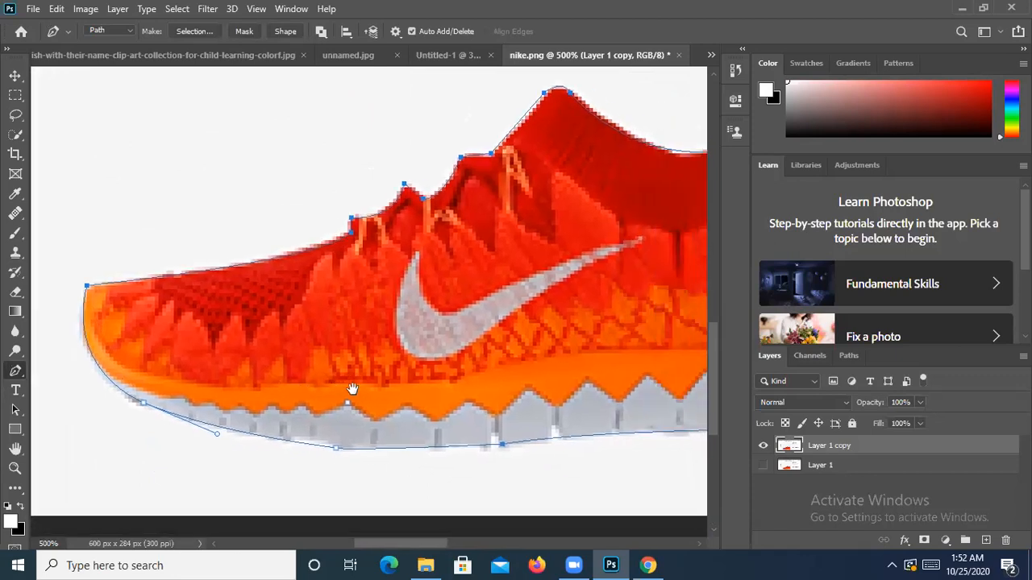
pyautogui.click(86, 288)
pyautogui.moveTo(597, 443); pyautogui.dragTo(571, 411)
pyautogui.moveTo(604, 460); pyautogui.dragTo(538, 438)
pyautogui.hotkey('ctrl', '-')
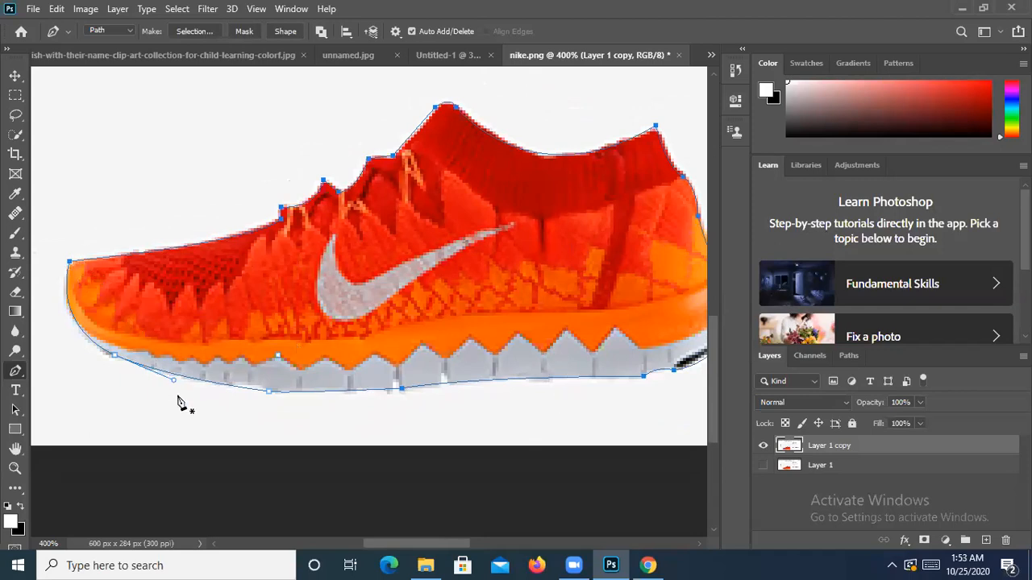
# - Close the shoe path on its starting anchor at the toe
pyautogui.click(68, 265)
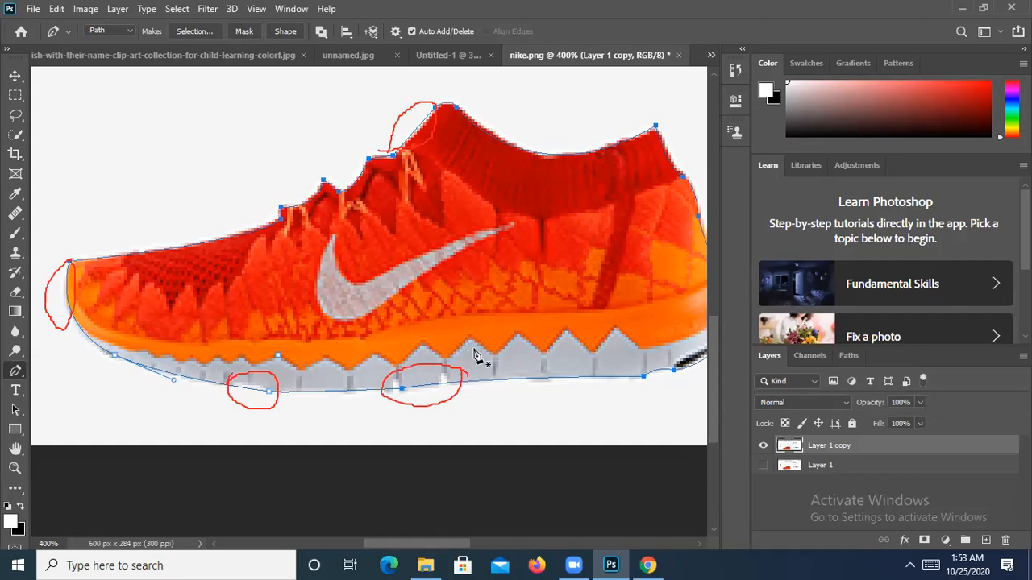
# - Pan to check the heel and delete the topmost anchor at the shoe's collar
pyautogui.moveTo(638, 462); pyautogui.dragTo(515, 439)
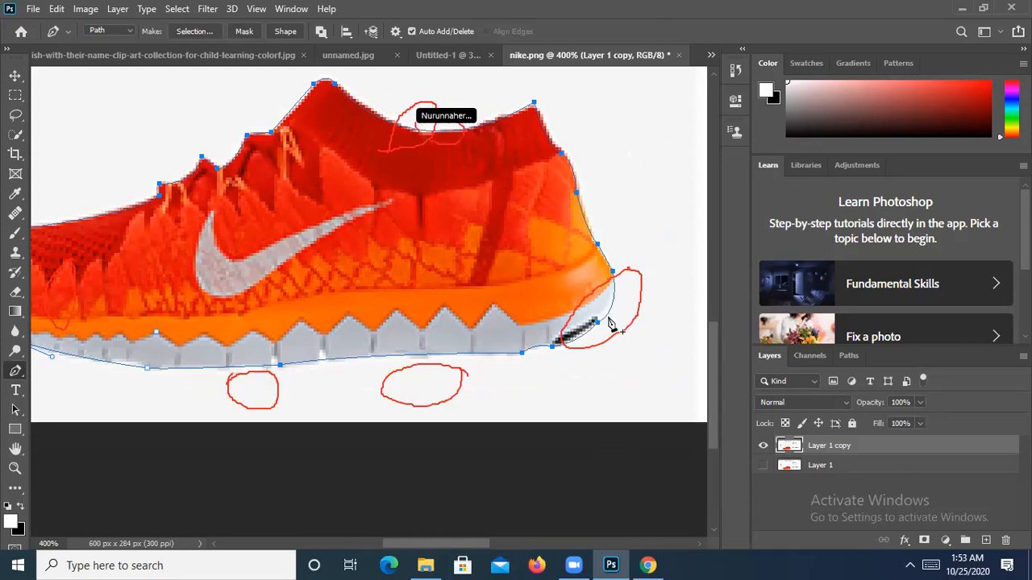
pyautogui.moveTo(488, 313); pyautogui.dragTo(508, 310)
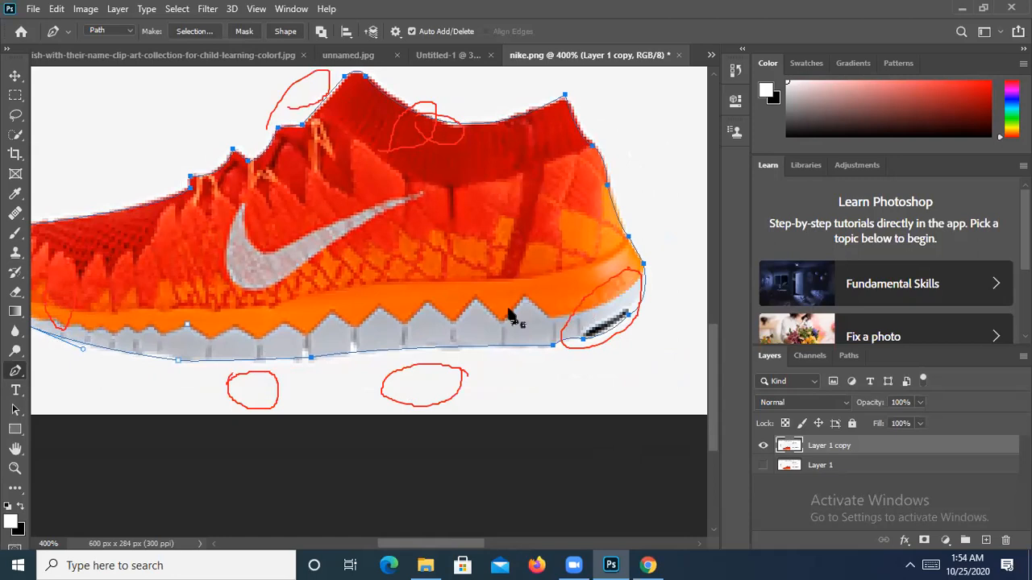
pyautogui.moveTo(373, 257); pyautogui.dragTo(453, 261)
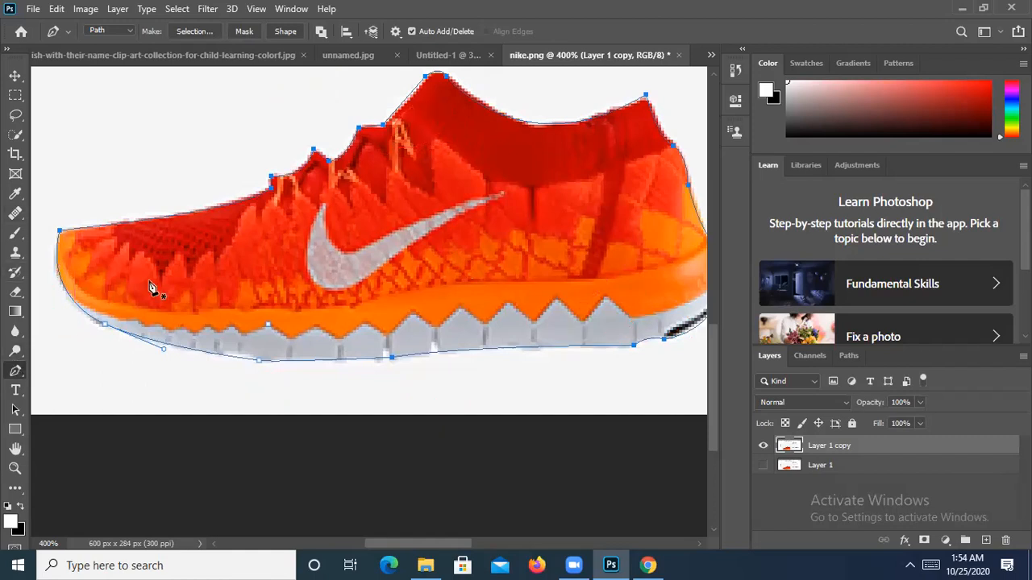
pyautogui.click(445, 79)
# - Restore the collar point and reshape the sole curve's handles with the Convert Point Tool
pyautogui.hotkey('ctrl', 'z')
pyautogui.rightClick(24, 372)
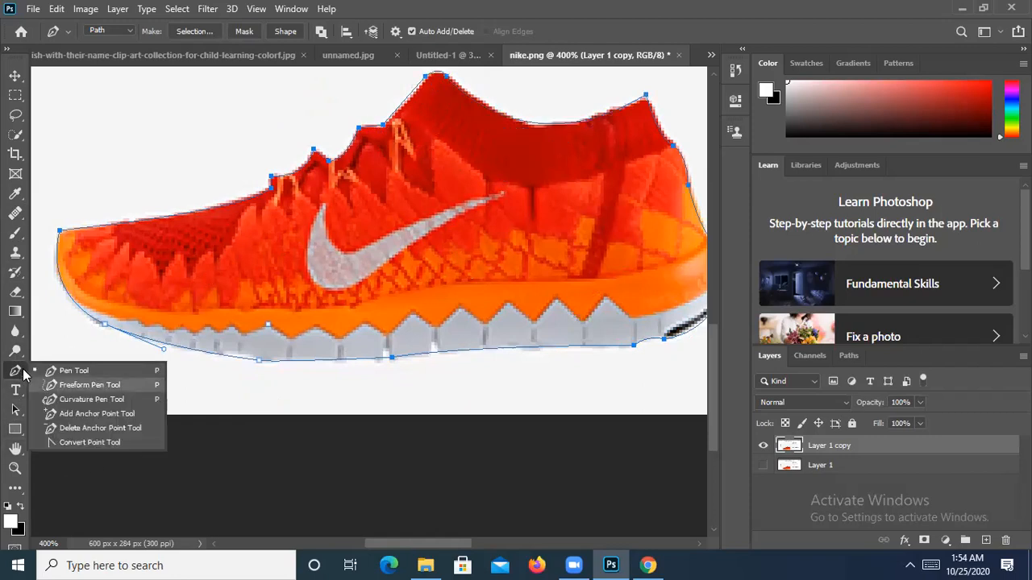
pyautogui.click(90, 443)
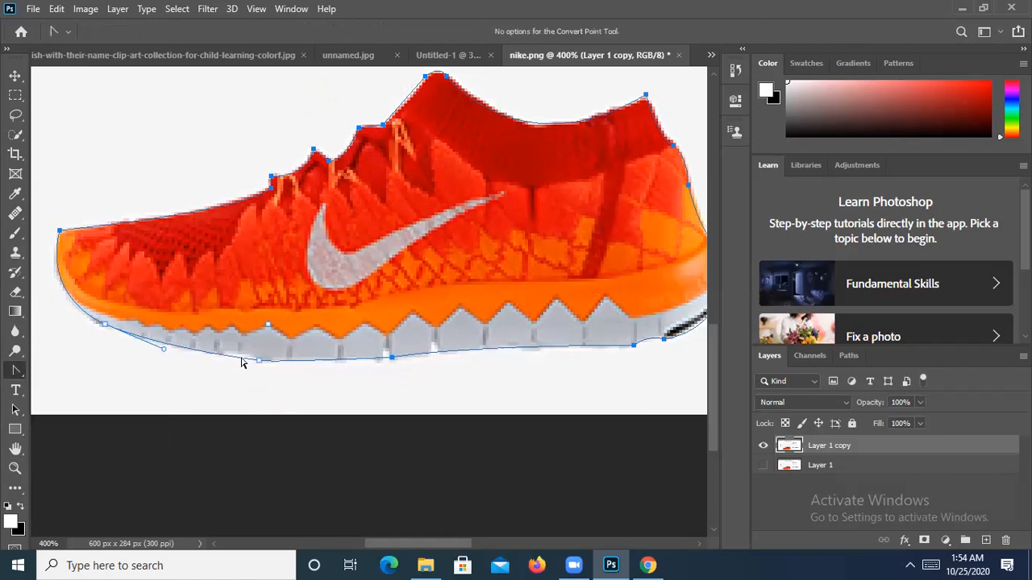
pyautogui.moveTo(242, 363); pyautogui.dragTo(239, 359)
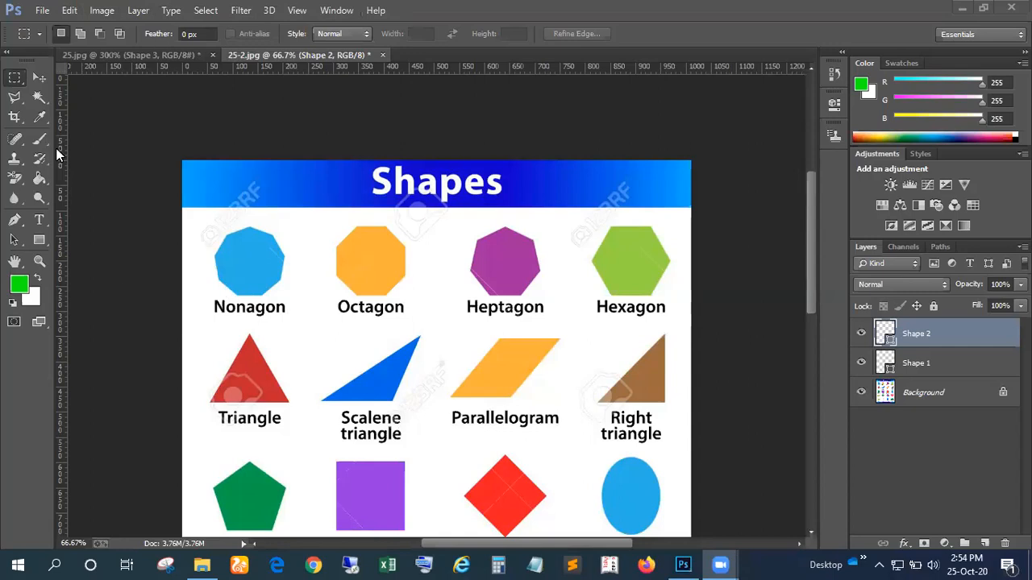
# - Bring Photoshop to the front and select the Pen tool in Shape mode
pyautogui.click(15, 218)
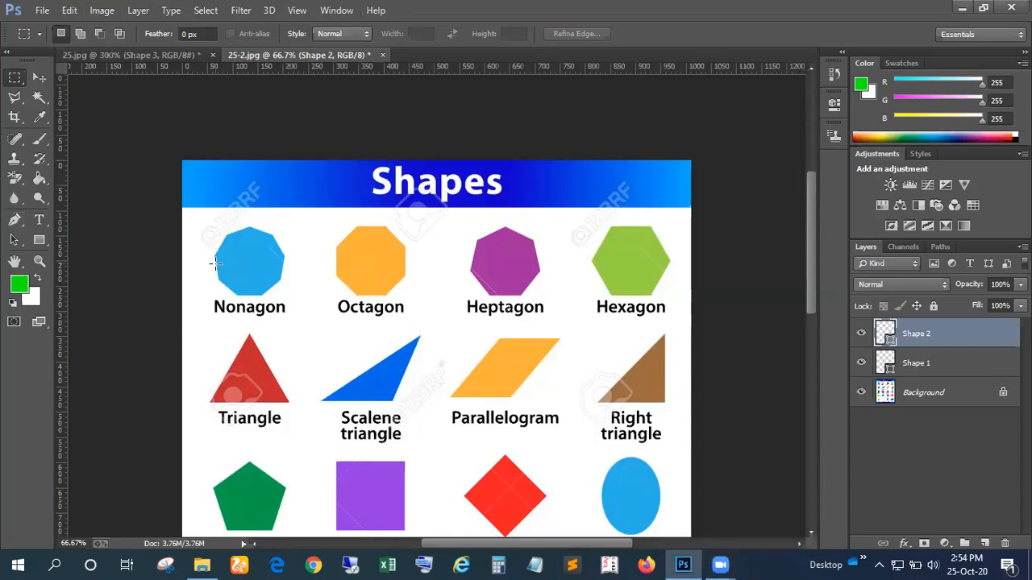
pyautogui.click(15, 219)
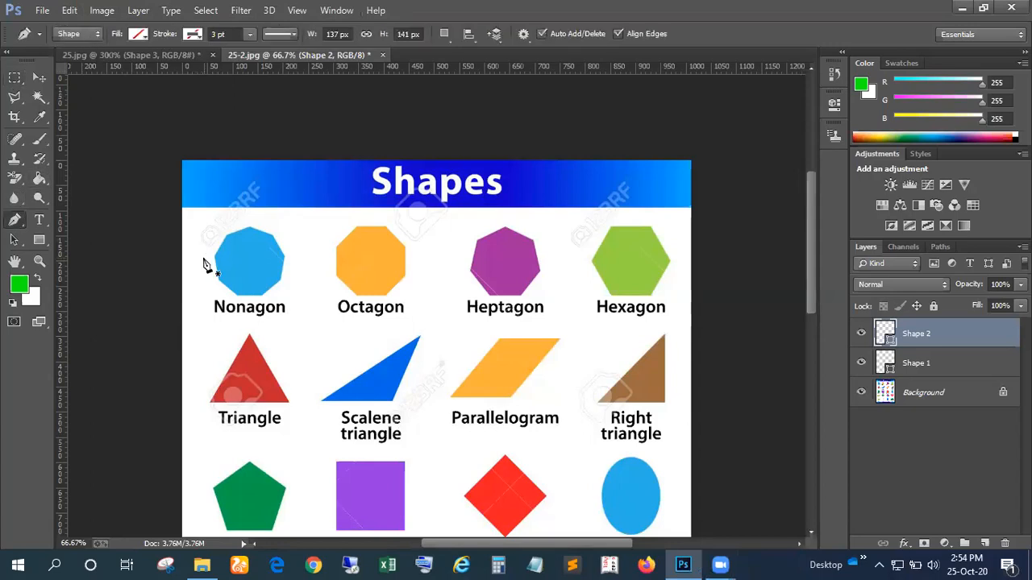
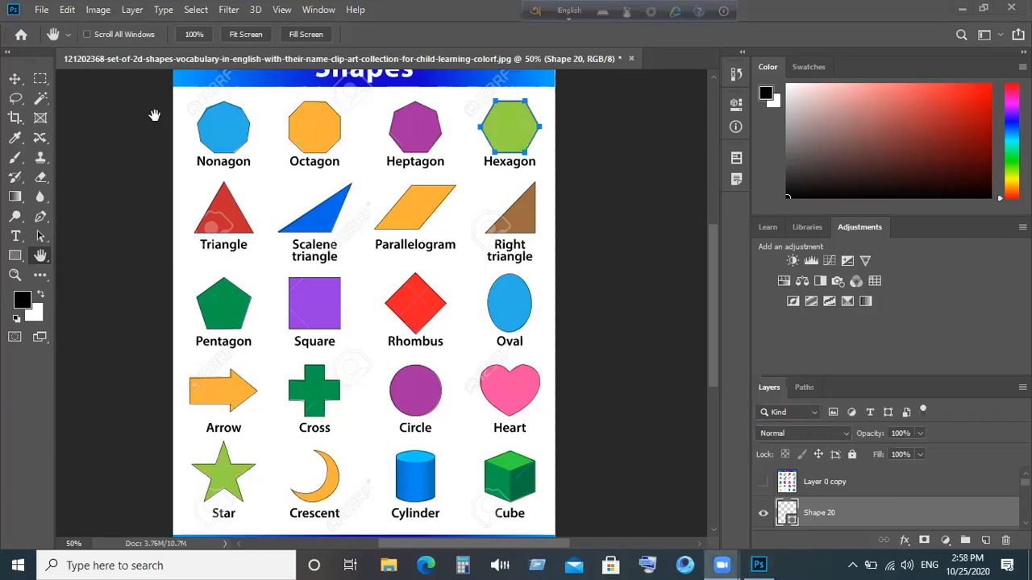
# - Step away from Photoshop, return to the sneaker photo, and zoom out over its blue sole
pyautogui.click(957, 9)
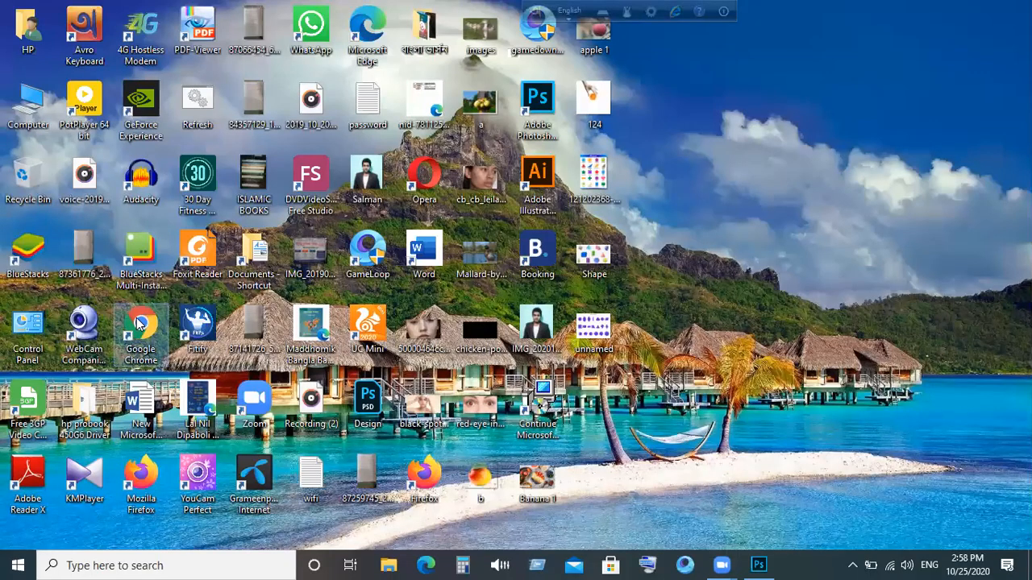
pyautogui.doubleClick(139, 322)
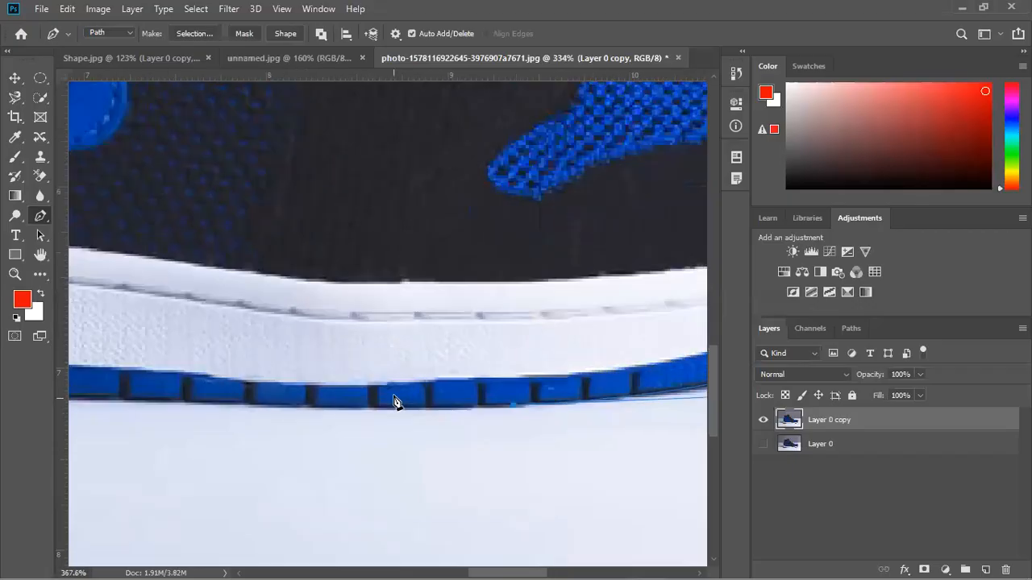
pyautogui.scroll(-4, 394, 401)
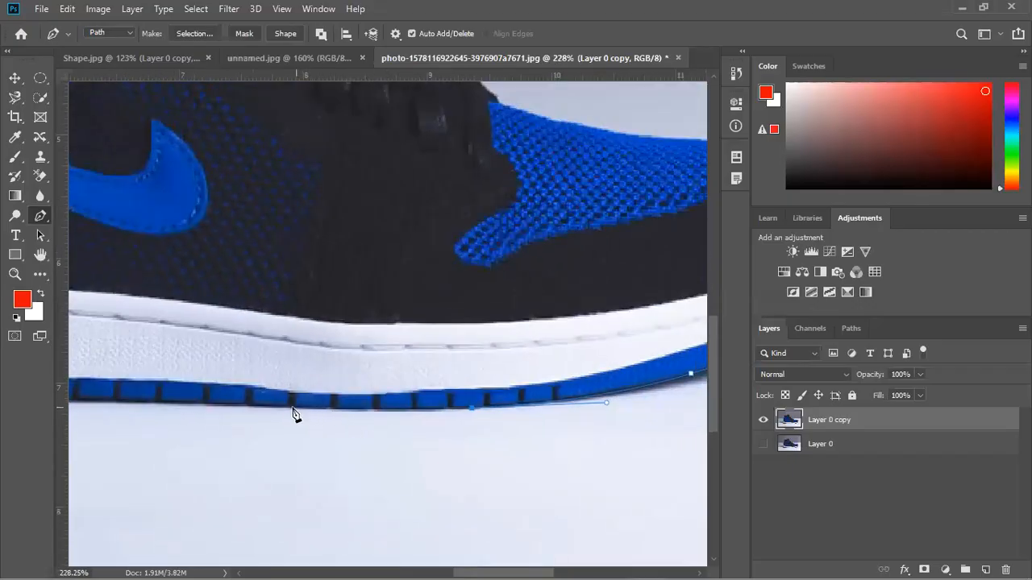
# - Add two more anchors leftward along the blue sole, curving the last one to hug its edge
pyautogui.click(159, 404)
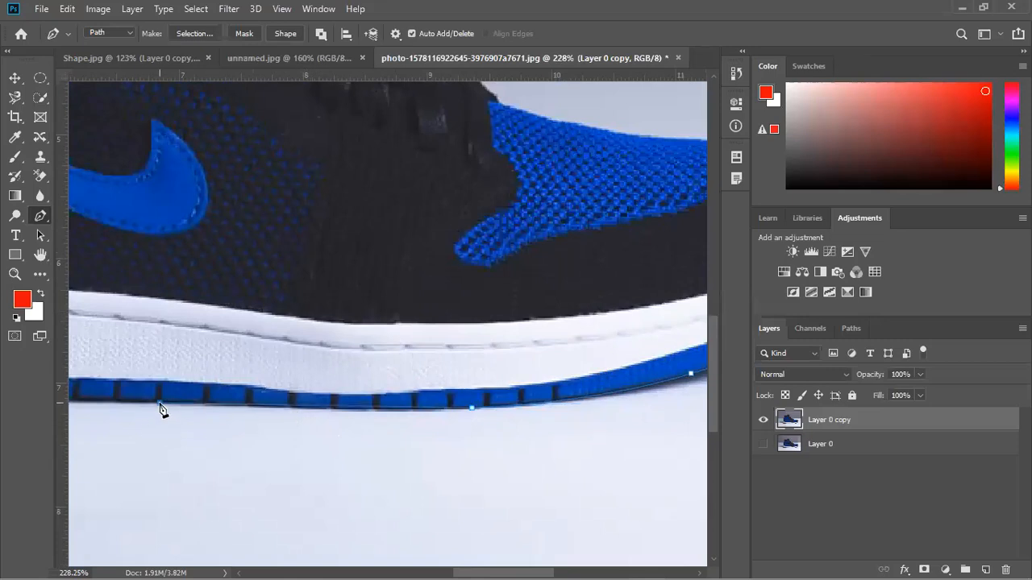
pyautogui.click(111, 399)
pyautogui.moveTo(110, 398); pyautogui.dragTo(83, 397)
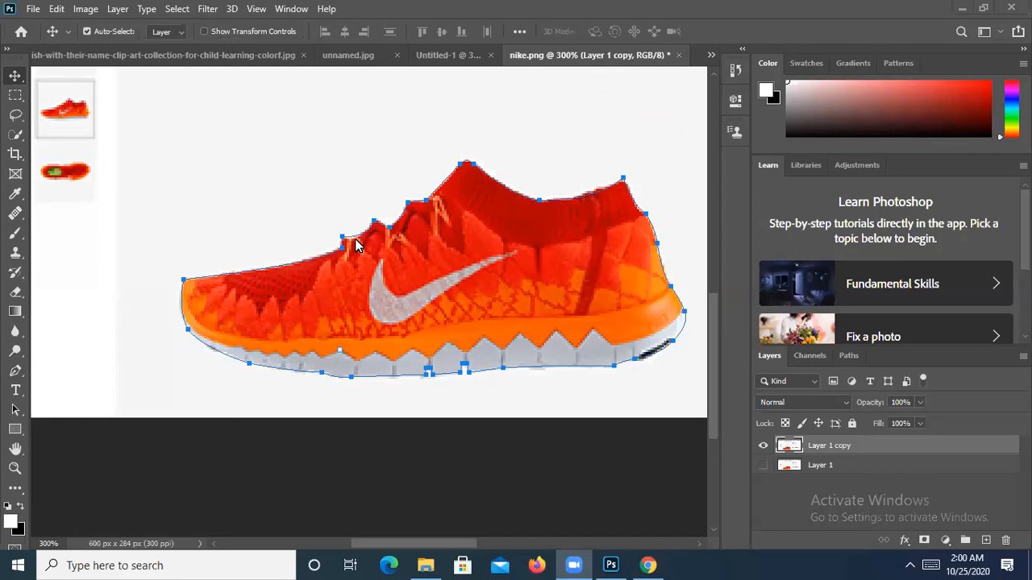
# - Turn the traced shoe path into a selection with 0 feather
pyautogui.click(7, 375)
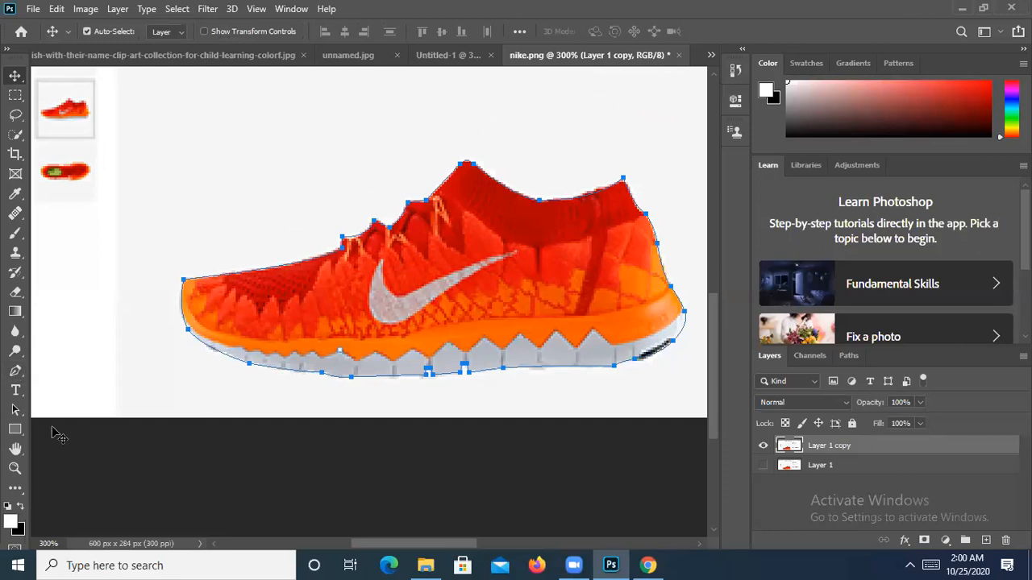
pyautogui.moveTo(11, 377); pyautogui.dragTo(158, 369)
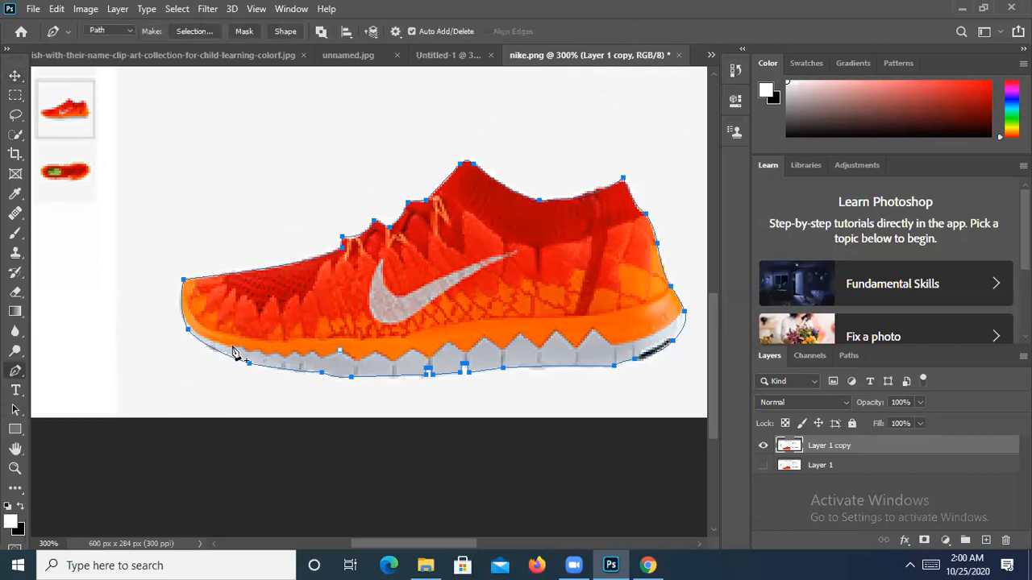
pyautogui.rightClick(435, 300)
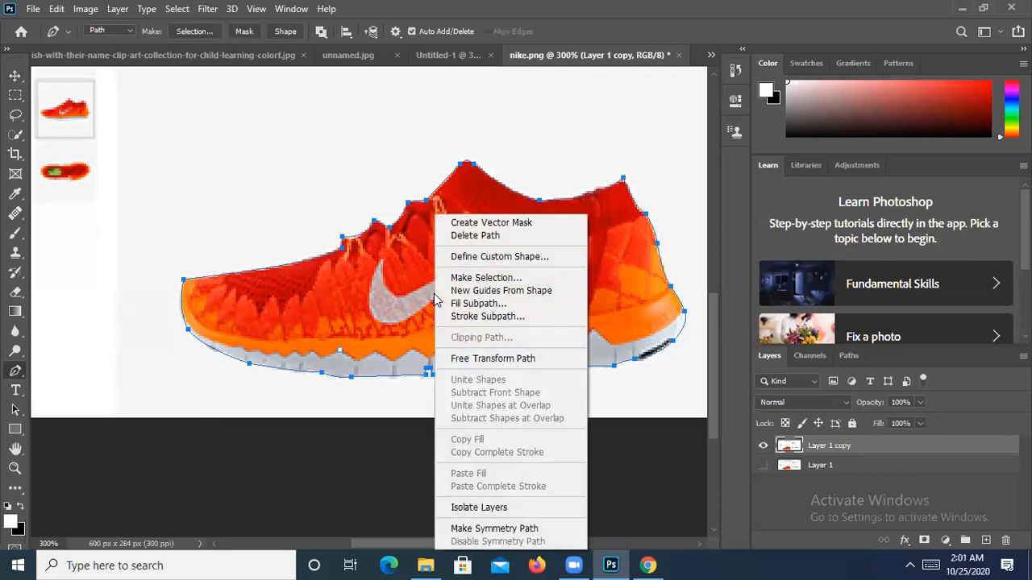
pyautogui.click(464, 282)
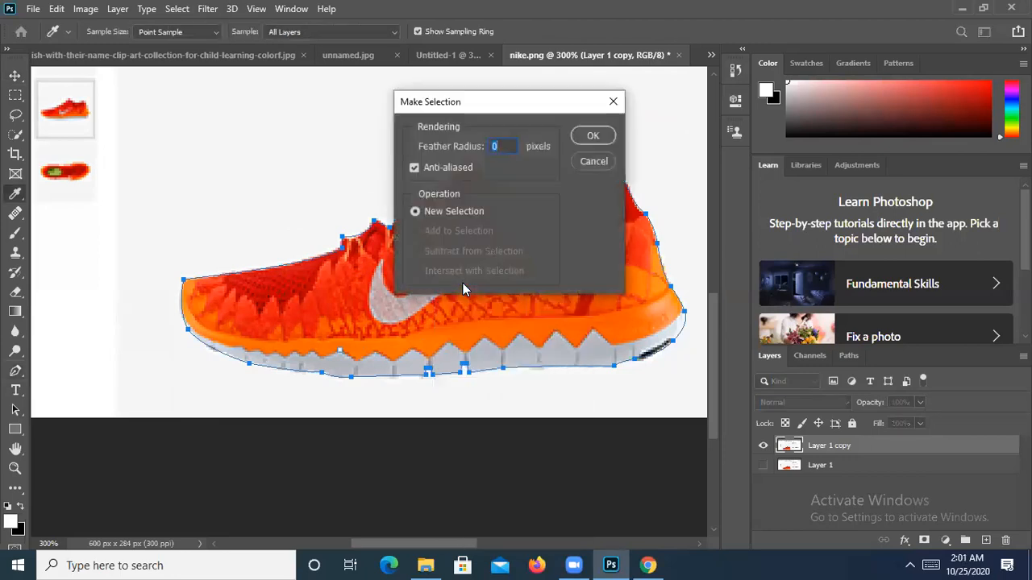
pyautogui.click(592, 135)
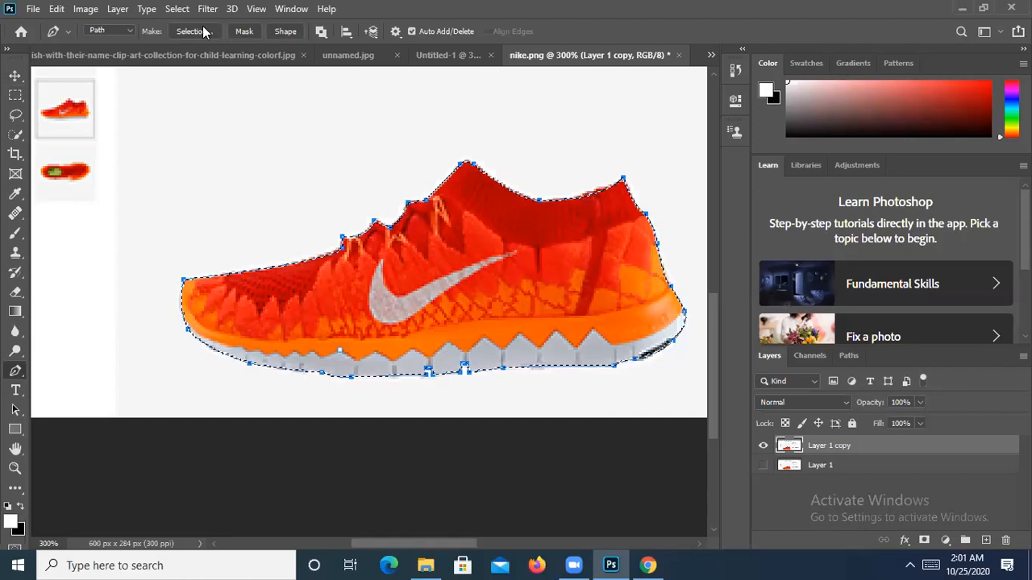
# - Invert the selection, delete the white background around the shoe, and deselect
pyautogui.click(177, 9)
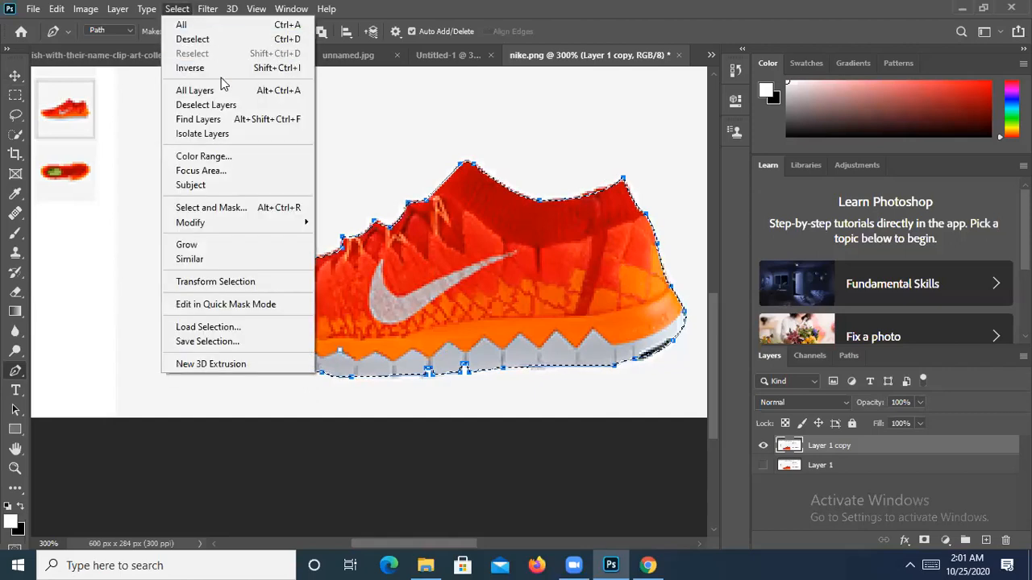
pyautogui.click(222, 67)
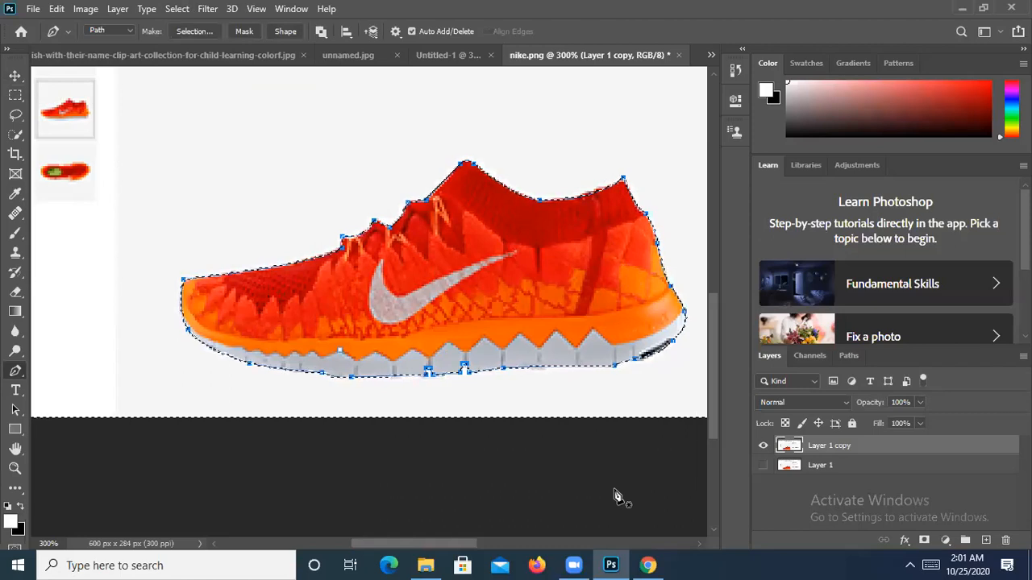
pyautogui.hotkey('ctrl', '-')
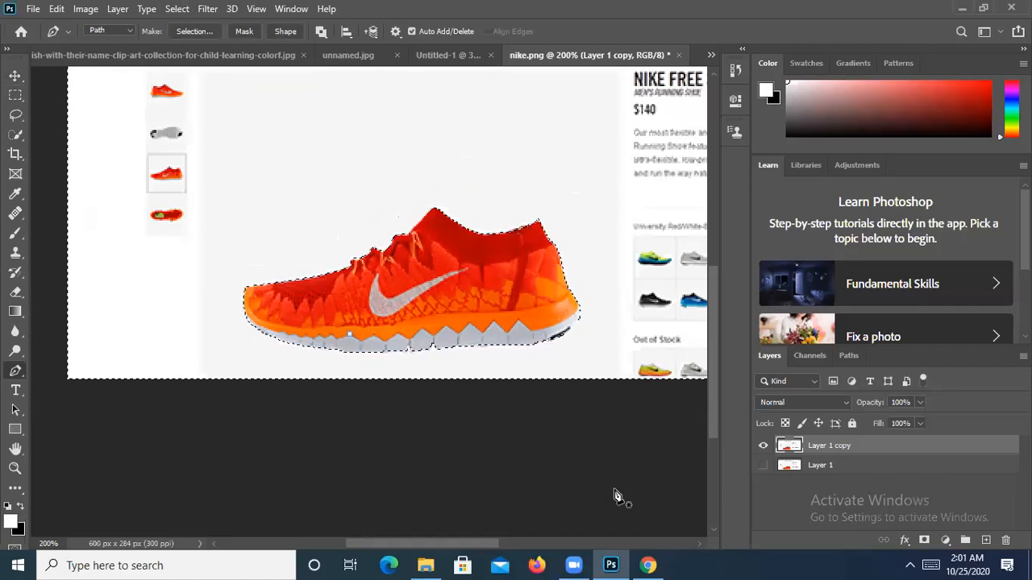
pyautogui.press('Delete')
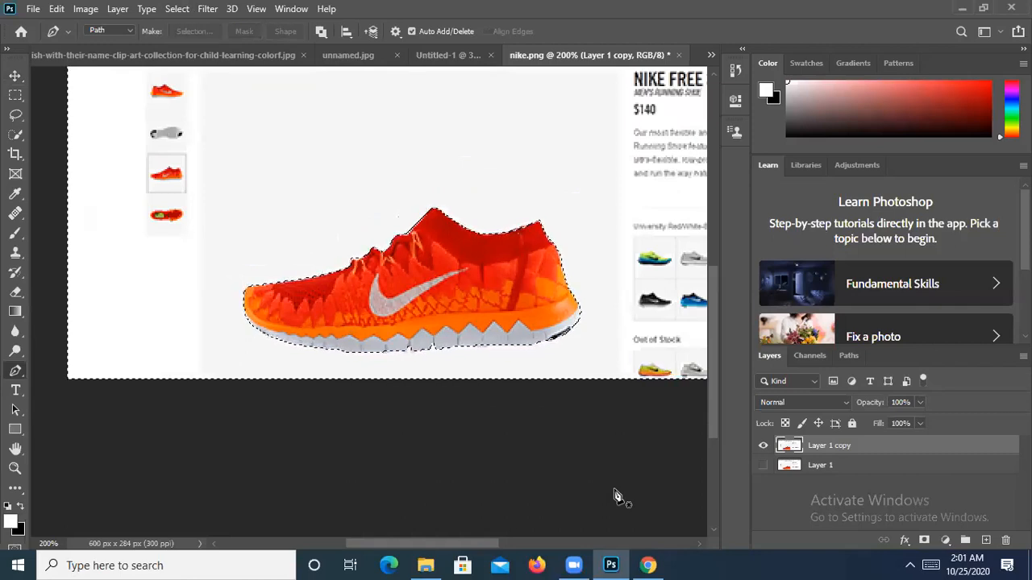
pyautogui.press('Delete')
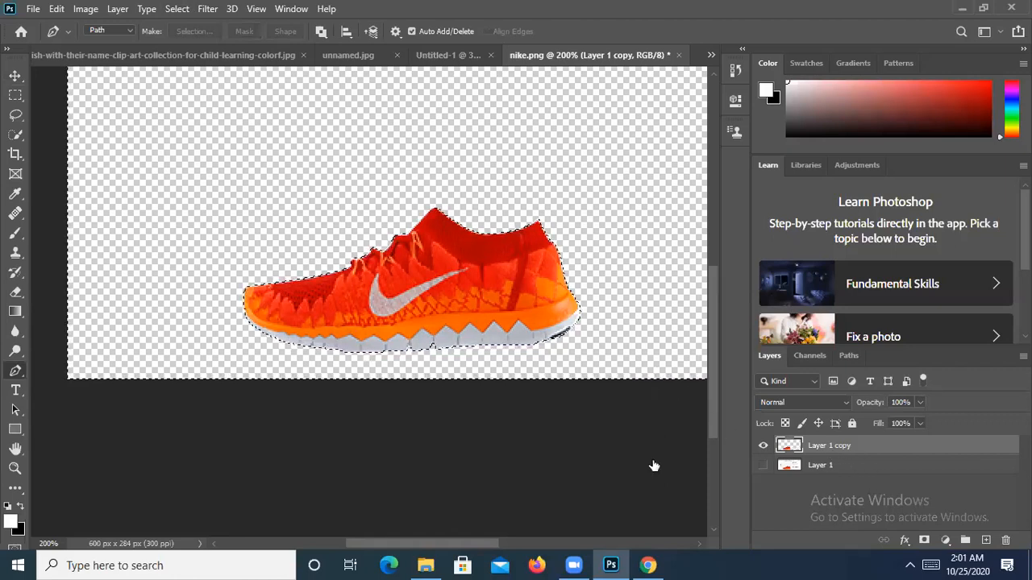
pyautogui.hotkey('ctrl', 'd')
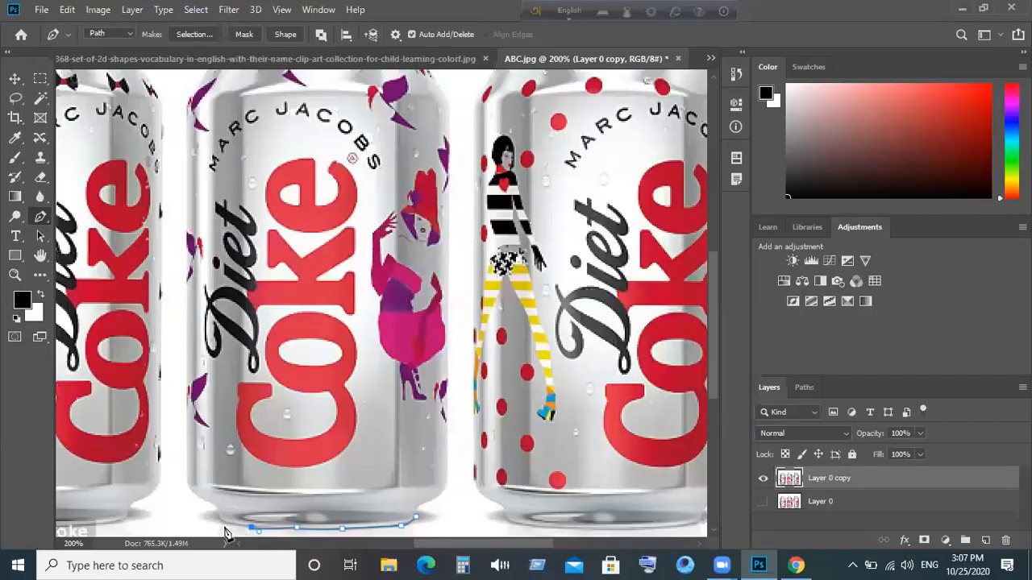
# - Trace the middle can's curved base and up its left side, undoing the stray last anchor
pyautogui.click(220, 517)
pyautogui.moveTo(228, 502)
pyautogui.mouseDown()
pyautogui.moveTo(212, 495)
pyautogui.moveTo(213, 507)
pyautogui.mouseUp()
pyautogui.moveTo(211, 496)
pyautogui.mouseDown()
pyautogui.moveTo(220, 484)
pyautogui.moveTo(207, 484)
pyautogui.mouseUp()
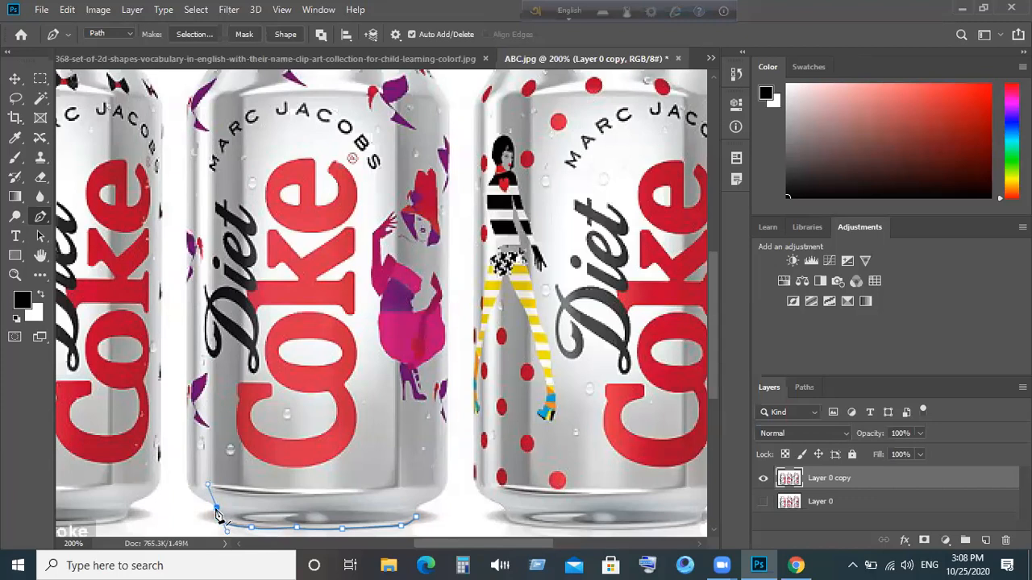
pyautogui.click(216, 510)
pyautogui.click(189, 490)
pyautogui.click(186, 448)
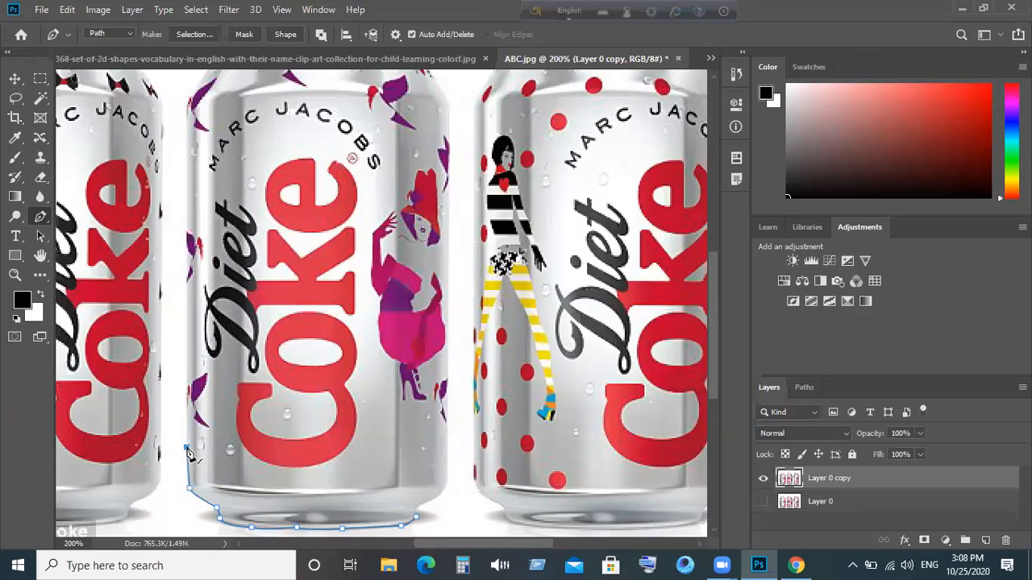
pyautogui.hotkey('ctrl', 'z')
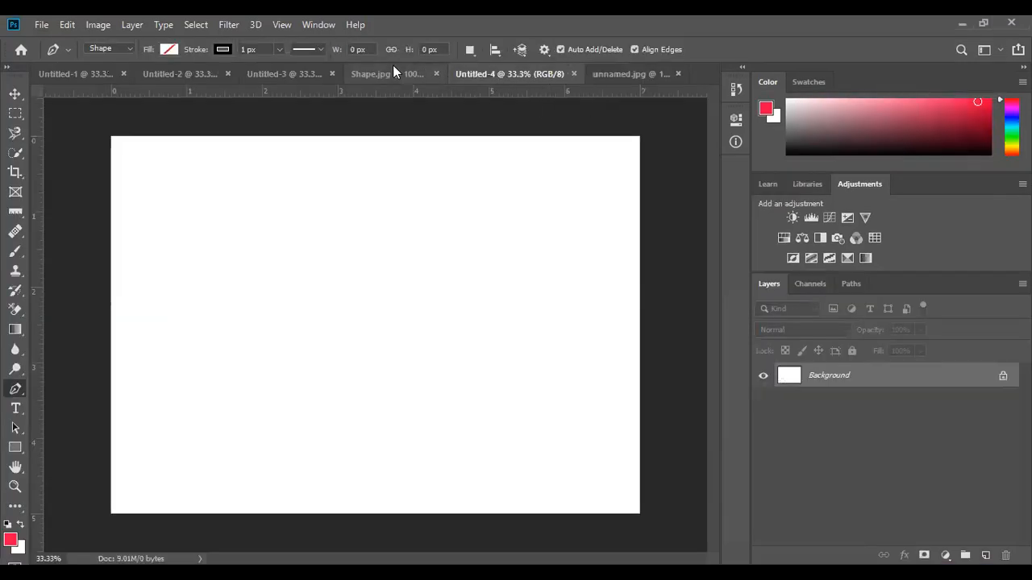
# - Go through the Untitled-3 and Untitled-4 tabs to the unnamed.jpg shapes worksheet
pyautogui.click(299, 73)
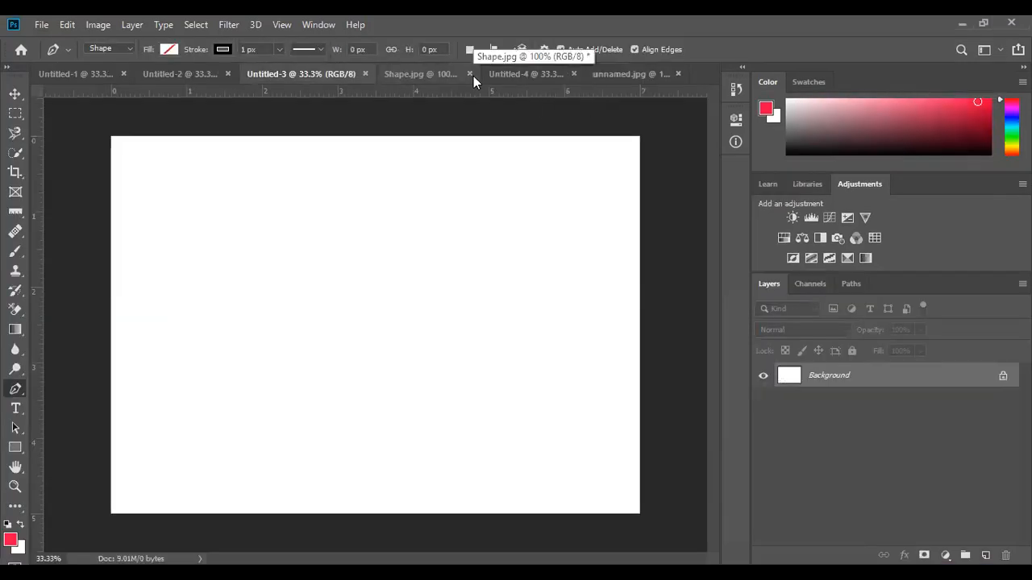
pyautogui.click(564, 72)
pyautogui.click(618, 72)
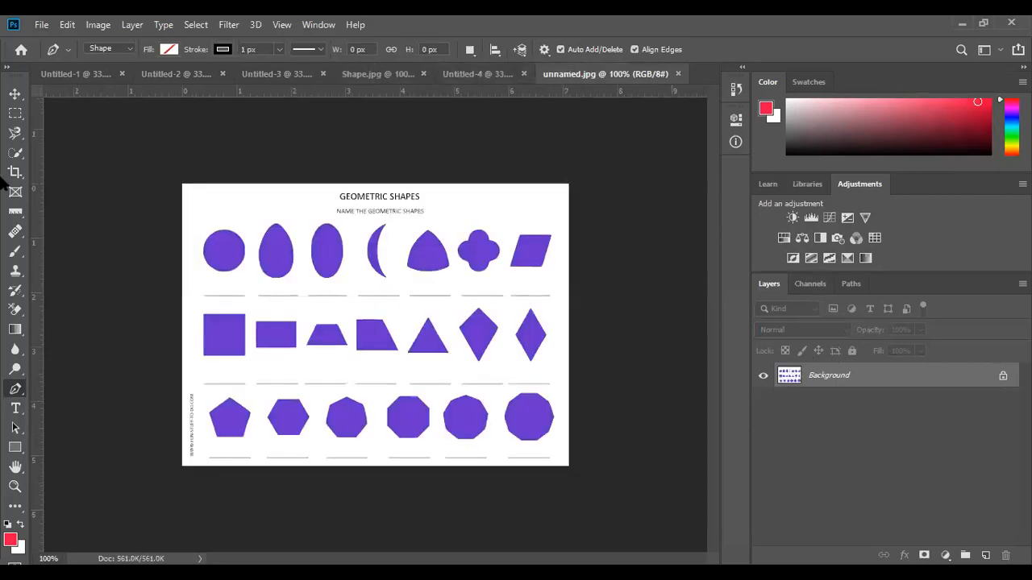
# - Bring up the File menu's Open Recent list
pyautogui.click(40, 25)
pyautogui.press('Right')
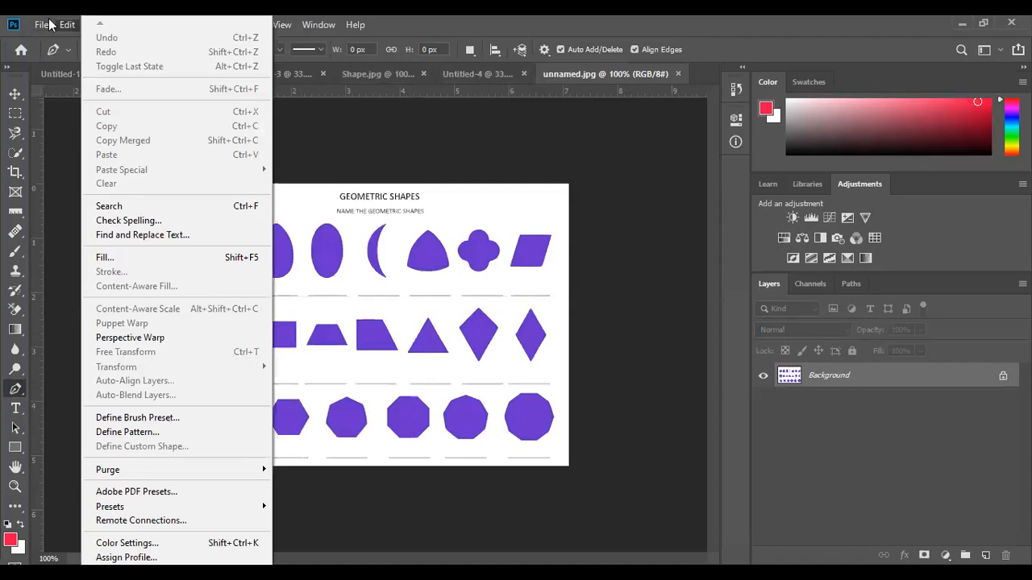
pyautogui.click(45, 27)
pyautogui.click(45, 28)
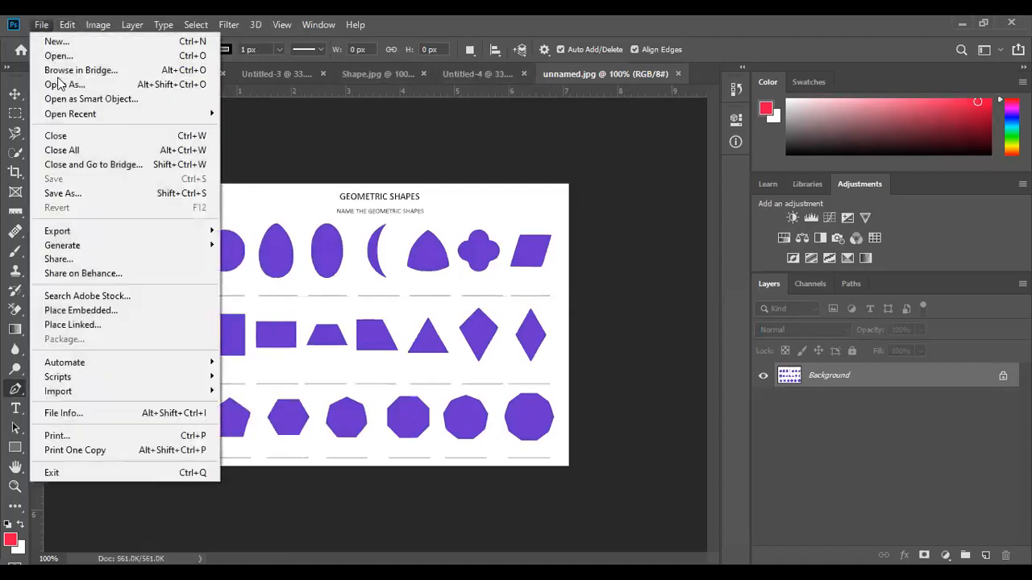
pyautogui.moveTo(65, 115)
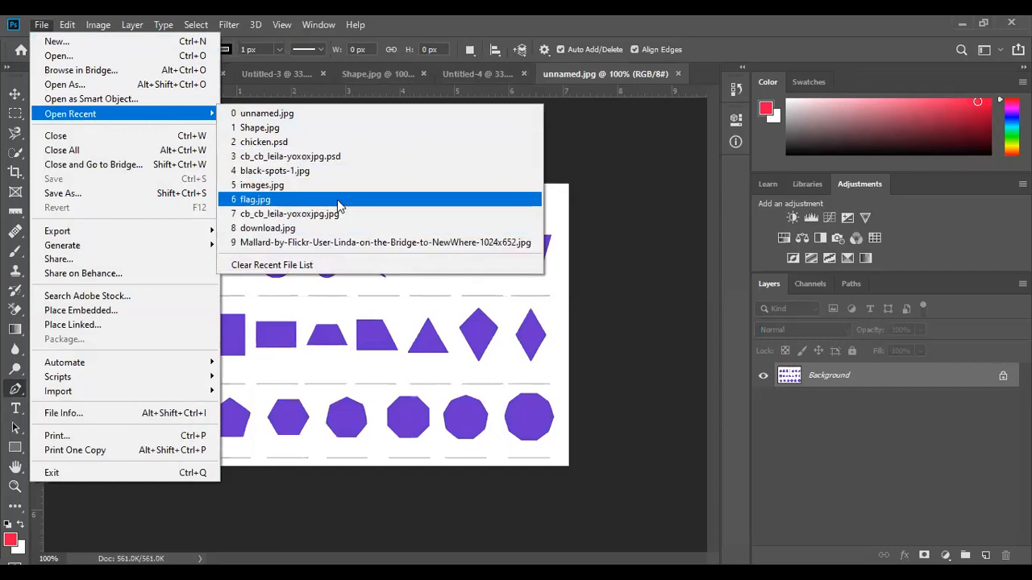
pyautogui.click(304, 128)
pyautogui.click(41, 25)
pyautogui.press('Right')
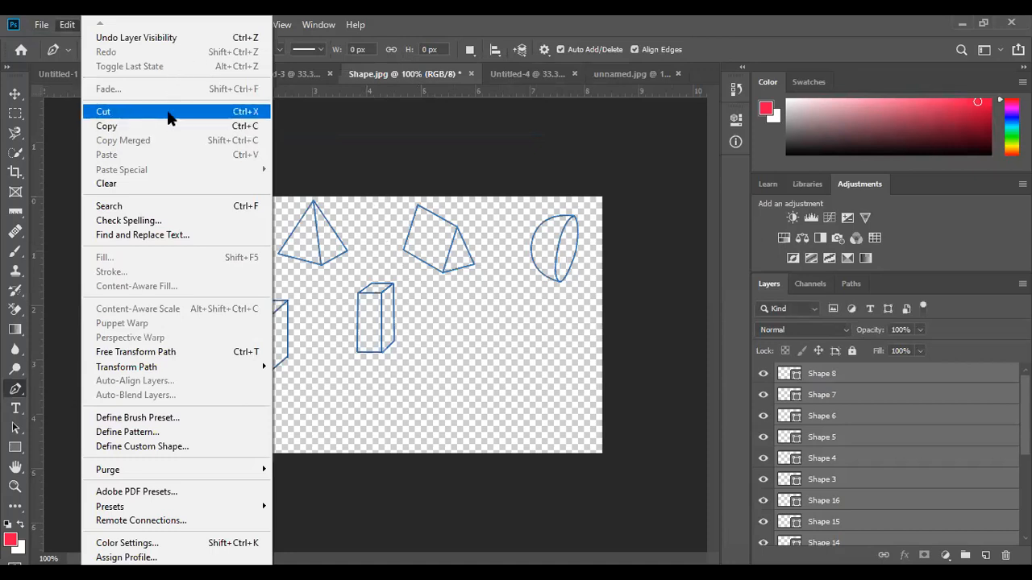
pyautogui.click(44, 25)
pyautogui.click(43, 27)
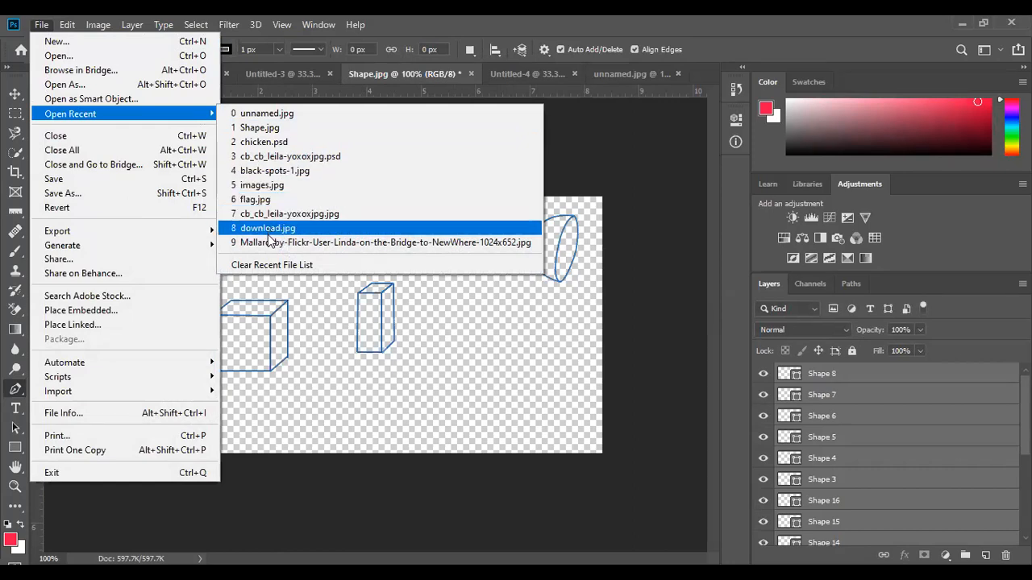
pyautogui.click(280, 117)
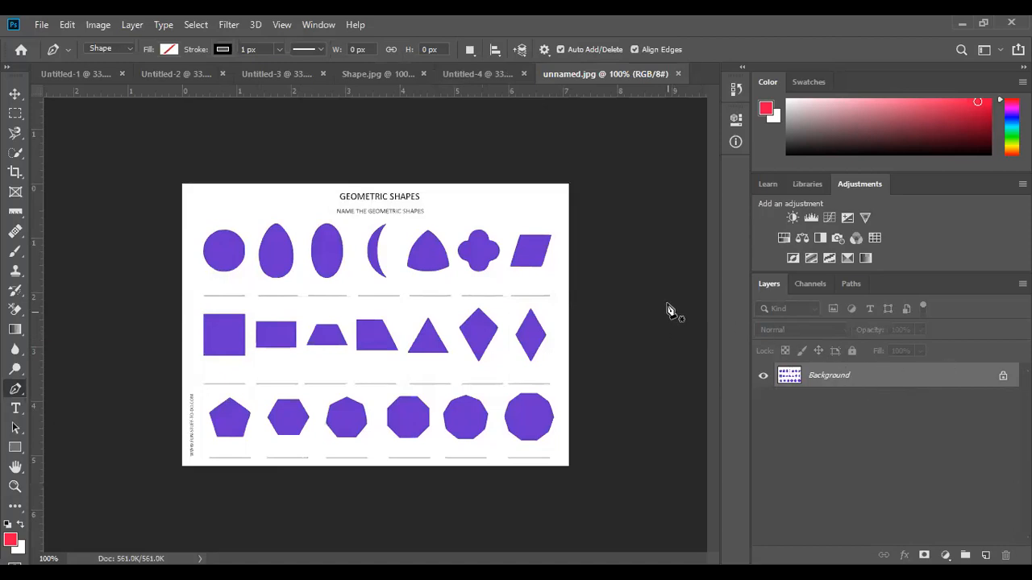
# - Open Shape.jpg from the File > Open Recent list
pyautogui.click(47, 25)
pyautogui.click(47, 25)
pyautogui.click(47, 25)
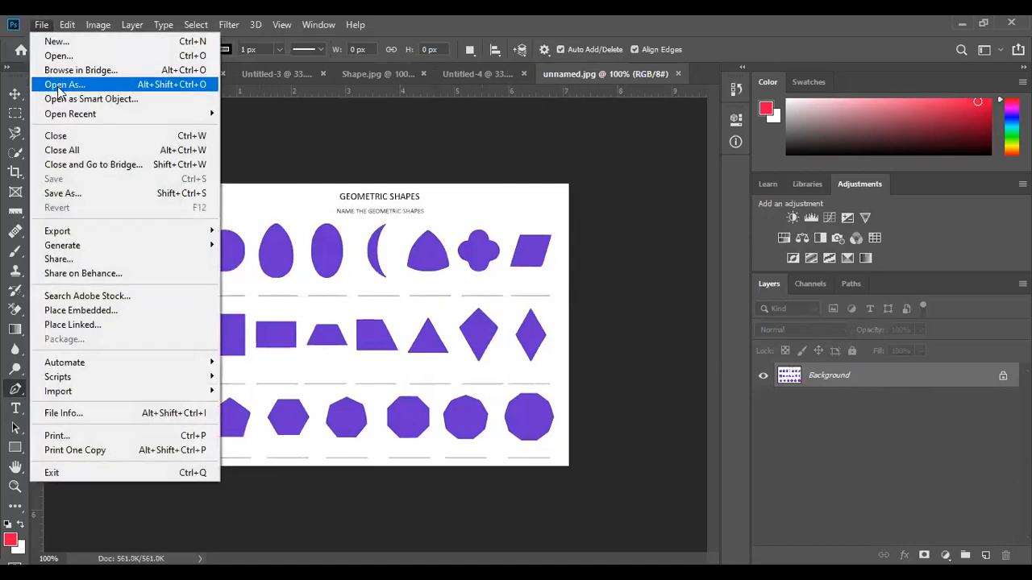
pyautogui.moveTo(63, 118)
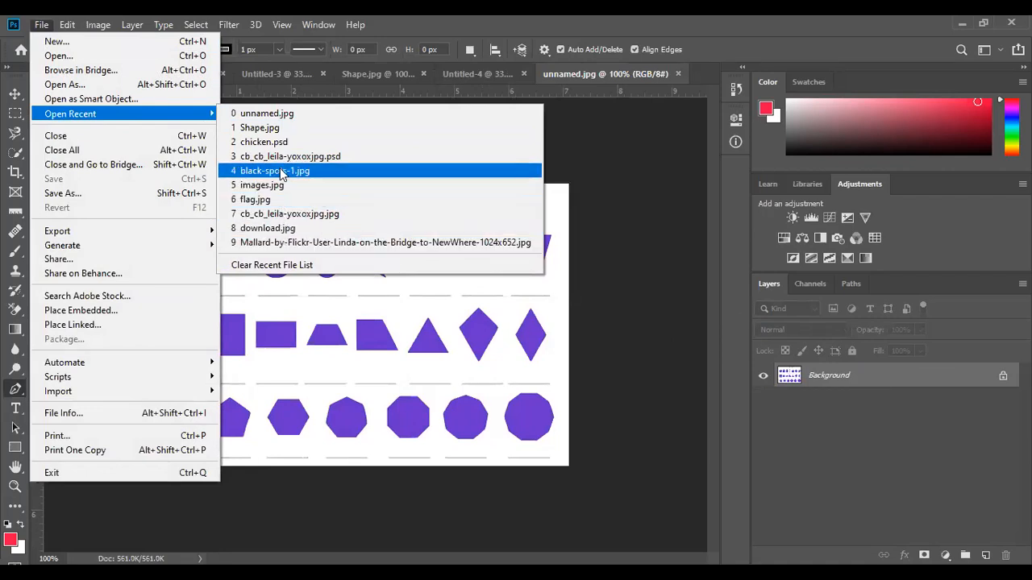
pyautogui.click(282, 128)
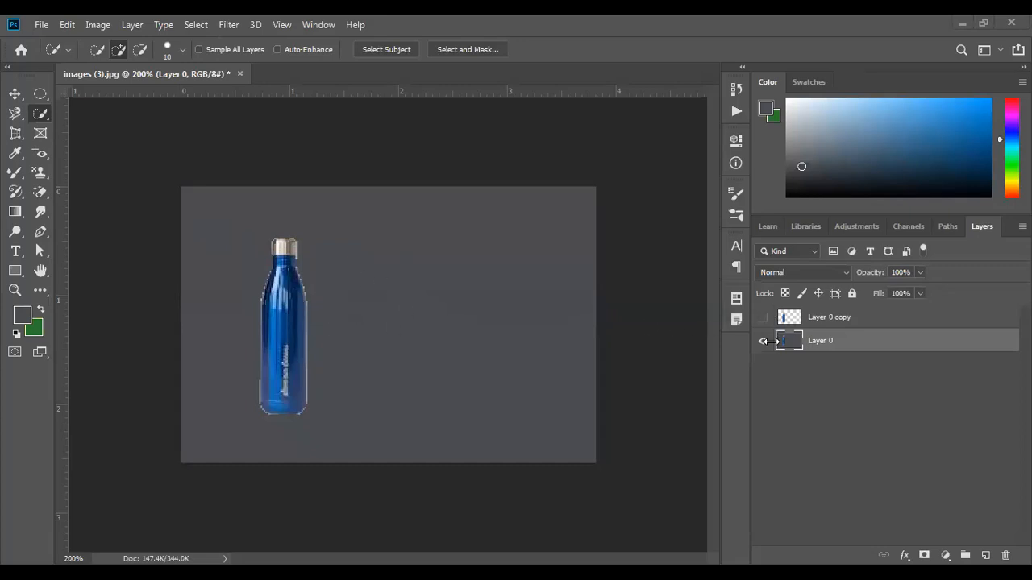
# - Show the cut-out bottle copy, hide the original, and move the cut-out to the right side
pyautogui.click(762, 318)
pyautogui.click(762, 341)
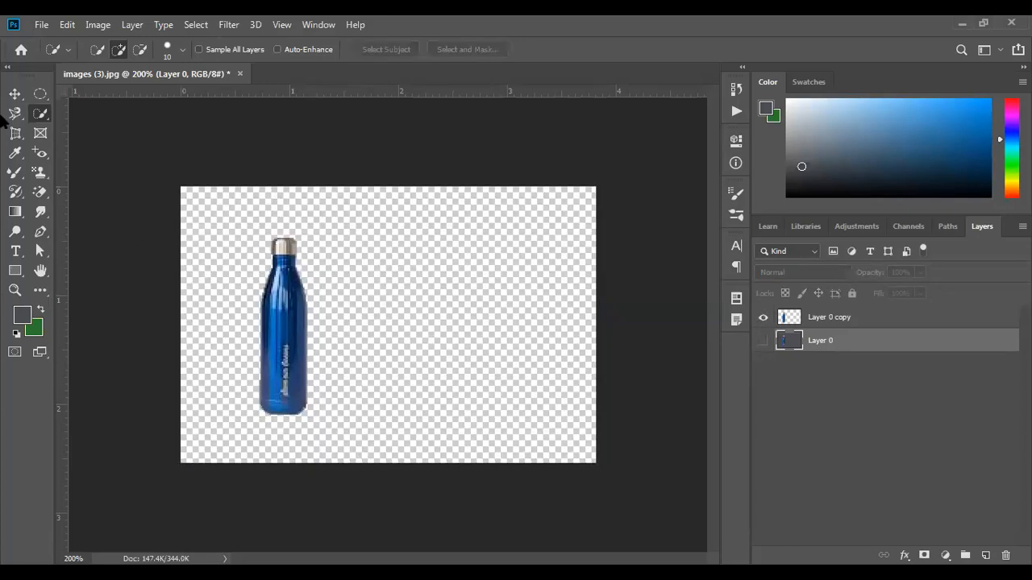
pyautogui.click(14, 94)
pyautogui.moveTo(271, 330)
pyautogui.mouseDown()
pyautogui.moveTo(350, 309)
pyautogui.moveTo(245, 317)
pyautogui.moveTo(432, 306)
pyautogui.moveTo(221, 311)
pyautogui.moveTo(448, 310)
pyautogui.moveTo(260, 322)
pyautogui.mouseUp()
pyautogui.click(238, 308)
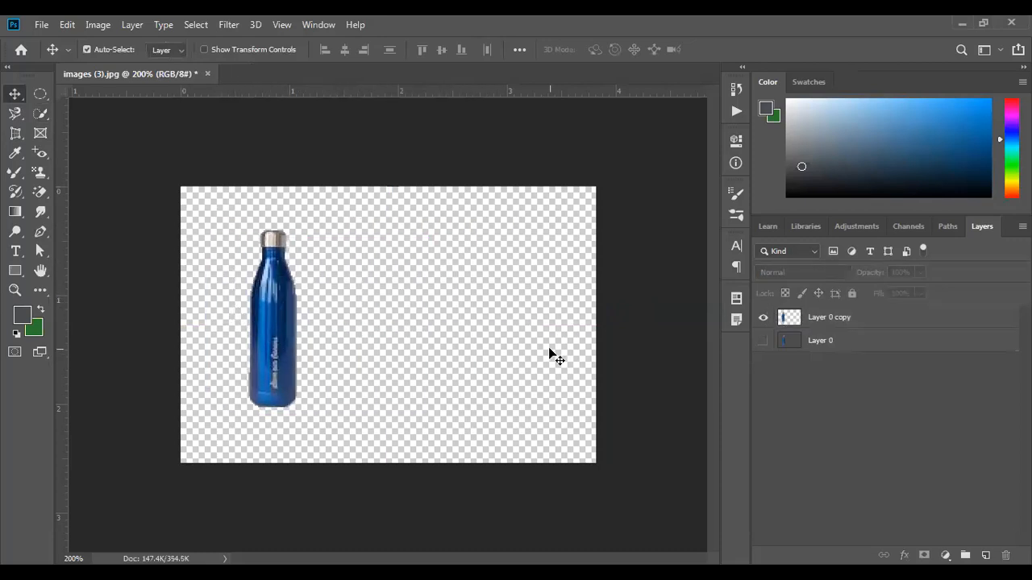
pyautogui.moveTo(283, 363); pyautogui.dragTo(503, 361)
# - Reposition the grey original and right-hand bottle, hide the original, and add empty layers
pyautogui.click(762, 341)
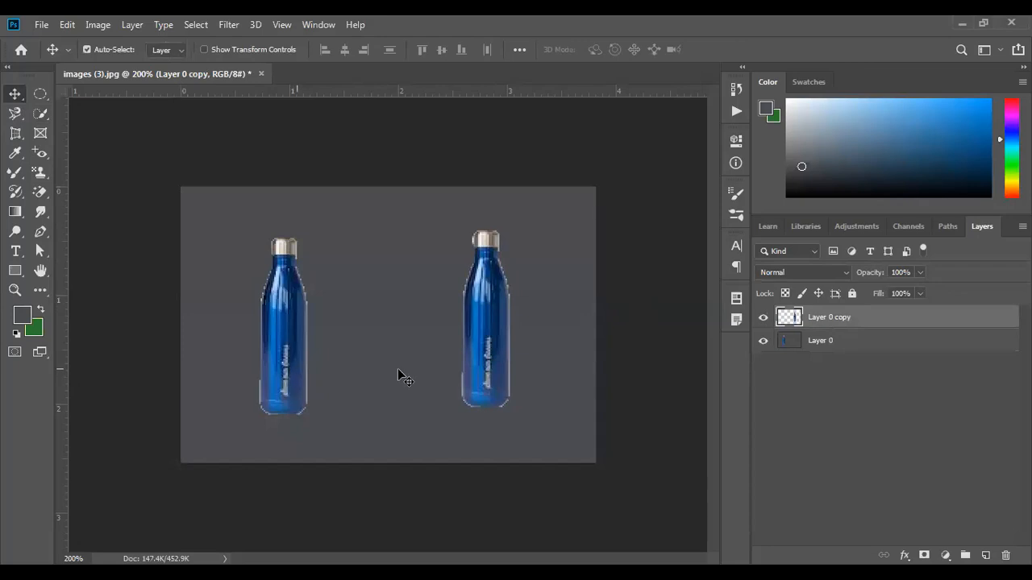
pyautogui.click(848, 347)
pyautogui.moveTo(274, 358)
pyautogui.mouseDown()
pyautogui.moveTo(185, 368)
pyautogui.moveTo(306, 399)
pyautogui.moveTo(317, 352)
pyautogui.moveTo(276, 322)
pyautogui.moveTo(255, 353)
pyautogui.moveTo(372, 393)
pyautogui.moveTo(270, 358)
pyautogui.mouseUp()
pyautogui.moveTo(489, 342); pyautogui.dragTo(520, 341)
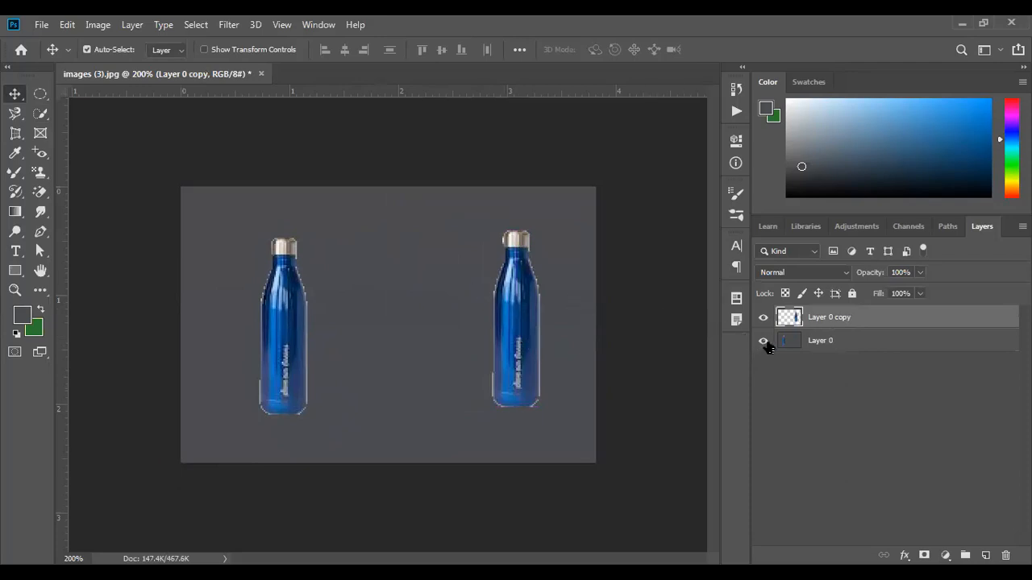
pyautogui.click(764, 342)
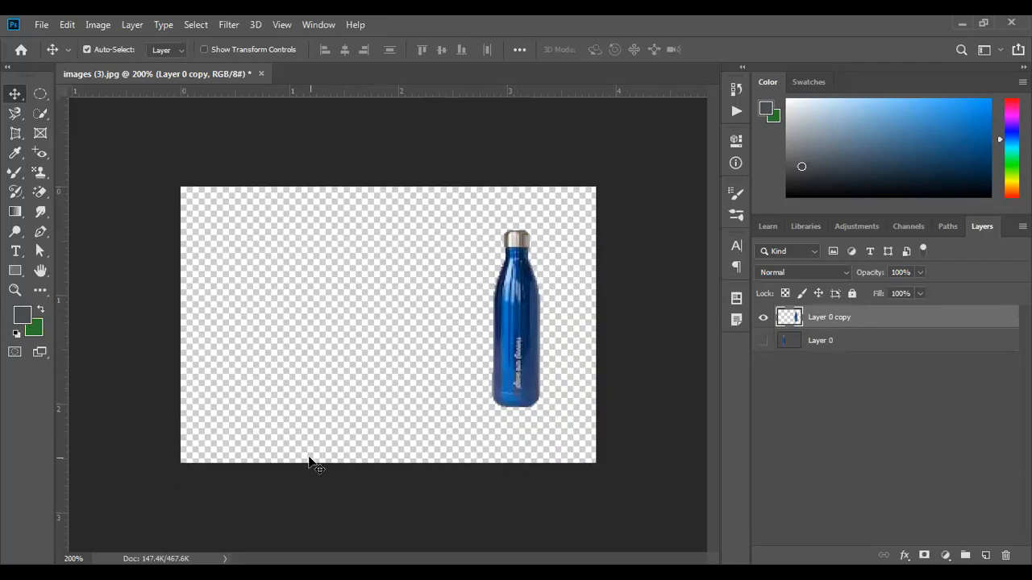
pyautogui.click(985, 555)
pyautogui.click(985, 556)
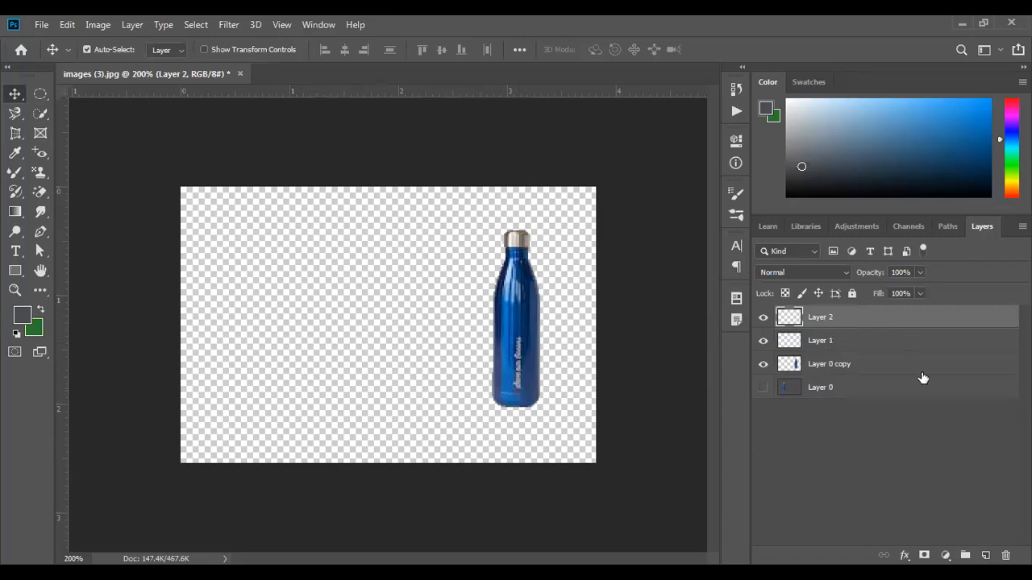
# - Delete the empty Layer 2, move Layer 1 to the bottom, and undo the bottle move
pyautogui.press('Delete')
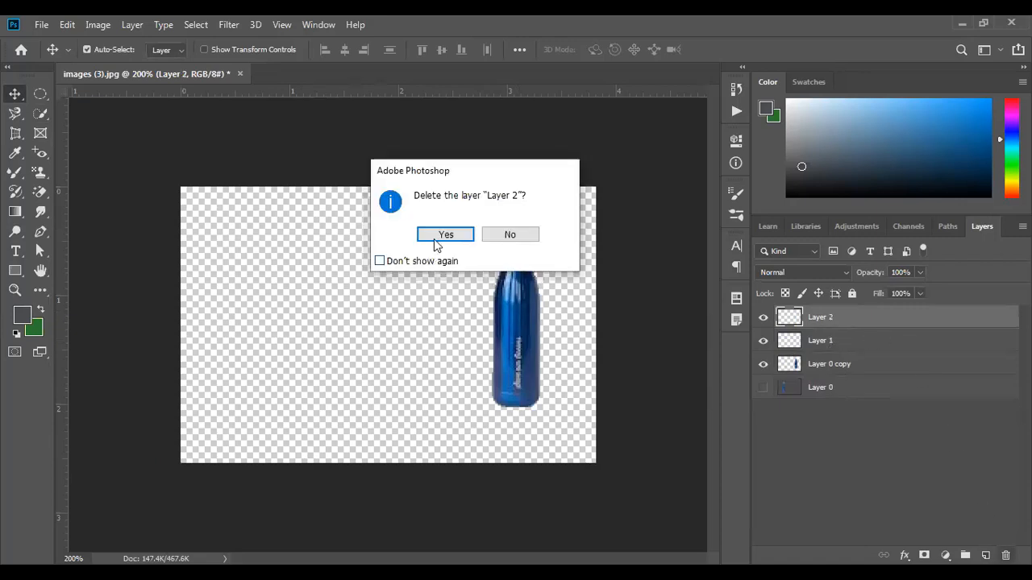
pyautogui.press('Return')
pyautogui.moveTo(839, 323); pyautogui.dragTo(852, 403)
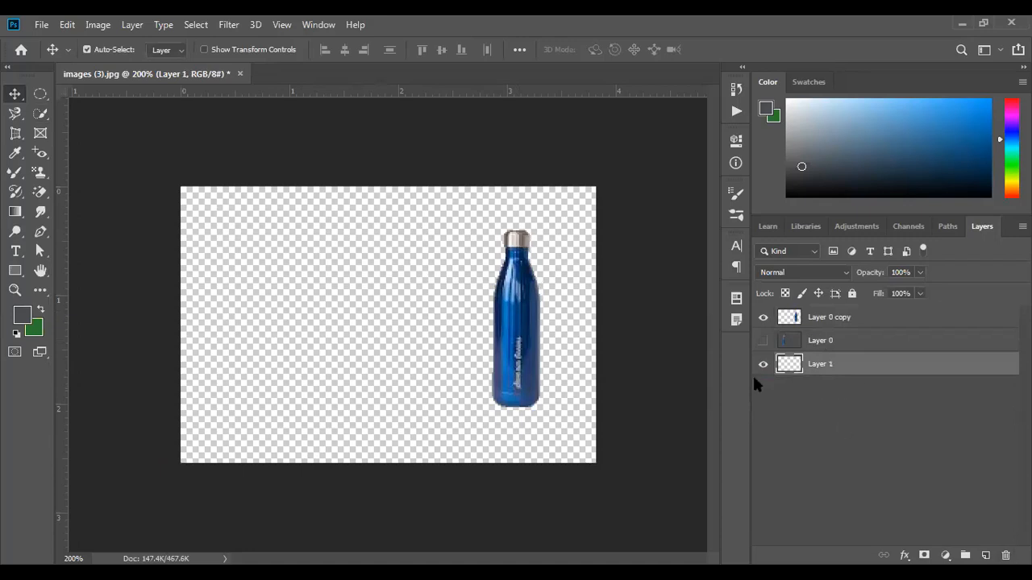
pyautogui.click(520, 342)
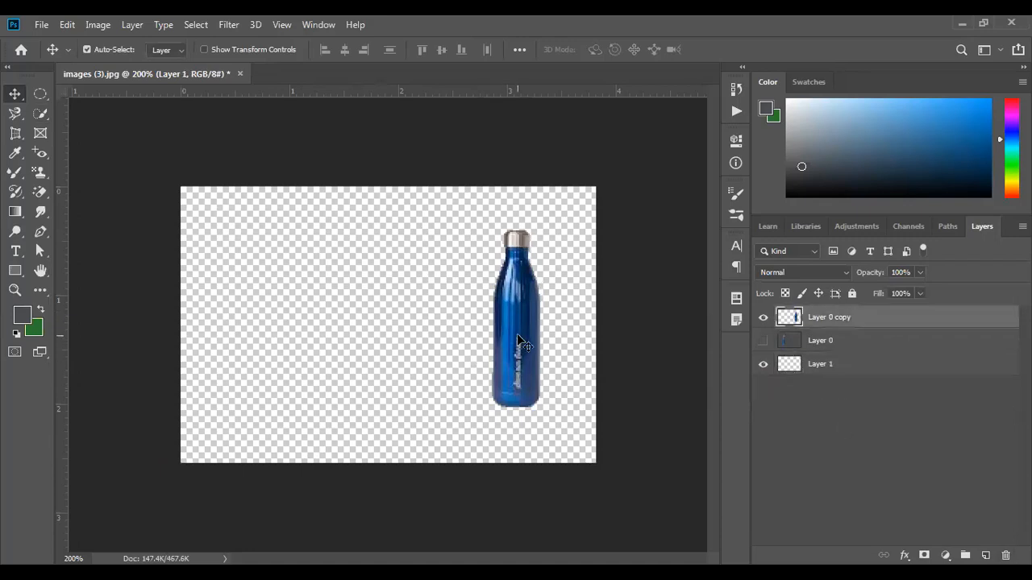
pyautogui.hotkey('ctrl', 'z')
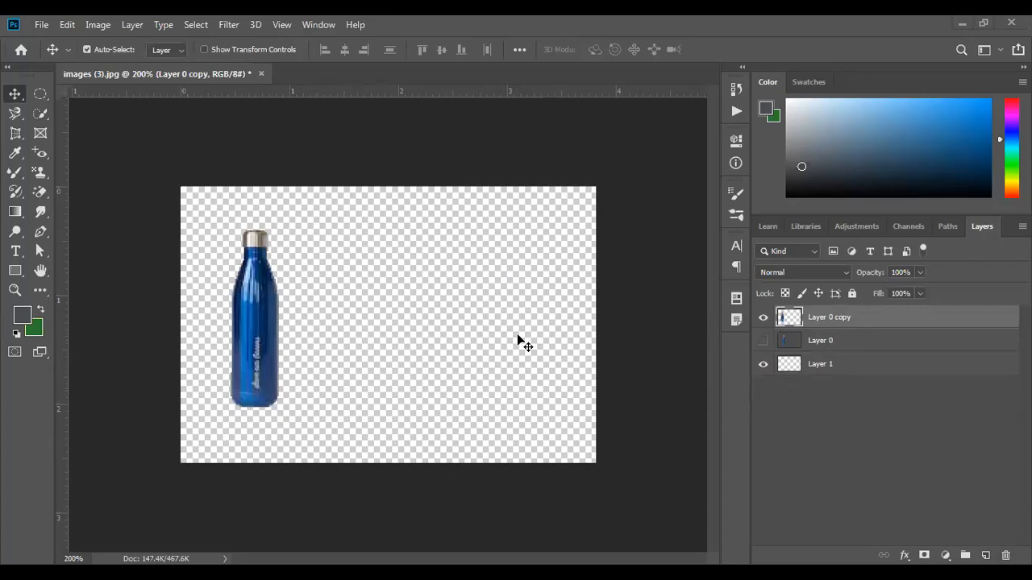
# - Enable a Drop Shadow on the bottle layer in dark grey 39393c
pyautogui.rightClick(878, 321)
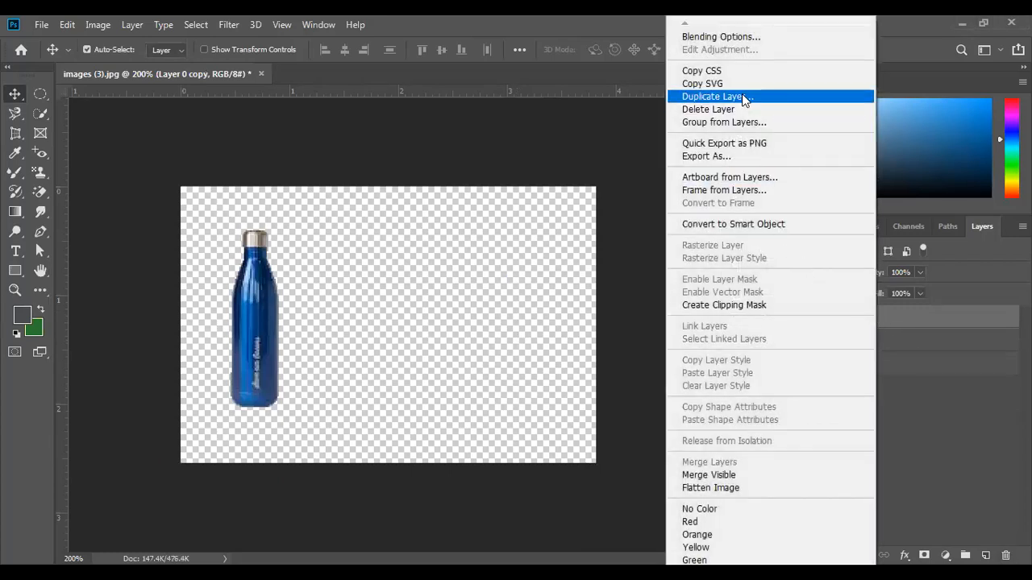
pyautogui.click(734, 37)
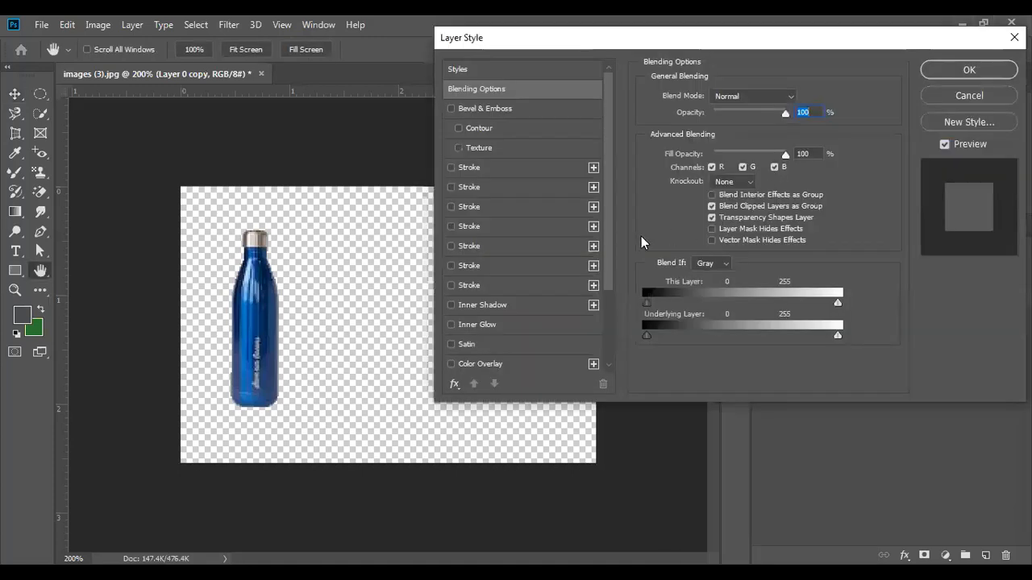
pyautogui.scroll(-3, 518, 316)
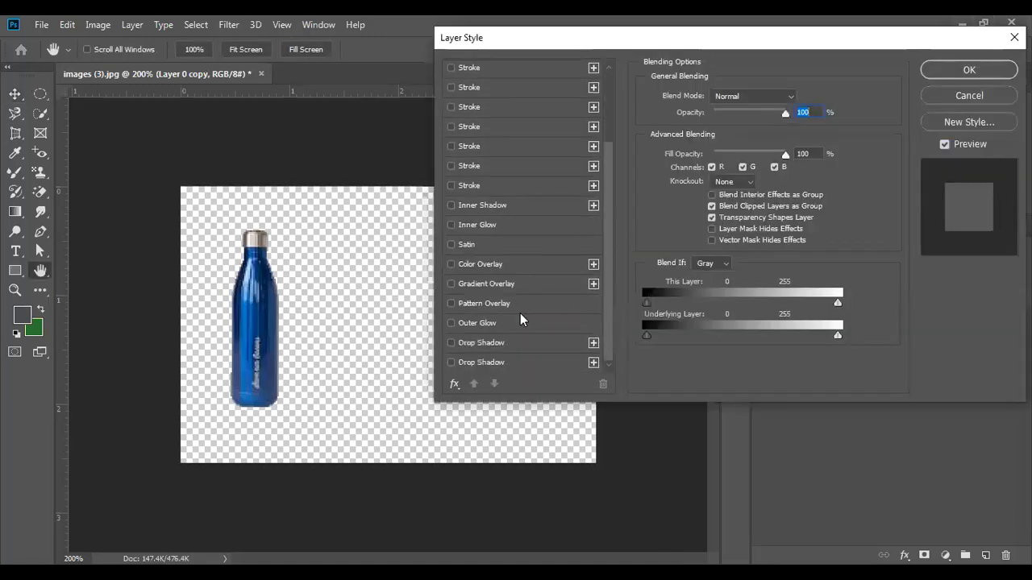
pyautogui.click(450, 343)
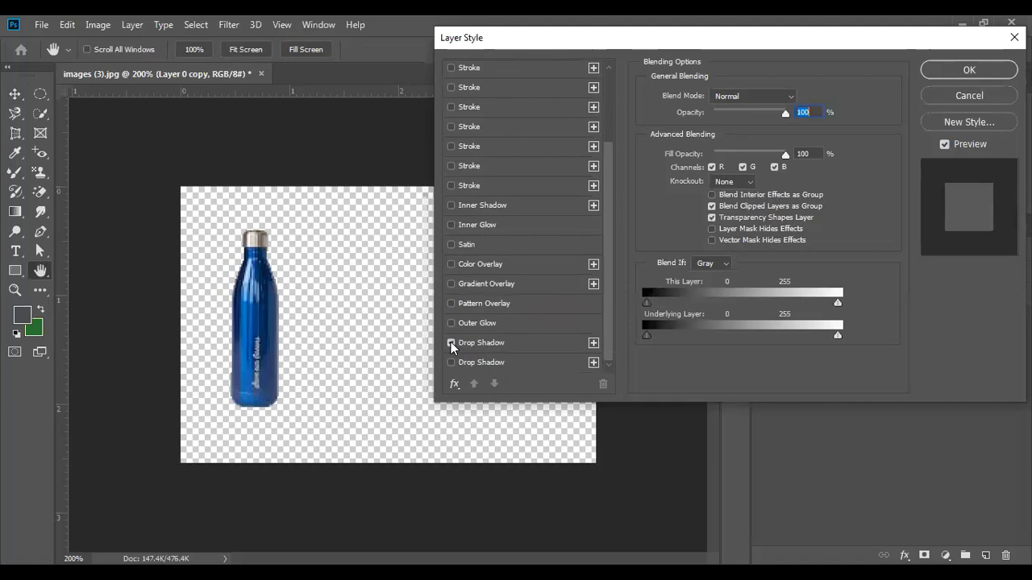
pyautogui.click(507, 342)
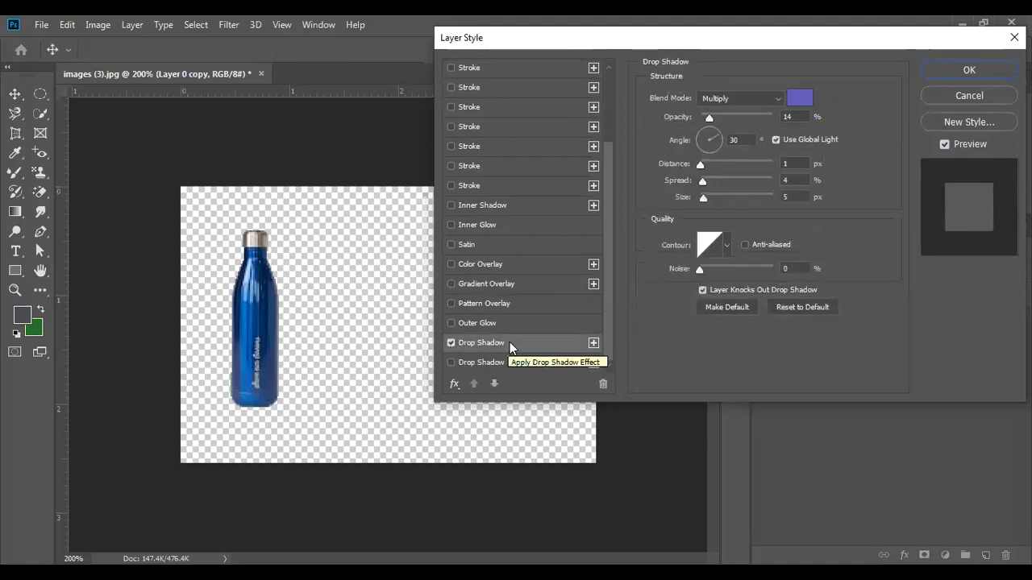
pyautogui.click(795, 95)
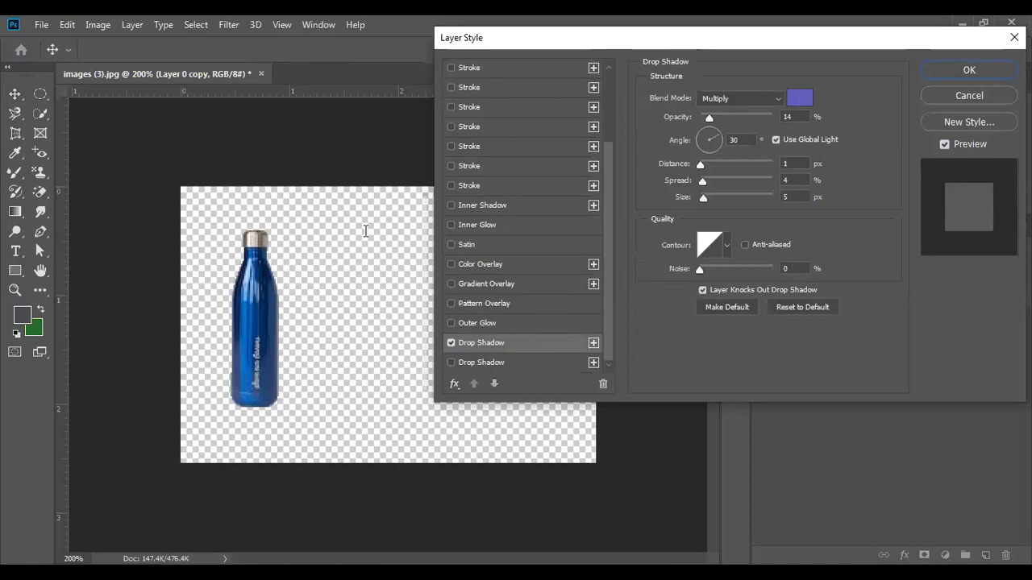
pyautogui.moveTo(116, 249)
pyautogui.mouseDown()
pyautogui.moveTo(104, 251)
pyautogui.moveTo(127, 242)
pyautogui.moveTo(101, 257)
pyautogui.mouseUp()
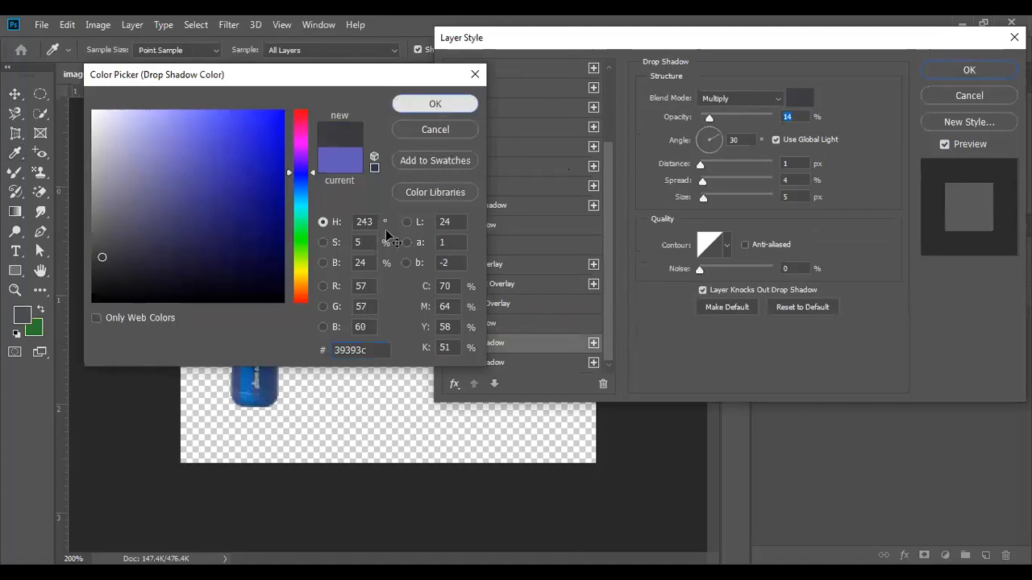
pyautogui.click(435, 105)
# - Set the shadow to Normal, 72% opacity, spread 0, size 24, 14° angle, and apply
pyautogui.click(720, 141)
pyautogui.click(722, 143)
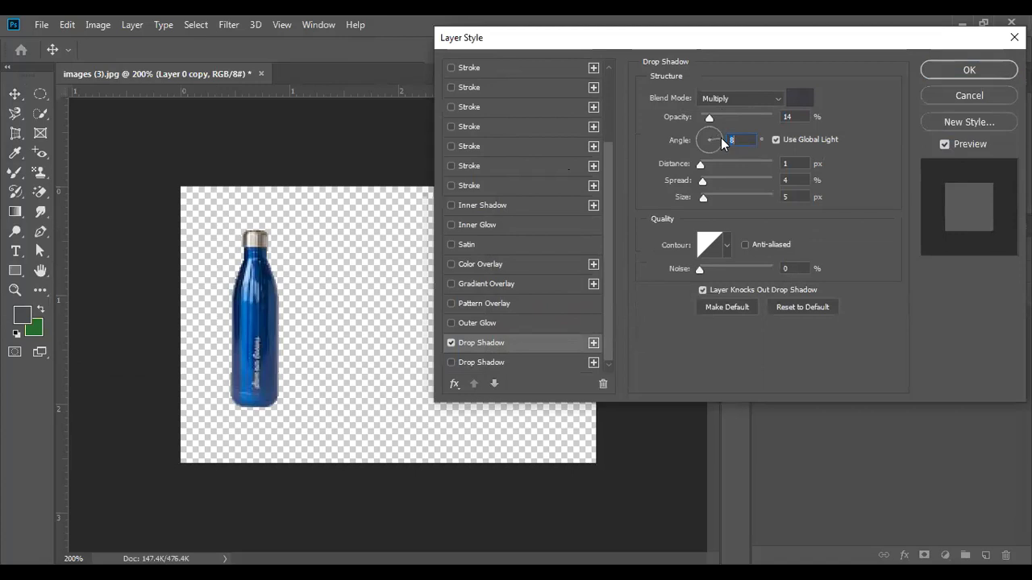
pyautogui.click(716, 134)
pyautogui.moveTo(700, 166); pyautogui.dragTo(712, 197)
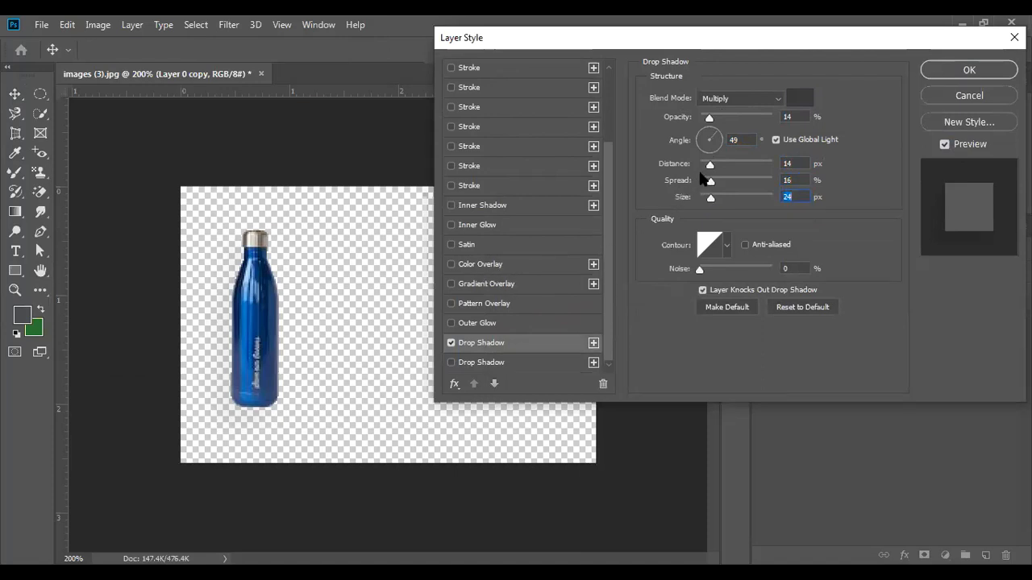
pyautogui.click(778, 101)
pyautogui.click(744, 117)
pyautogui.moveTo(709, 121); pyautogui.dragTo(754, 121)
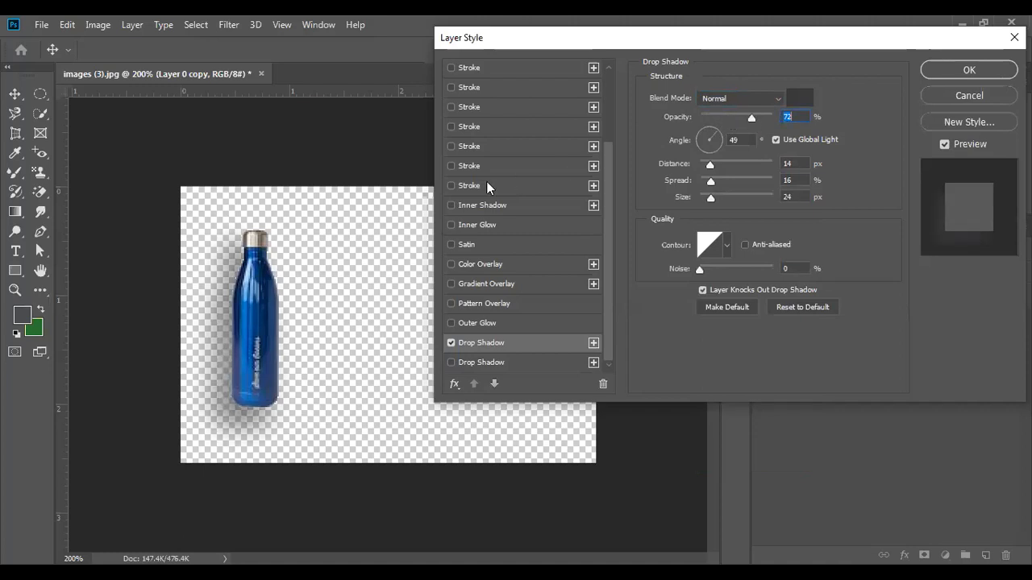
pyautogui.moveTo(711, 183); pyautogui.dragTo(700, 184)
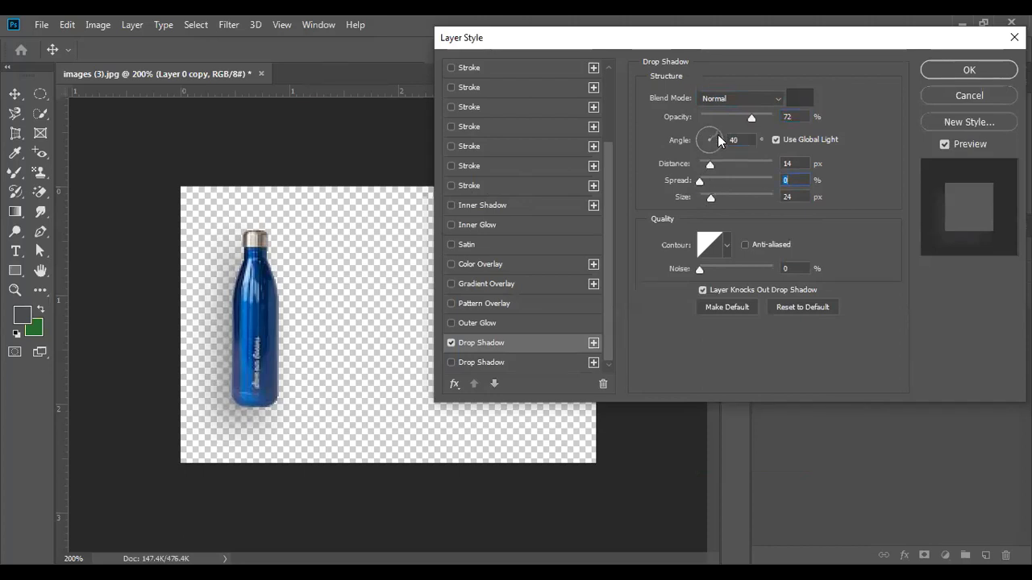
pyautogui.moveTo(717, 140); pyautogui.dragTo(716, 149)
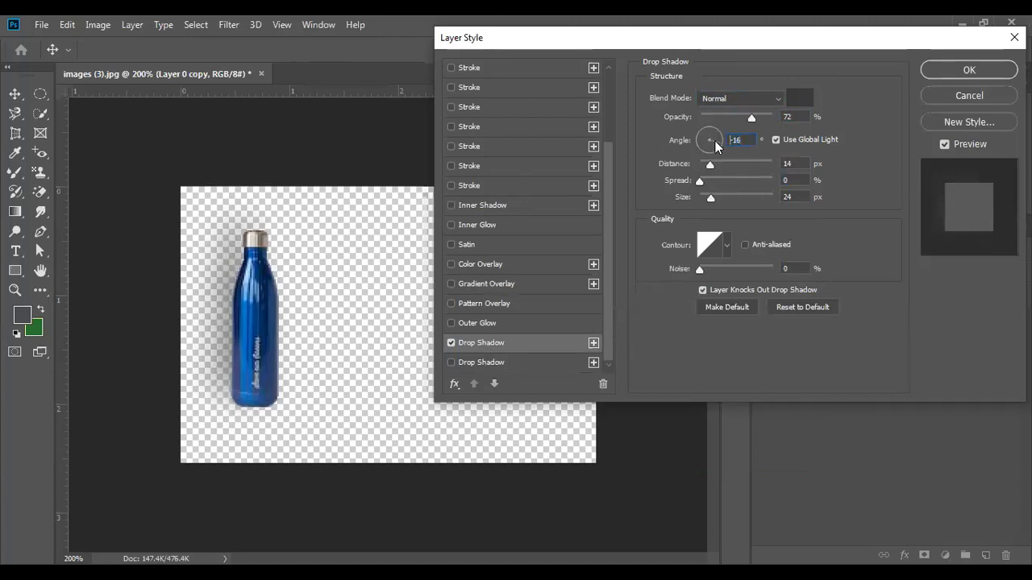
pyautogui.moveTo(714, 140); pyautogui.dragTo(720, 132)
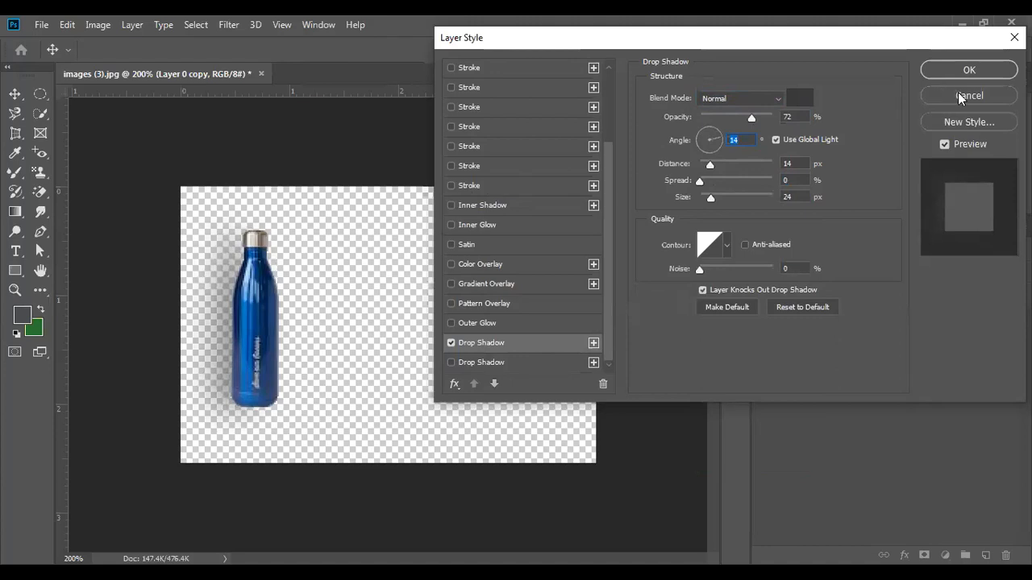
pyautogui.click(969, 70)
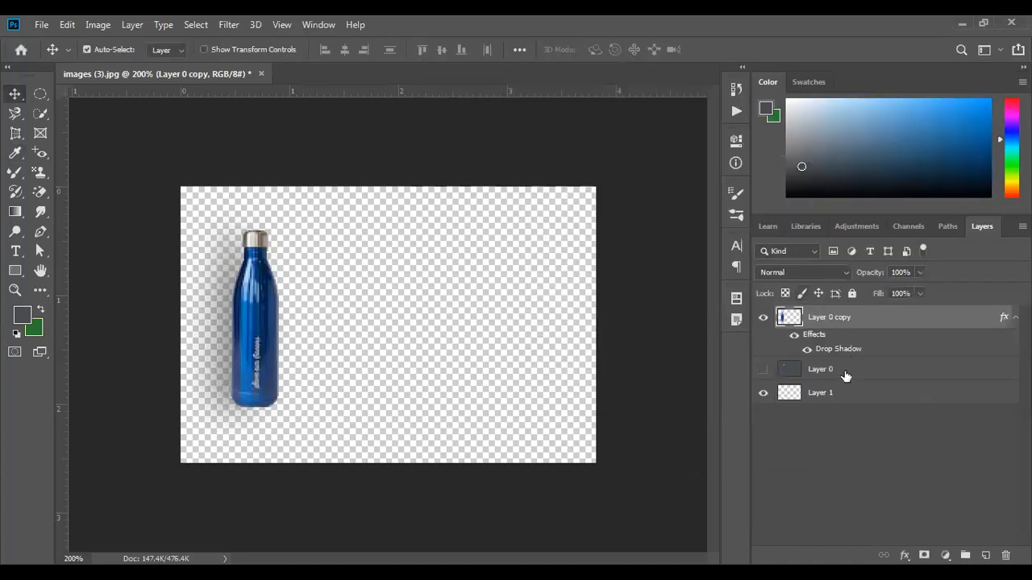
# - Fill Layer 1 with near-white f5fafd as the background
pyautogui.click(798, 393)
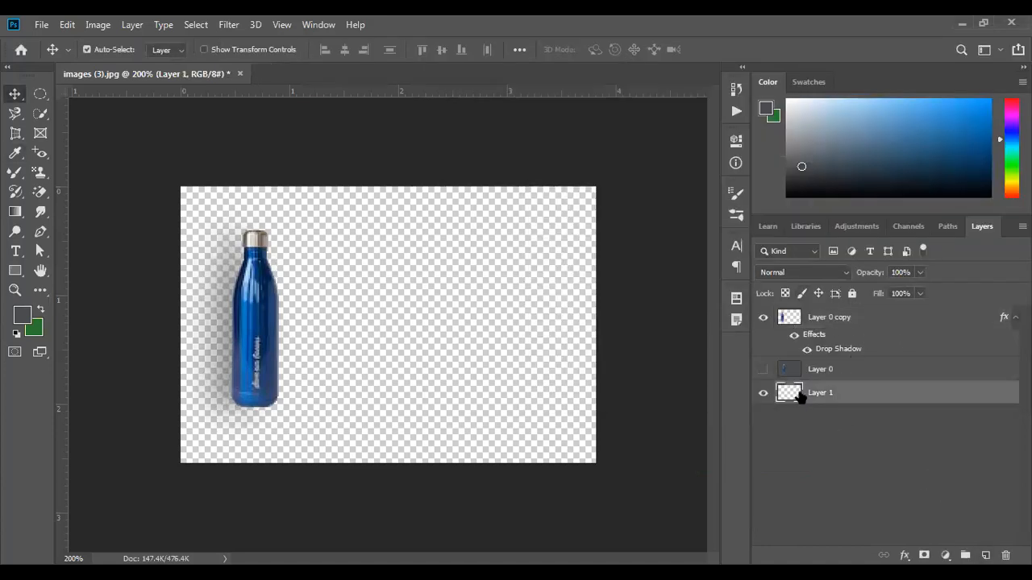
pyautogui.click(24, 317)
pyautogui.click(97, 111)
pyautogui.click(427, 105)
pyautogui.press('v')
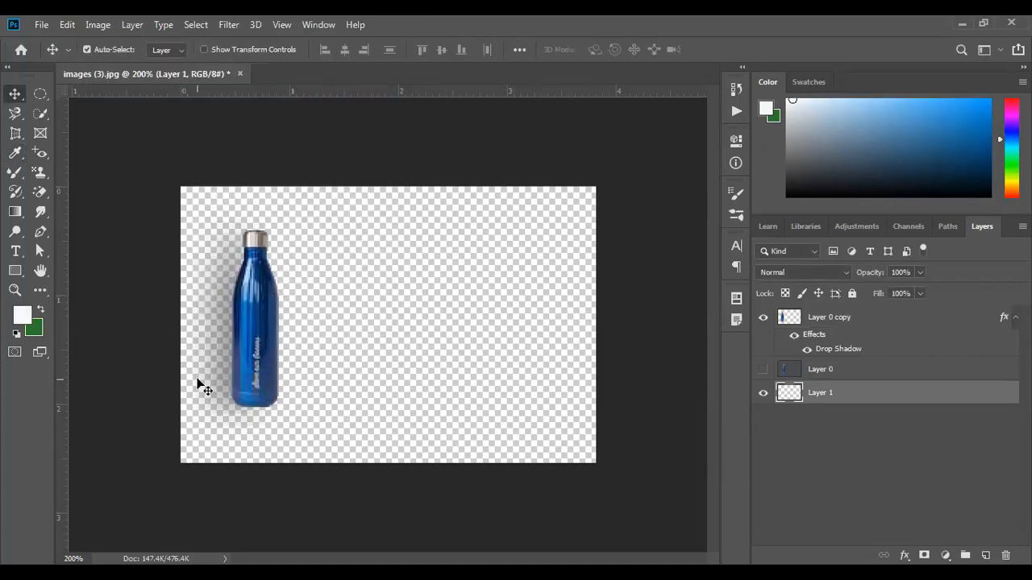
pyautogui.hotkey('alt', 'BackSpace')
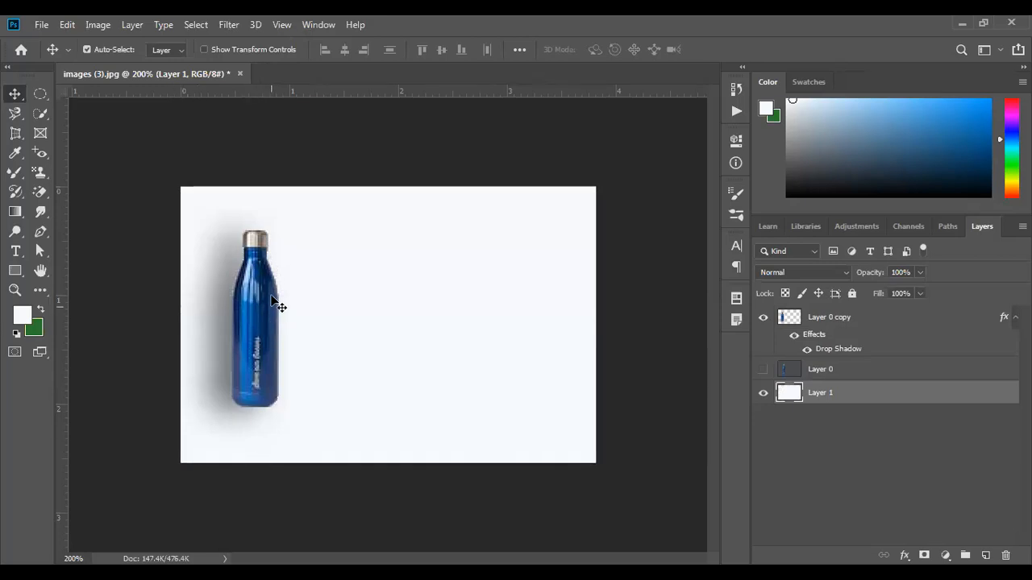
# - Reopen the Layer Style settings for the bottle's Layer 0 copy
pyautogui.click(798, 335)
pyautogui.press('h')
pyautogui.doubleClick(798, 335)
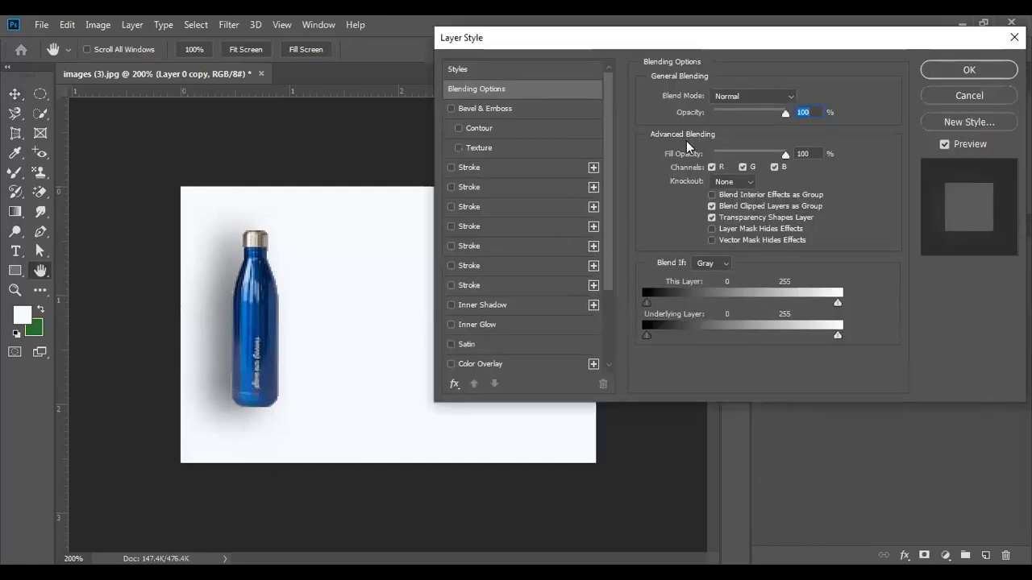
# - Reduce the shadow distance, lower opacity to 34%, swing the angle to -159°, and apply
pyautogui.scroll(-3, 524, 306)
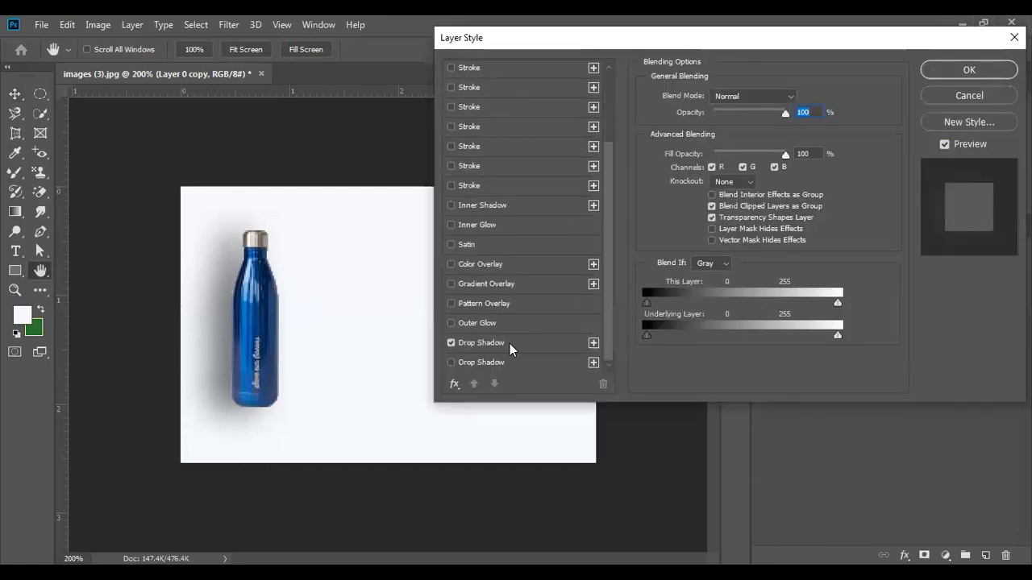
pyautogui.click(510, 343)
pyautogui.moveTo(722, 135); pyautogui.dragTo(717, 145)
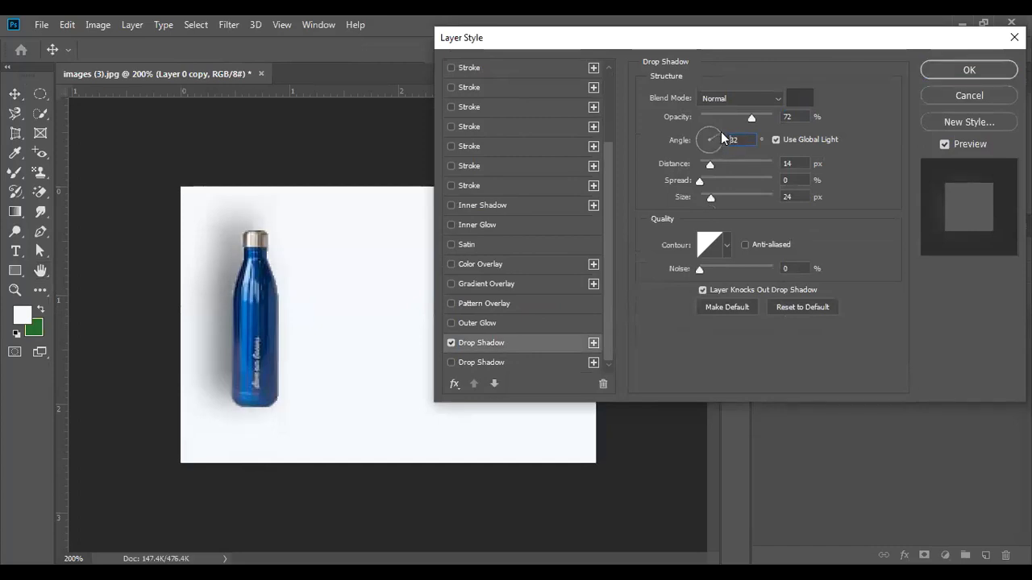
pyautogui.moveTo(709, 171)
pyautogui.mouseDown()
pyautogui.moveTo(698, 165)
pyautogui.moveTo(706, 166)
pyautogui.moveTo(706, 199)
pyautogui.moveTo(703, 184)
pyautogui.mouseUp()
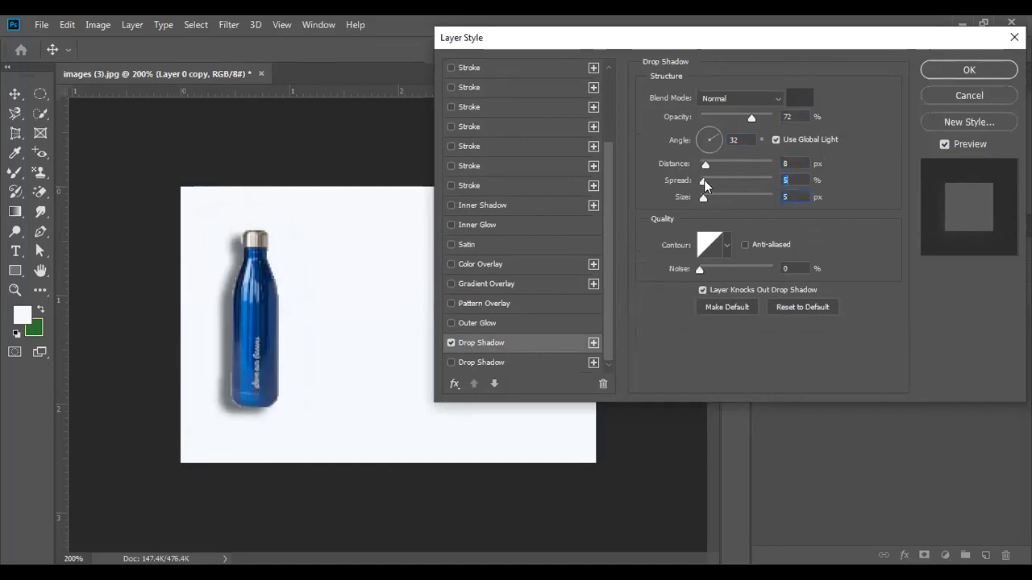
pyautogui.moveTo(748, 119); pyautogui.dragTo(724, 119)
pyautogui.click(717, 137)
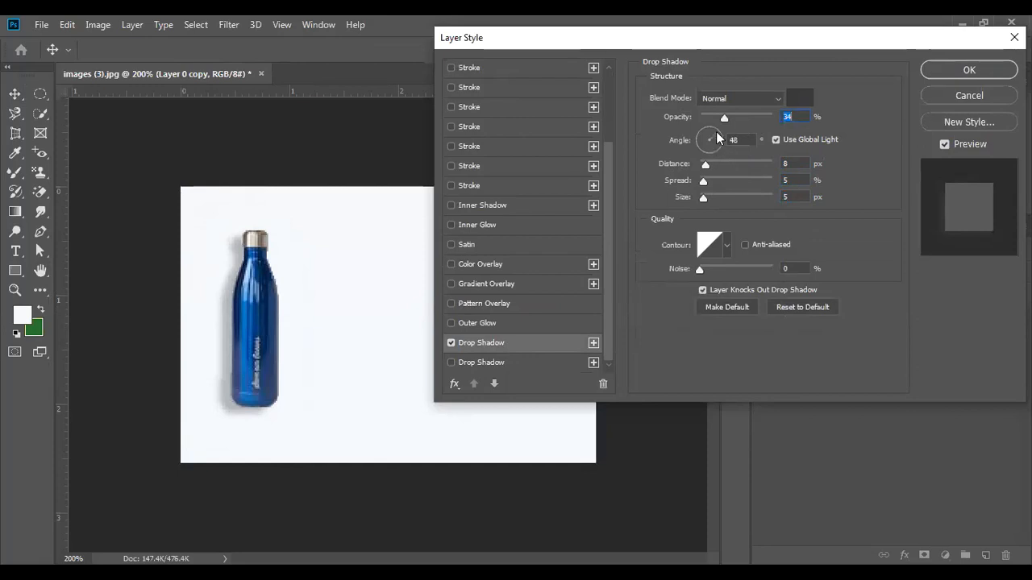
pyautogui.moveTo(717, 140); pyautogui.dragTo(705, 145)
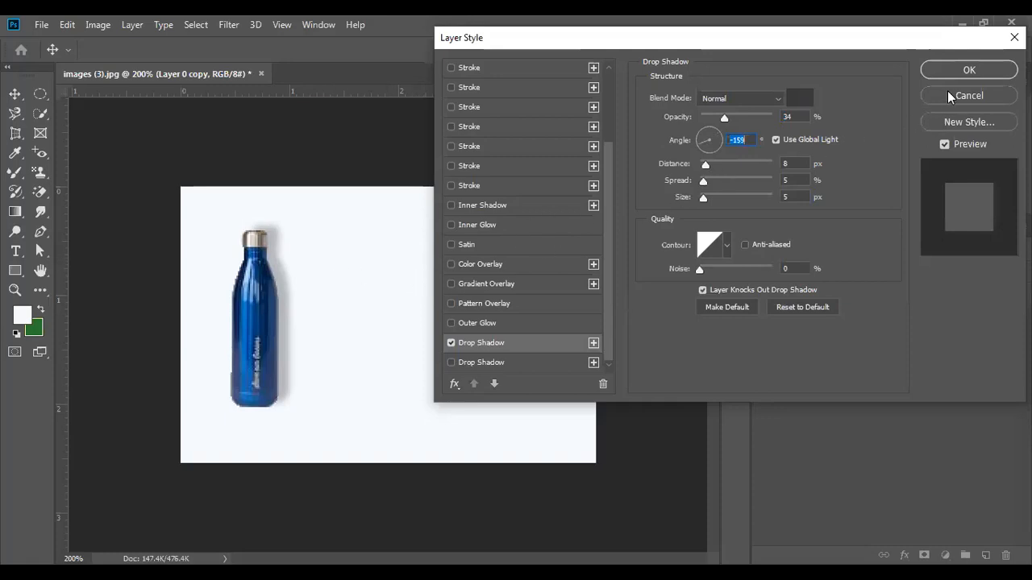
pyautogui.click(969, 71)
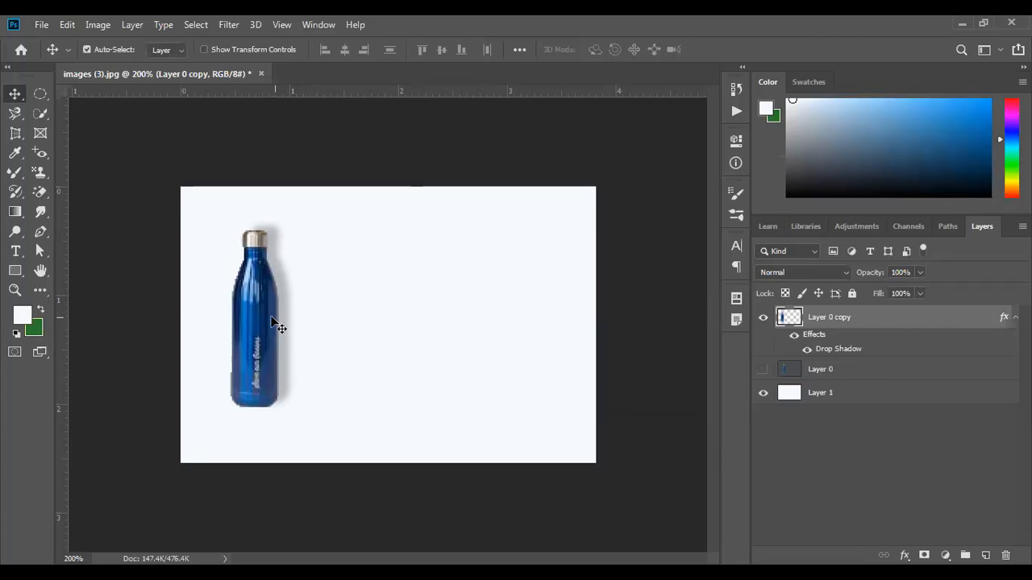
# - Nudge the bottle slightly right, hide Layer 0 copy and show the original Layer 0
pyautogui.moveTo(271, 321)
pyautogui.mouseDown()
pyautogui.moveTo(461, 323)
pyautogui.moveTo(322, 321)
pyautogui.moveTo(277, 317)
pyautogui.moveTo(280, 308)
pyautogui.mouseUp()
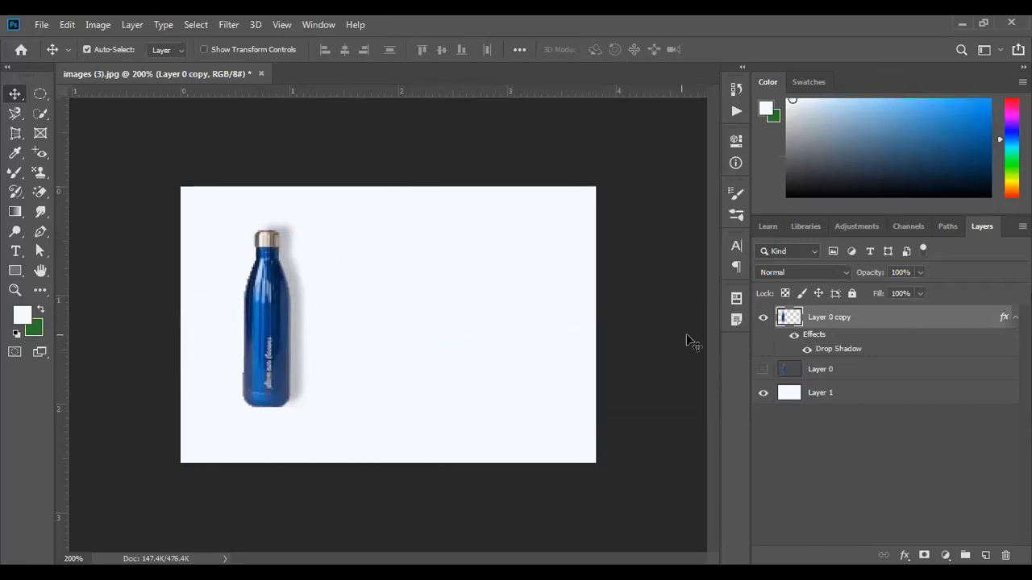
pyautogui.click(763, 316)
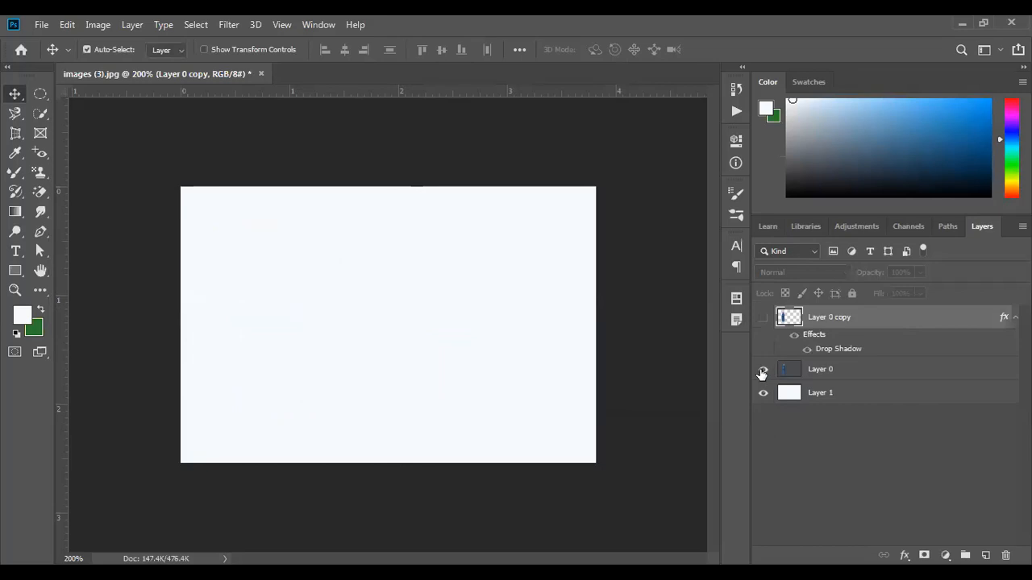
pyautogui.click(763, 370)
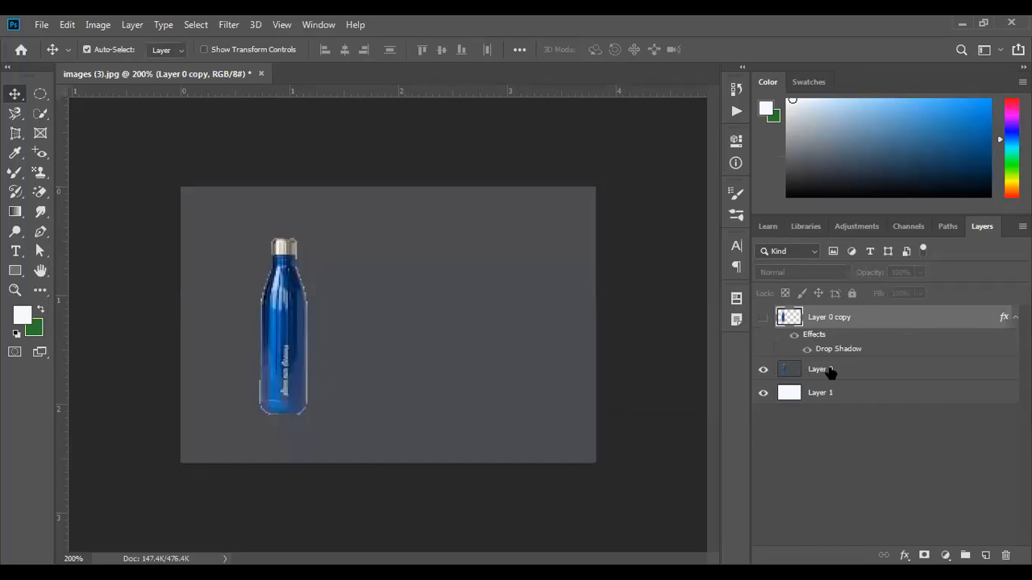
# - Open the Blending Options (Layer Style) for Layer 0
pyautogui.rightClick(831, 372)
pyautogui.click(707, 36)
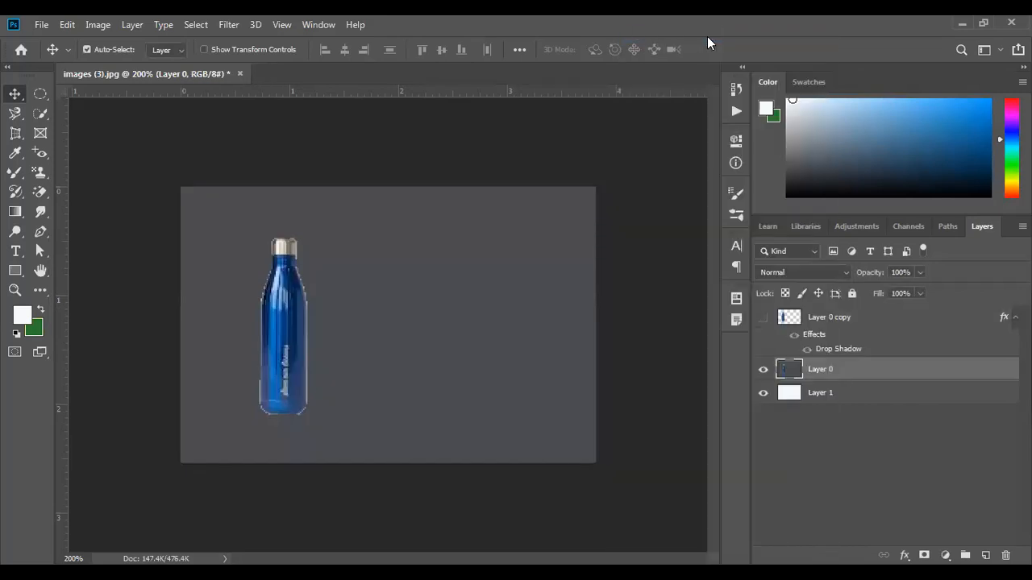
pyautogui.scroll(-3, 498, 340)
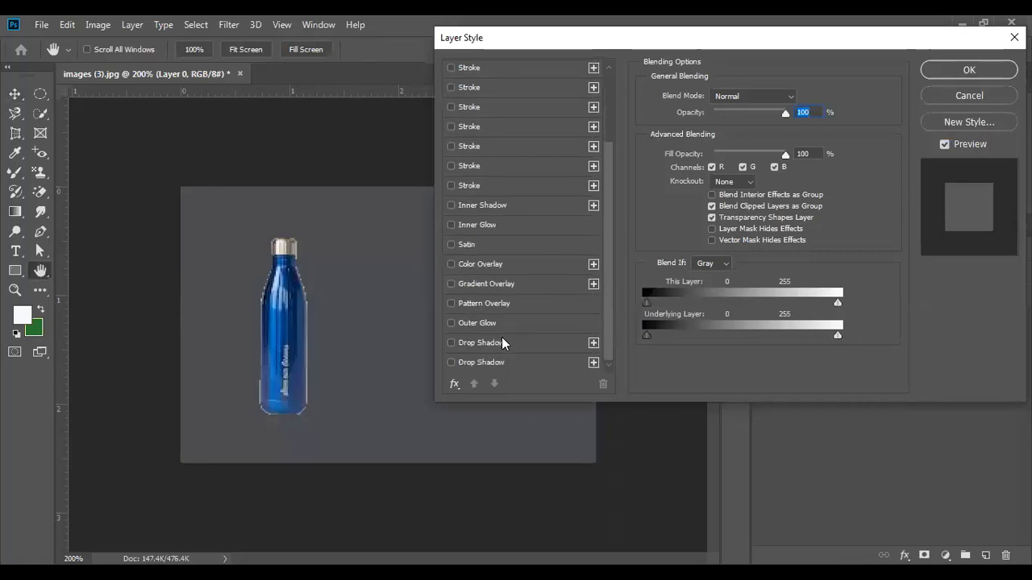
# - Give Layer 0 a drop shadow: -143° angle, 50 px distance, 25% spread, 46 px size, 61% opacity
pyautogui.click(464, 342)
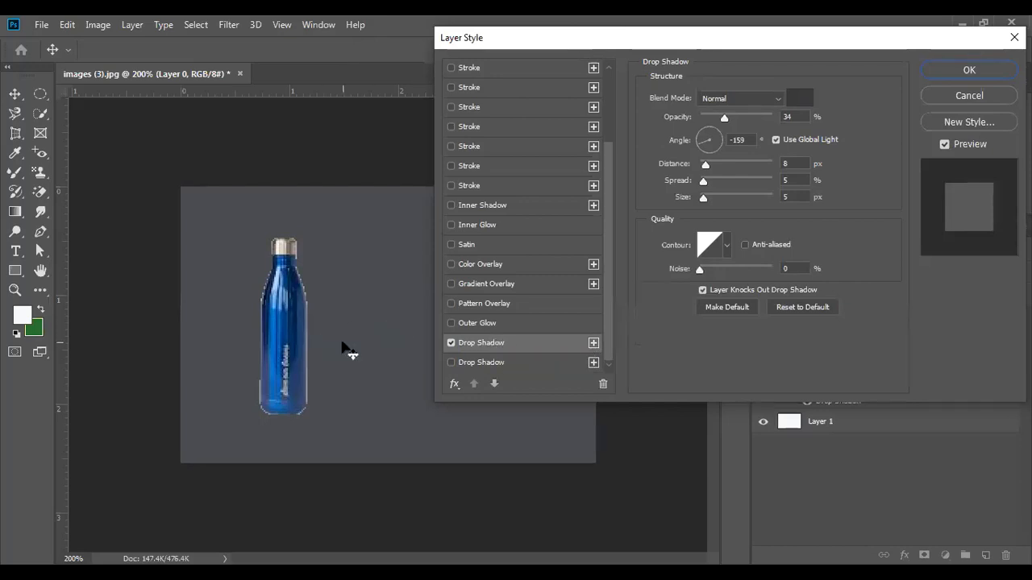
pyautogui.moveTo(346, 350); pyautogui.dragTo(284, 333)
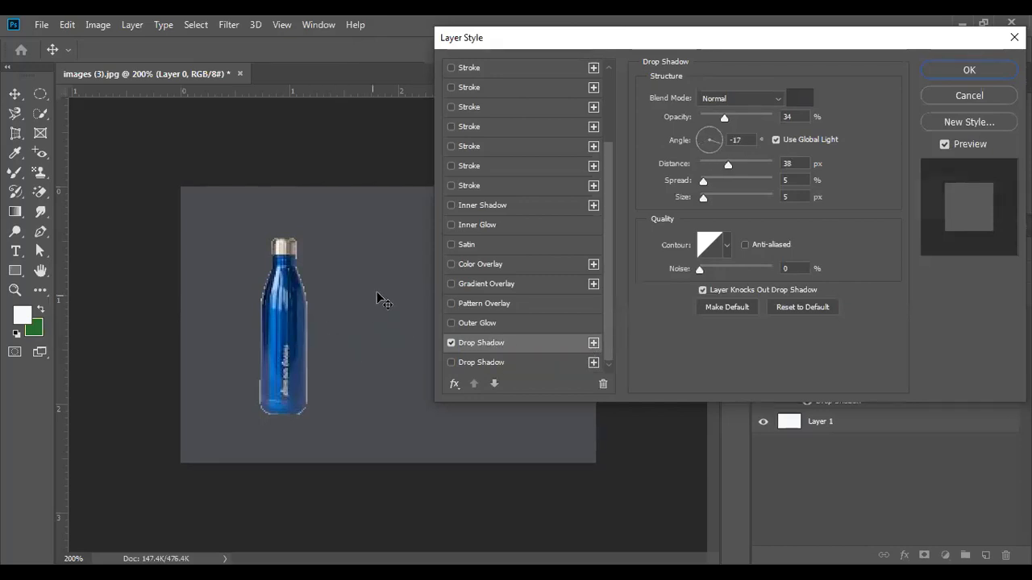
pyautogui.moveTo(717, 139); pyautogui.dragTo(717, 197)
pyautogui.click(725, 165)
pyautogui.moveTo(725, 117); pyautogui.dragTo(744, 118)
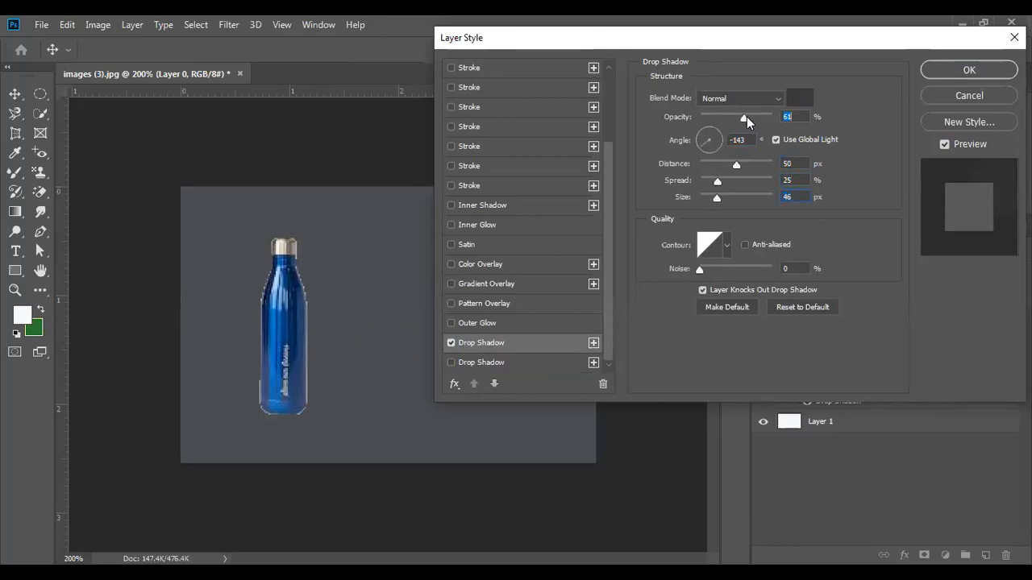
pyautogui.click(955, 72)
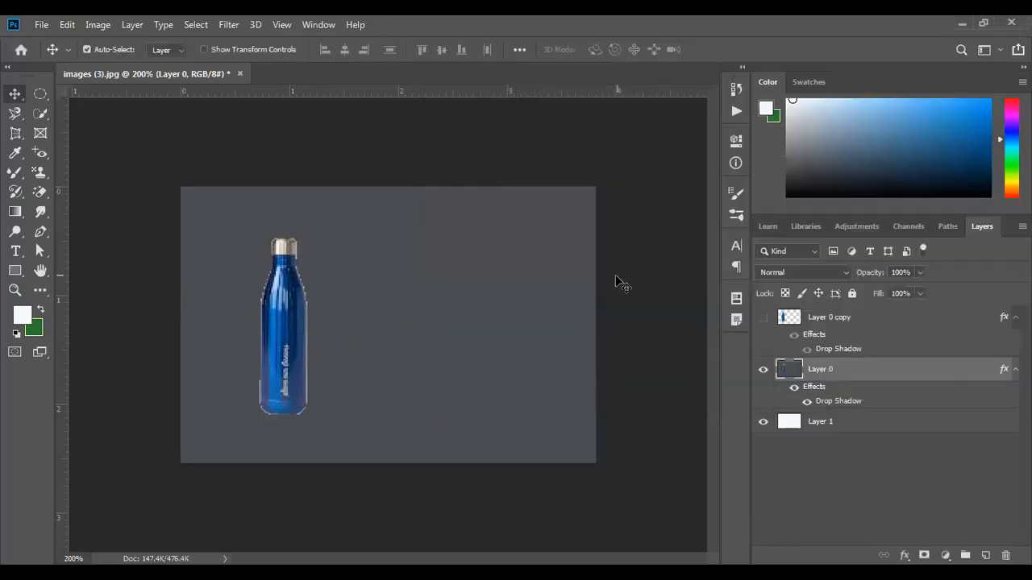
pyautogui.moveTo(486, 362); pyautogui.dragTo(349, 360)
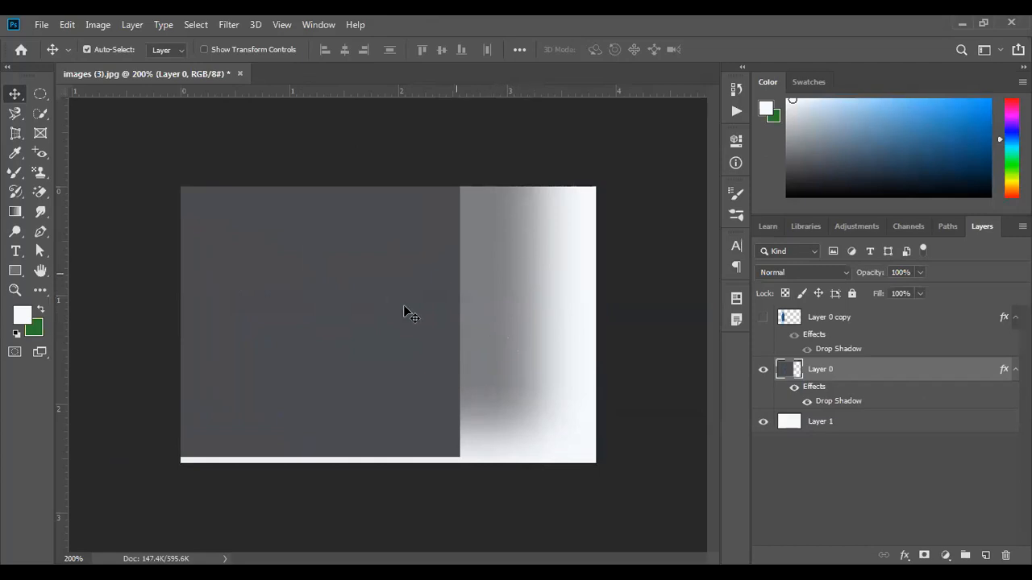
pyautogui.moveTo(424, 267); pyautogui.dragTo(394, 342)
pyautogui.moveTo(482, 405); pyautogui.dragTo(405, 368)
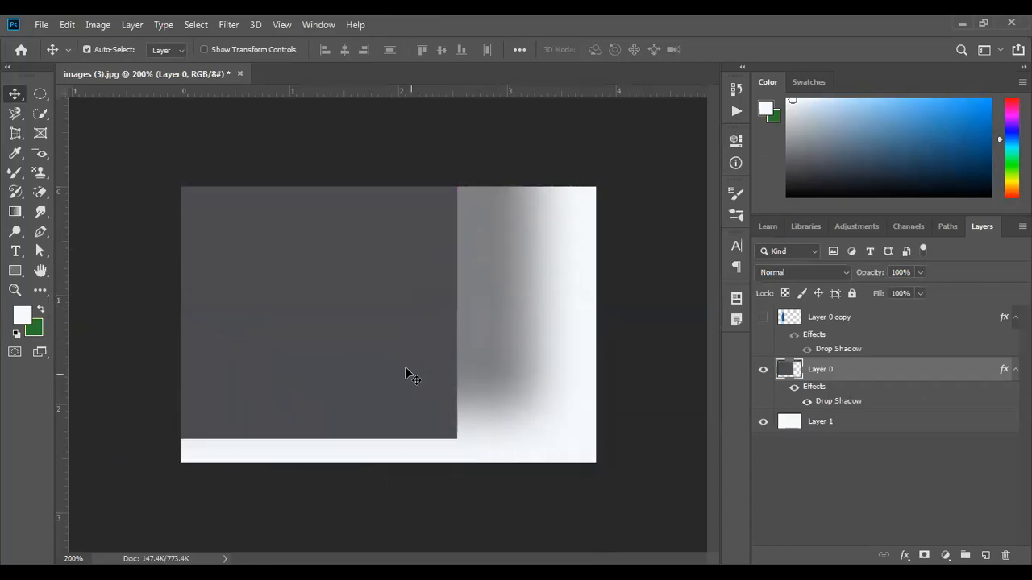
pyautogui.moveTo(391, 335); pyautogui.dragTo(440, 261)
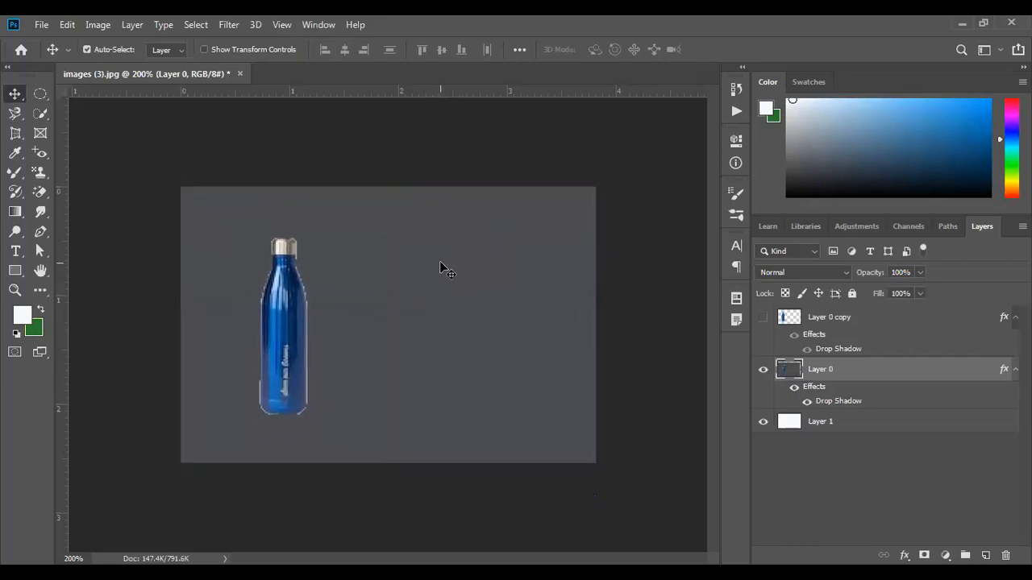
# - Show Layer 0 copy instead of Layer 0, move the bottle further left, and make green the foreground
pyautogui.click(762, 369)
pyautogui.click(762, 317)
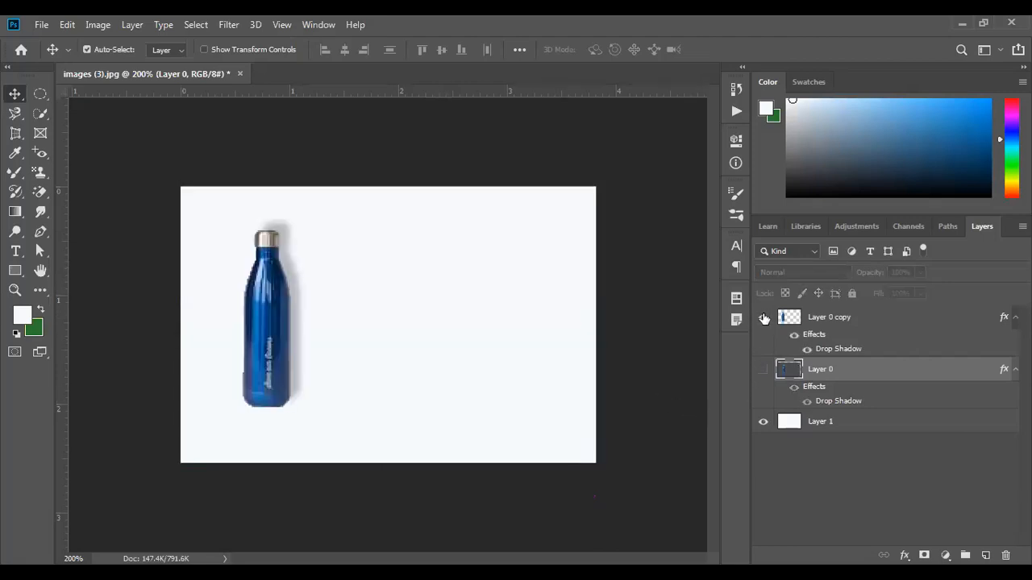
pyautogui.moveTo(289, 348); pyautogui.dragTo(396, 352)
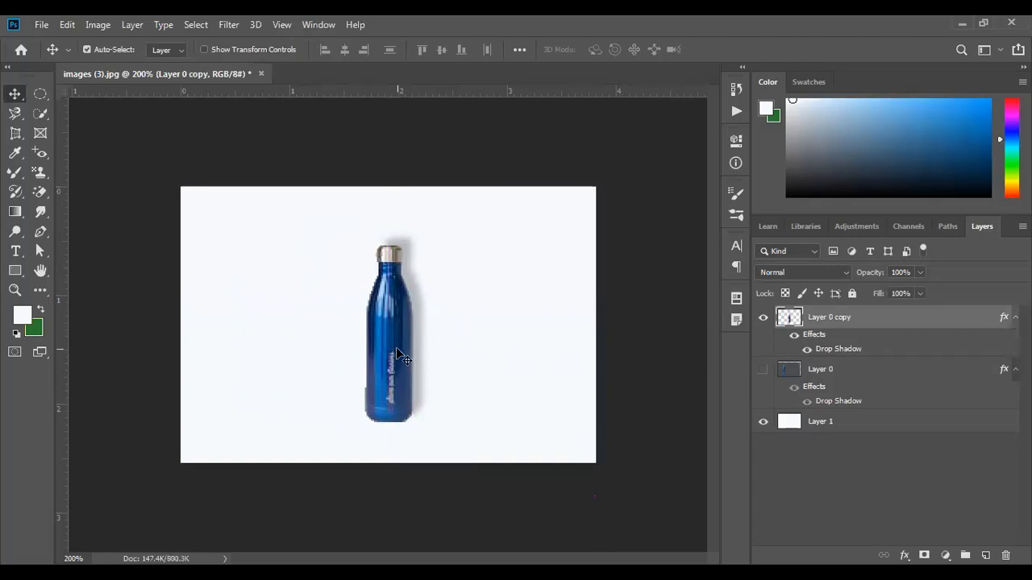
pyautogui.moveTo(396, 349); pyautogui.dragTo(254, 339)
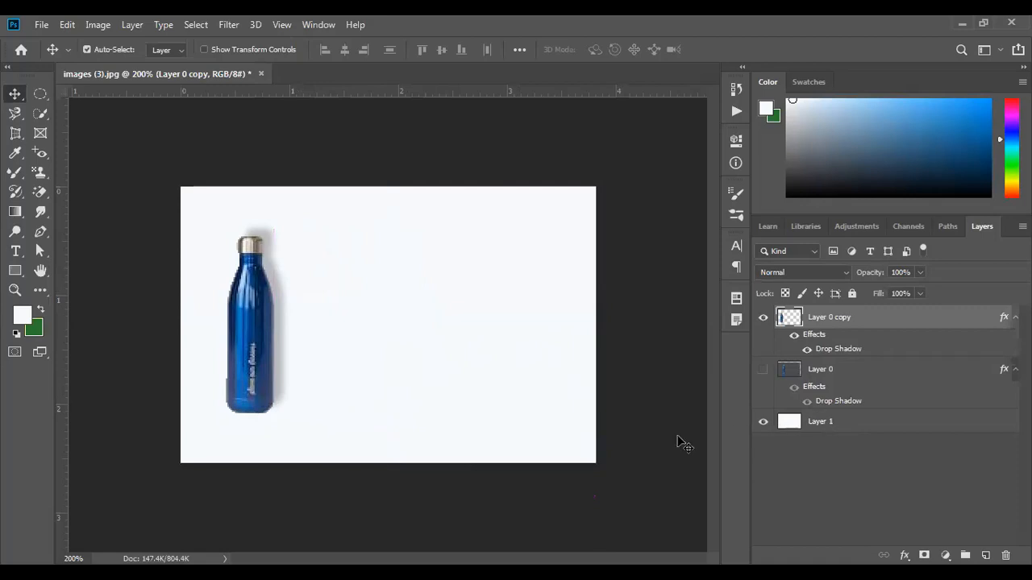
pyautogui.click(40, 309)
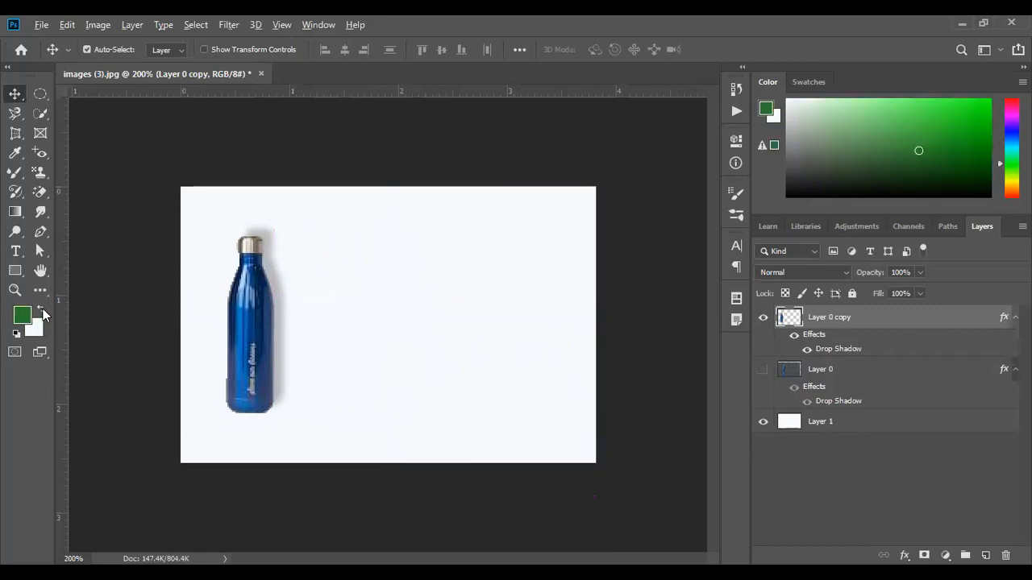
pyautogui.click(827, 421)
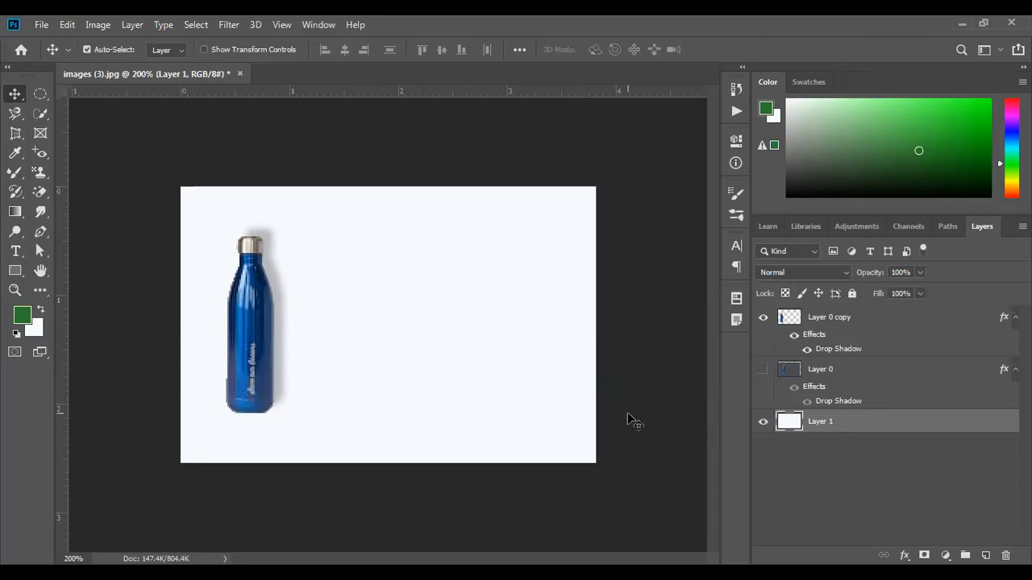
# - Try a green fill on Layer 1, undo it, then delete the hidden Layer 0
pyautogui.hotkey('alt', 'BackSpace')
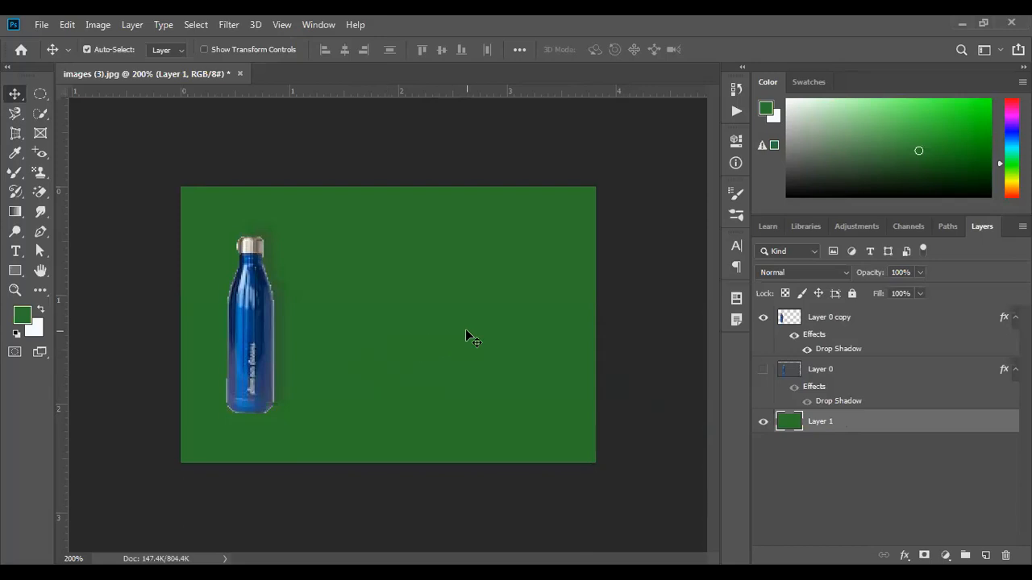
pyautogui.hotkey('ctrl', 'BackSpace')
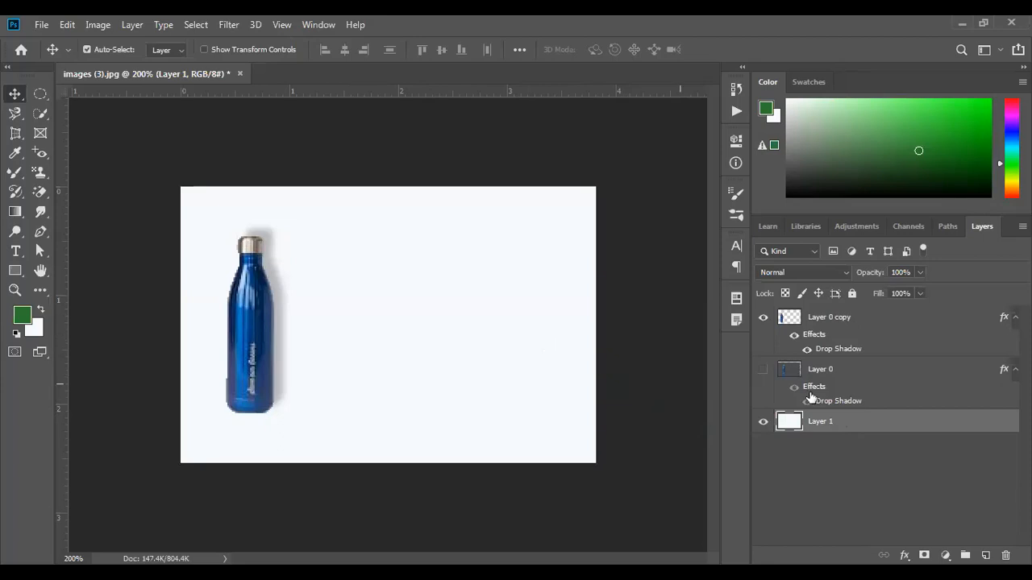
pyautogui.click(859, 378)
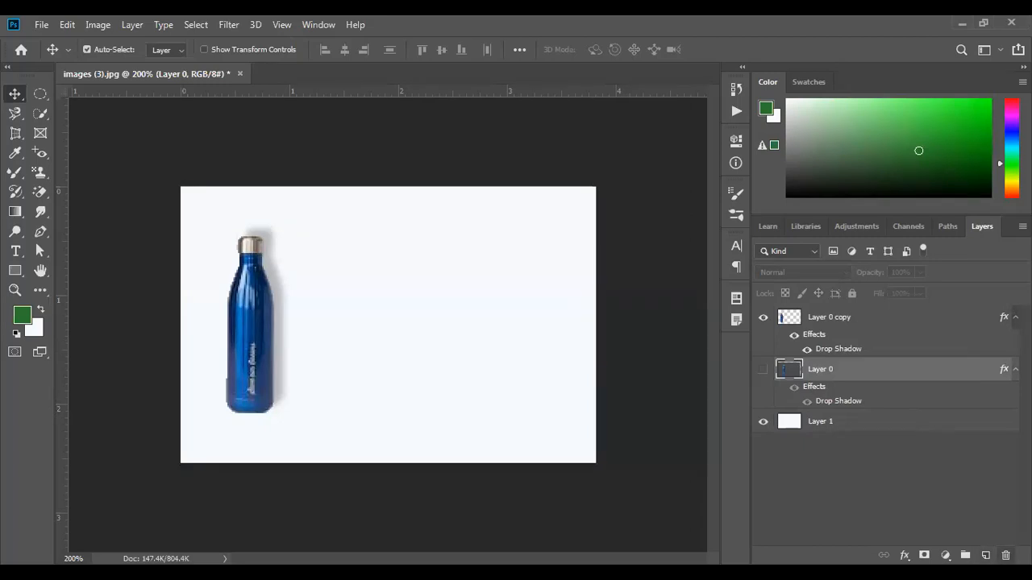
pyautogui.press('Delete')
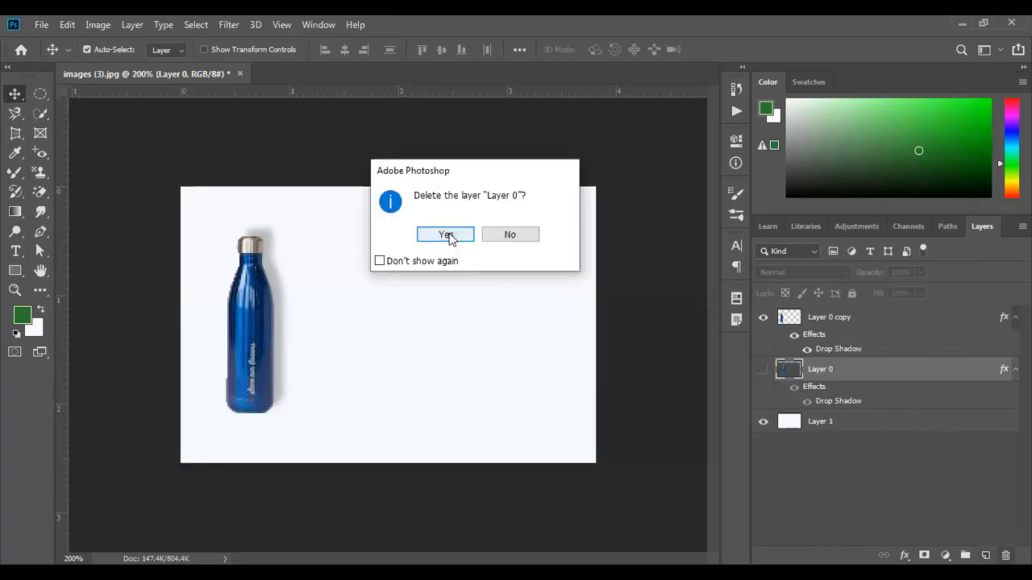
pyautogui.click(445, 235)
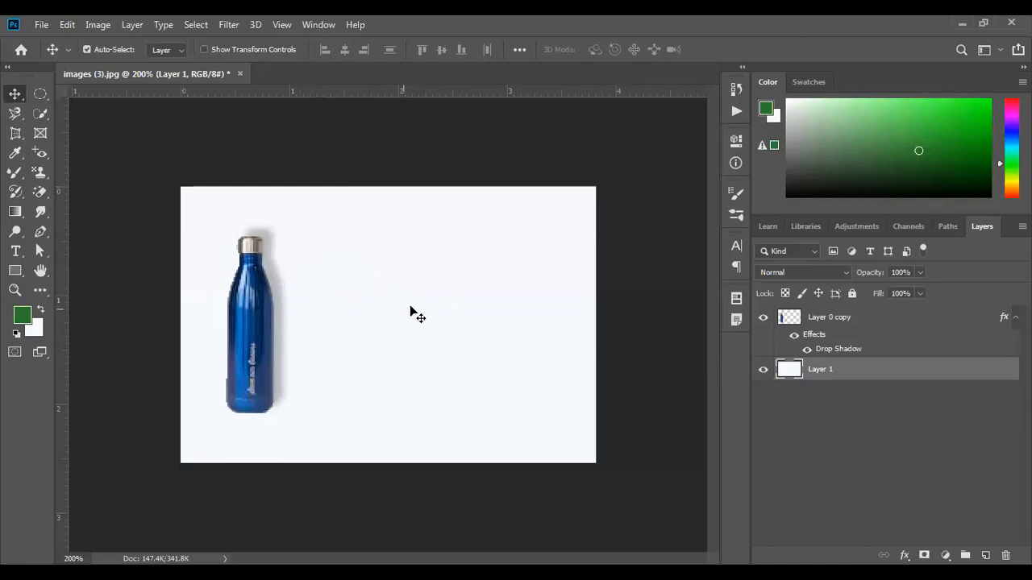
# - Hide the bottle's drop shadow effects and duplicate the bottle layer
pyautogui.click(805, 350)
pyautogui.click(806, 350)
pyautogui.click(794, 335)
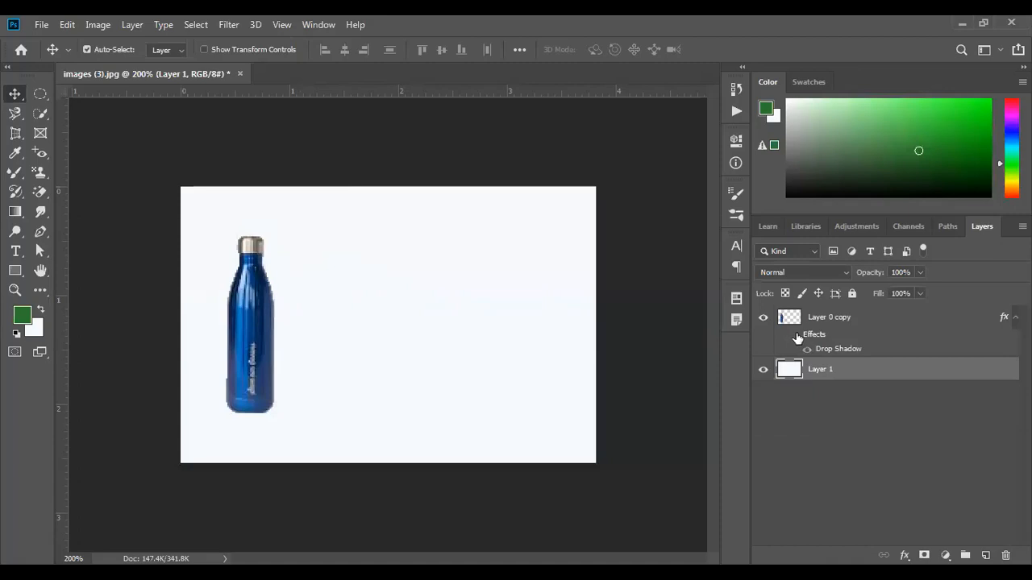
pyautogui.click(857, 320)
pyautogui.moveTo(894, 322); pyautogui.dragTo(985, 555)
# - Rotate the lower bottle copy 21.78° to lean behind the front one, and choose dark grey
pyautogui.click(818, 371)
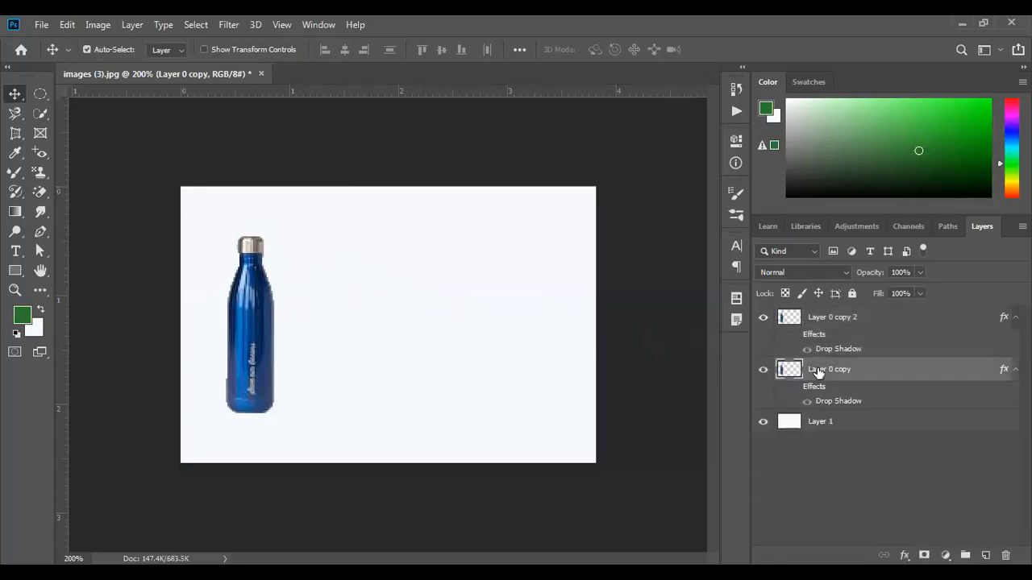
pyautogui.press('ctrl')
pyautogui.hotkey('ctrl', 't')
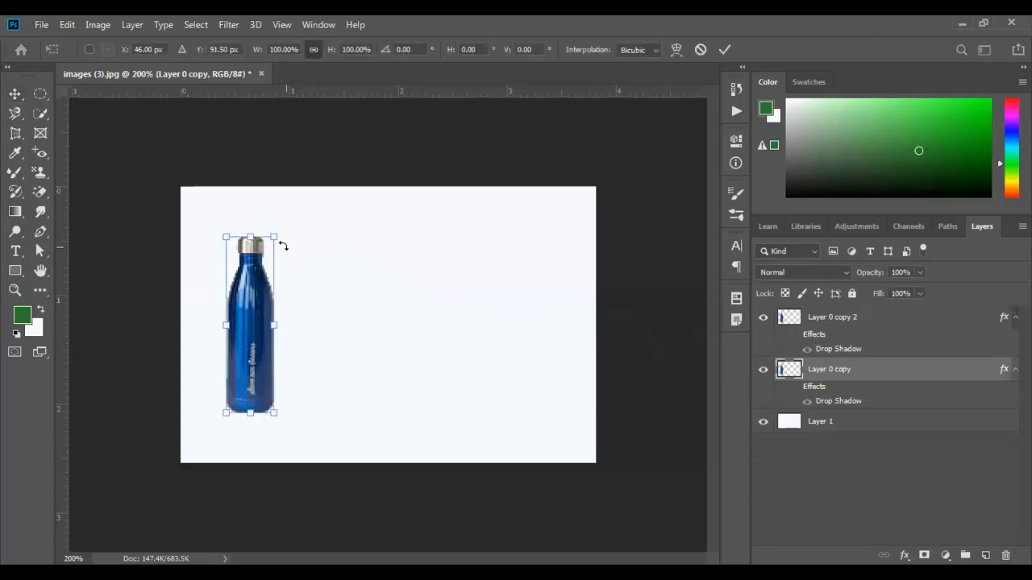
pyautogui.moveTo(296, 232); pyautogui.dragTo(312, 267)
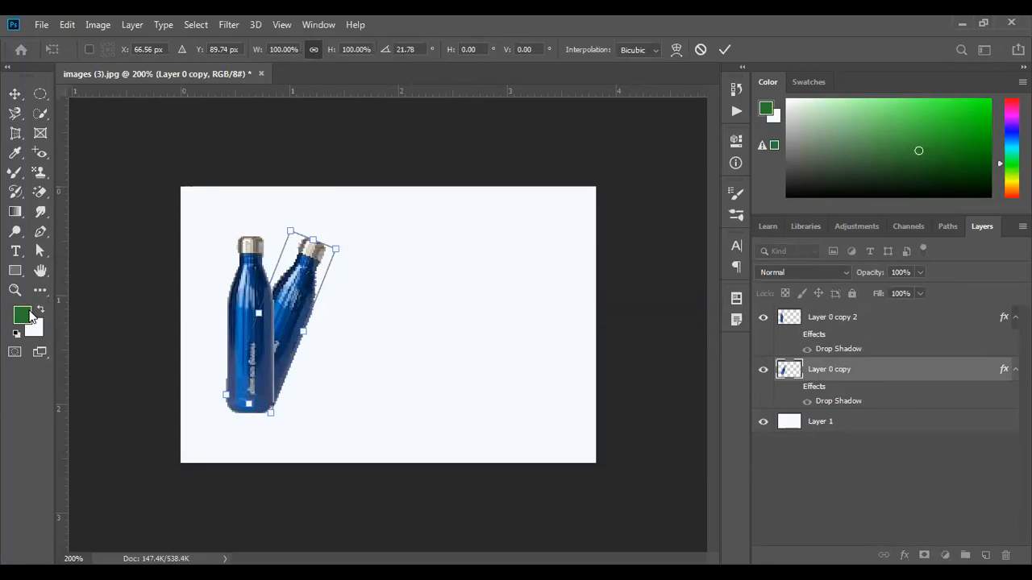
pyautogui.click(725, 49)
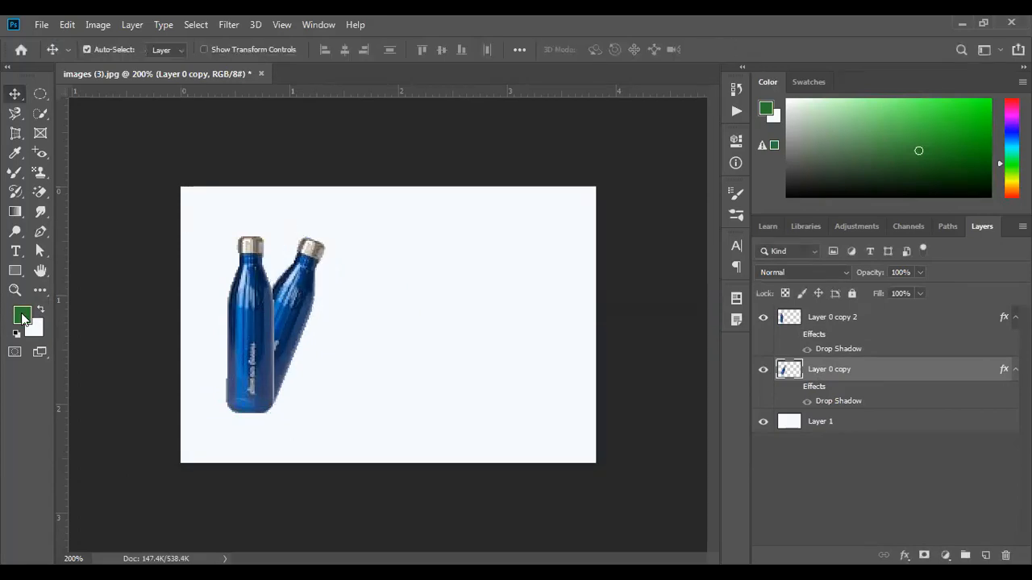
pyautogui.click(22, 316)
pyautogui.moveTo(109, 267)
pyautogui.mouseDown()
pyautogui.moveTo(101, 240)
pyautogui.moveTo(102, 264)
pyautogui.mouseUp()
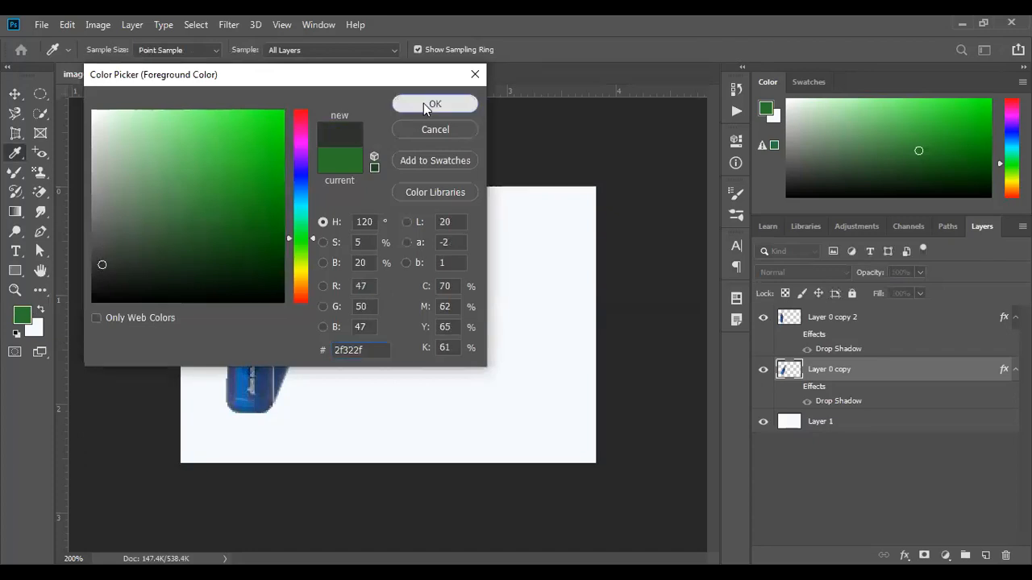
# - Load the back bottle copy's transparency as a selection, fill it dark grey, and deselect
pyautogui.click(423, 103)
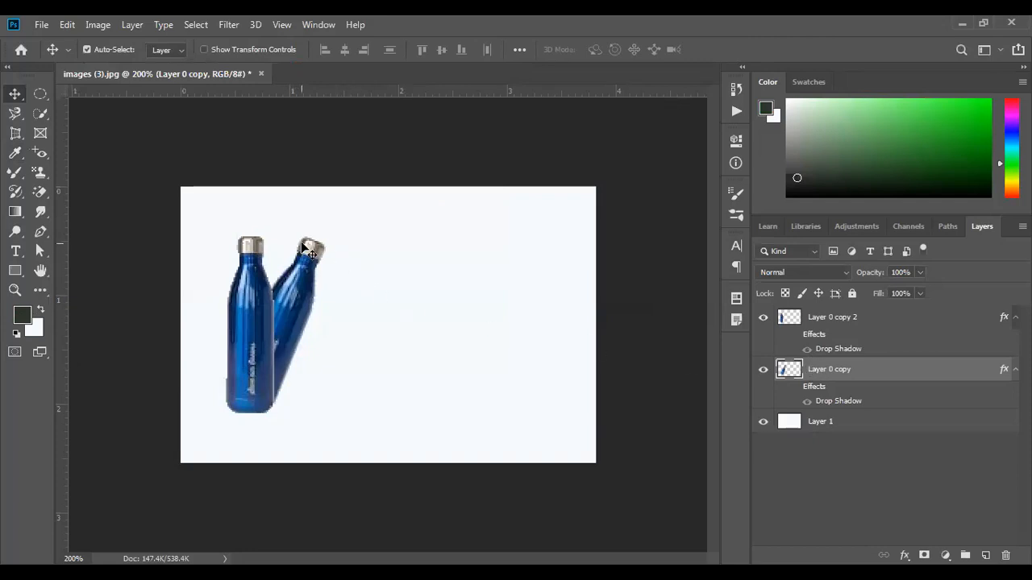
pyautogui.click(196, 24)
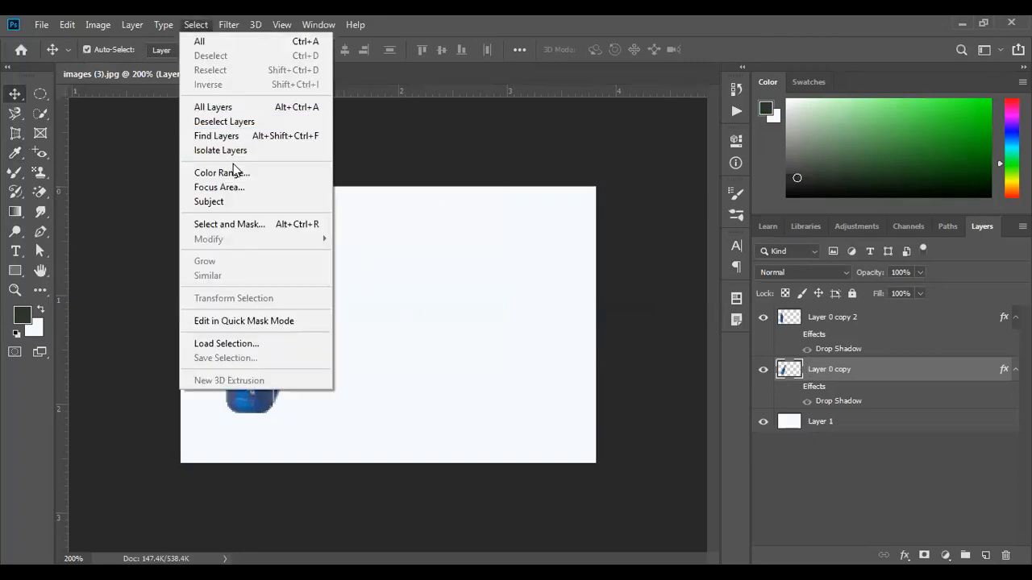
pyautogui.click(239, 342)
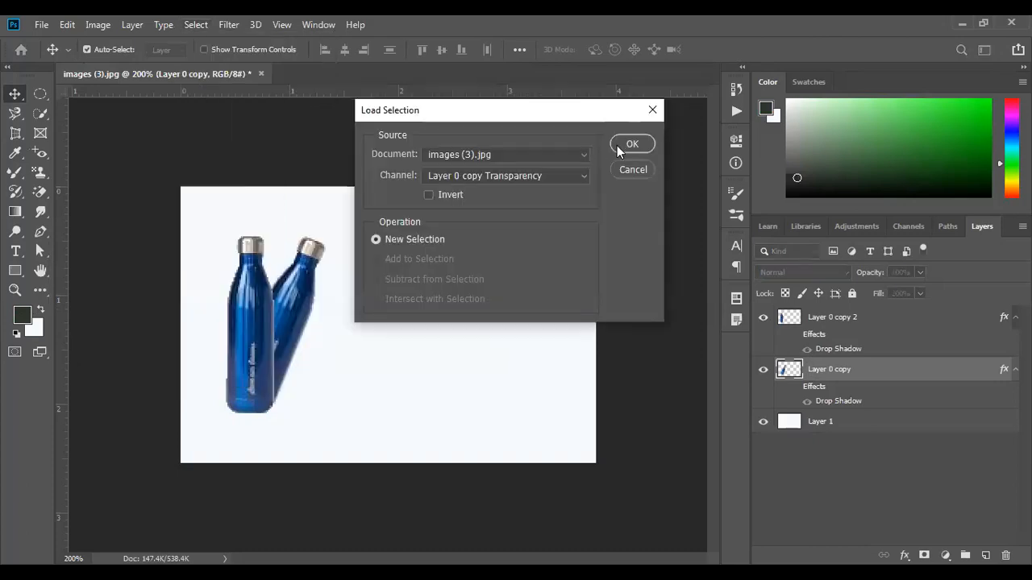
pyautogui.click(632, 146)
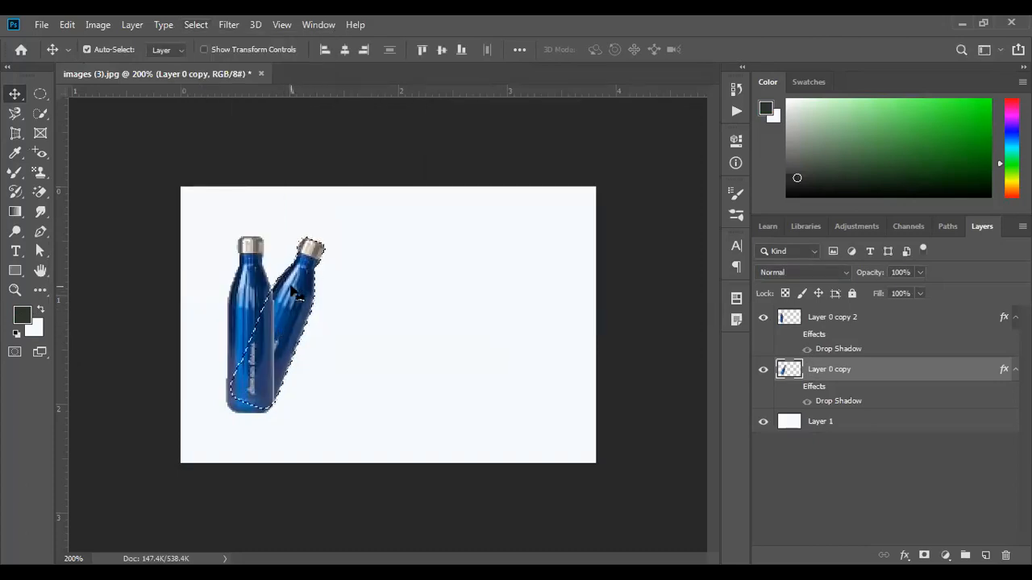
pyautogui.hotkey('alt', 'BackSpace')
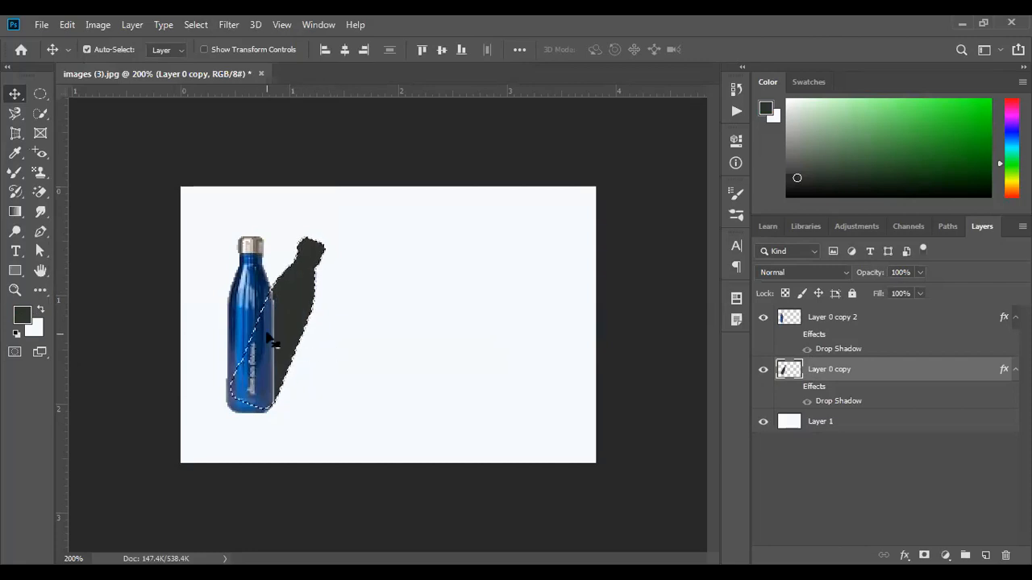
pyautogui.hotkey('ctrl', 'd')
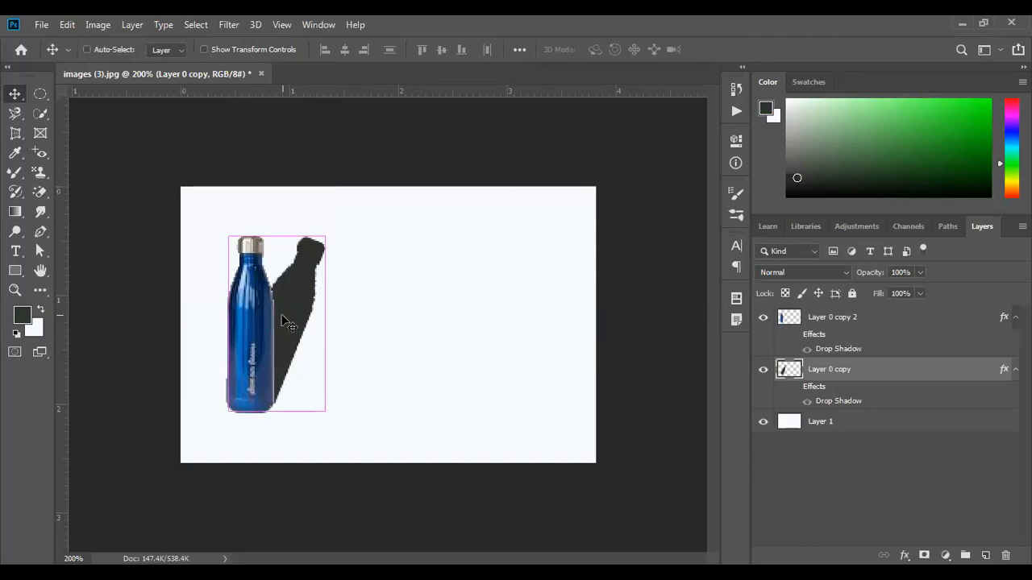
# - Tilt and shrink the grey silhouette slightly, then lower its opacity to 41%
pyautogui.hotkey('ctrl', 't')
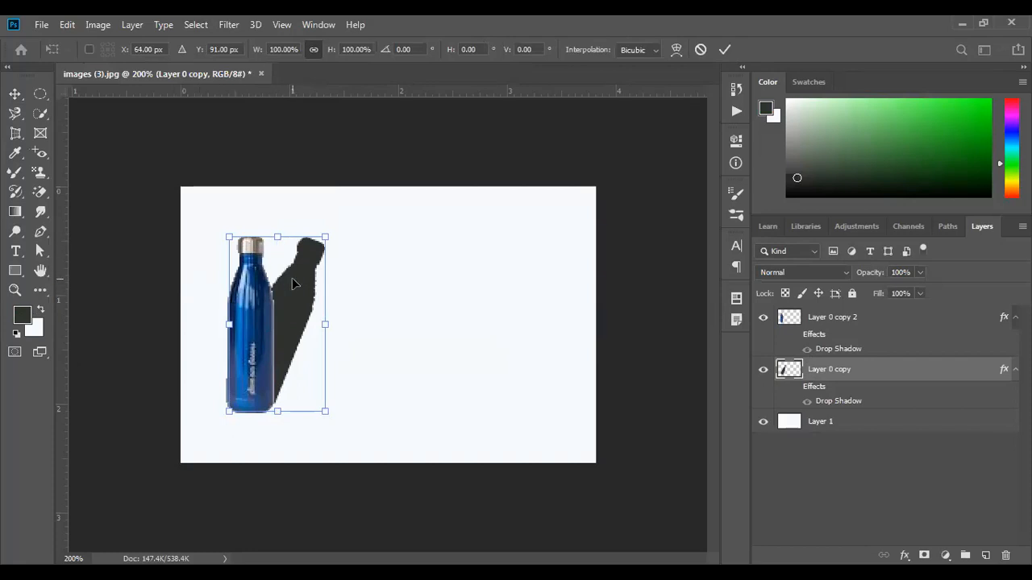
pyautogui.moveTo(334, 230); pyautogui.dragTo(340, 215)
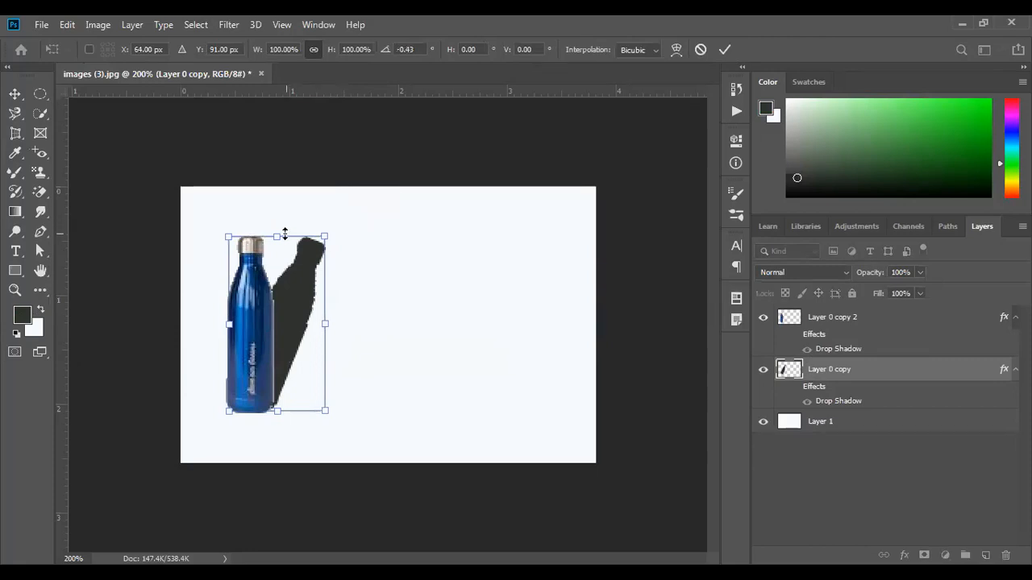
pyautogui.moveTo(285, 234); pyautogui.dragTo(277, 274)
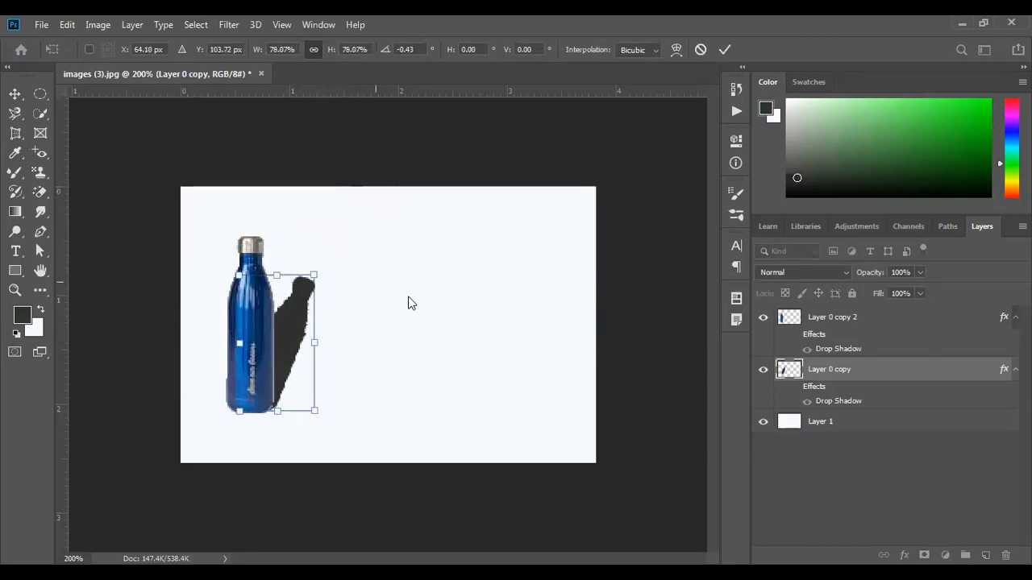
pyautogui.click(918, 273)
pyautogui.click(720, 46)
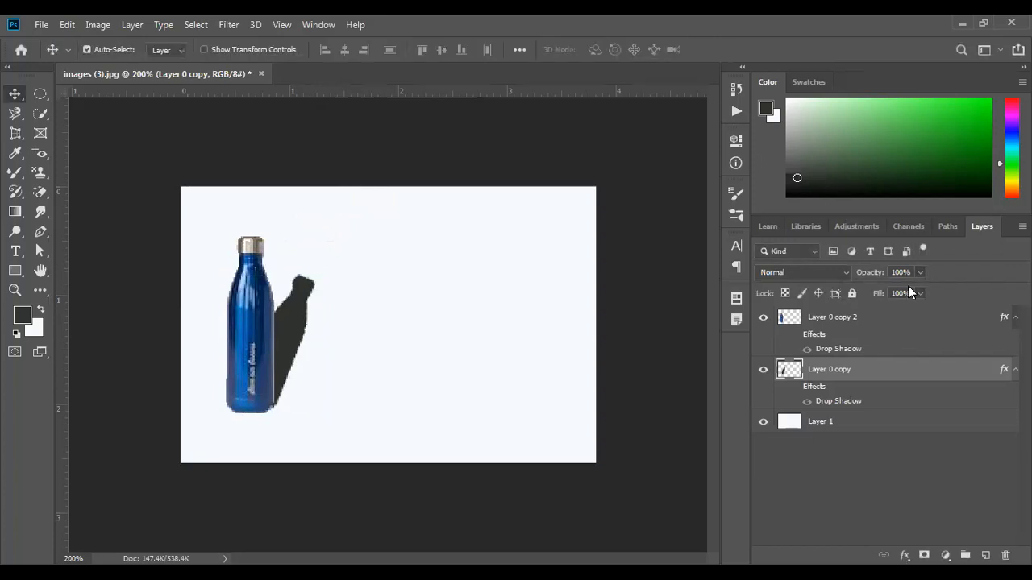
pyautogui.moveTo(921, 290); pyautogui.dragTo(879, 294)
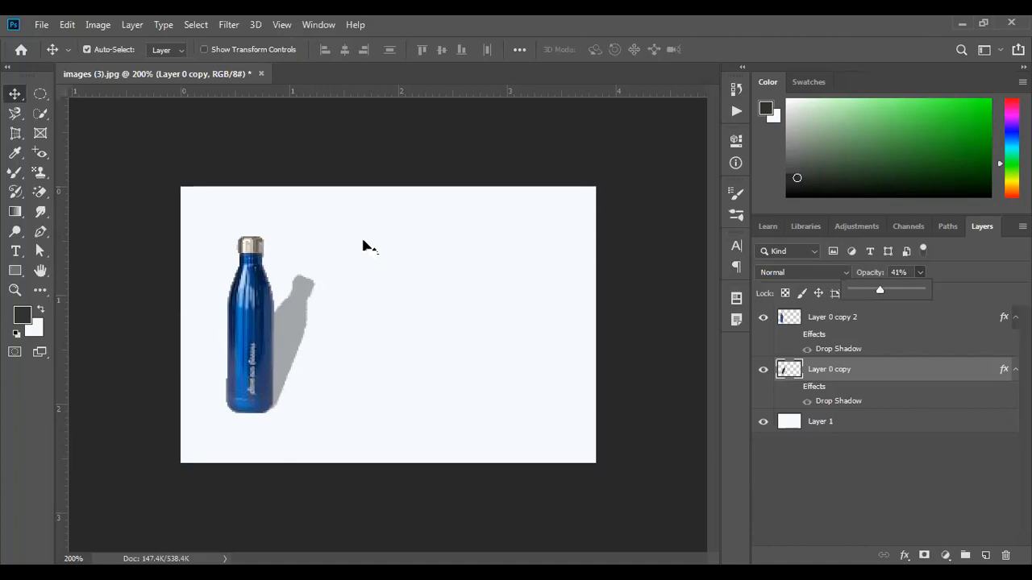
# - Lower Layer 0 copy's opacity to about 14%, then select Layer 0 copy 2
pyautogui.moveTo(879, 293); pyautogui.dragTo(861, 290)
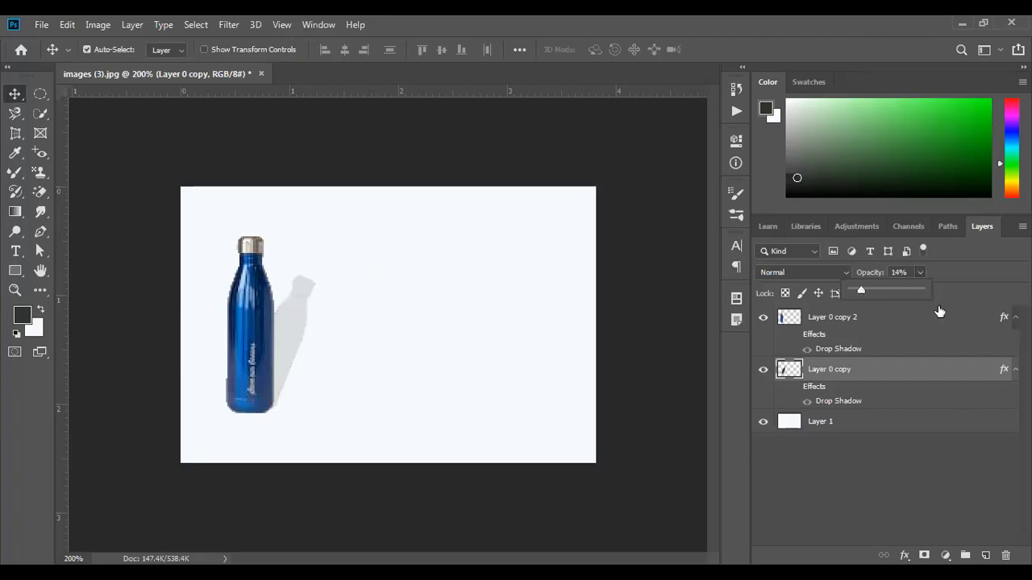
pyautogui.click(810, 332)
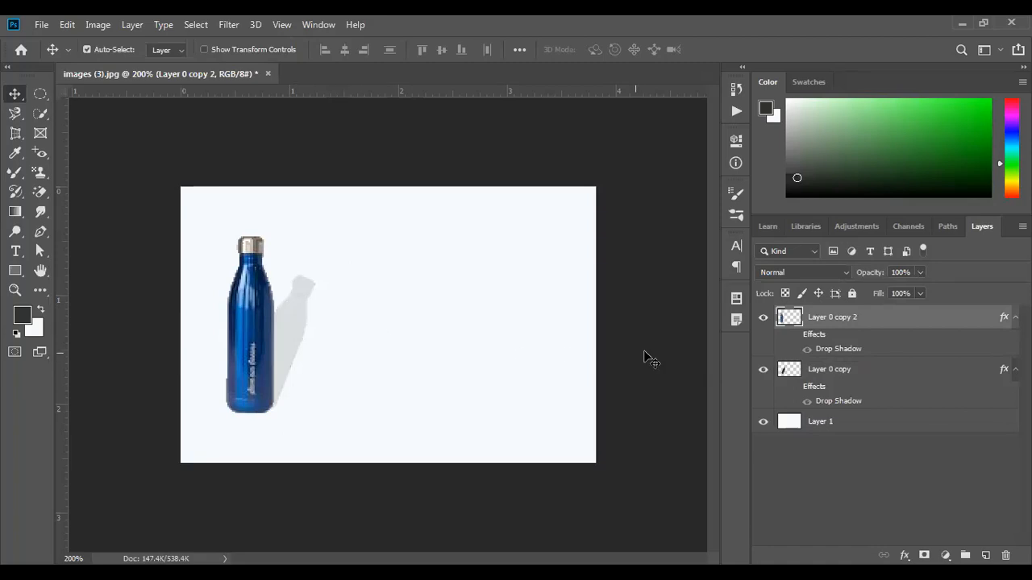
# - Hide the cast shadow, add Layer 2 above Layer 1, and draw an ellipse under the bottle's base
pyautogui.click(764, 371)
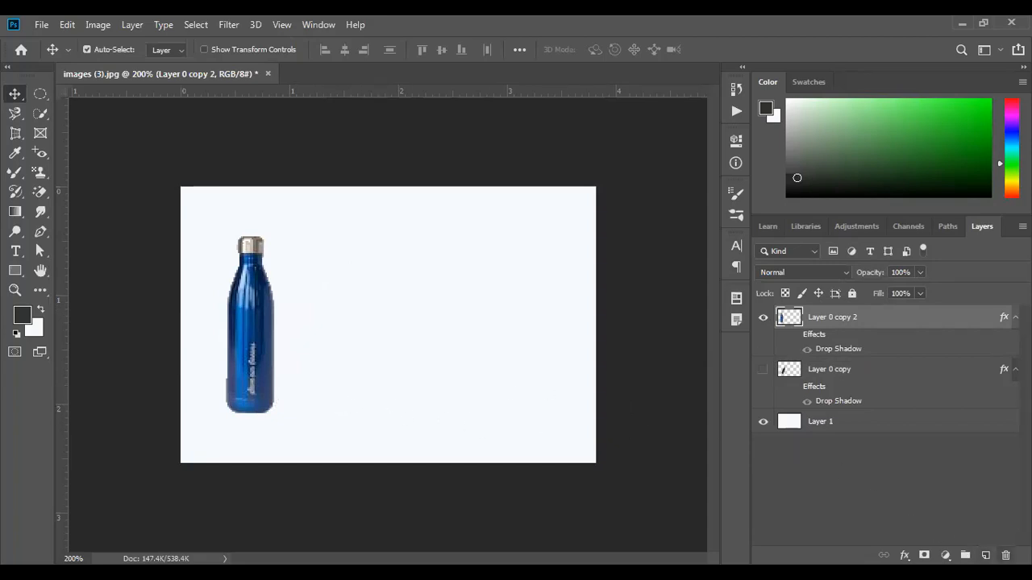
pyautogui.click(985, 555)
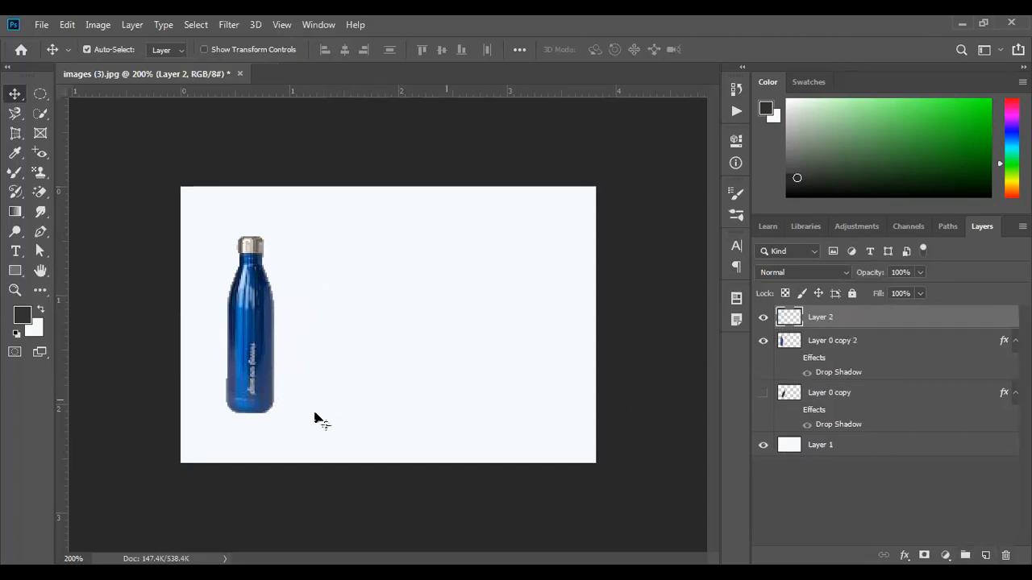
pyautogui.moveTo(810, 320); pyautogui.dragTo(831, 415)
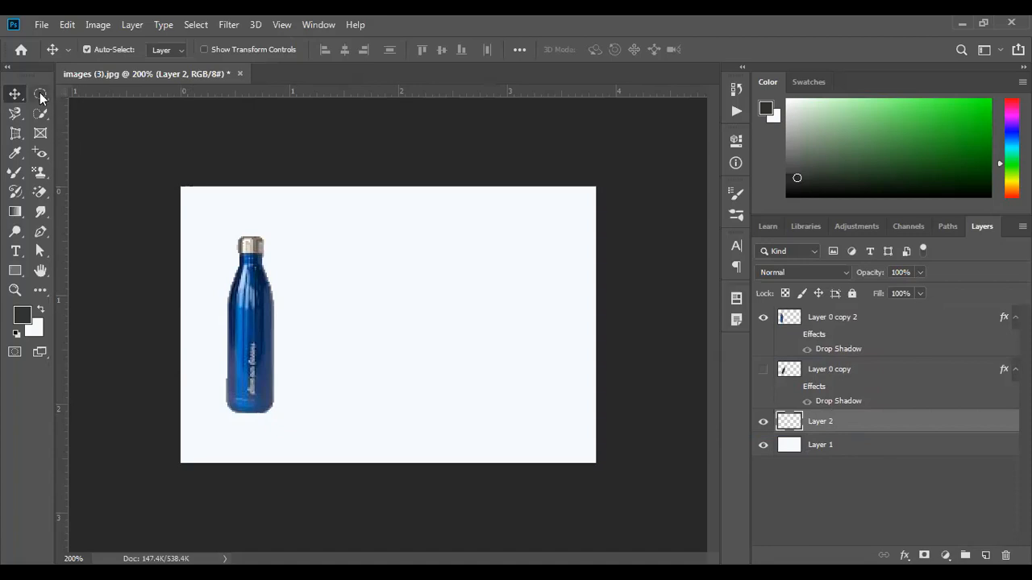
pyautogui.moveTo(42, 97); pyautogui.dragTo(97, 104)
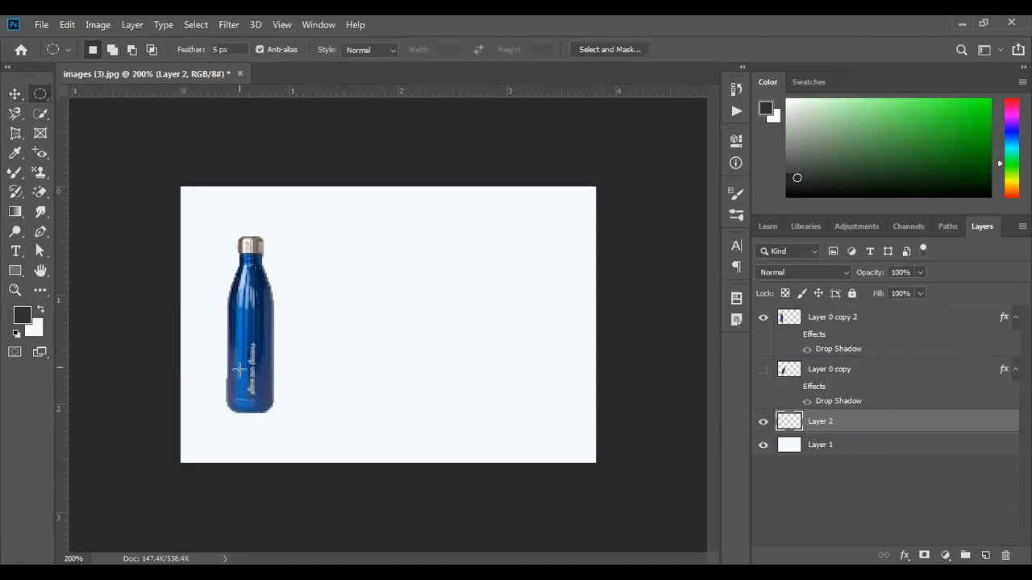
pyautogui.moveTo(212, 398); pyautogui.dragTo(288, 420)
# - Fill the elliptical selection with dark grey 4e554e
pyautogui.click(27, 321)
pyautogui.click(108, 238)
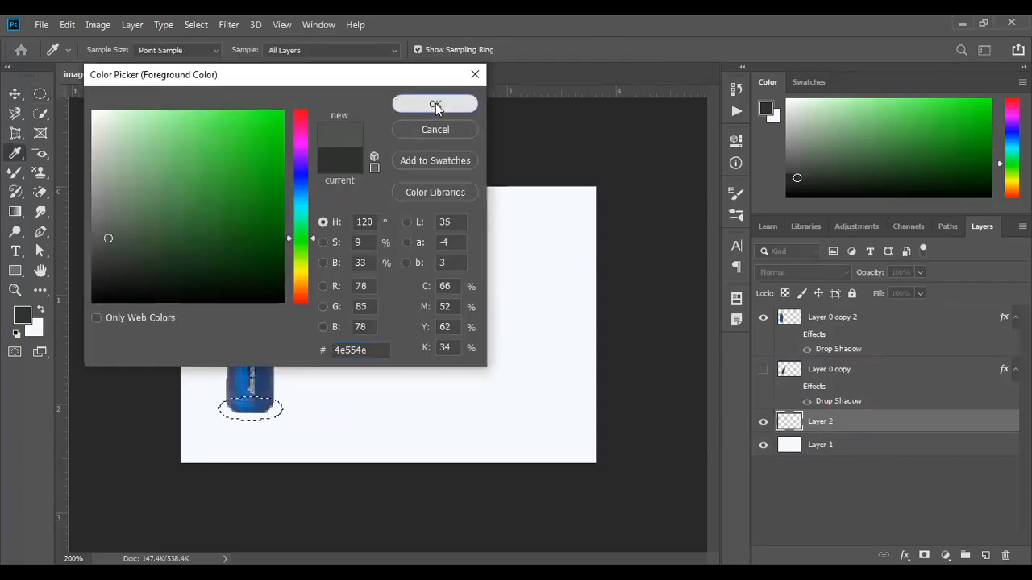
pyautogui.click(436, 104)
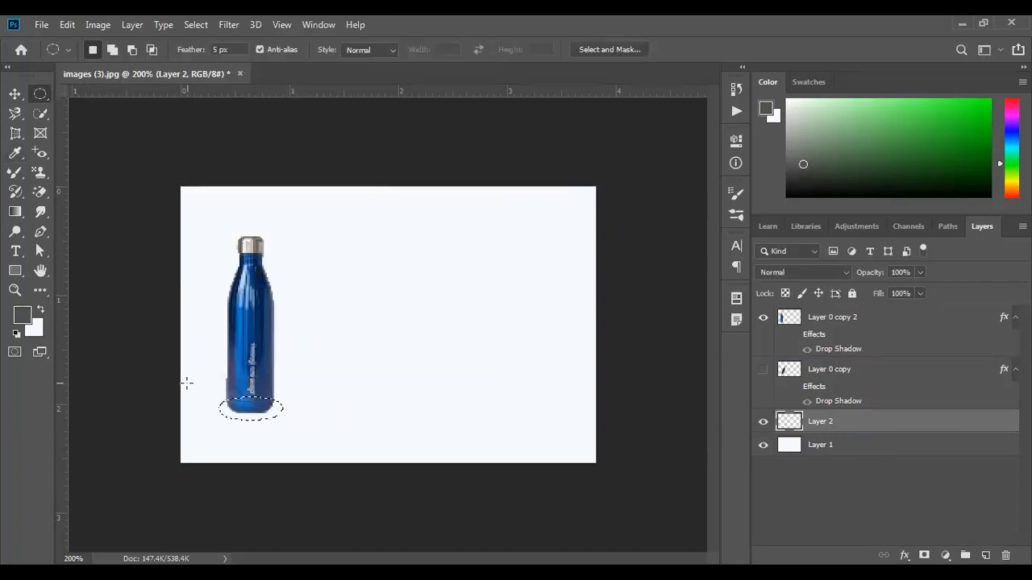
pyautogui.hotkey('alt', 'BackSpace')
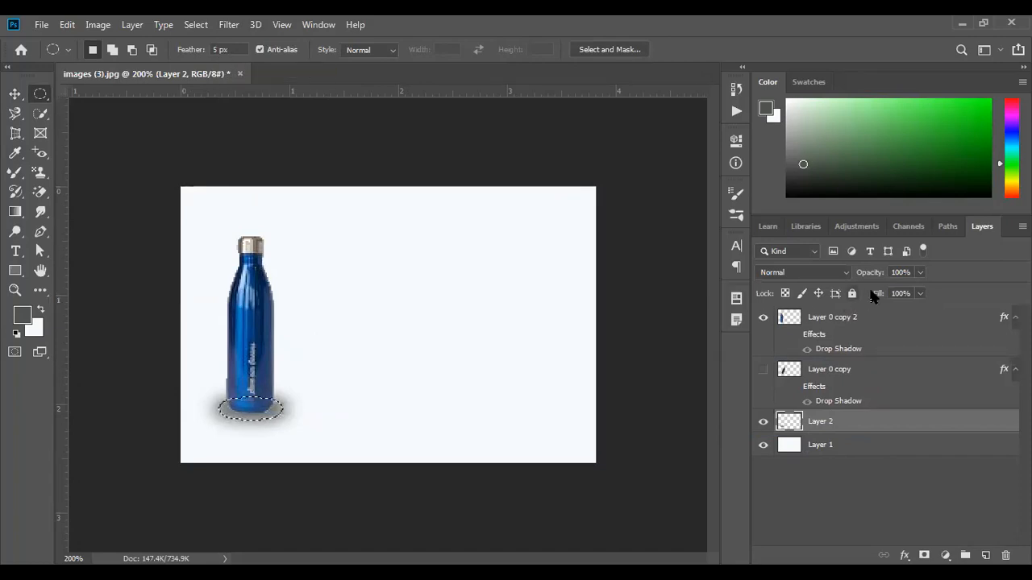
# - Set the contact shadow to 83% opacity, deselect, and nudge the bottle down onto it
pyautogui.click(918, 273)
pyautogui.moveTo(883, 287); pyautogui.dragTo(870, 286)
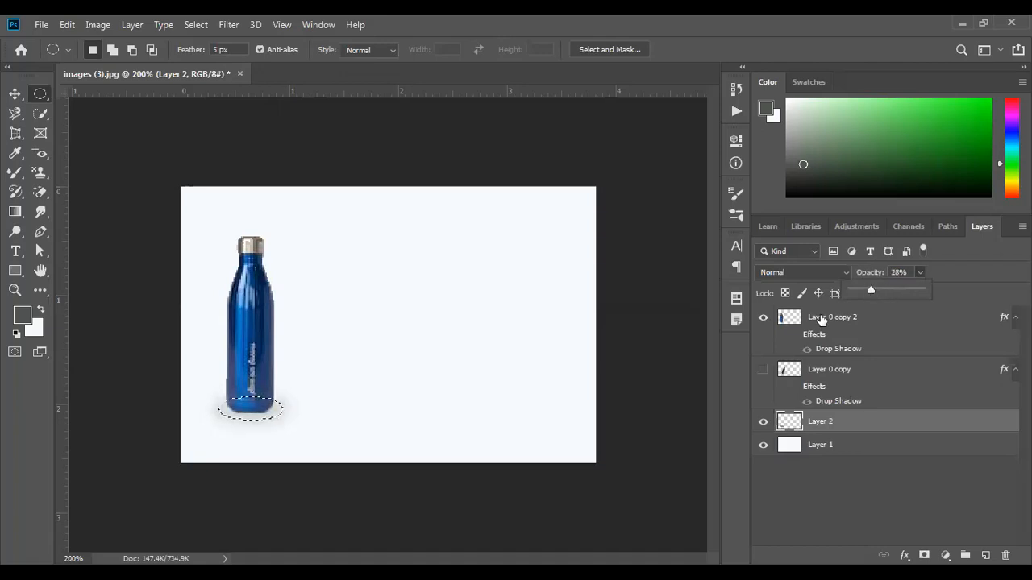
pyautogui.click(497, 386)
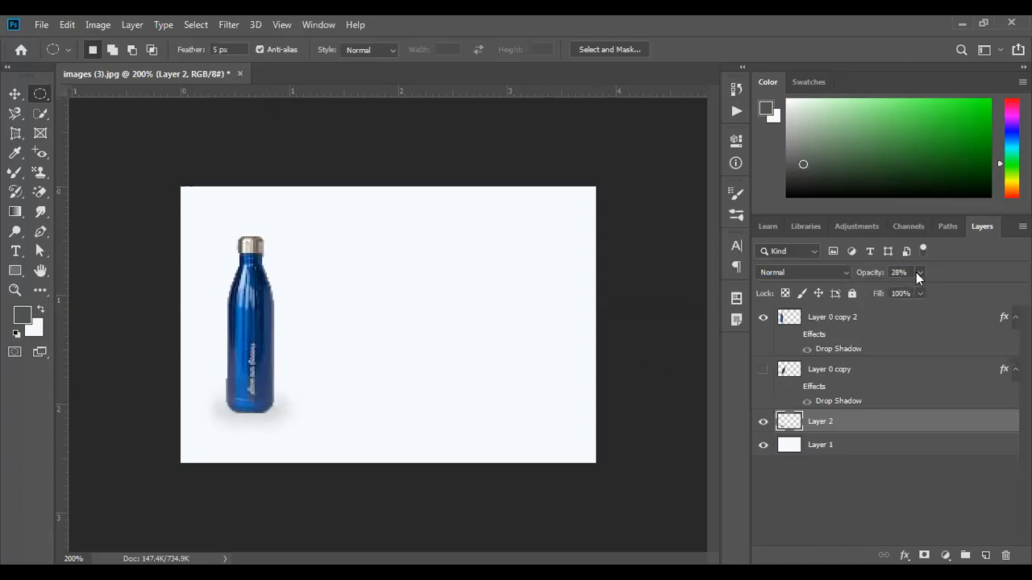
pyautogui.moveTo(917, 272); pyautogui.dragTo(921, 289)
pyautogui.moveTo(937, 293); pyautogui.dragTo(959, 293)
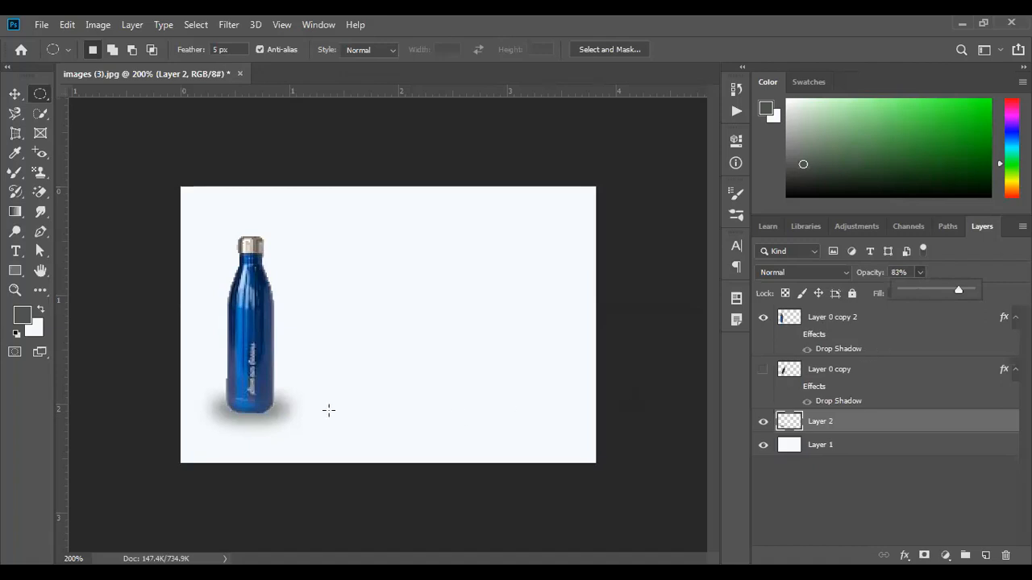
pyautogui.click(15, 93)
pyautogui.moveTo(260, 413)
pyautogui.mouseDown()
pyautogui.moveTo(260, 423)
pyautogui.moveTo(257, 402)
pyautogui.moveTo(267, 408)
pyautogui.mouseUp()
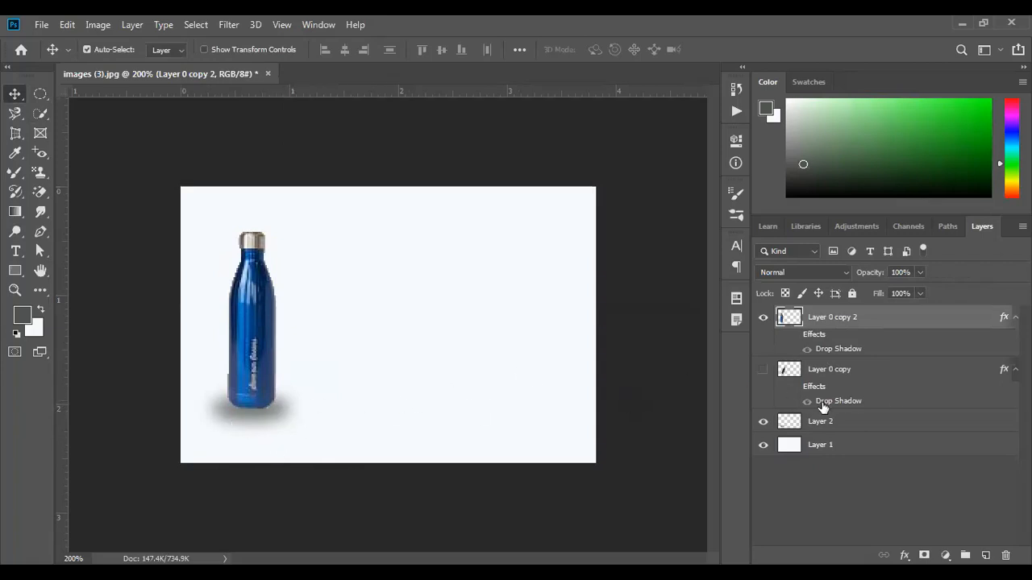
# - Hide Layer 2 and Layer 0 copy, and turn on Layer 0 copy 2's Drop Shadow effect
pyautogui.click(764, 421)
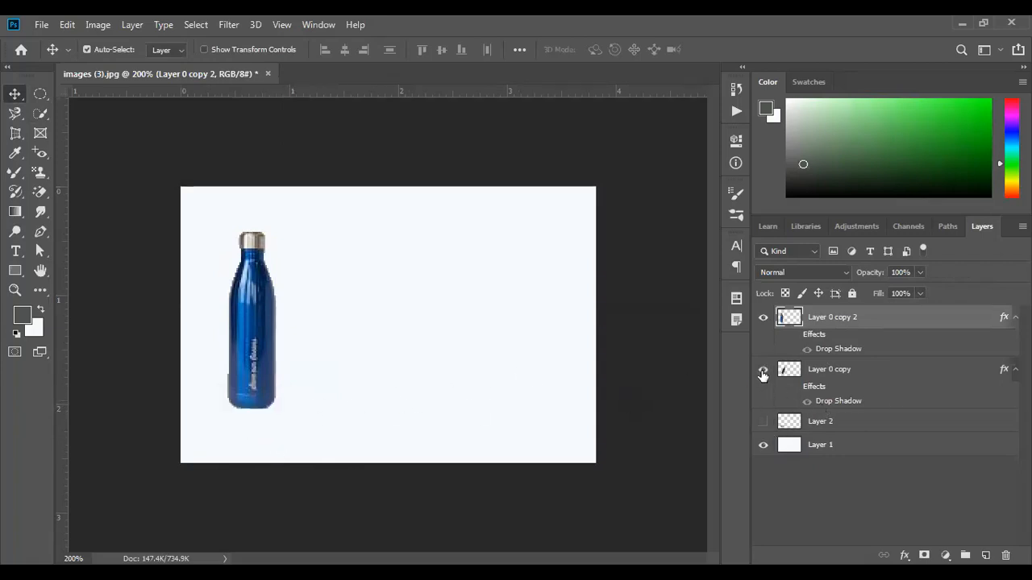
pyautogui.click(762, 370)
pyautogui.click(763, 373)
pyautogui.click(763, 373)
pyautogui.click(762, 375)
pyautogui.click(795, 334)
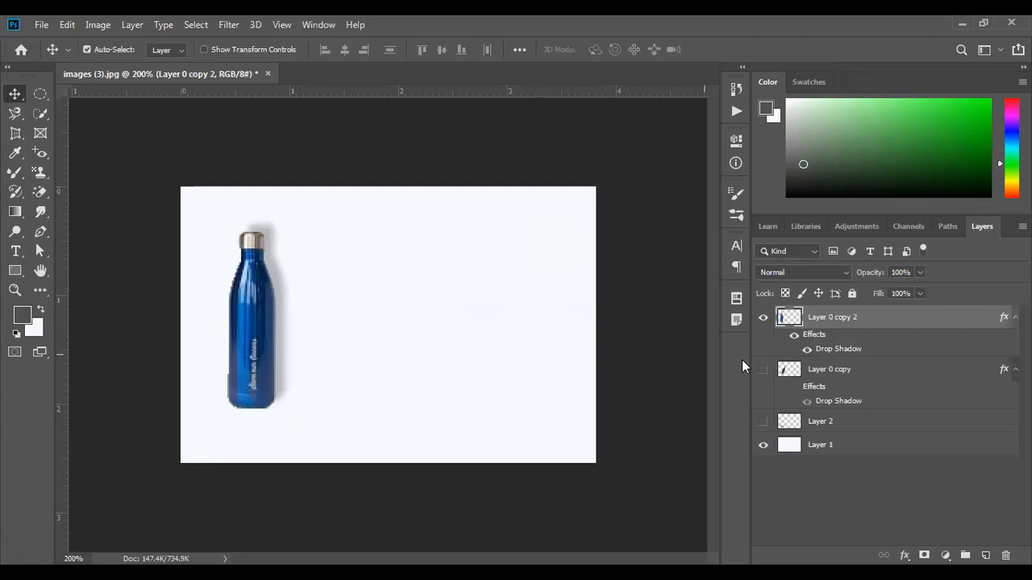
# - Open the bottle's Drop Shadow settings and try -157° angle, 50% opacity and tighter spread and size
pyautogui.rightClick(835, 322)
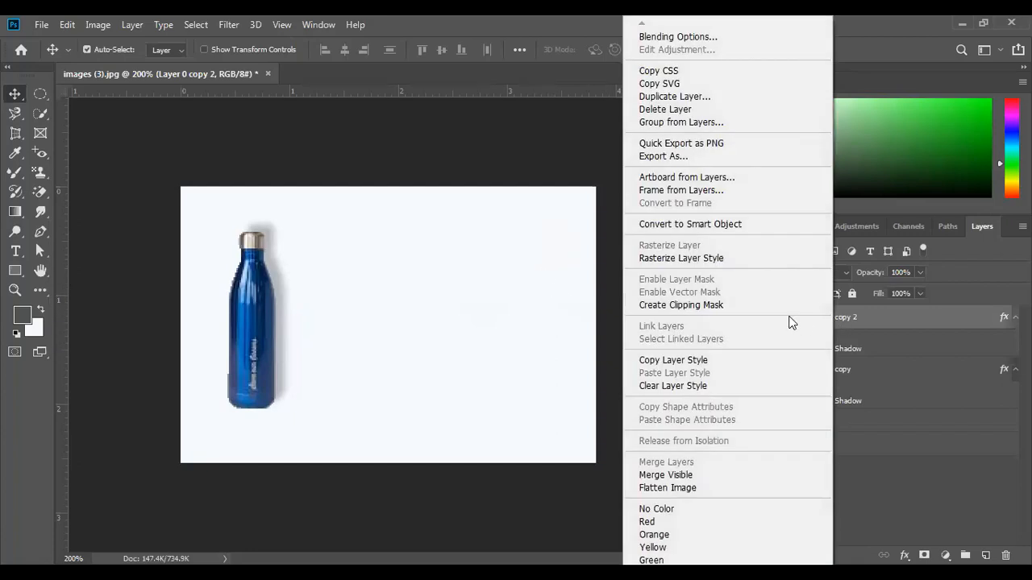
pyautogui.click(674, 35)
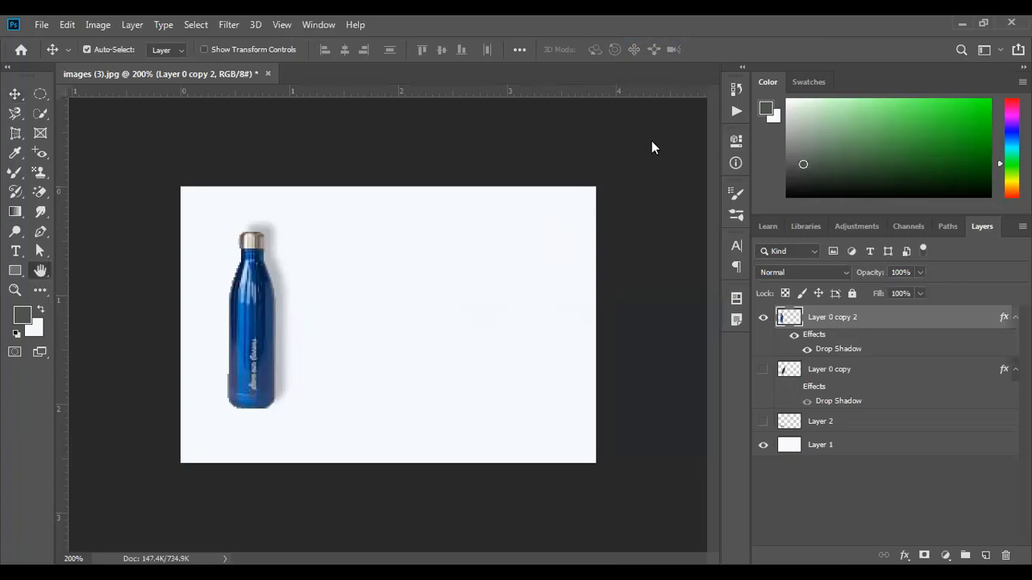
pyautogui.scroll(-1, 485, 277)
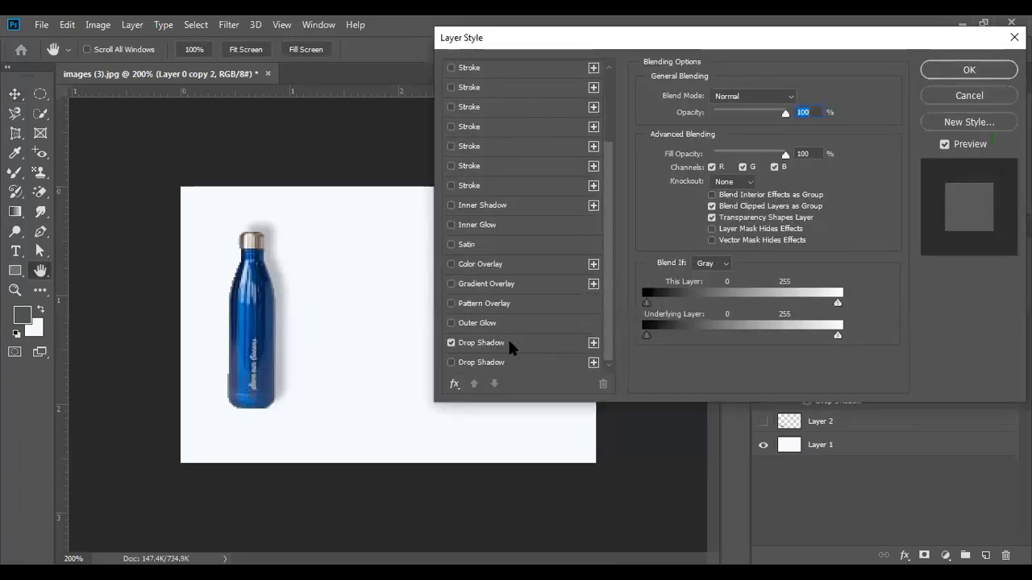
pyautogui.click(510, 342)
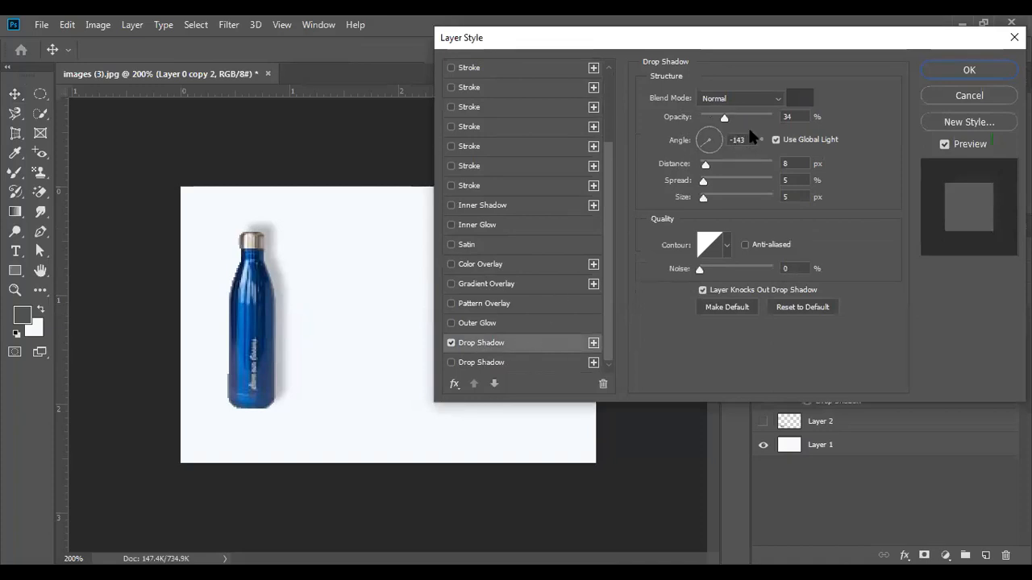
pyautogui.click(703, 139)
pyautogui.click(704, 145)
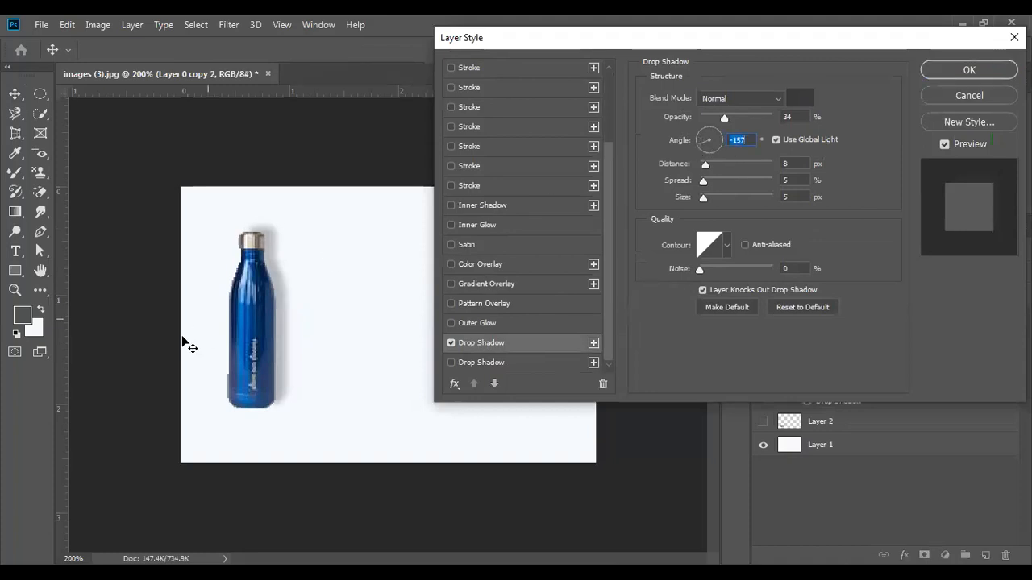
pyautogui.moveTo(723, 118); pyautogui.dragTo(732, 125)
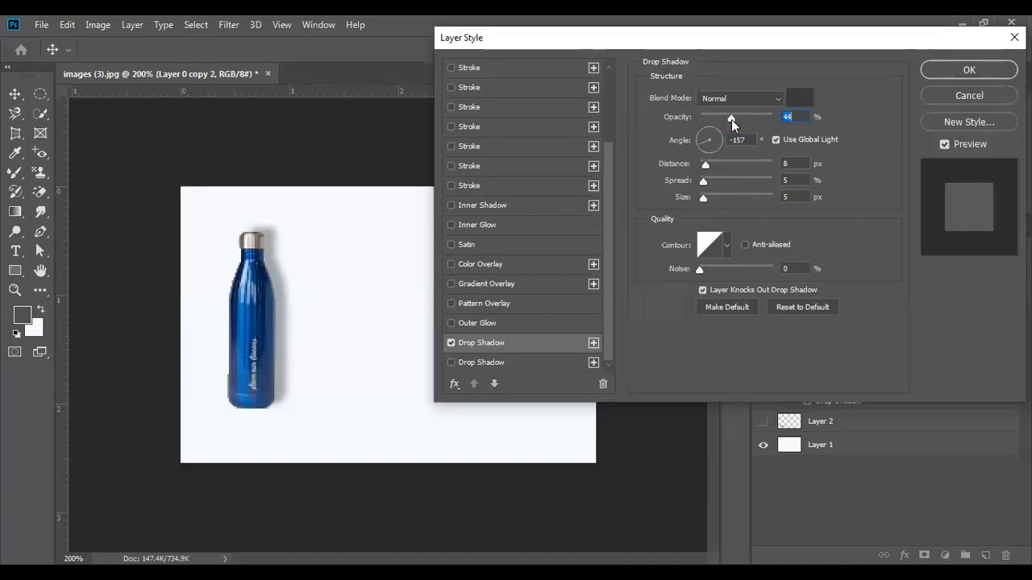
pyautogui.moveTo(705, 166); pyautogui.dragTo(708, 206)
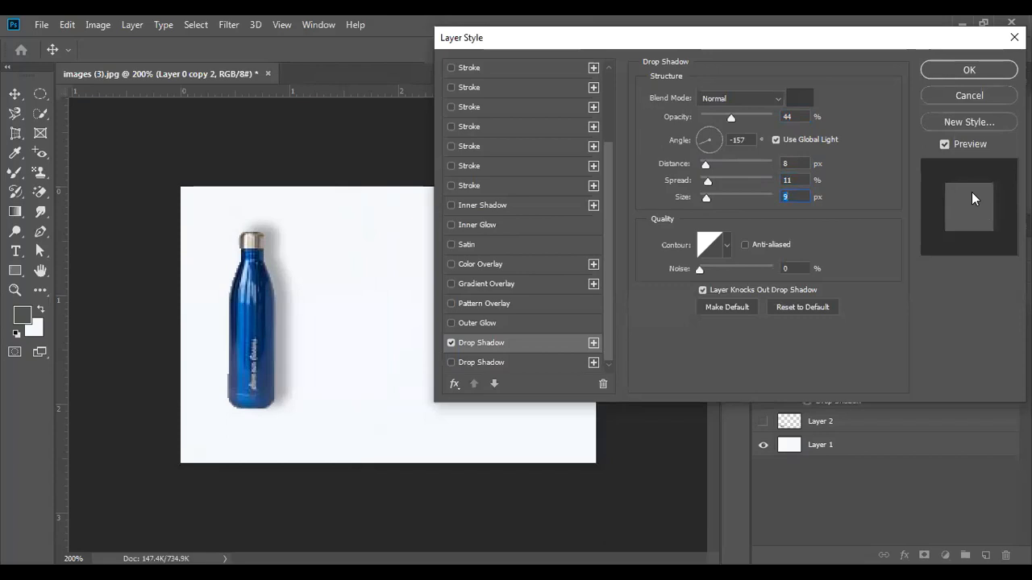
# - Try a blue shadow colour, then cancel the Layer Style changes
pyautogui.click(794, 97)
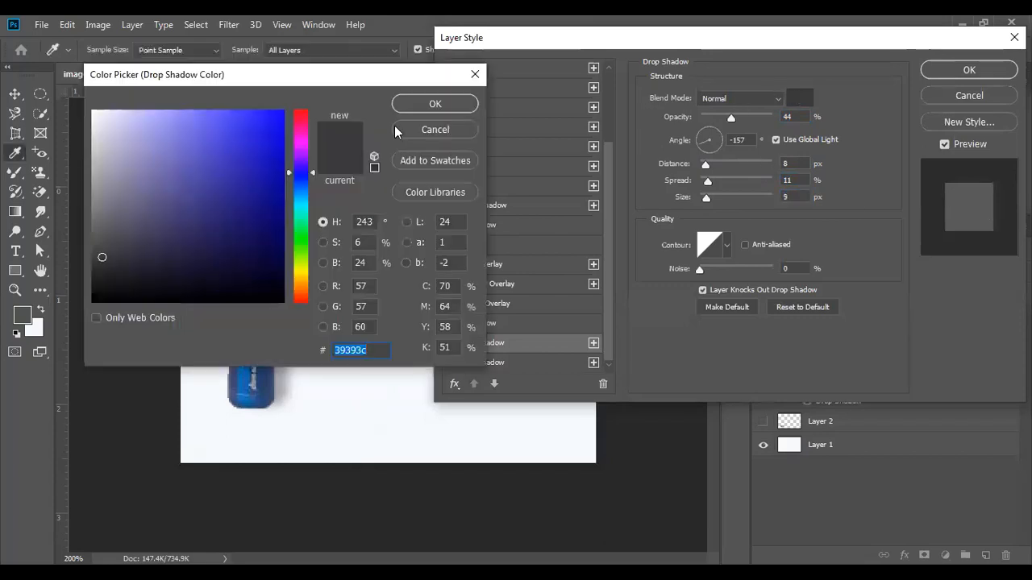
pyautogui.click(243, 132)
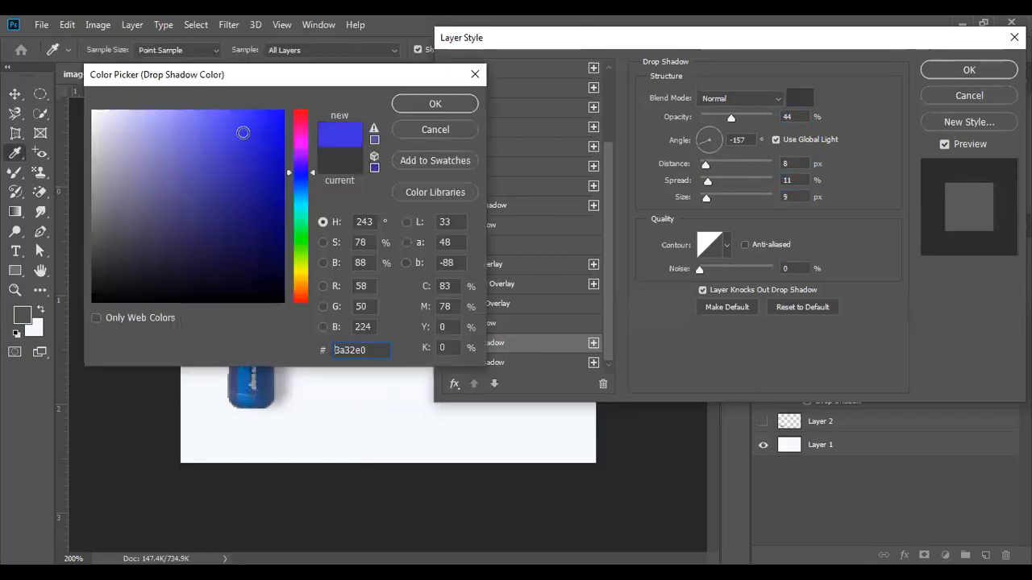
pyautogui.click(419, 109)
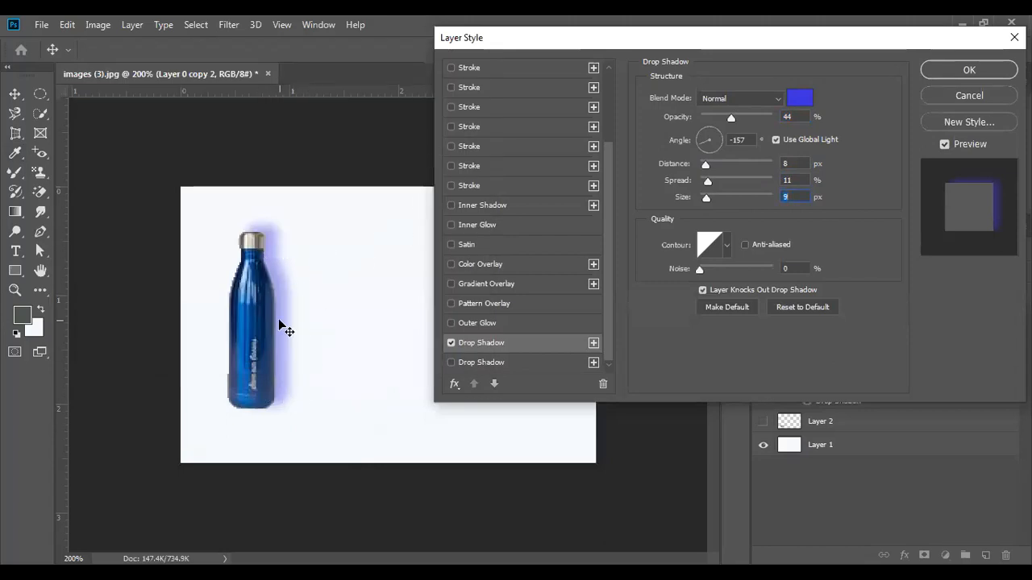
pyautogui.click(944, 98)
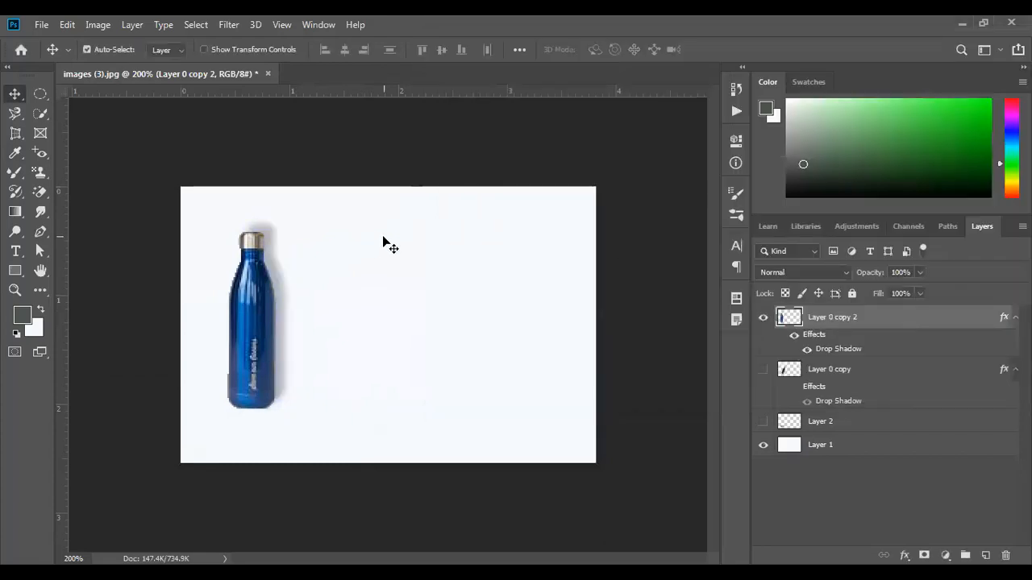
# - Reveal the tilted grey cast shadow, disable the bottle's drop shadow effect, and preview Layer 2's contact shadow
pyautogui.click(763, 318)
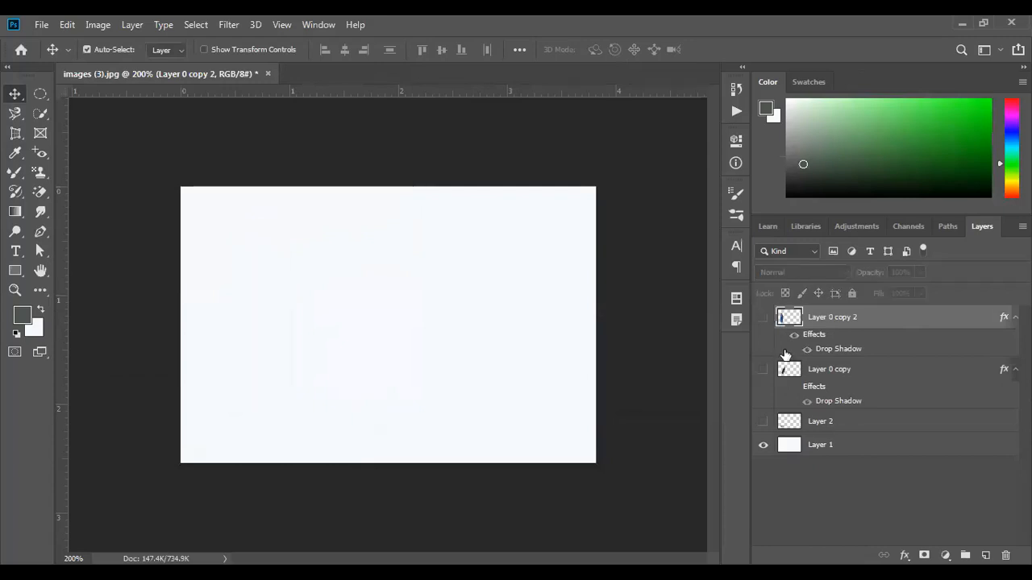
pyautogui.click(764, 369)
pyautogui.click(764, 317)
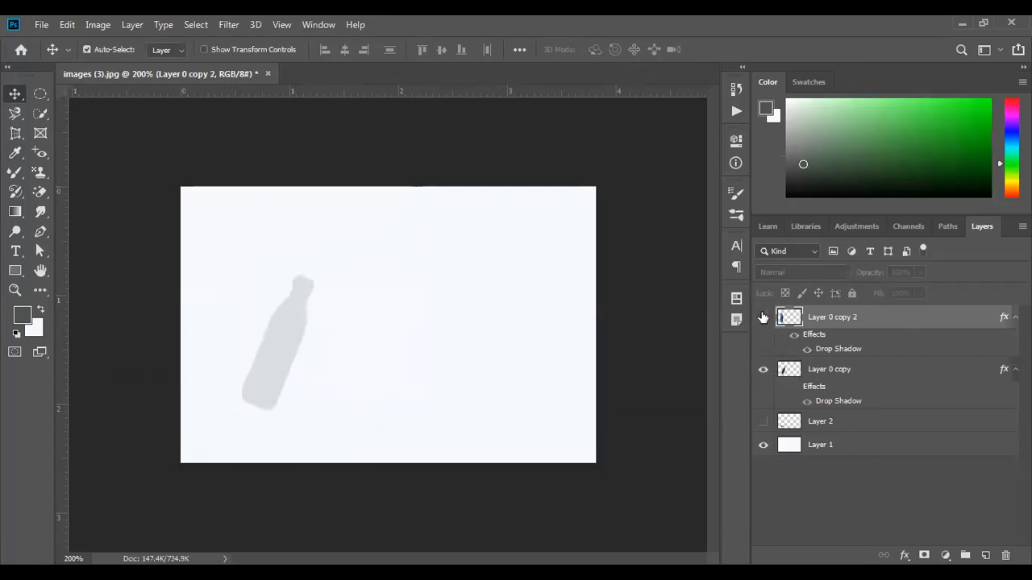
pyautogui.click(794, 336)
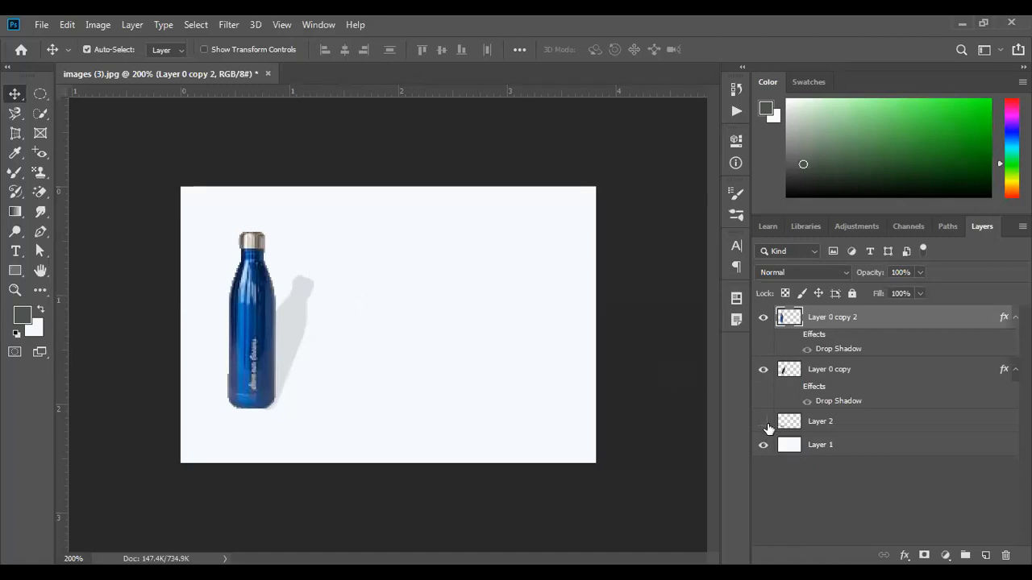
pyautogui.click(763, 422)
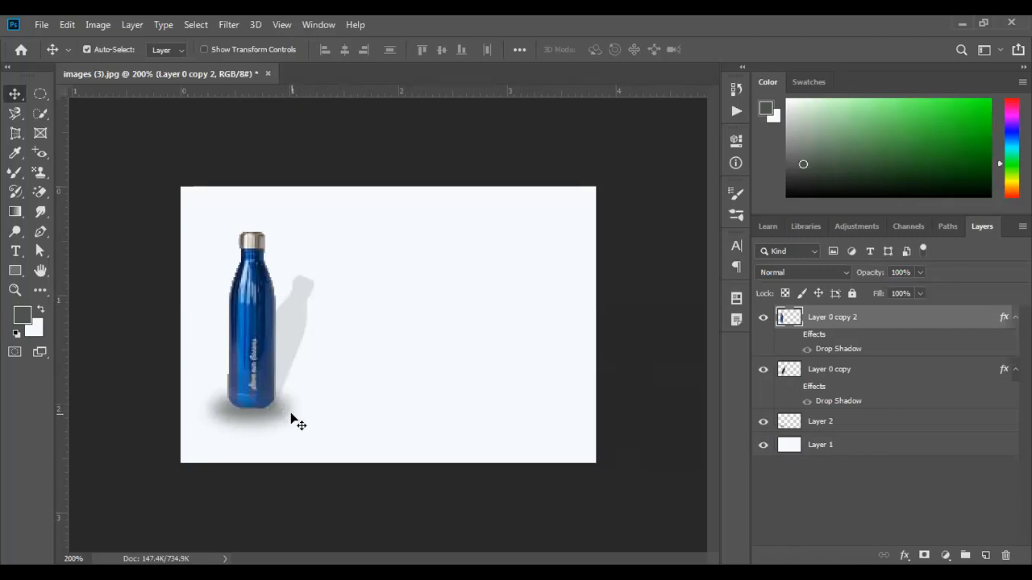
pyautogui.click(764, 422)
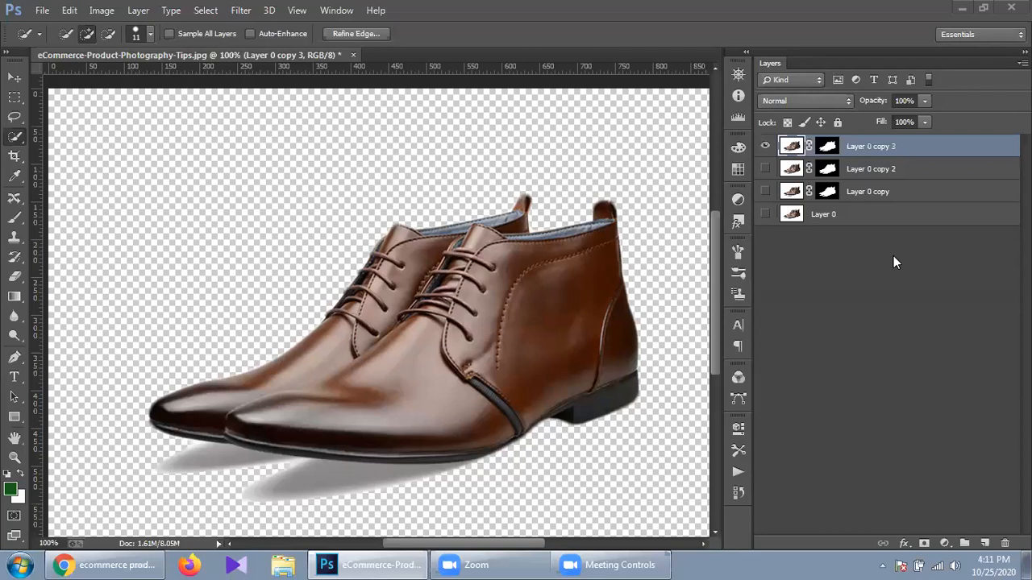
# - Open the Select menu on the table-photo bottle image
pyautogui.click(206, 10)
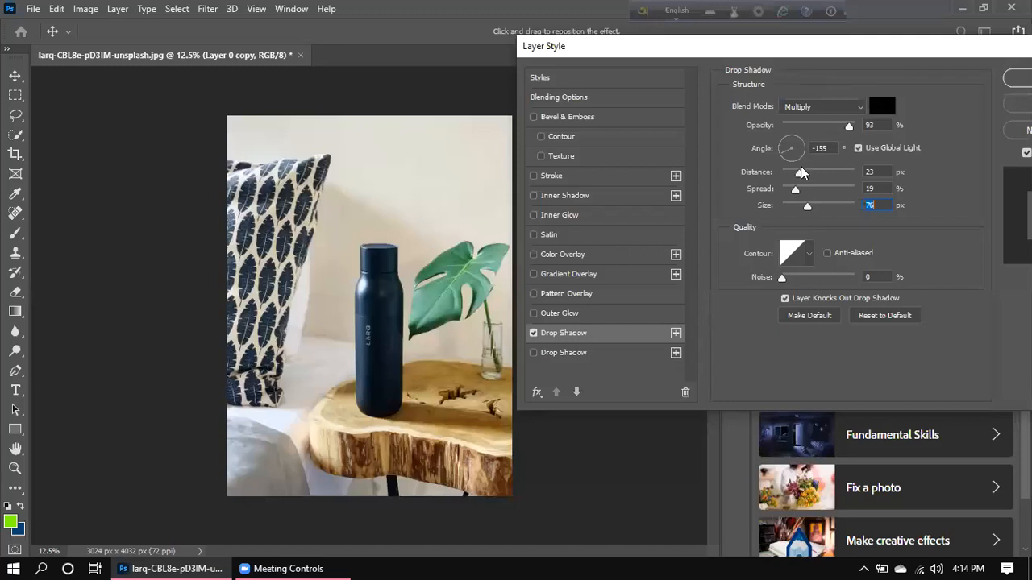
# - Try a 6 px distance, 100% opacity drop shadow, then close Layer Style without applying
pyautogui.moveTo(799, 175); pyautogui.dragTo(786, 174)
pyautogui.moveTo(847, 125); pyautogui.dragTo(920, 111)
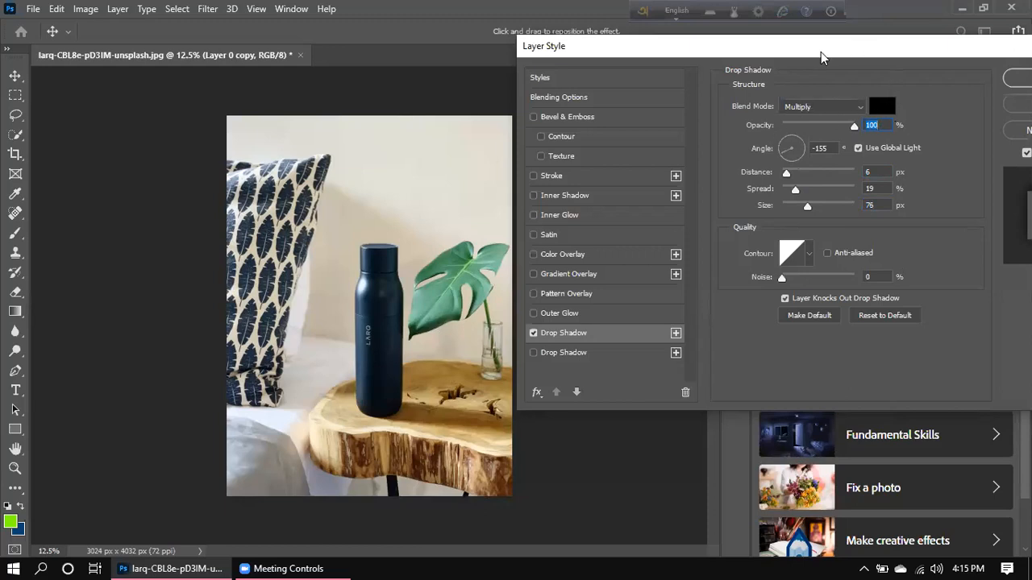
pyautogui.click(453, 47)
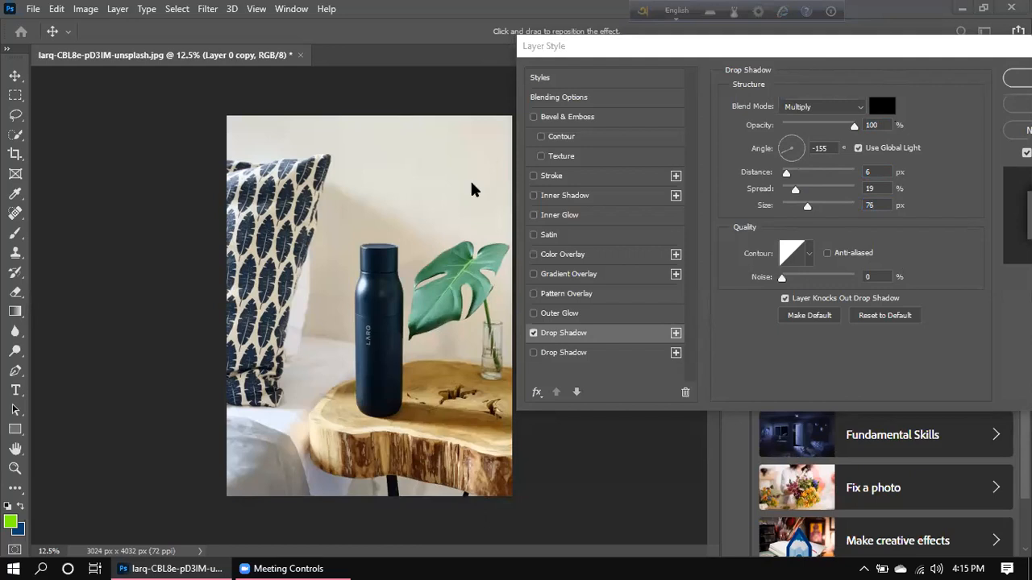
pyautogui.click(987, 46)
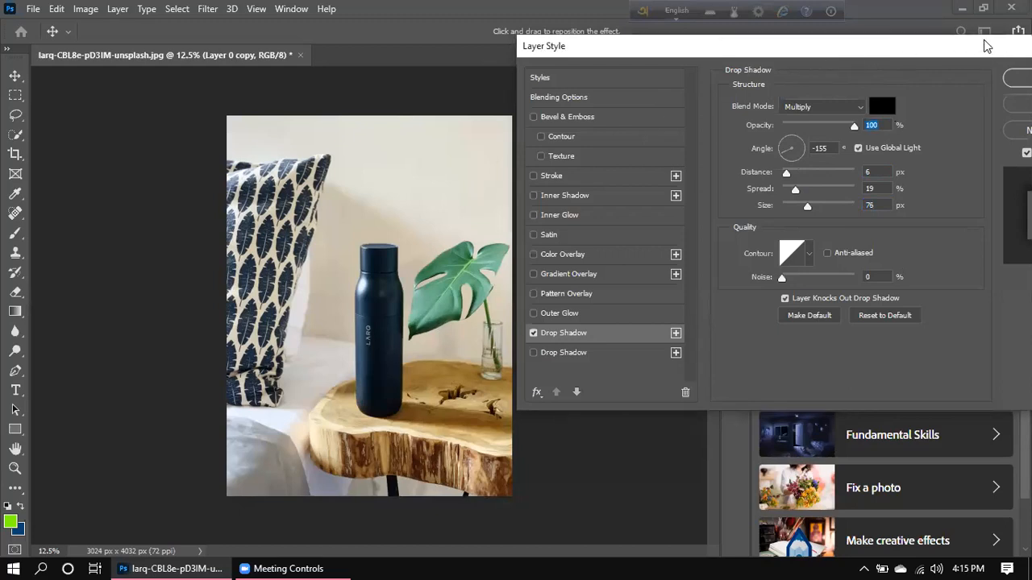
pyautogui.moveTo(985, 46); pyautogui.dragTo(883, 113)
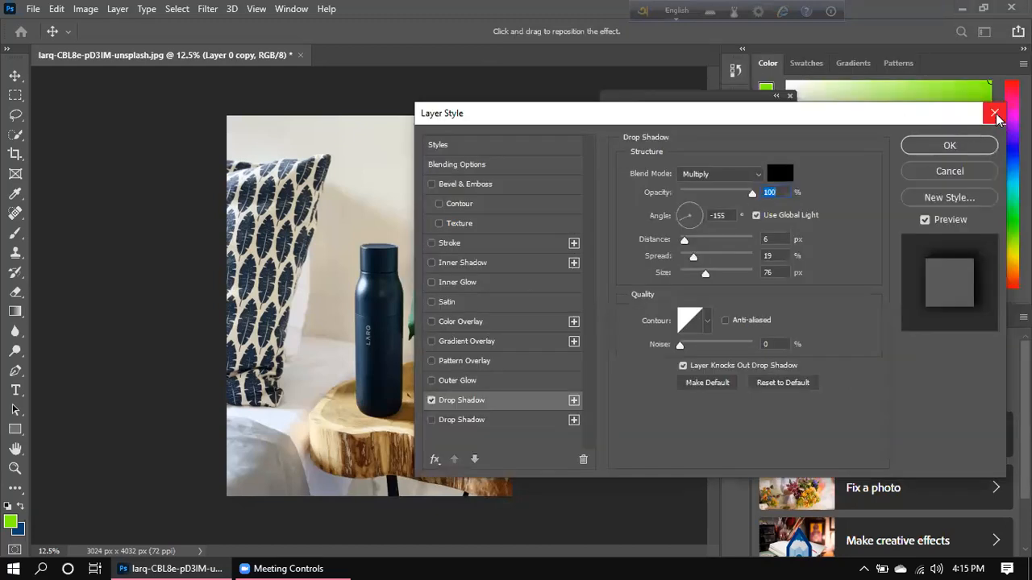
pyautogui.click(994, 115)
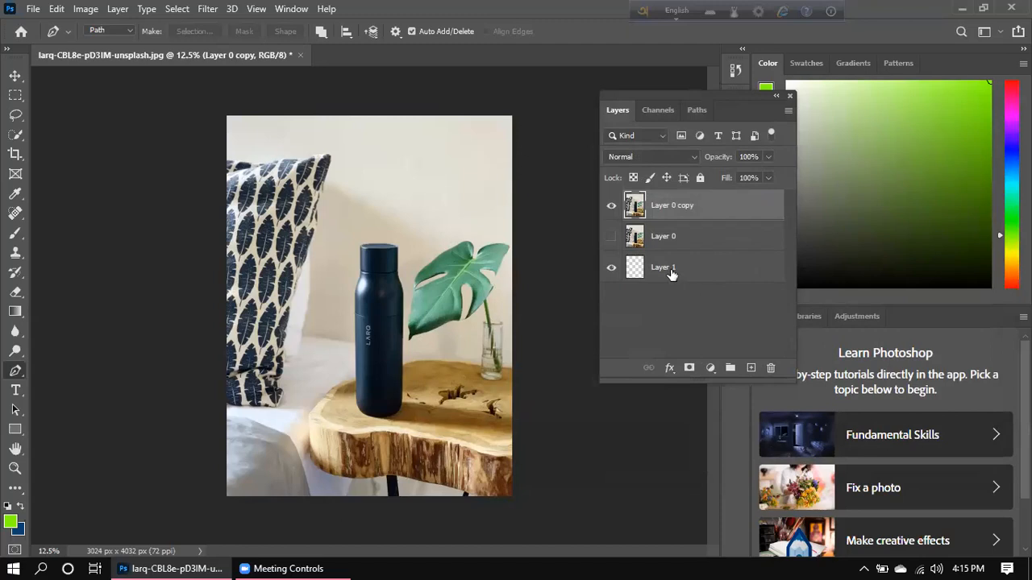
# - Hide the original Layer 0 photo while keeping Layer 1 visible, browsing the Select menu
pyautogui.click(610, 270)
pyautogui.click(176, 9)
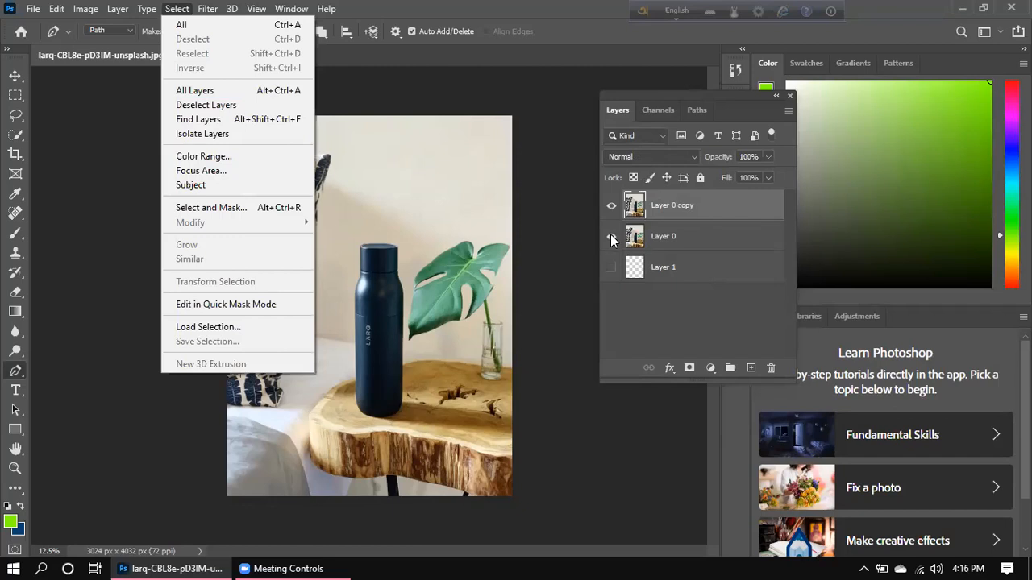
pyautogui.click(423, 197)
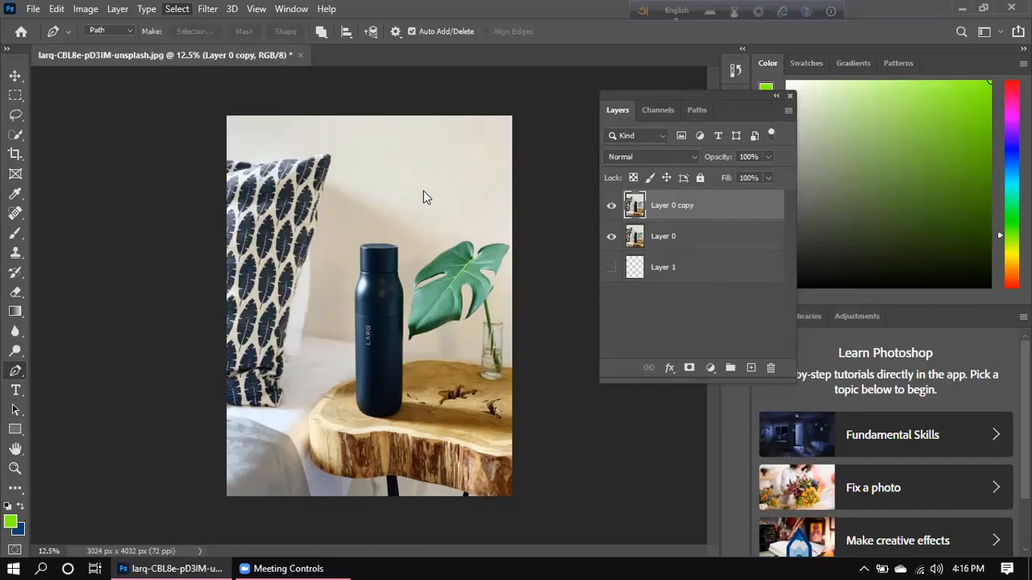
pyautogui.click(611, 237)
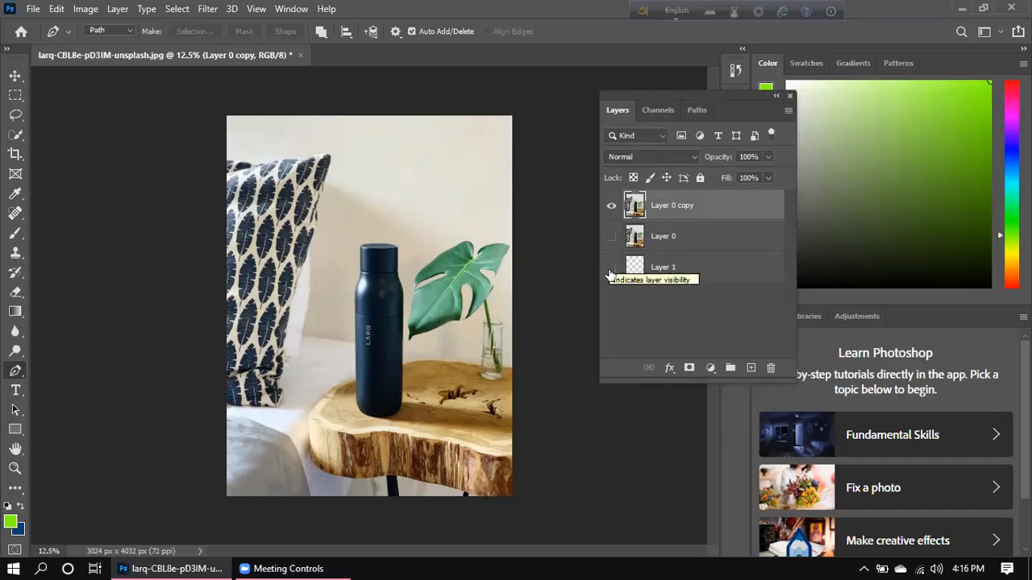
pyautogui.click(611, 269)
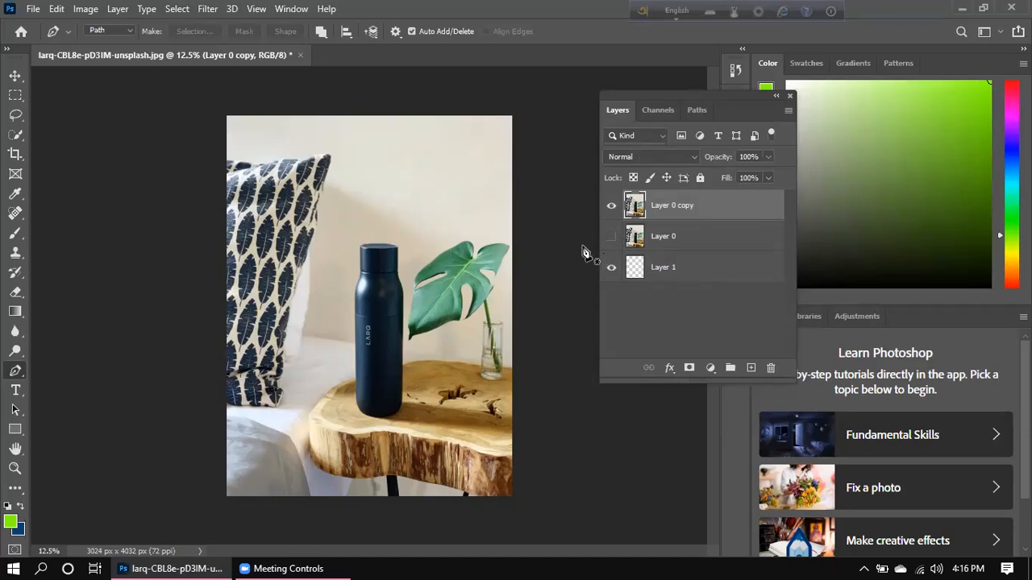
# - Check the Select menu again, then switch to the Pen Tool
pyautogui.click(183, 11)
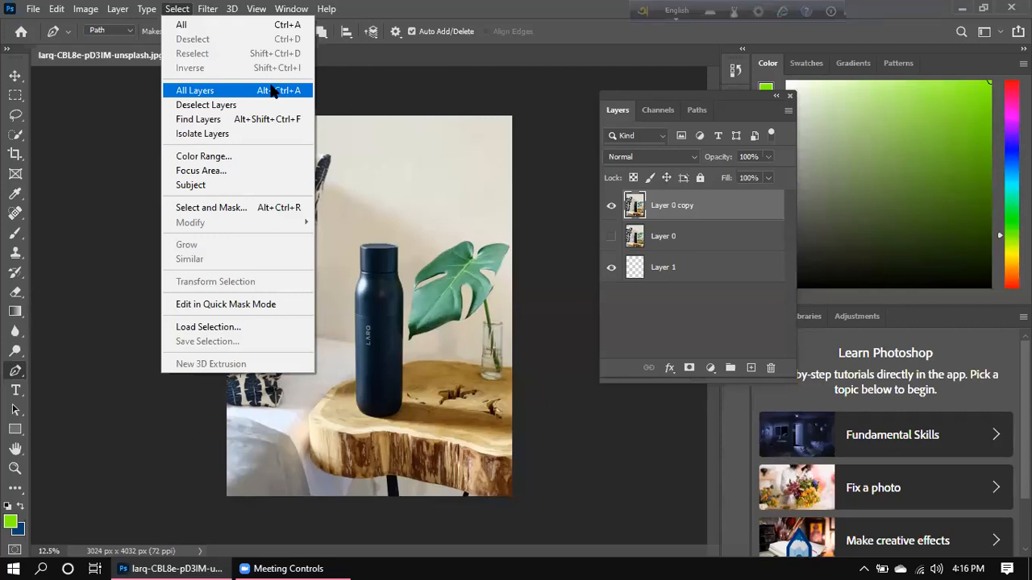
pyautogui.click(380, 108)
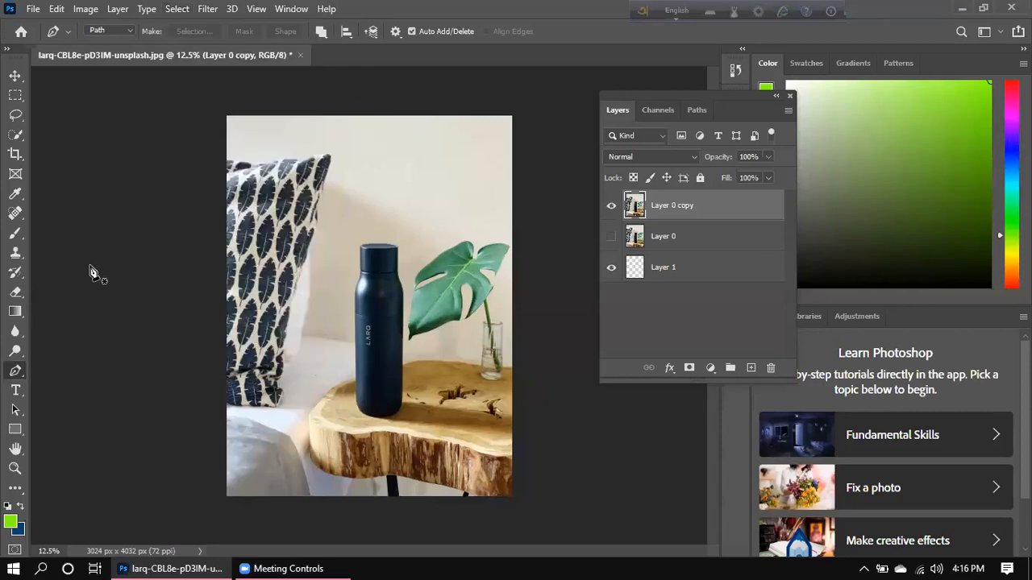
pyautogui.click(16, 372)
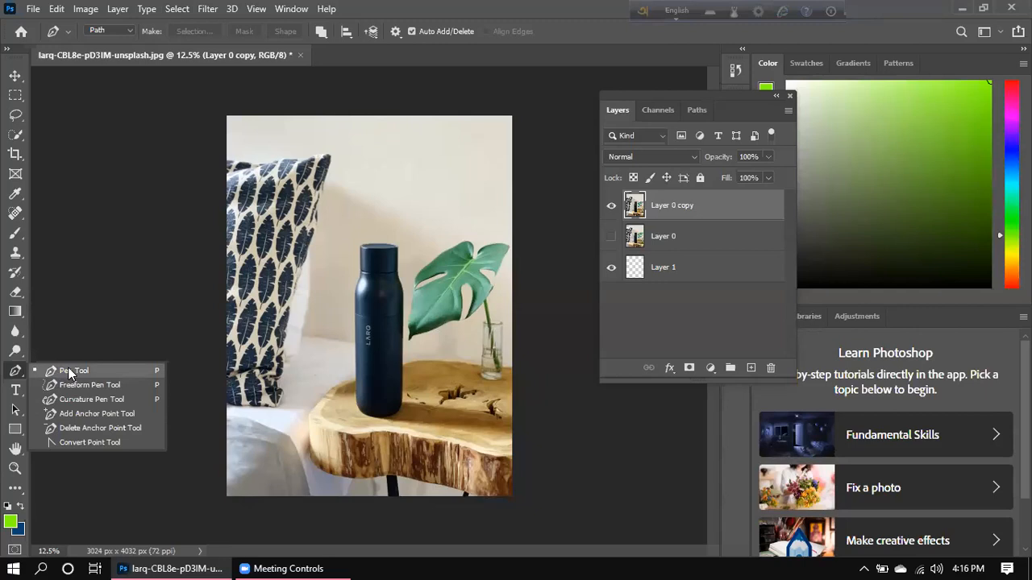
pyautogui.click(70, 371)
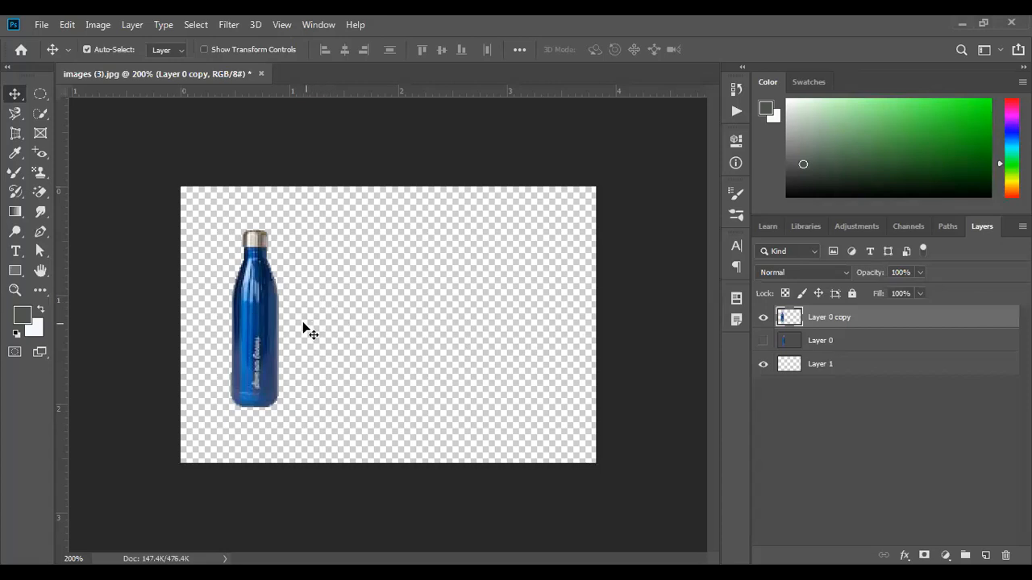
# - Nudge the cut-out bottle slightly right, briefly checking the original photo layer
pyautogui.moveTo(269, 338)
pyautogui.mouseDown()
pyautogui.moveTo(472, 321)
pyautogui.moveTo(347, 349)
pyautogui.moveTo(310, 332)
pyautogui.moveTo(481, 333)
pyautogui.moveTo(421, 326)
pyautogui.moveTo(434, 332)
pyautogui.moveTo(274, 341)
pyautogui.mouseUp()
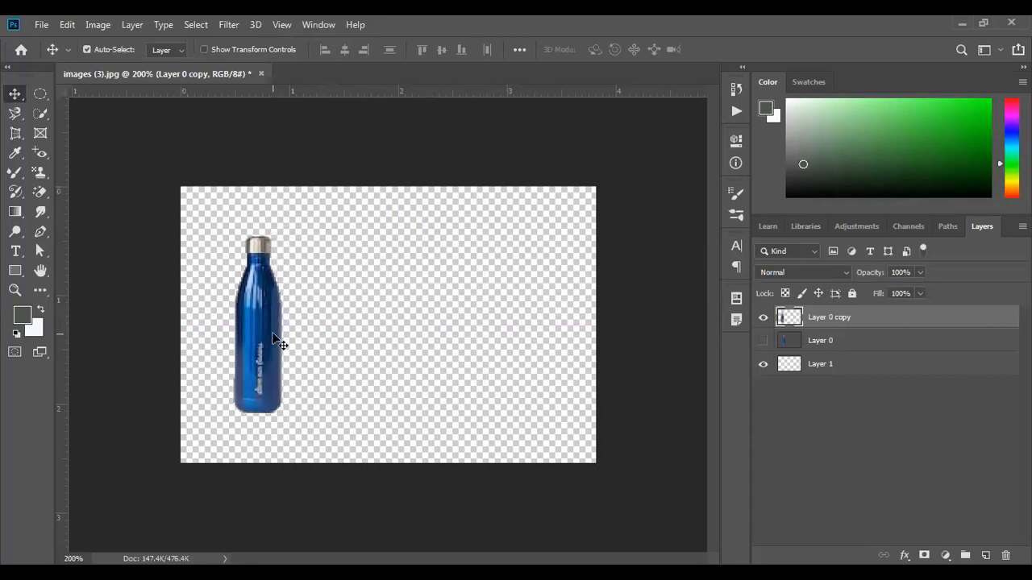
pyautogui.click(762, 340)
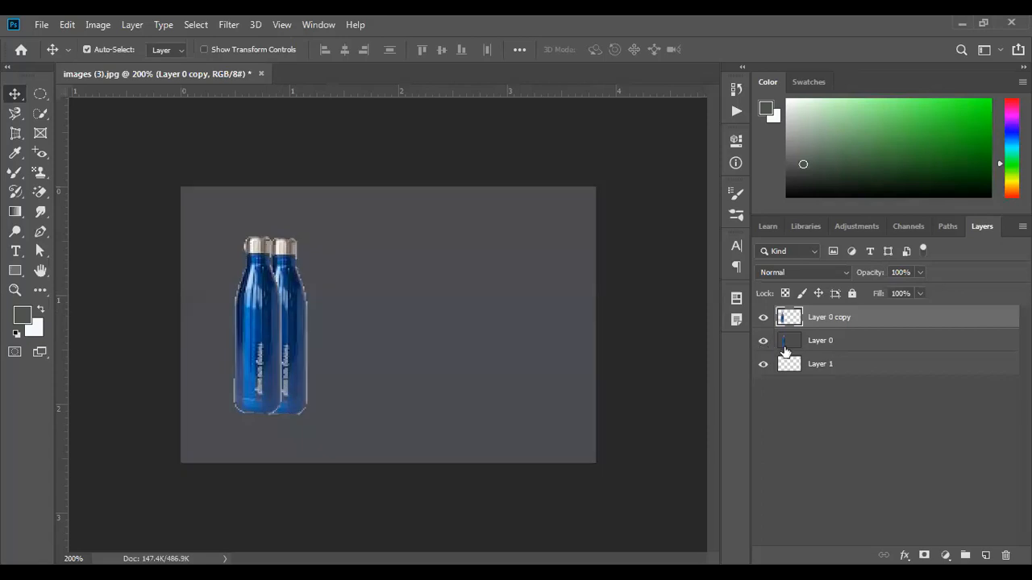
pyautogui.moveTo(309, 353)
pyautogui.mouseDown()
pyautogui.moveTo(381, 359)
pyautogui.moveTo(309, 352)
pyautogui.mouseUp()
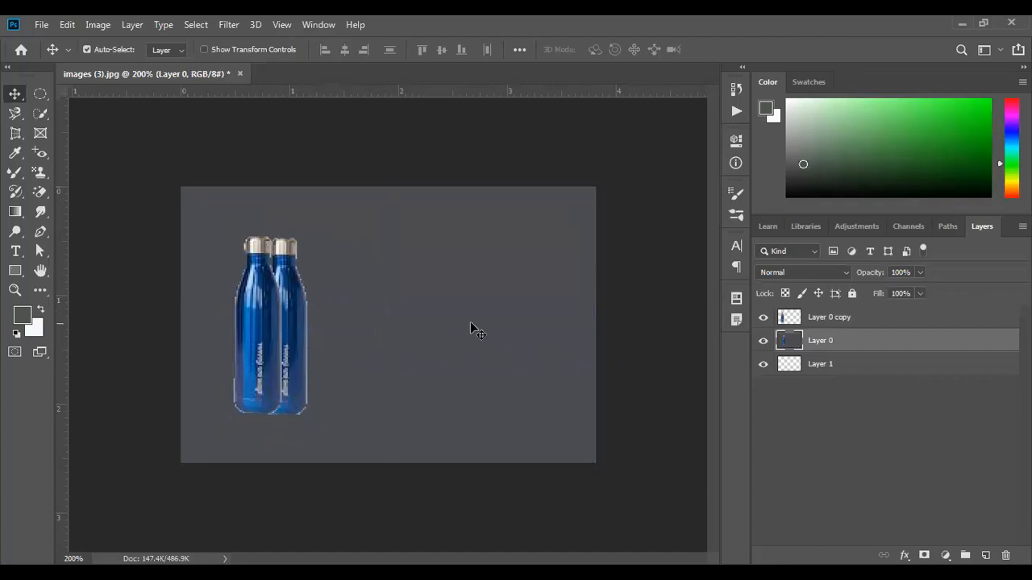
pyautogui.click(763, 340)
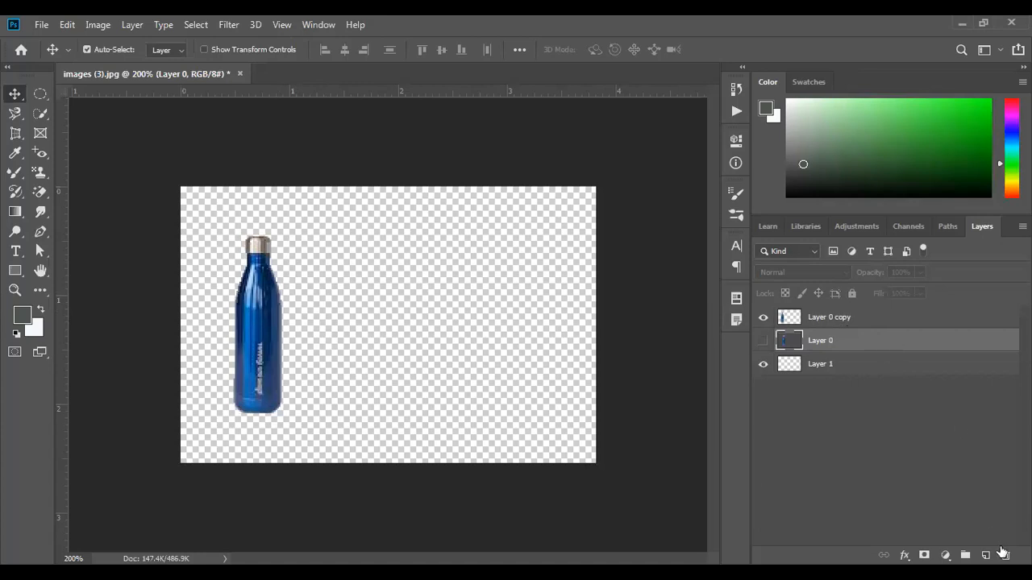
# - Delete Layer 0, fill Layer 1 with white, and select the bottle layer
pyautogui.click(1005, 555)
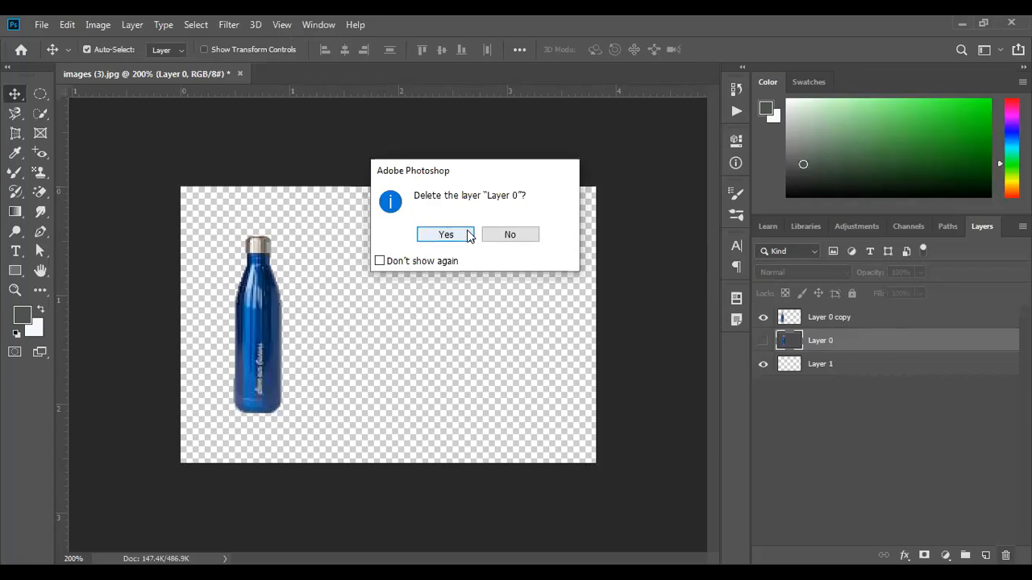
pyautogui.click(446, 234)
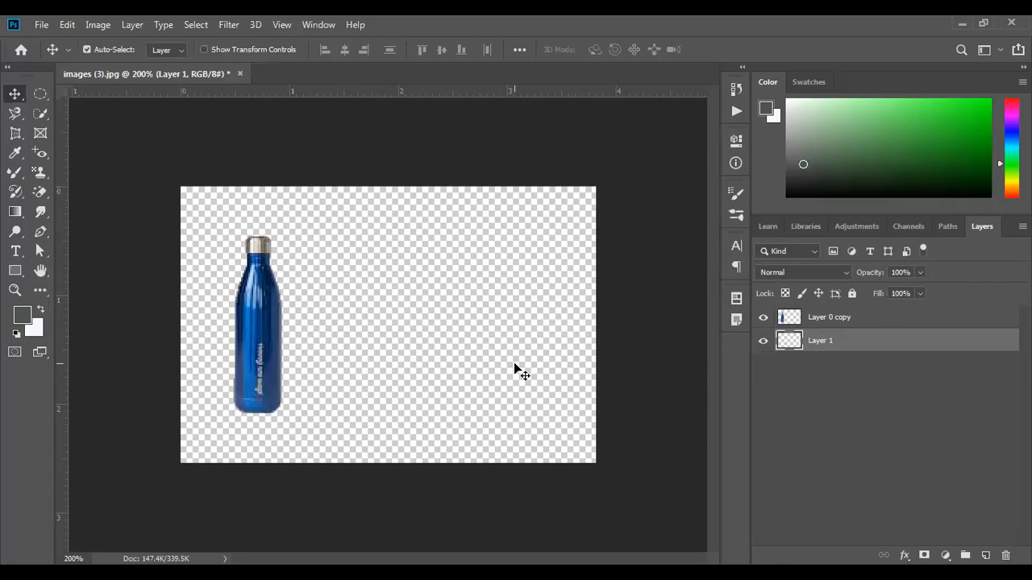
pyautogui.hotkey('ctrl', 'BackSpace')
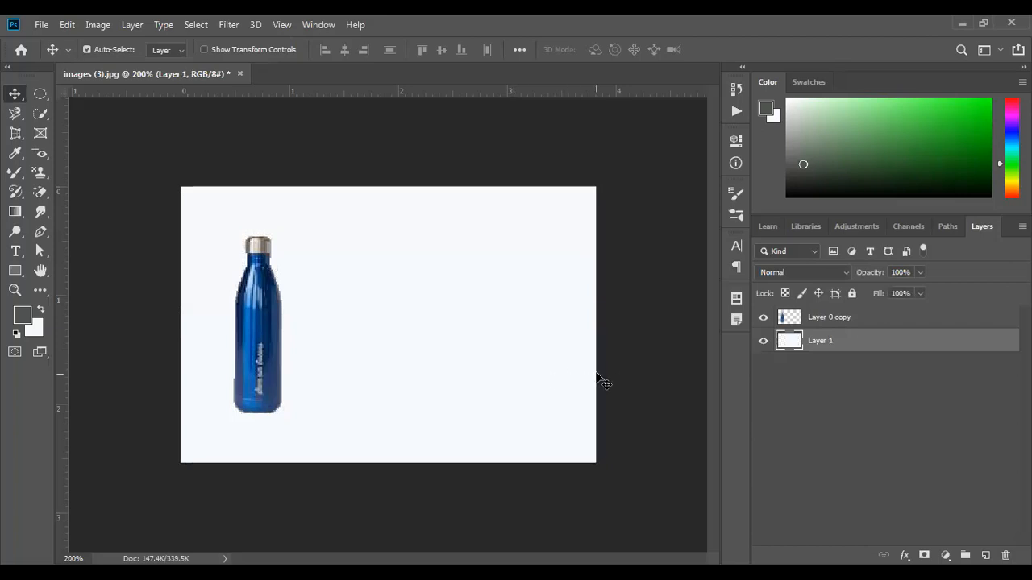
pyautogui.click(830, 322)
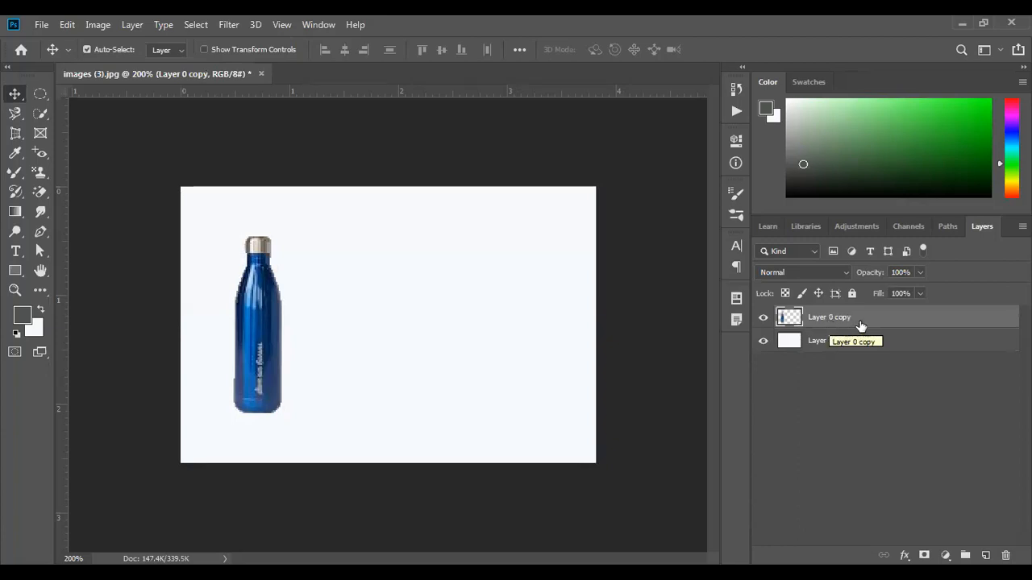
# - Hide Layer 0 copy and enable Drop Shadow in Layer 0 copy 2's Blending Options
pyautogui.moveTo(867, 322); pyautogui.dragTo(985, 555)
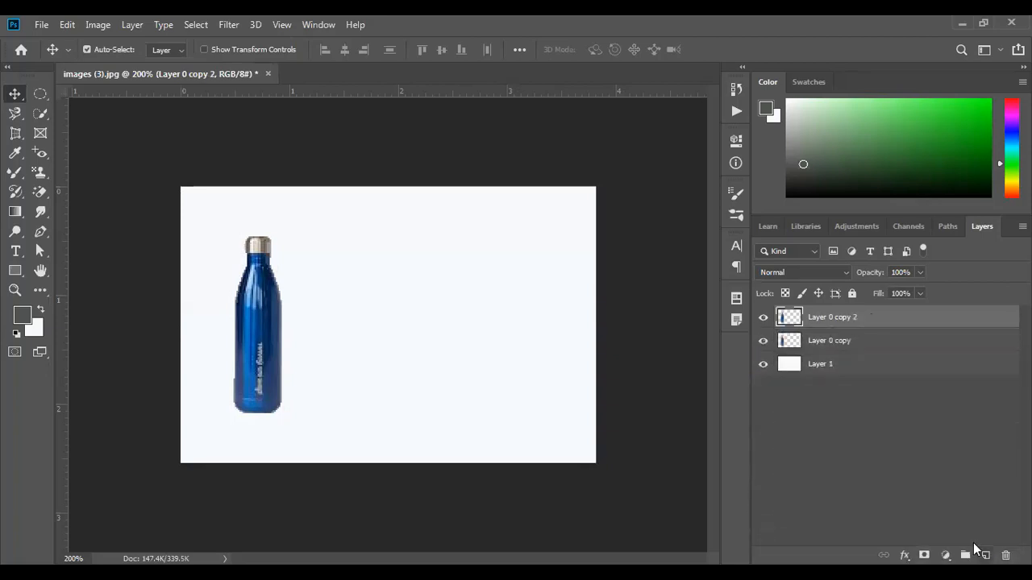
pyautogui.click(763, 343)
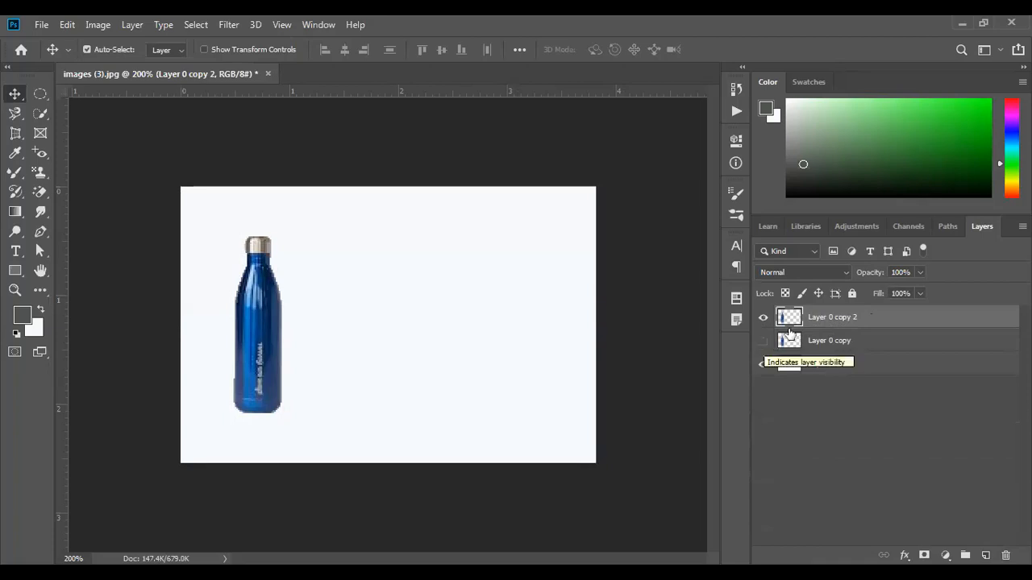
pyautogui.rightClick(824, 320)
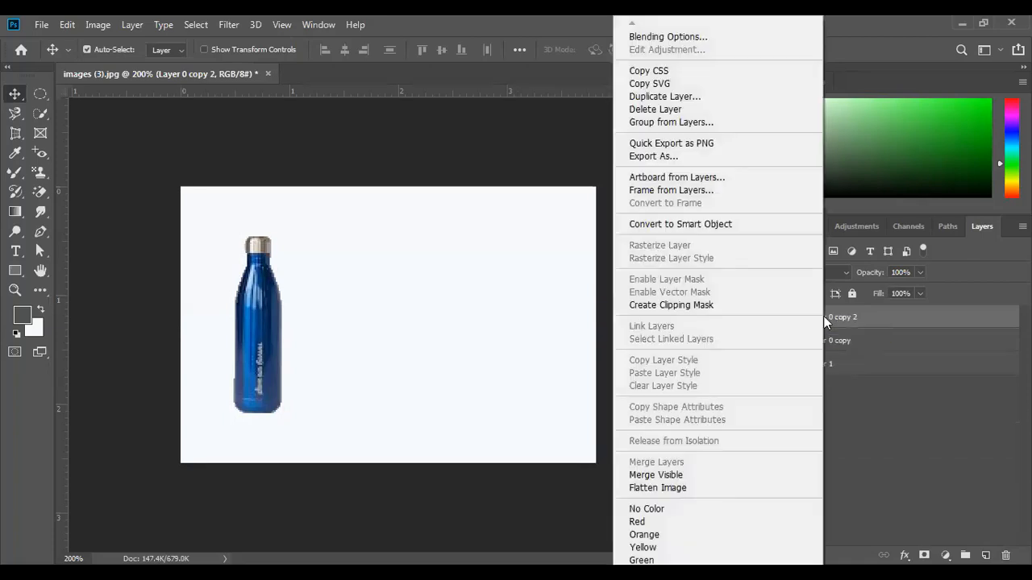
pyautogui.click(714, 36)
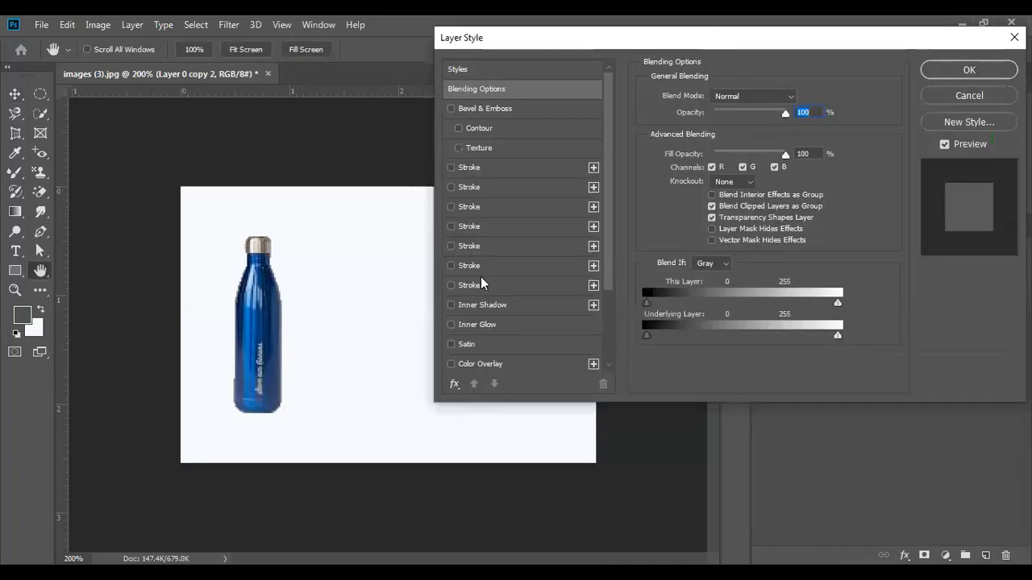
pyautogui.scroll(-2, 488, 287)
pyautogui.click(454, 344)
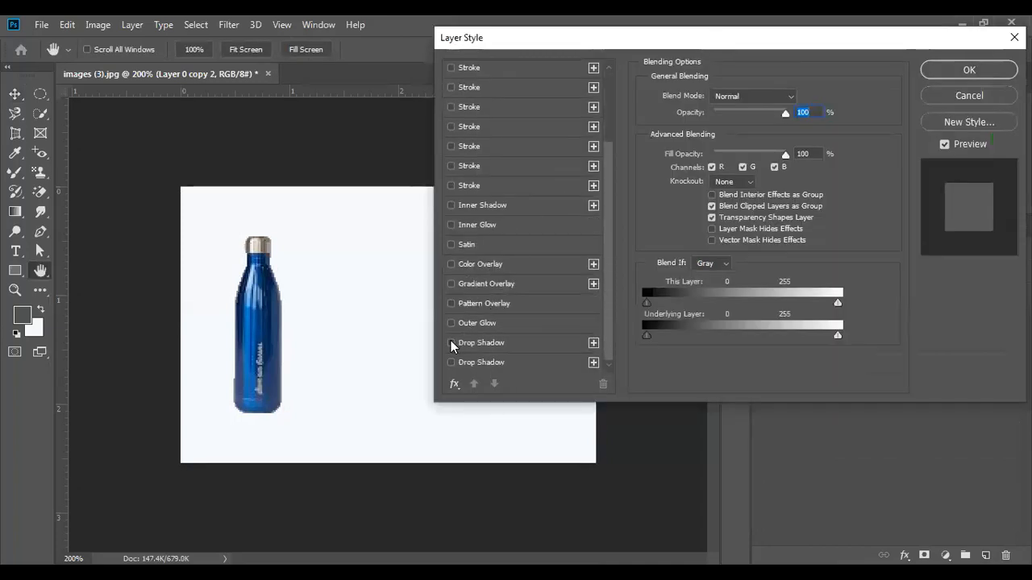
pyautogui.click(516, 343)
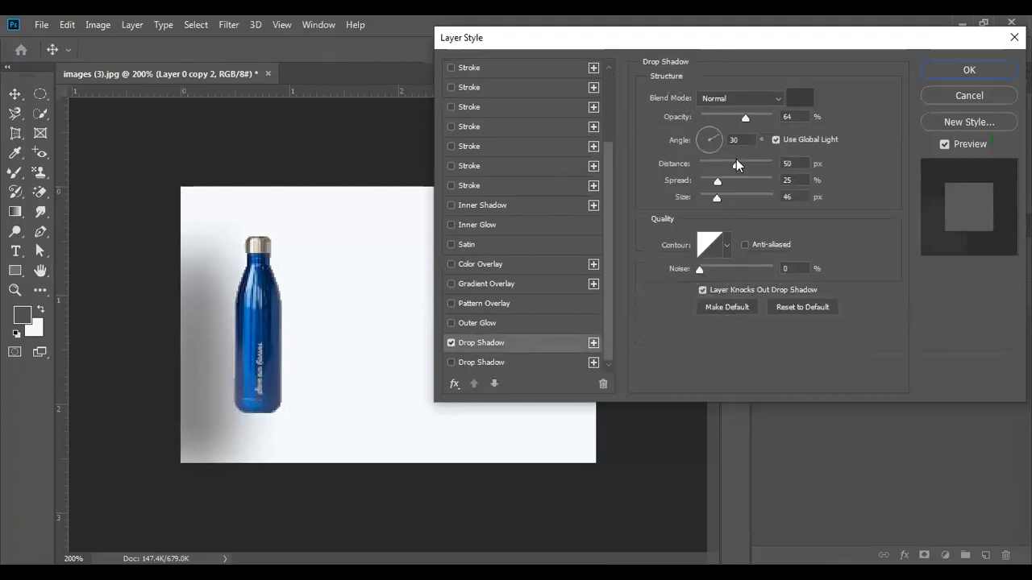
# - Apply a drop shadow at -160°, 10 px distance, 8% spread, 5 px size, 40% opacity
pyautogui.moveTo(736, 167); pyautogui.dragTo(705, 167)
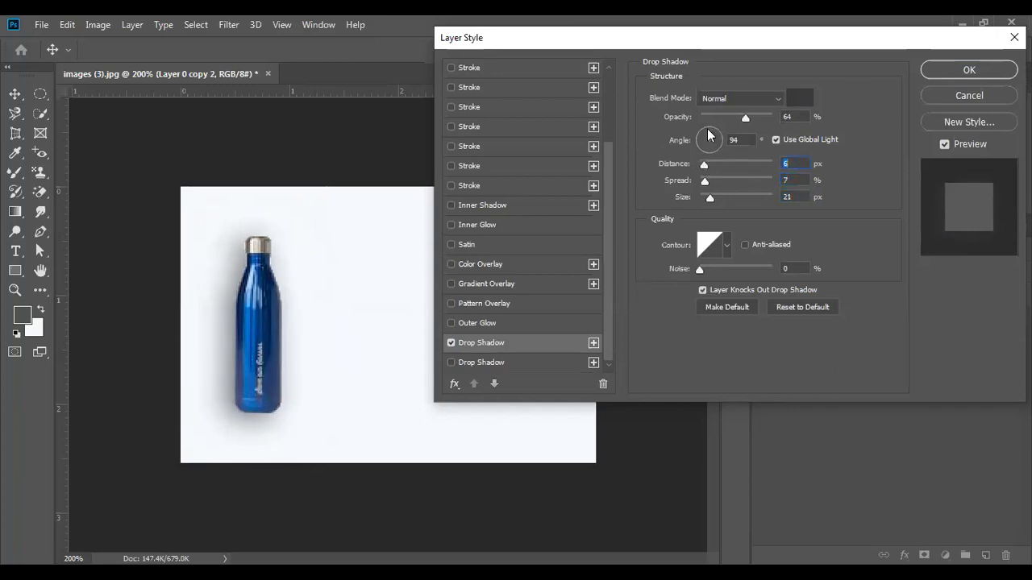
pyautogui.click(702, 137)
pyautogui.click(702, 142)
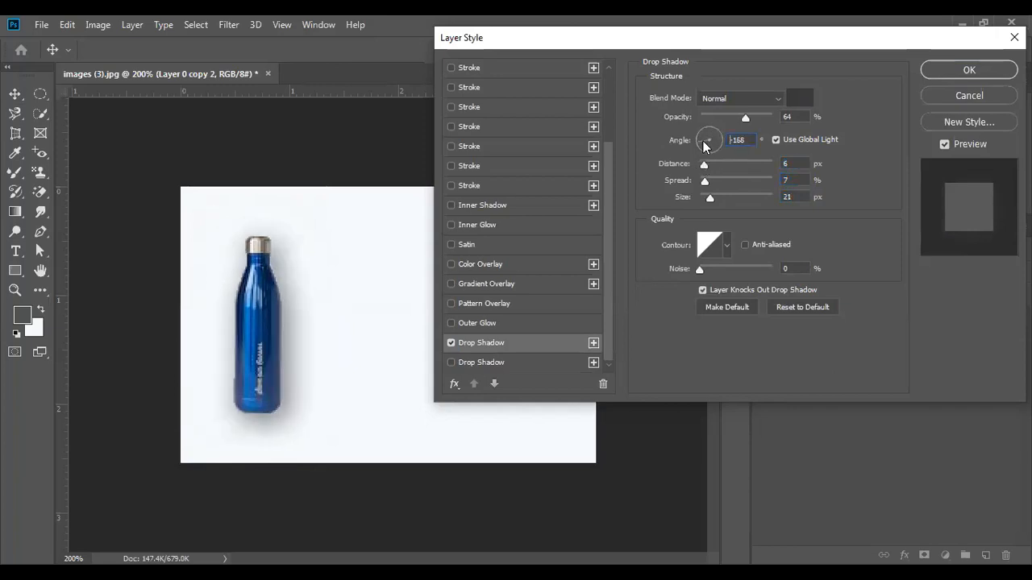
pyautogui.click(700, 143)
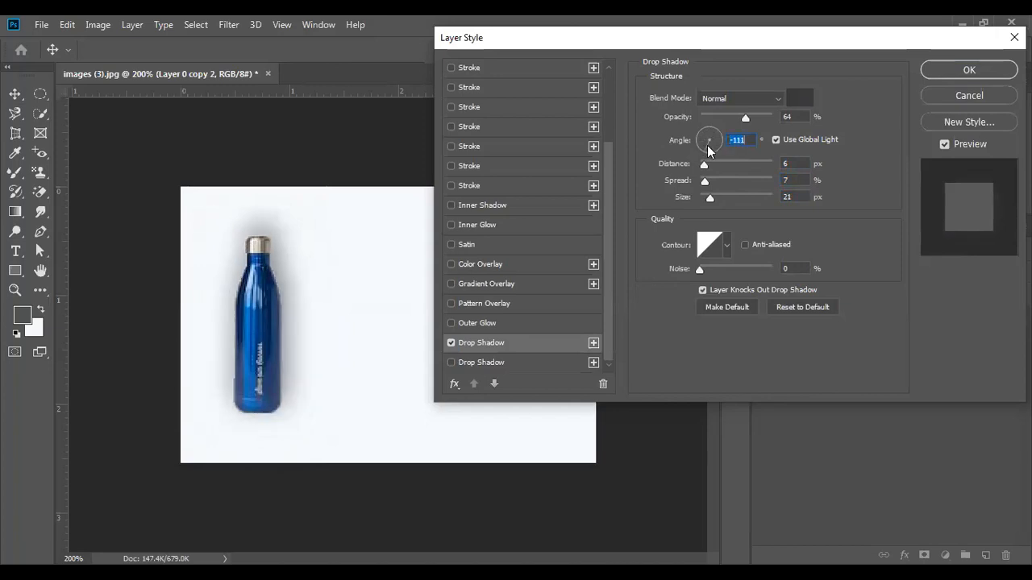
pyautogui.click(697, 151)
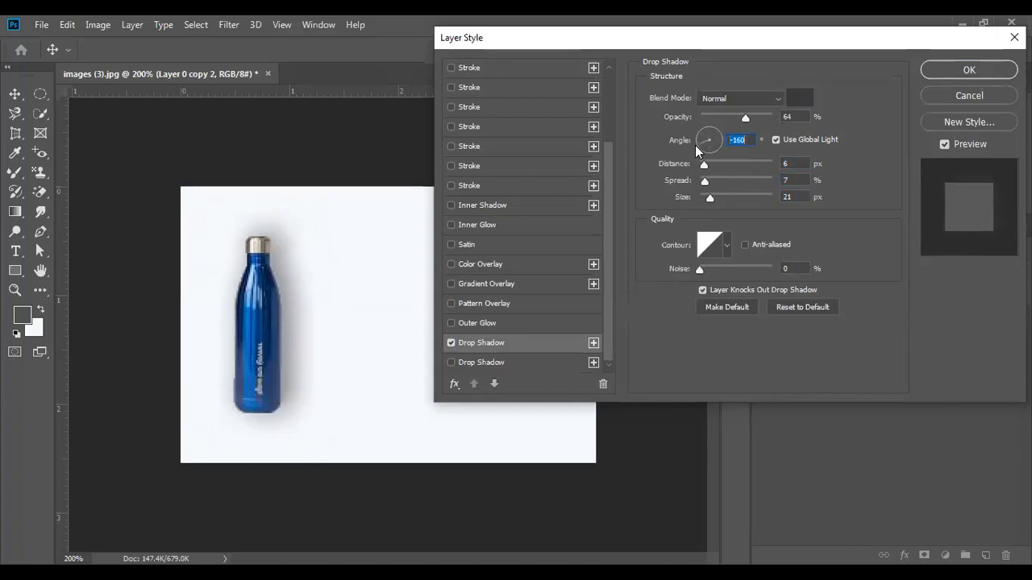
pyautogui.moveTo(708, 186)
pyautogui.mouseDown()
pyautogui.moveTo(705, 164)
pyautogui.moveTo(703, 197)
pyautogui.mouseUp()
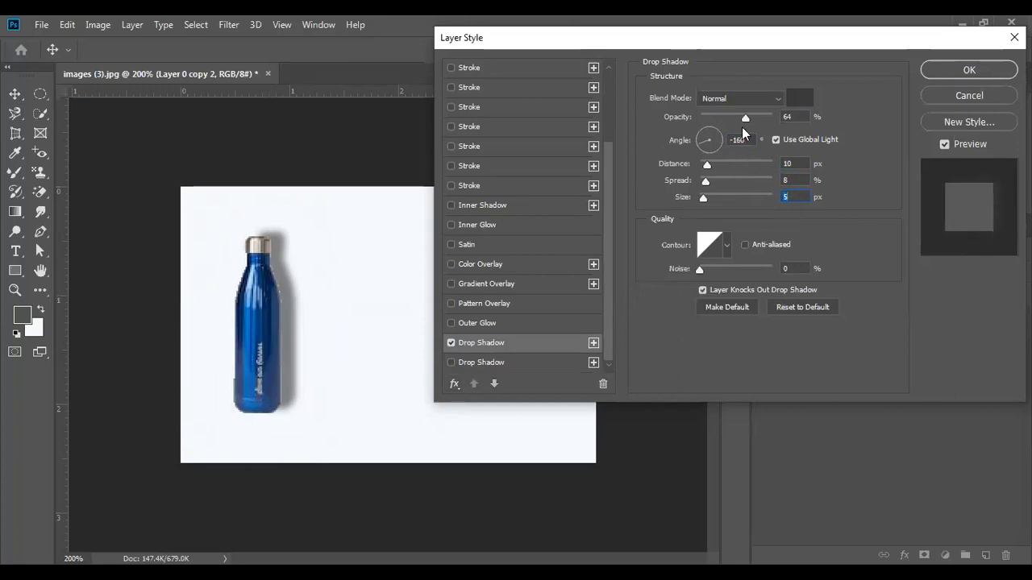
pyautogui.moveTo(744, 121); pyautogui.dragTo(727, 129)
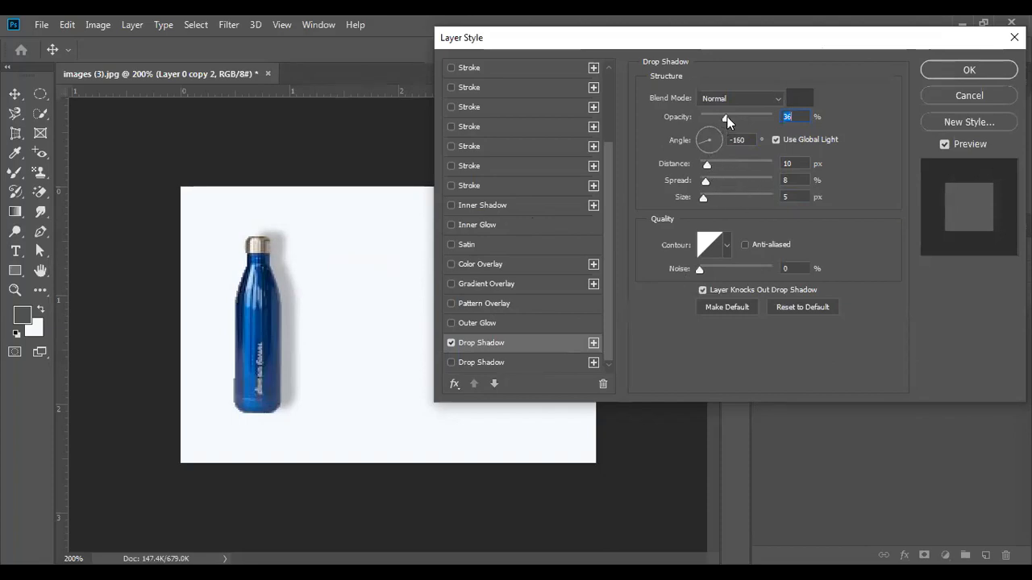
pyautogui.moveTo(728, 121)
pyautogui.mouseDown()
pyautogui.moveTo(746, 121)
pyautogui.moveTo(729, 121)
pyautogui.mouseUp()
pyautogui.click(956, 71)
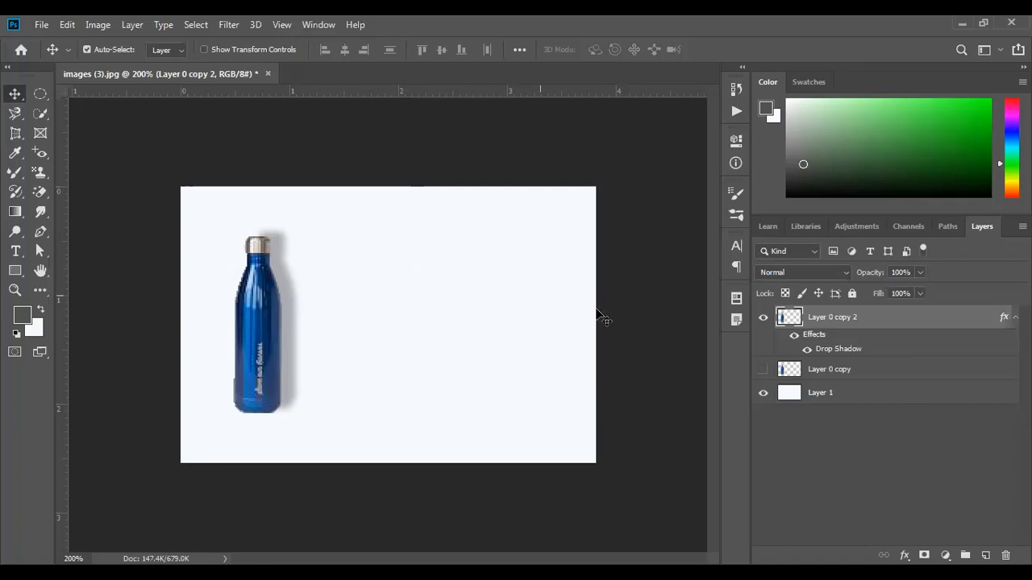
# - Turn off Layer 0 copy 2's drop shadow effect and switch to Layer 0 copy
pyautogui.click(793, 337)
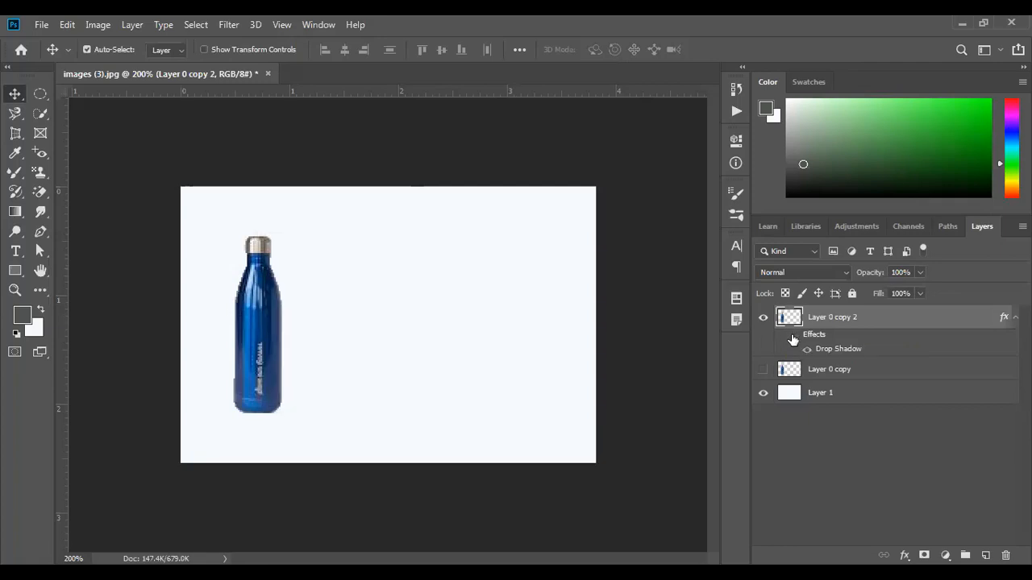
pyautogui.click(821, 374)
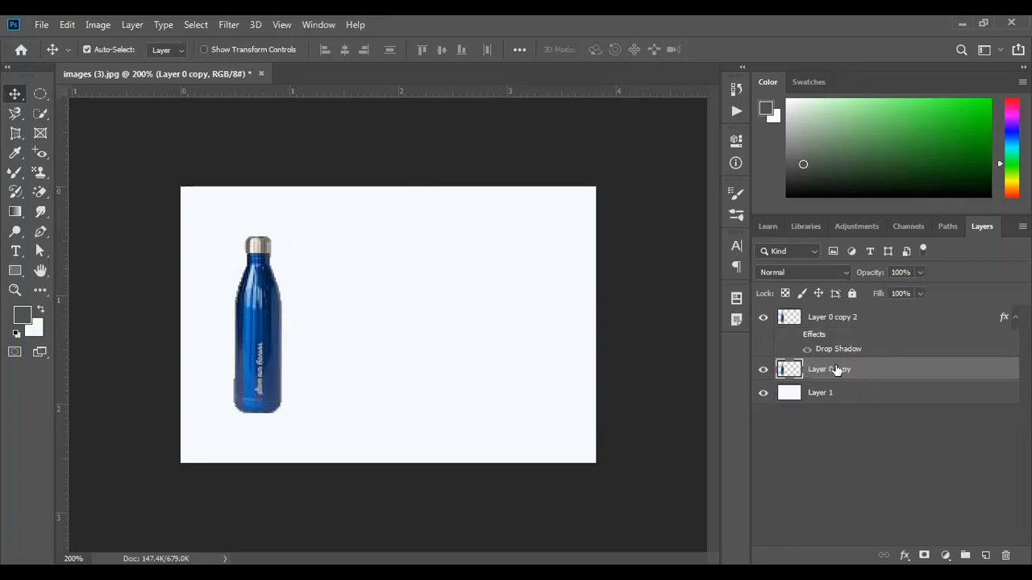
# - Load Layer 0 copy's transparency as a selection into a dark-grey bottle silhouette, then deselect
pyautogui.click(196, 24)
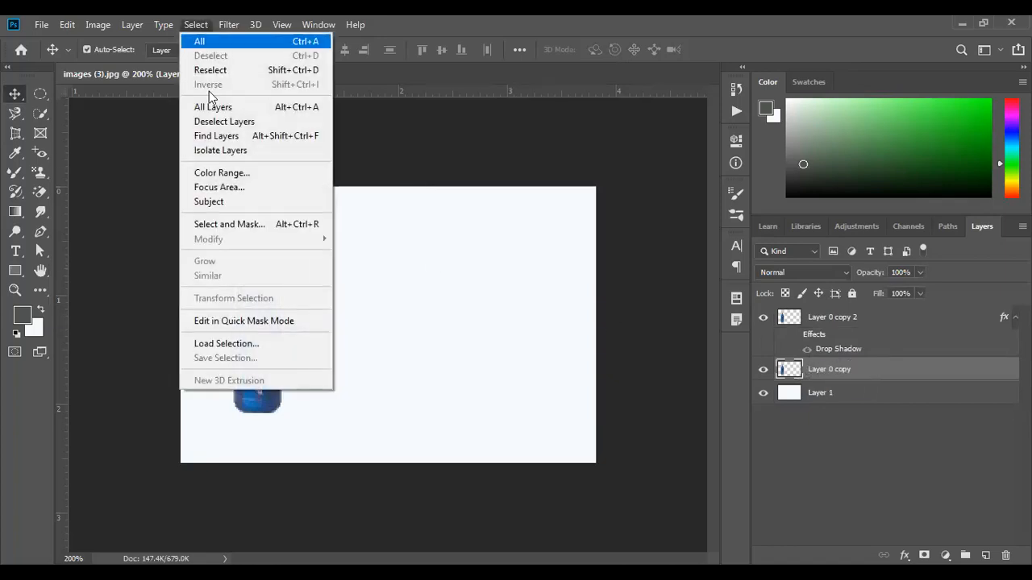
pyautogui.click(238, 343)
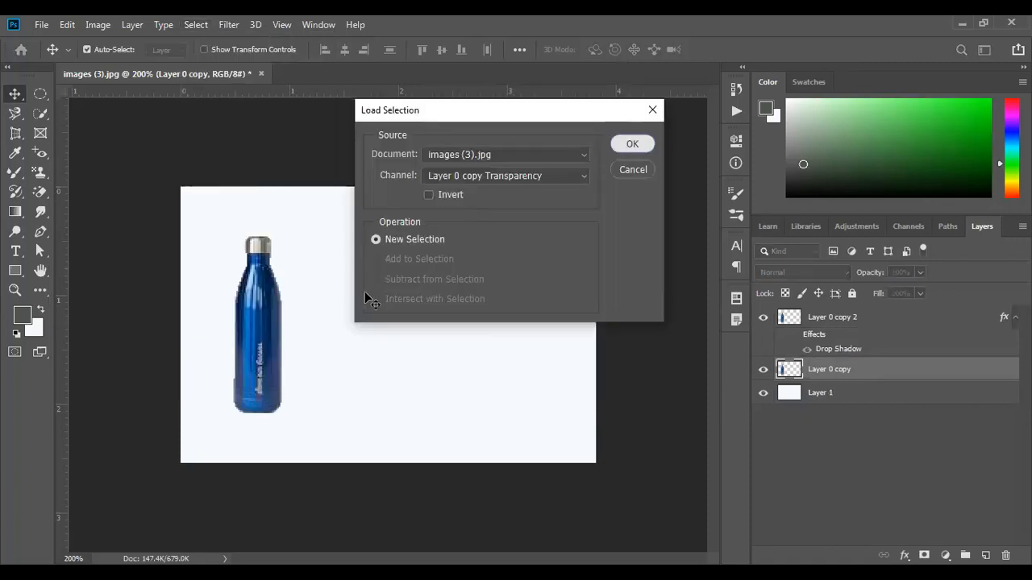
pyautogui.press('Return')
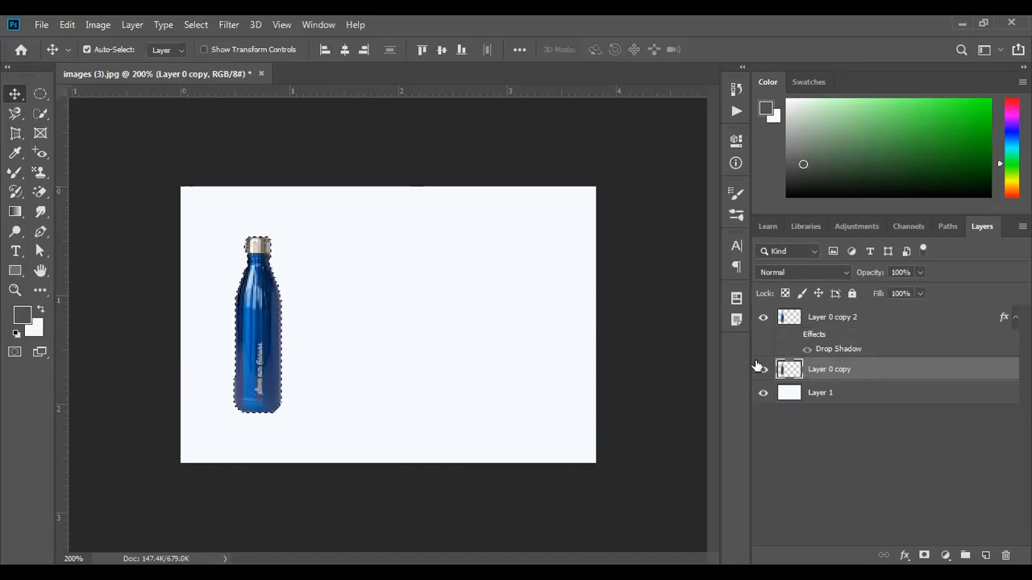
pyautogui.click(764, 320)
pyautogui.click(764, 320)
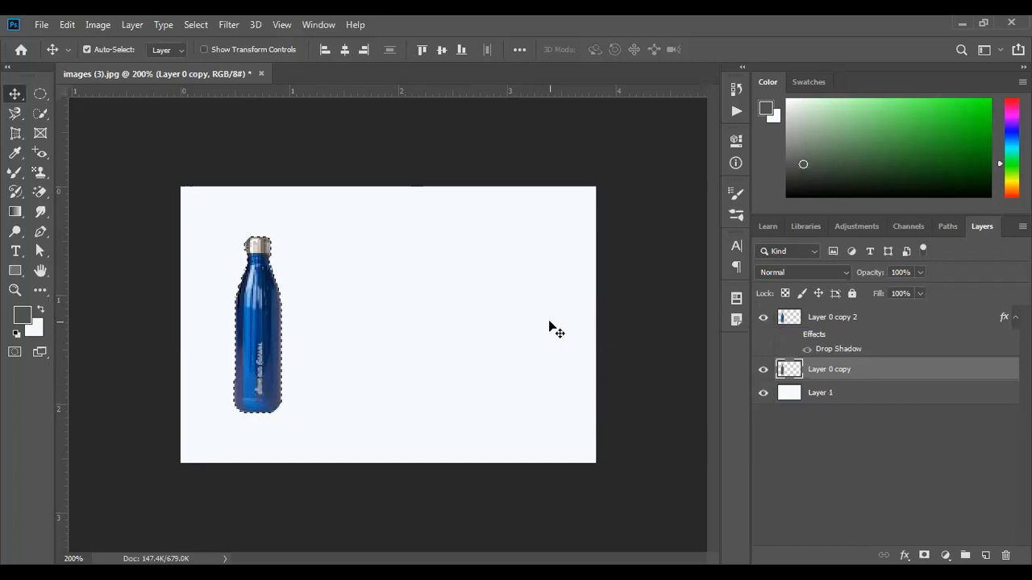
pyautogui.hotkey('ctrl', 'd')
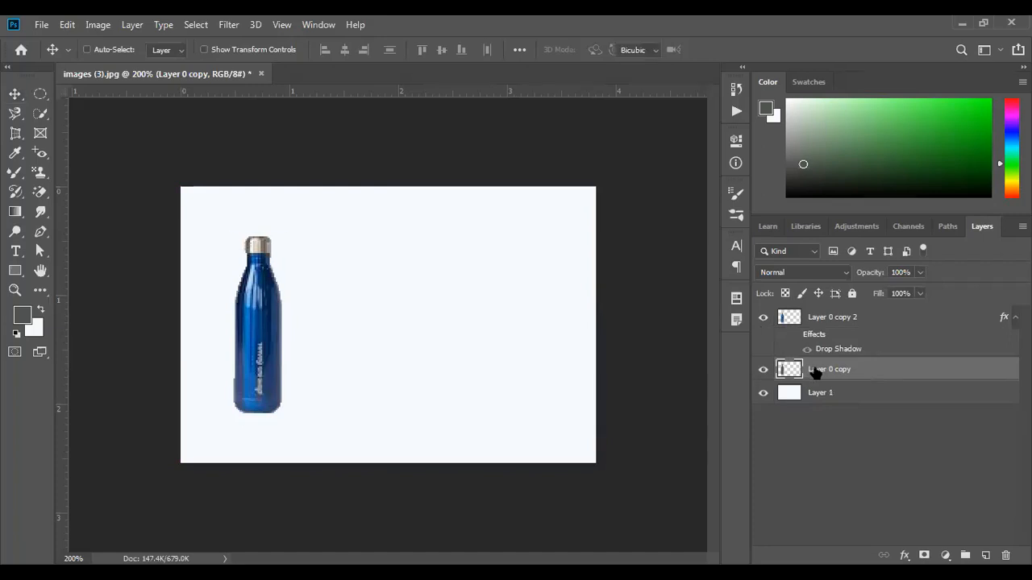
# - Rotate the grey silhouette clockwise around its base and shrink it slightly
pyautogui.hotkey('ctrl', 't')
pyautogui.moveTo(290, 228); pyautogui.dragTo(368, 247)
pyautogui.moveTo(303, 303); pyautogui.dragTo(310, 307)
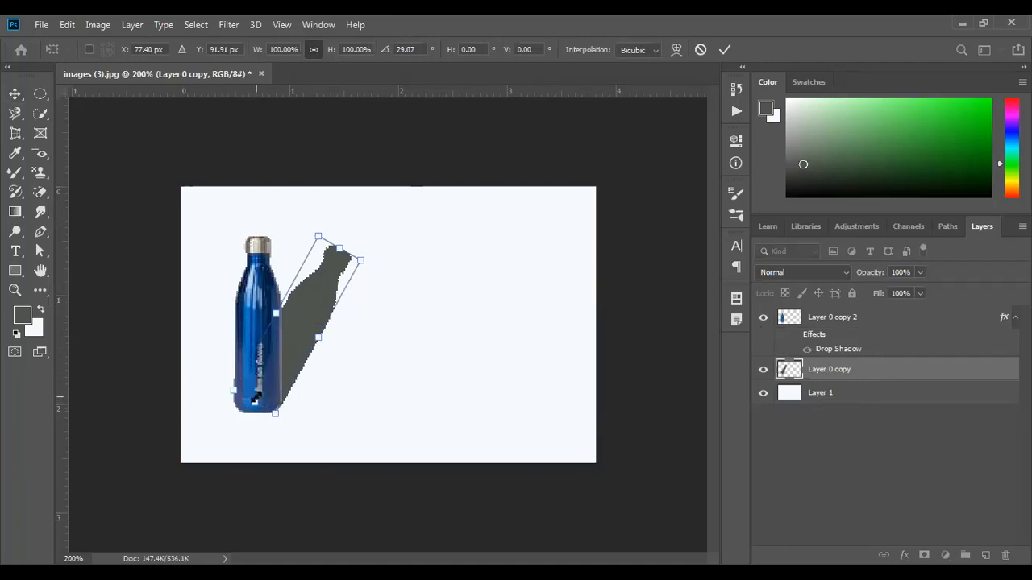
pyautogui.moveTo(372, 255); pyautogui.dragTo(351, 282)
pyautogui.press('Return')
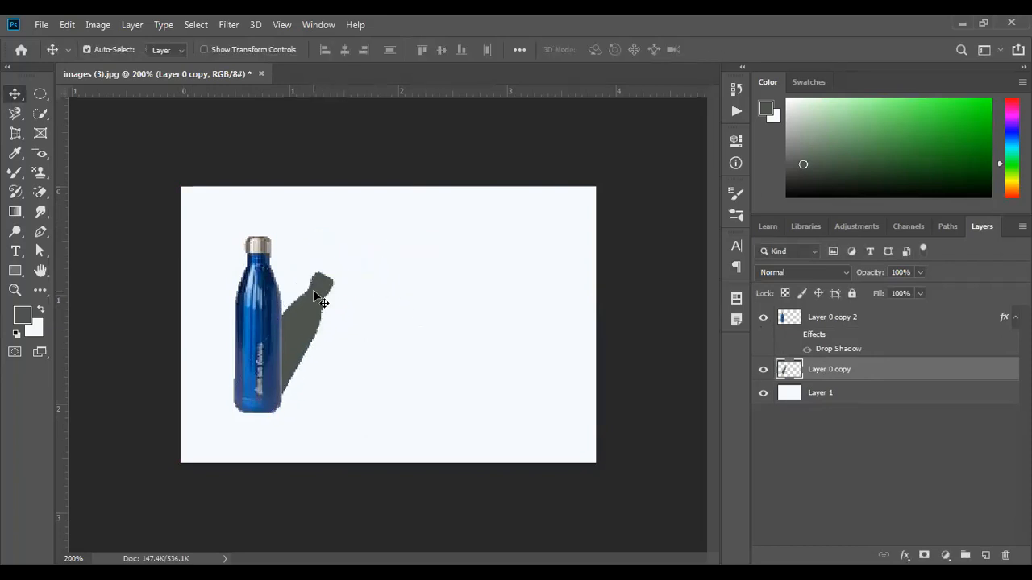
pyautogui.press('ctrl')
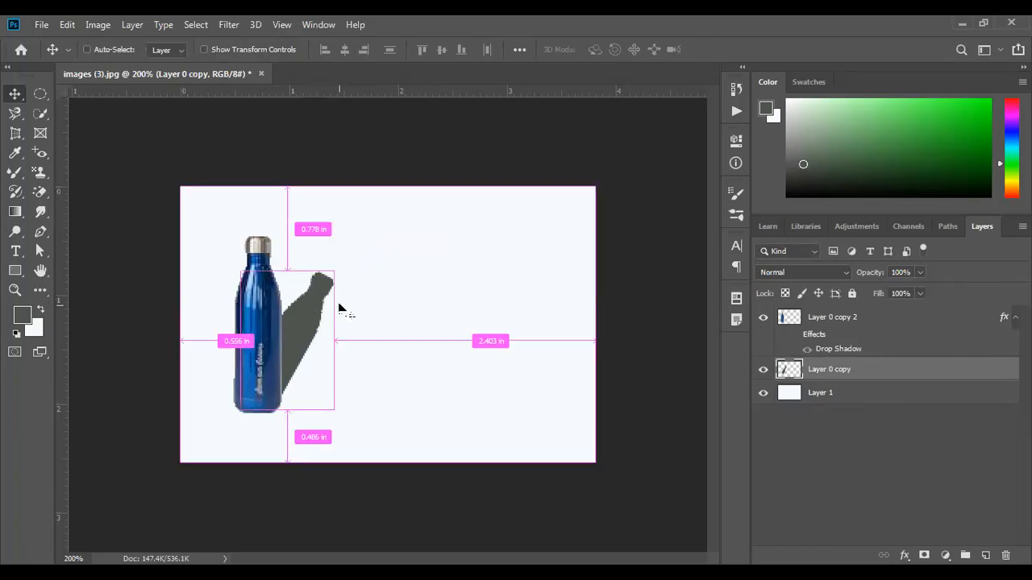
pyautogui.hotkey('ctrl', 'y')
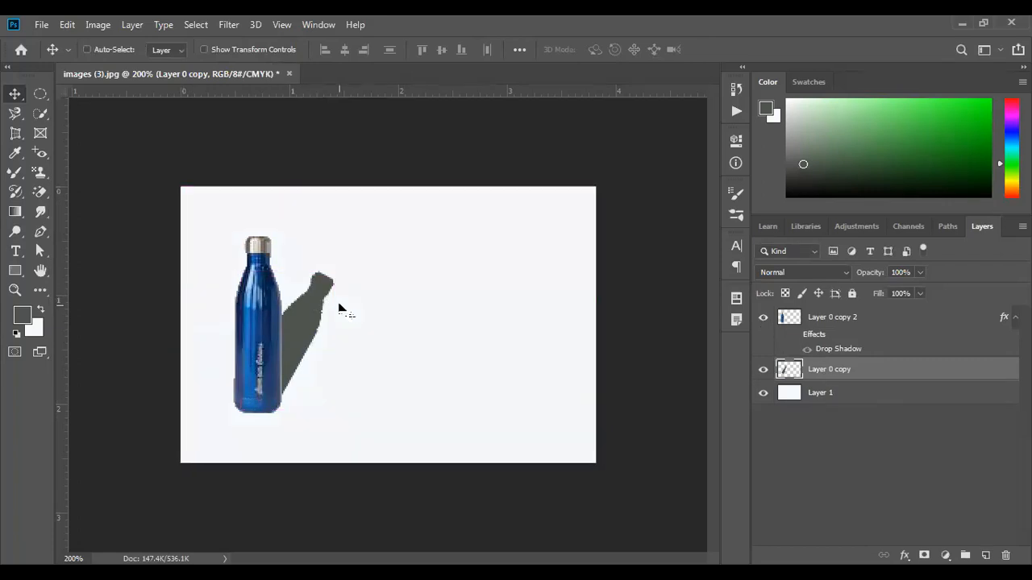
# - Re-transform the shadow to about 28°, stretched to roughly 121% toward the upper right
pyautogui.hotkey('ctrl', 't')
pyautogui.moveTo(342, 263); pyautogui.dragTo(375, 305)
pyautogui.moveTo(293, 341); pyautogui.dragTo(323, 364)
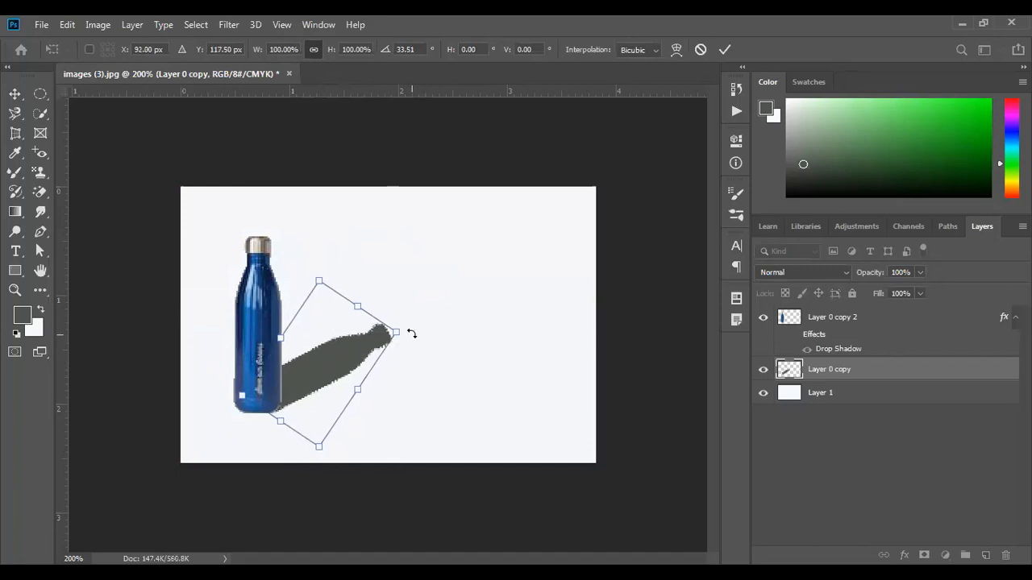
pyautogui.moveTo(409, 324); pyautogui.dragTo(405, 315)
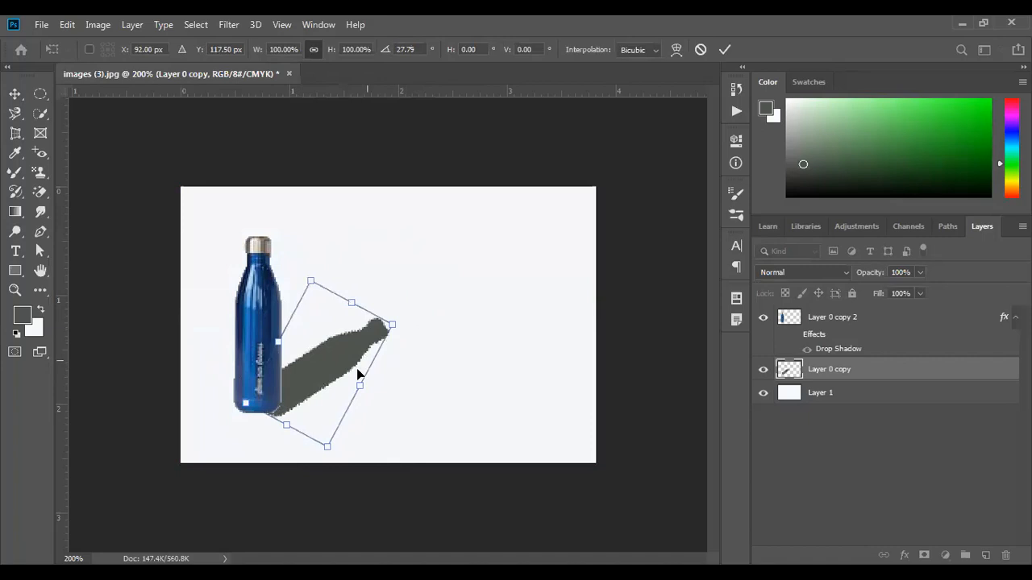
pyautogui.moveTo(335, 377); pyautogui.dragTo(333, 366)
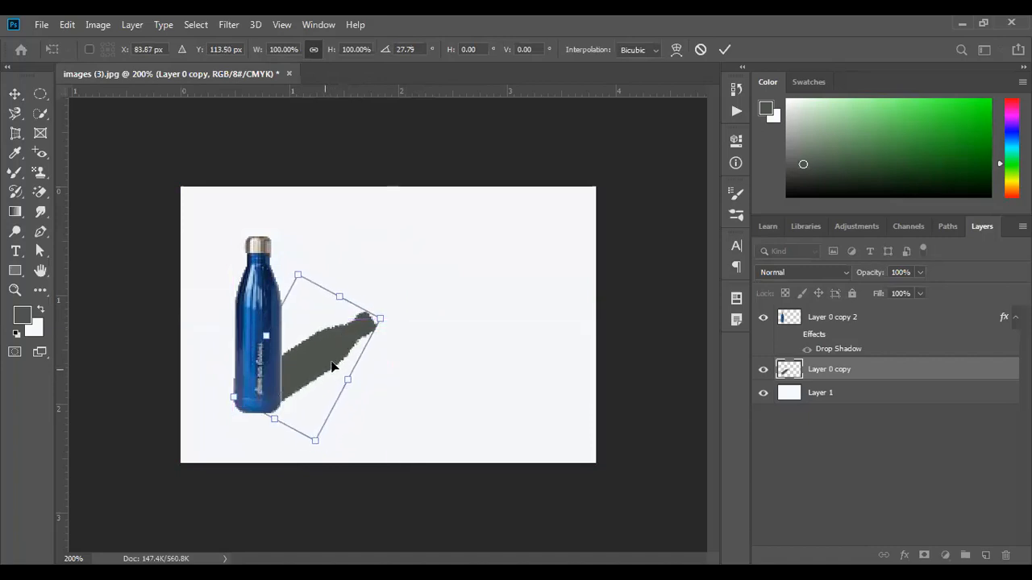
pyautogui.moveTo(354, 301); pyautogui.dragTo(419, 238)
pyautogui.press('Return')
pyautogui.moveTo(308, 361); pyautogui.dragTo(320, 368)
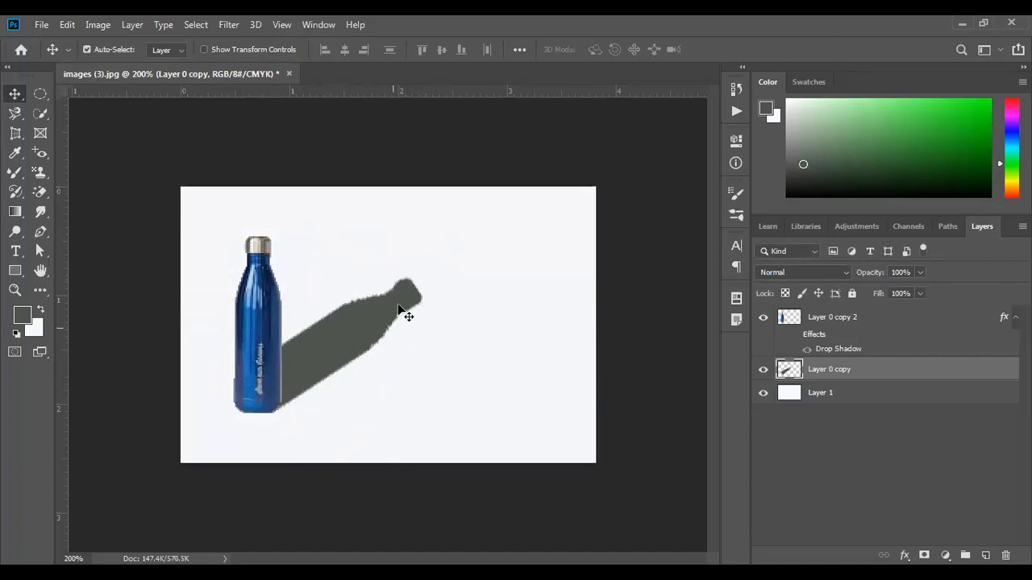
# - Fade the Layer 0 copy cast shadow to 25% opacity, hide it, and add Layer 2
pyautogui.click(920, 273)
pyautogui.moveTo(923, 288); pyautogui.dragTo(879, 286)
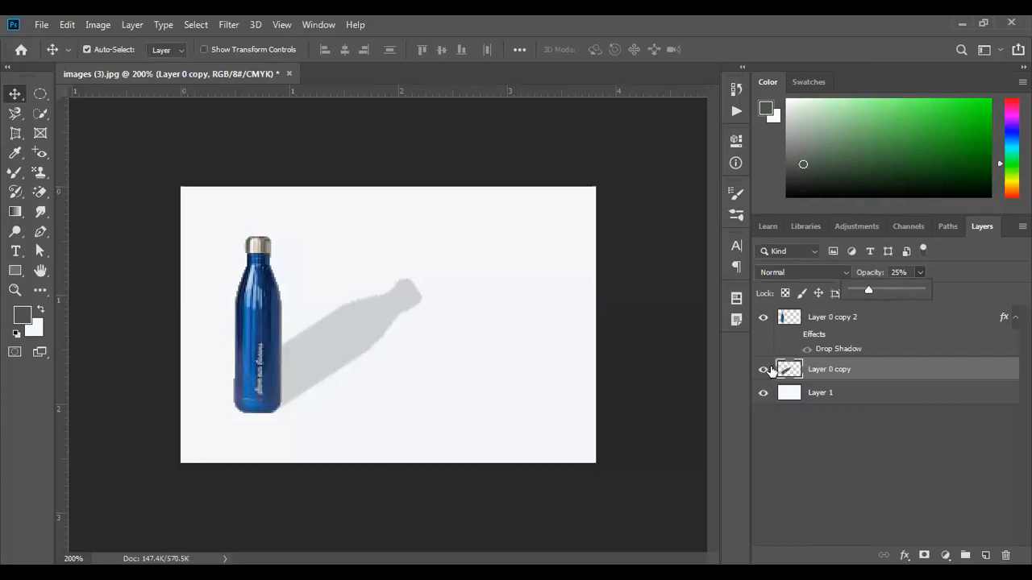
pyautogui.click(763, 370)
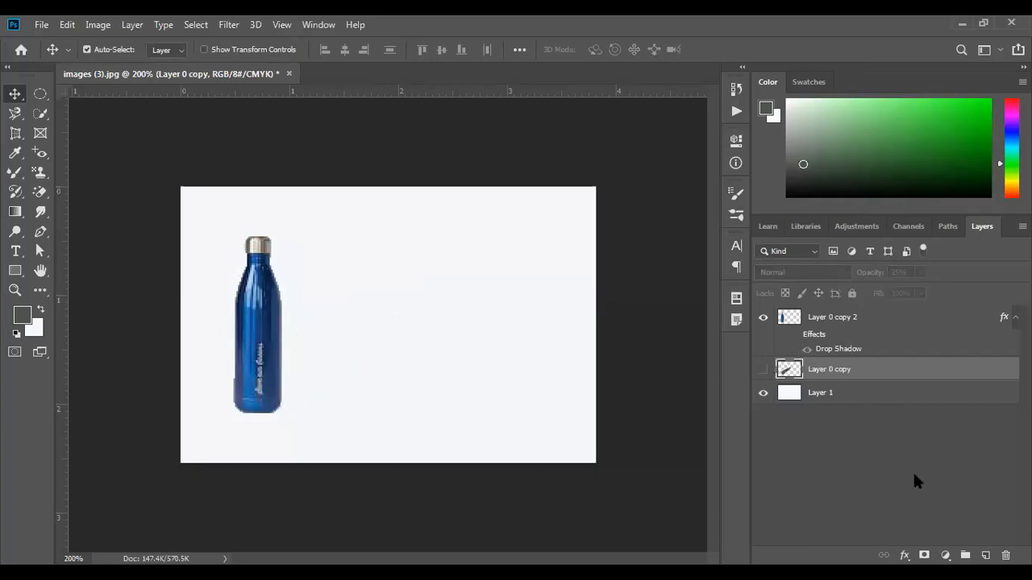
pyautogui.click(984, 555)
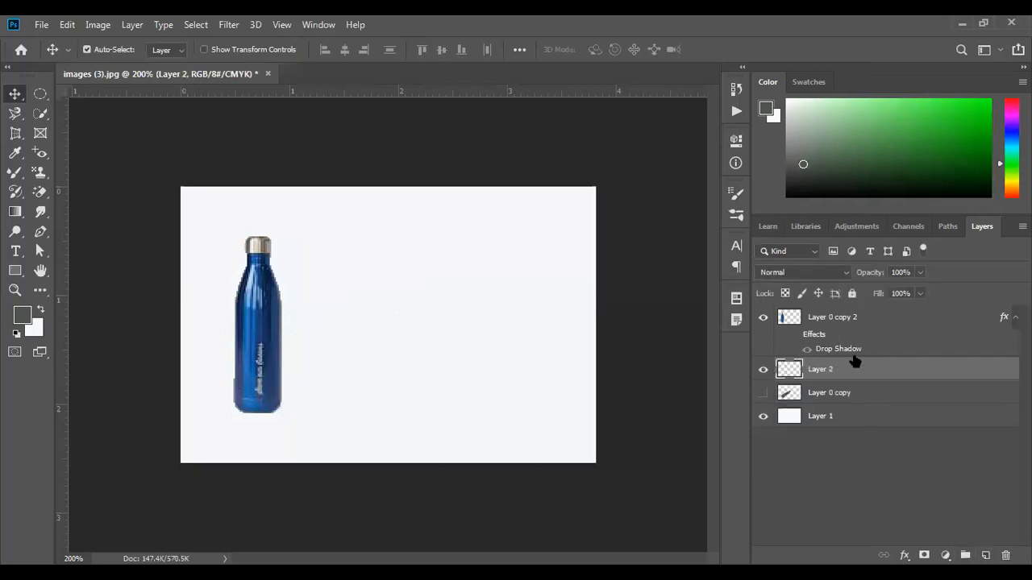
# - Move Layer 2 to the bottom of the stack and draw an oval selection under the bottle's base
pyautogui.moveTo(859, 371); pyautogui.dragTo(821, 394)
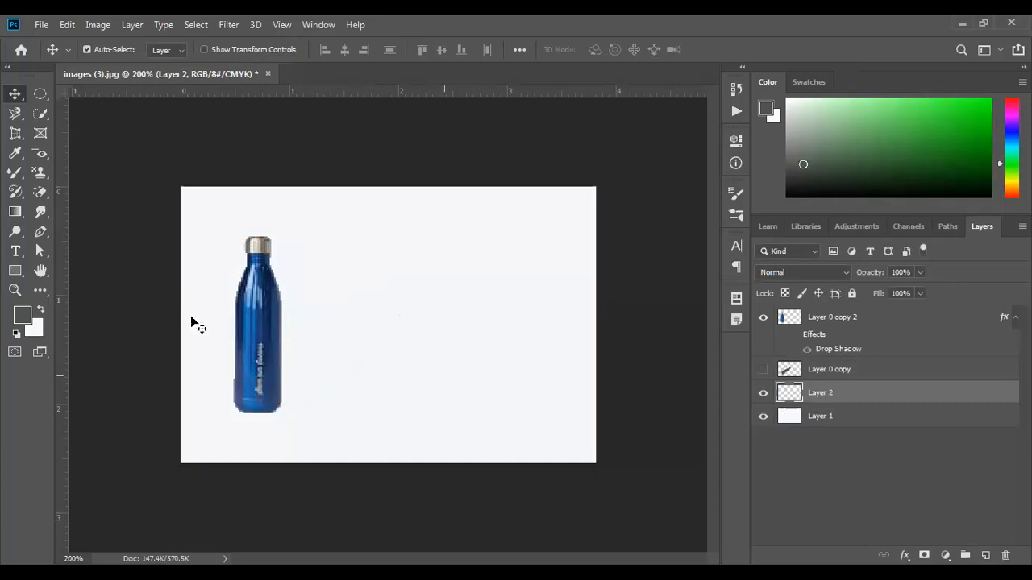
pyautogui.click(42, 93)
pyautogui.rightClick(44, 93)
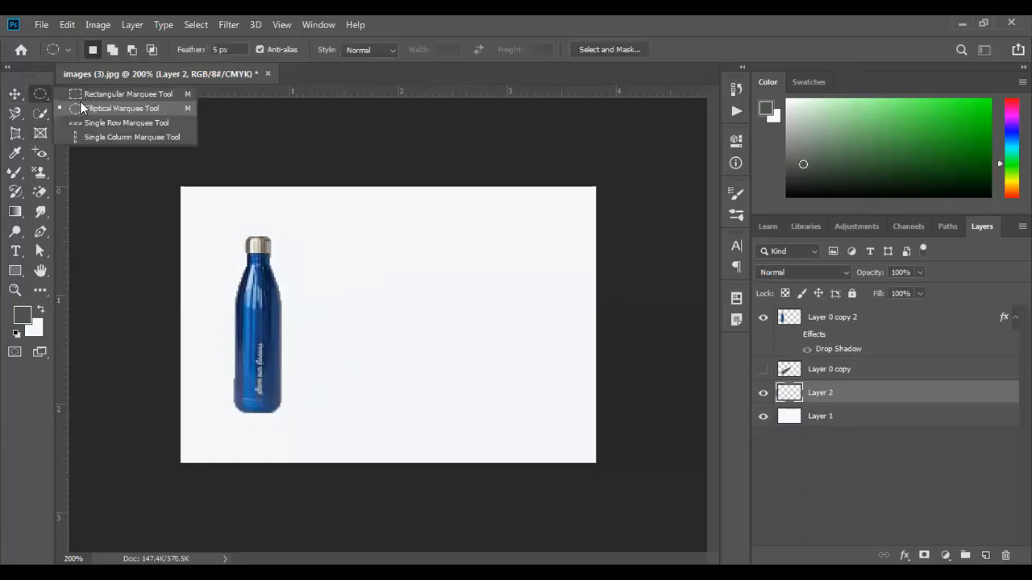
pyautogui.click(112, 105)
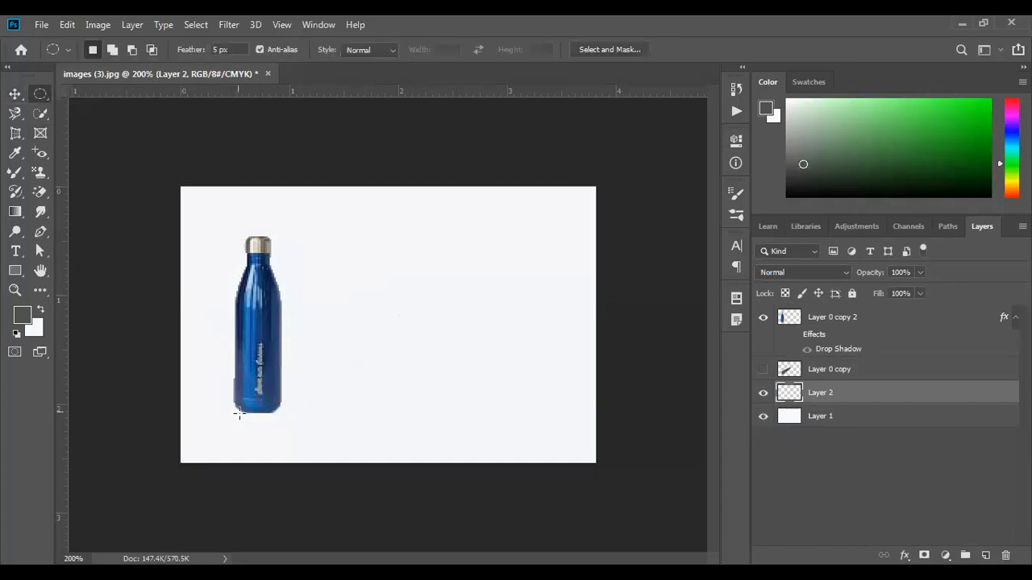
pyautogui.moveTo(241, 411); pyautogui.dragTo(298, 420)
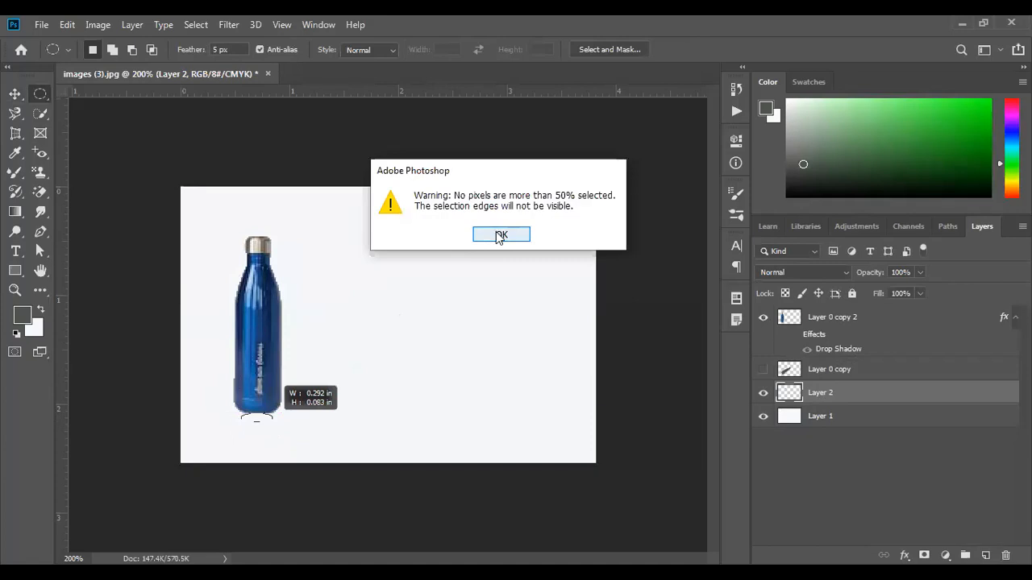
pyautogui.click(499, 234)
pyautogui.moveTo(232, 411); pyautogui.dragTo(282, 426)
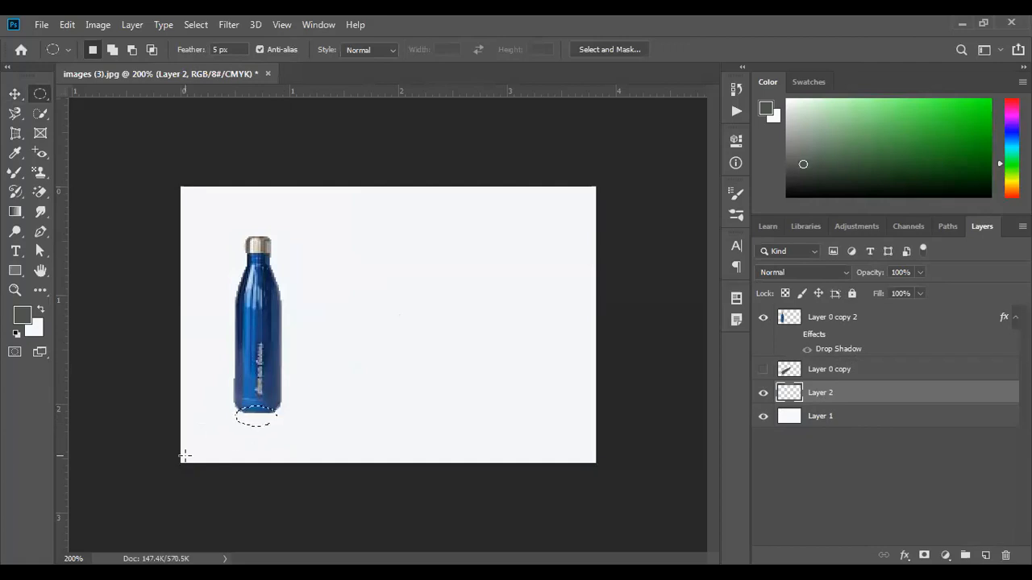
# - Fill the oval with grey shadow, feather it by 8 px, and deselect
pyautogui.hotkey('alt', 'BackSpace')
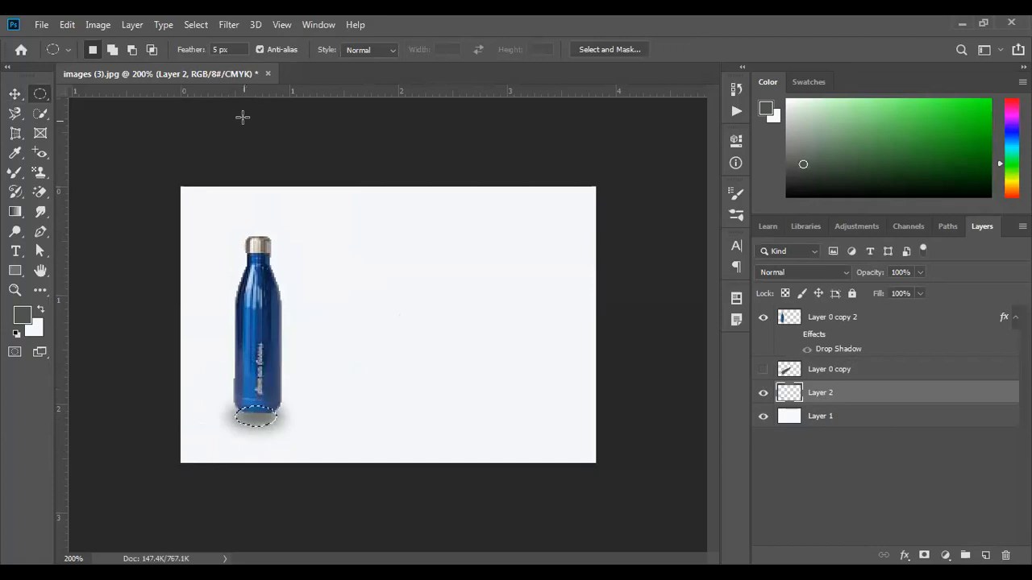
pyautogui.click(236, 49)
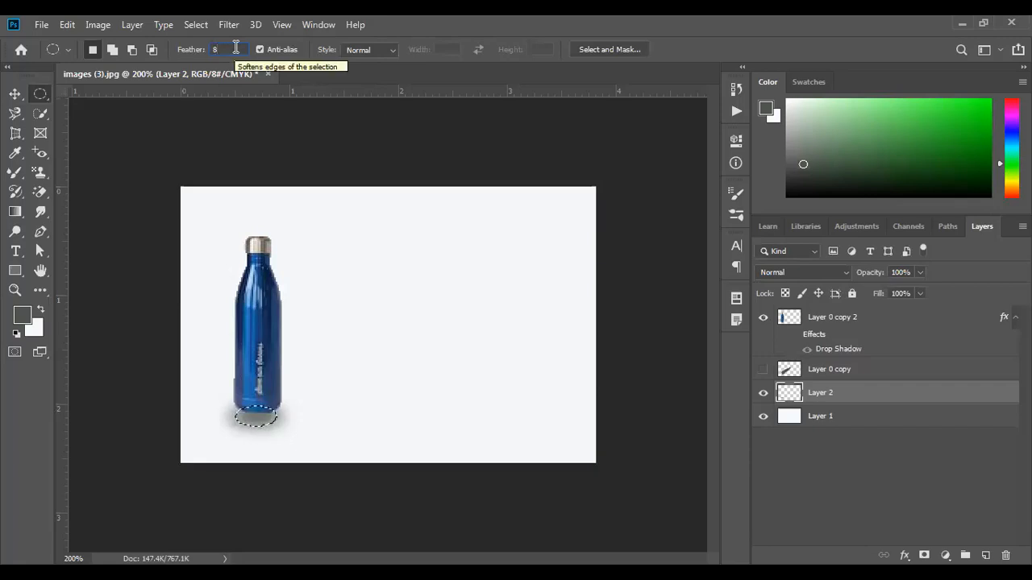
pyautogui.press('Return')
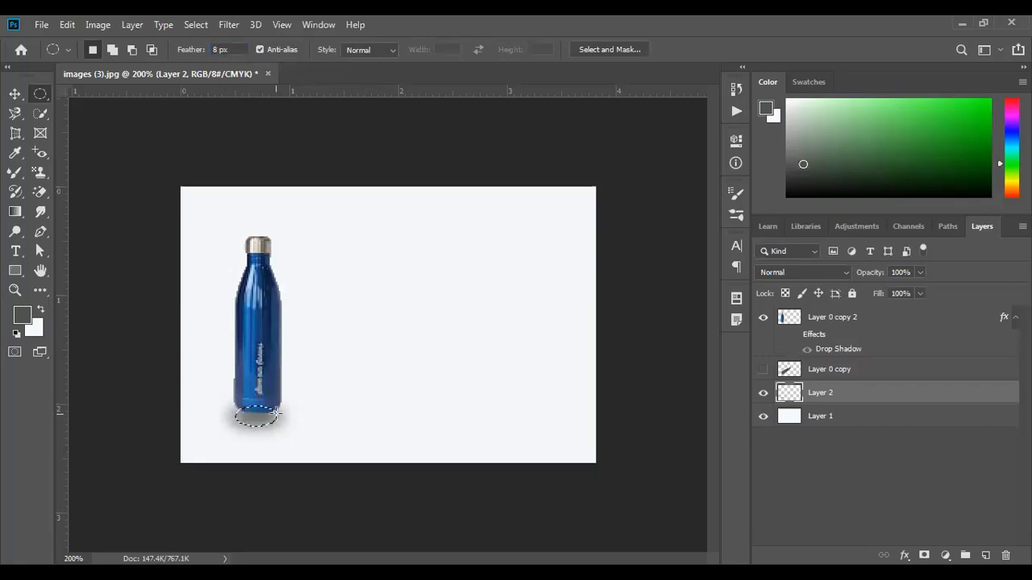
pyautogui.click(276, 416)
# - Lower the shadow layer to 60% opacity and leave only the bottle's drop shadow visible
pyautogui.click(920, 271)
pyautogui.moveTo(895, 289); pyautogui.dragTo(880, 286)
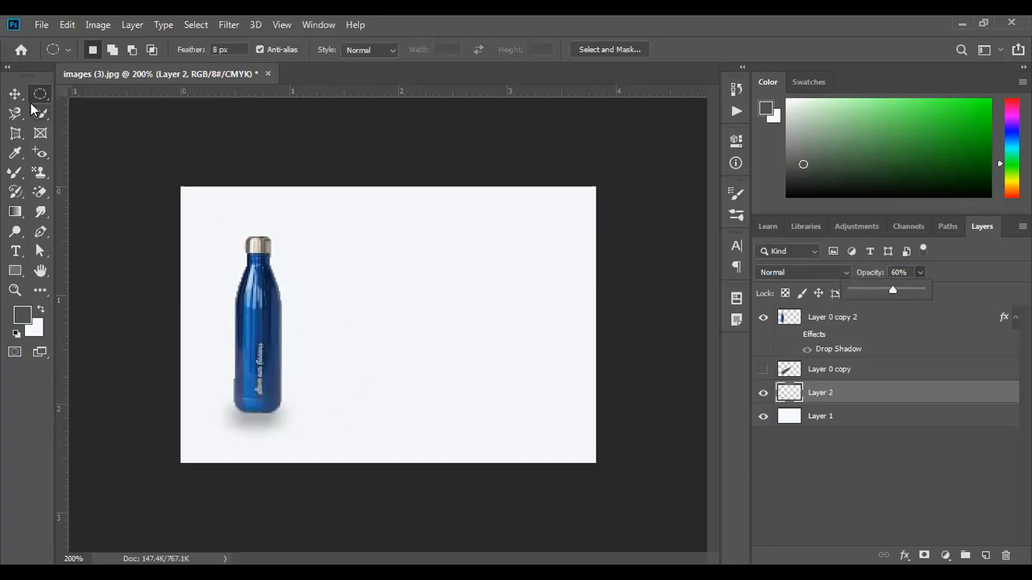
pyautogui.press('v')
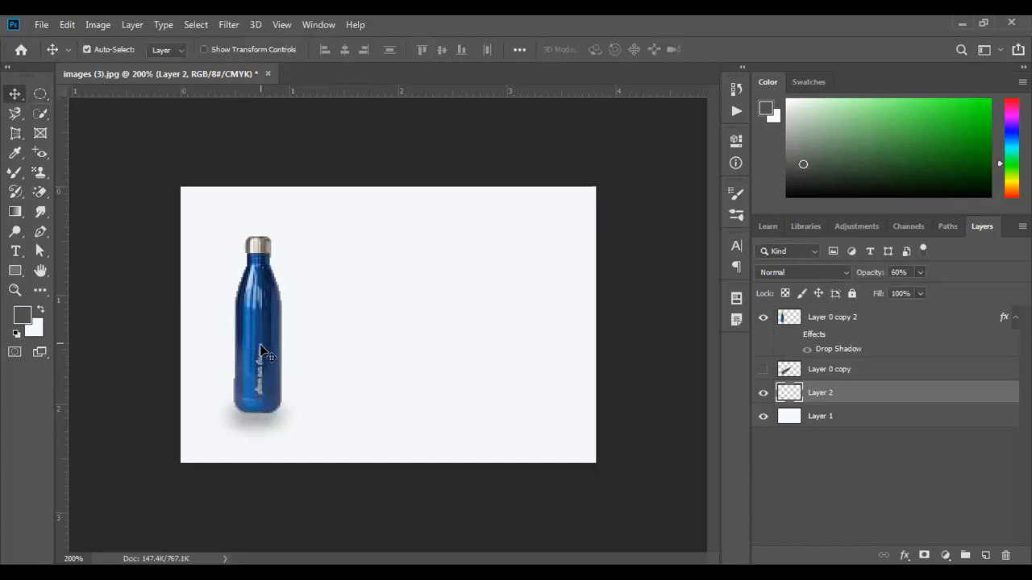
pyautogui.click(763, 393)
pyautogui.click(763, 369)
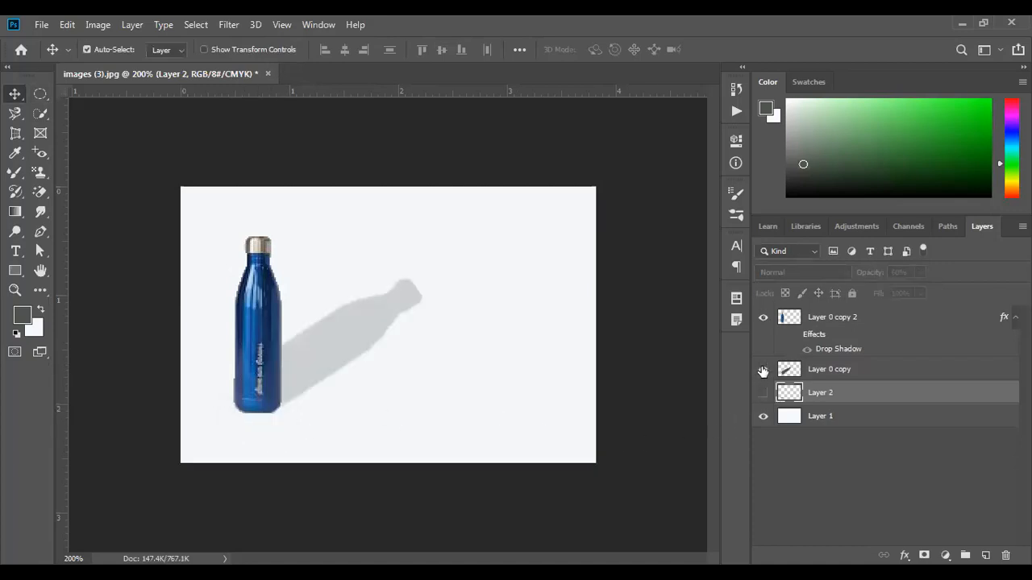
pyautogui.click(762, 369)
pyautogui.click(794, 334)
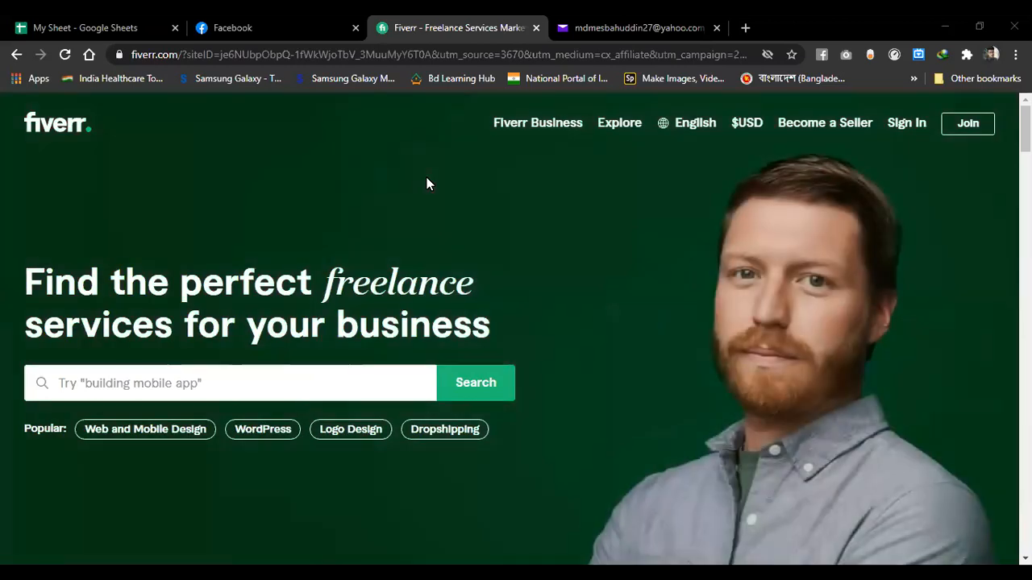
# - Open Fiverr's Join form, enter the user's e-mail address, and continue
pyautogui.click(968, 127)
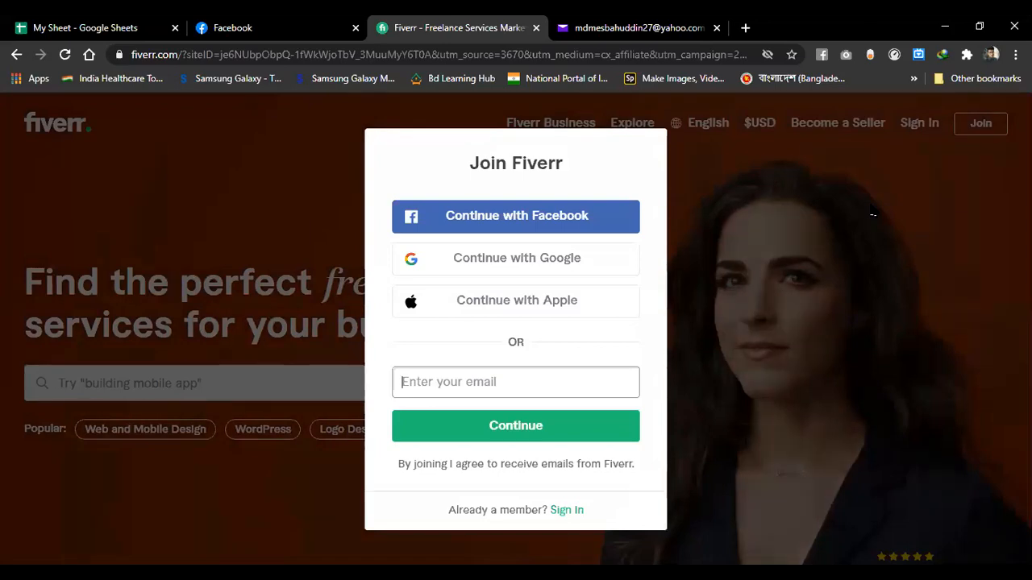
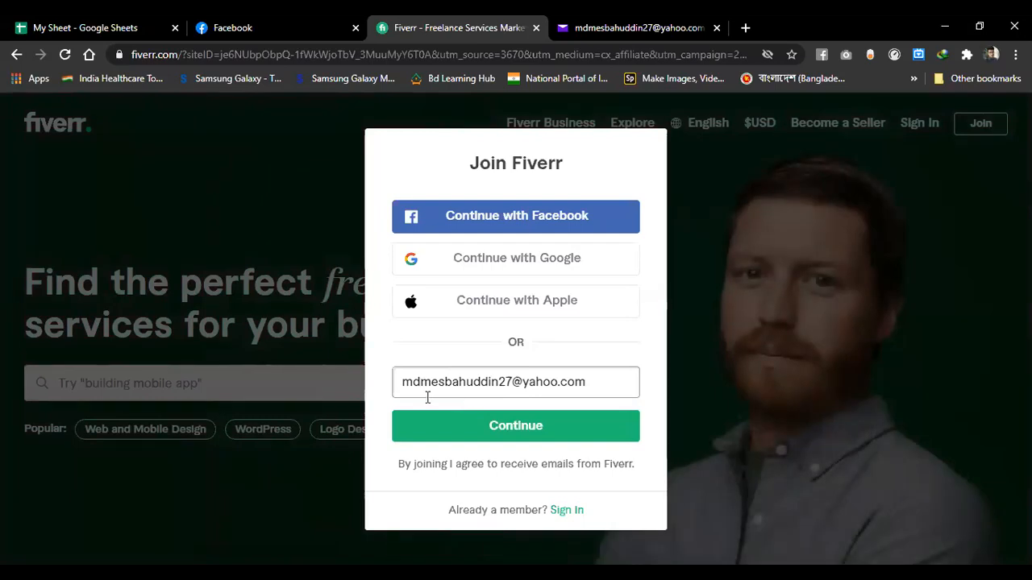
pyautogui.click(526, 426)
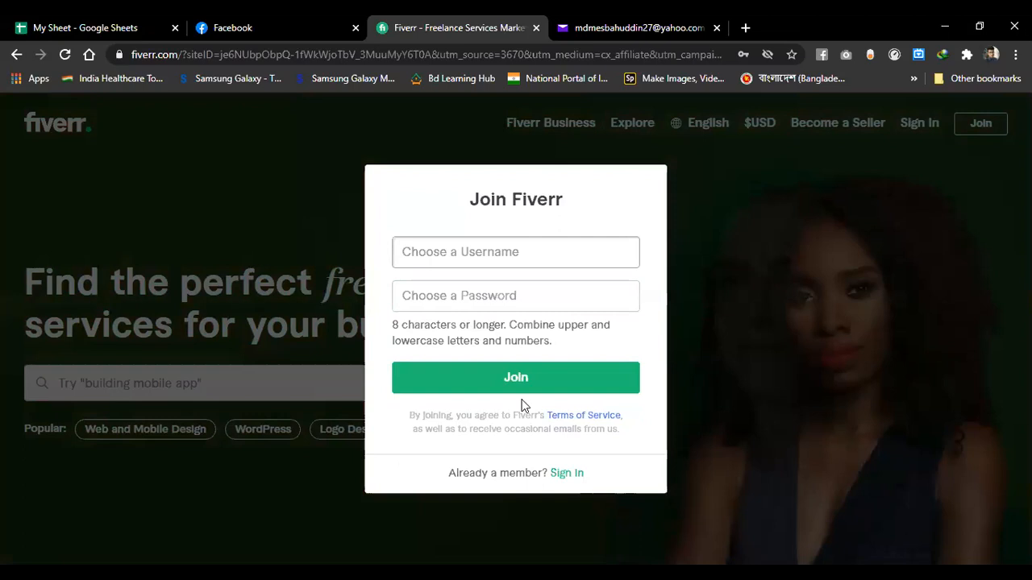
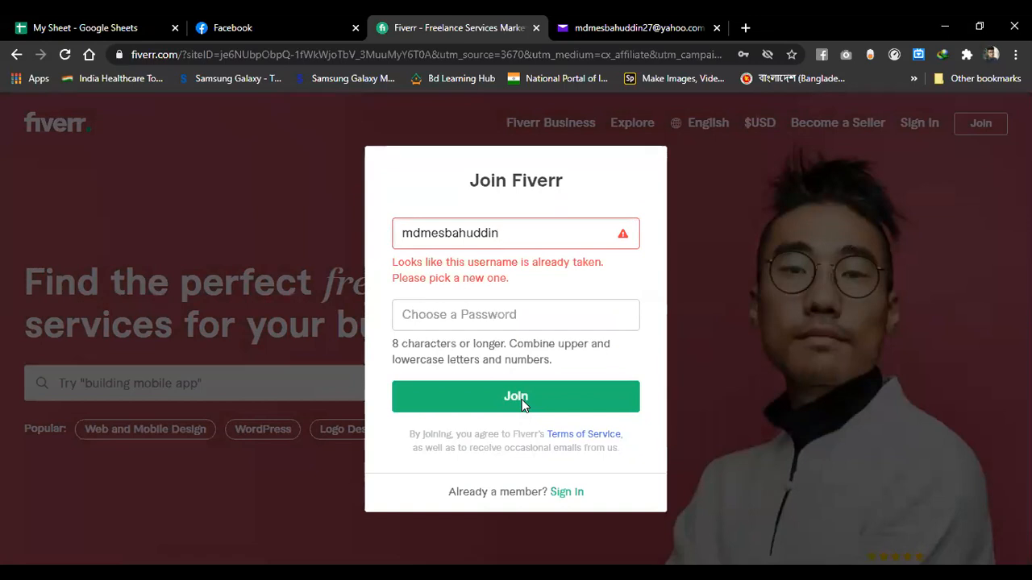
# - Enter the chosen username, add the digits 27 after it's taken, and move to the password field
pyautogui.press('Left')
pyautogui.press('Left')
pyautogui.press('End')
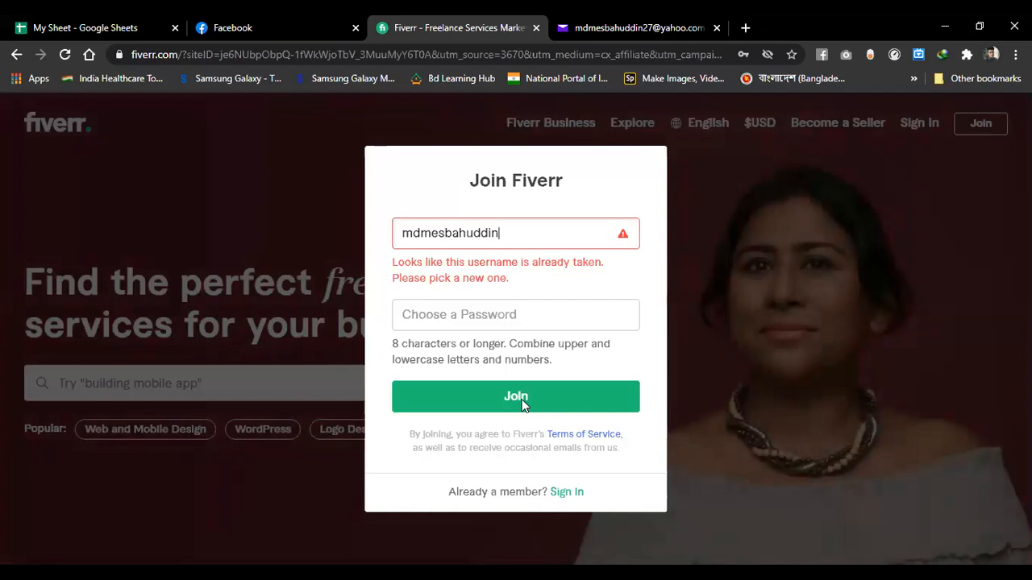
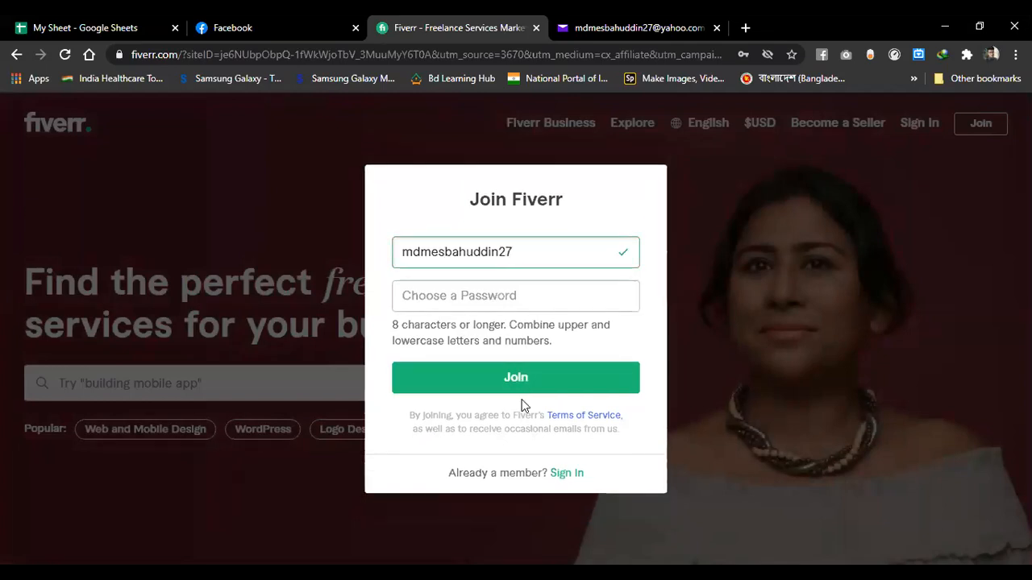
pyautogui.press('Tab')
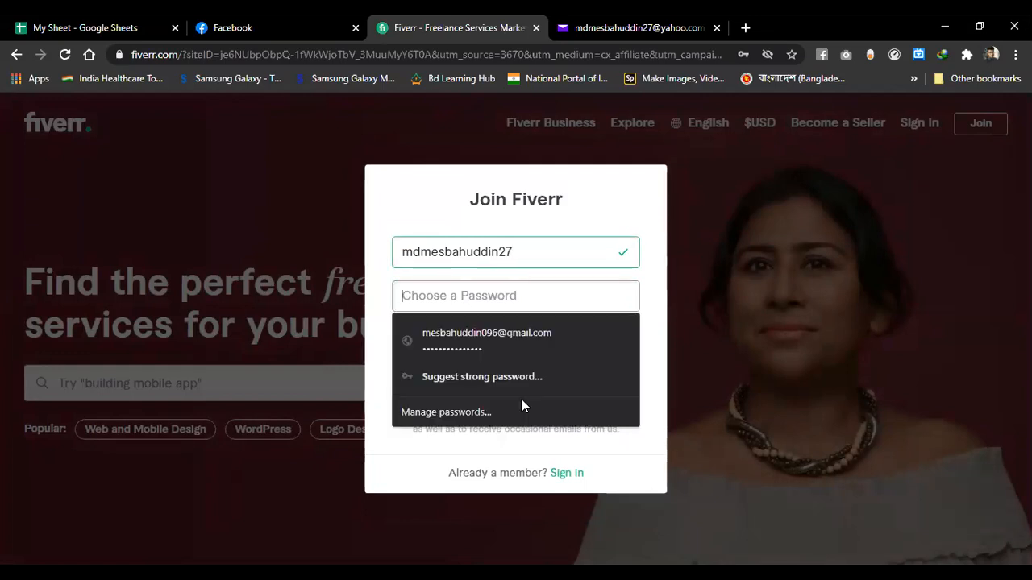
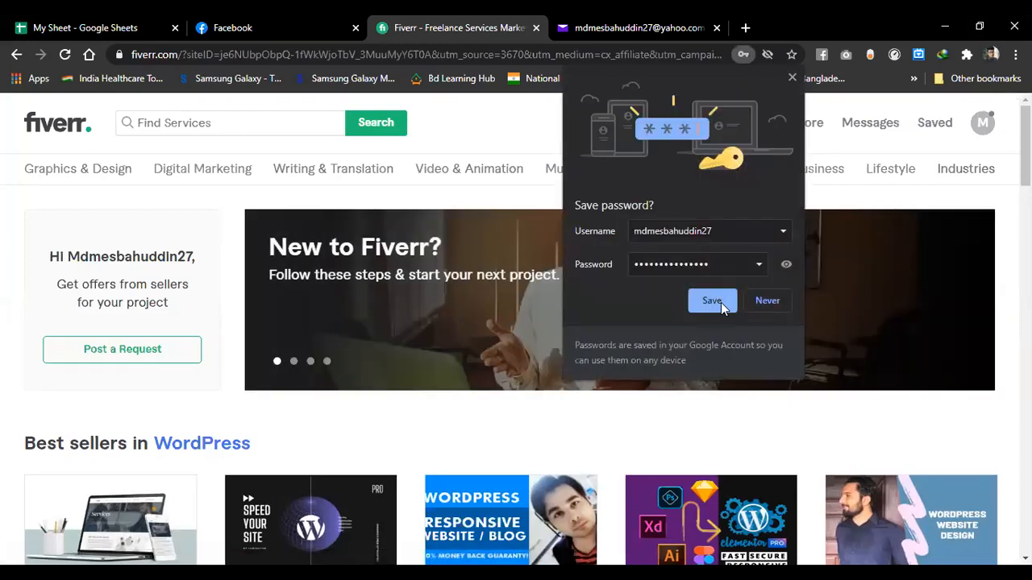
# - Save the login password in the browser and go to the Fiverr profile page
pyautogui.click(713, 301)
pyautogui.click(980, 124)
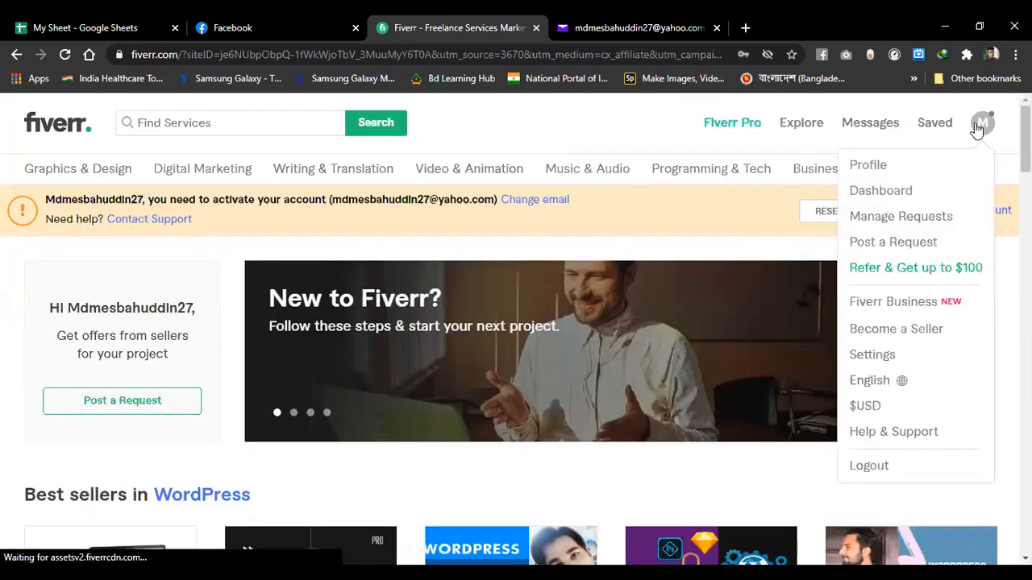
pyautogui.click(894, 168)
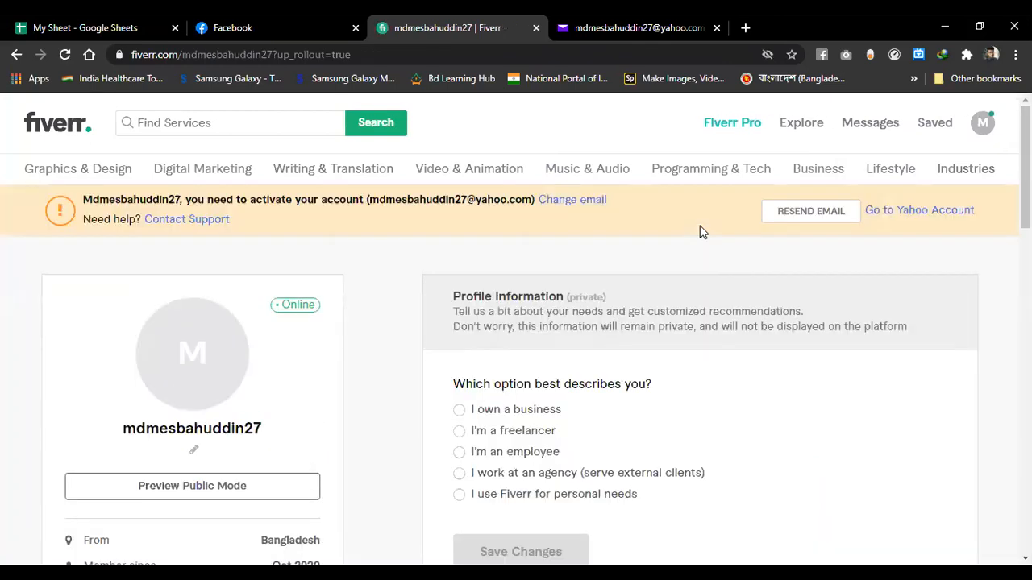
# - Go to the Yahoo inbox and follow the account-activation email link
pyautogui.moveTo(183, 370)
pyautogui.scroll(-3, 216, 442)
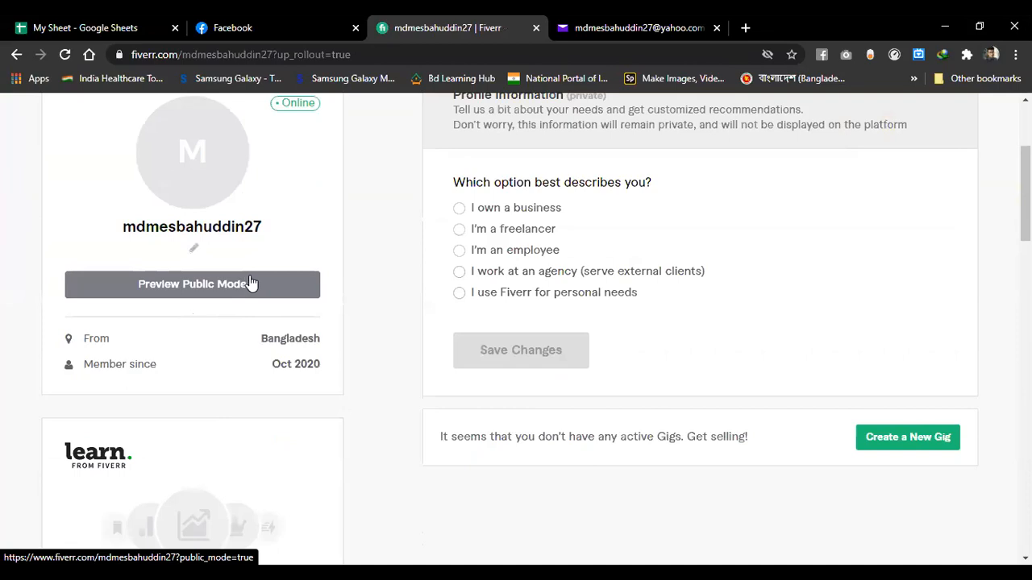
pyautogui.scroll(3, 265, 303)
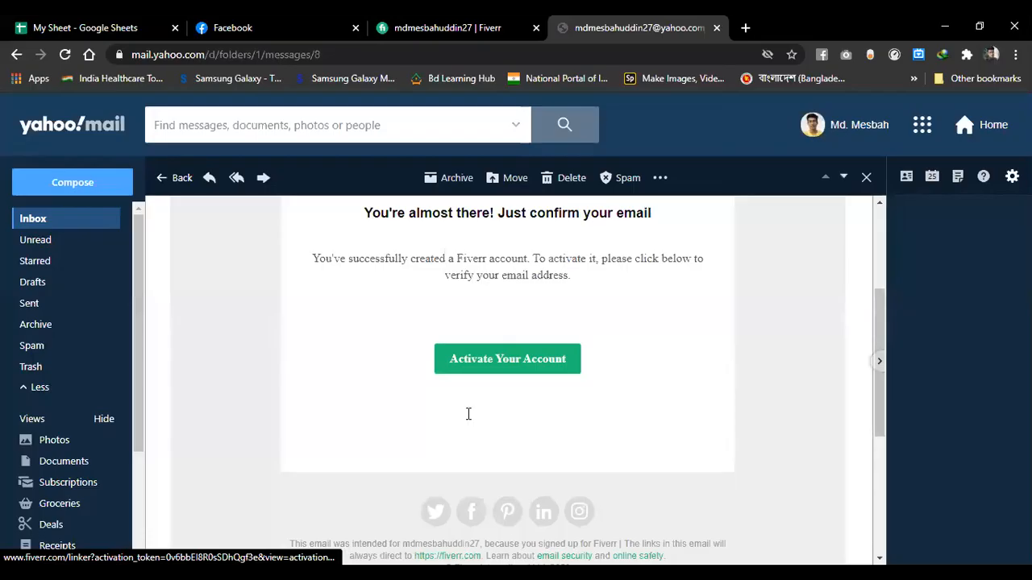
pyautogui.click(506, 360)
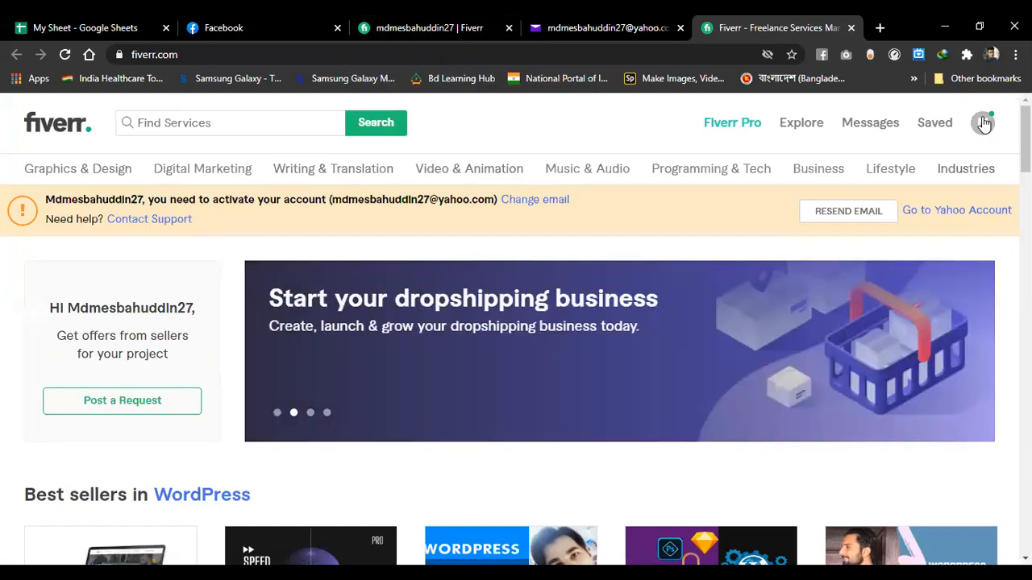
# - Return to the Fiverr profile page and scroll down to the profile details
pyautogui.click(983, 123)
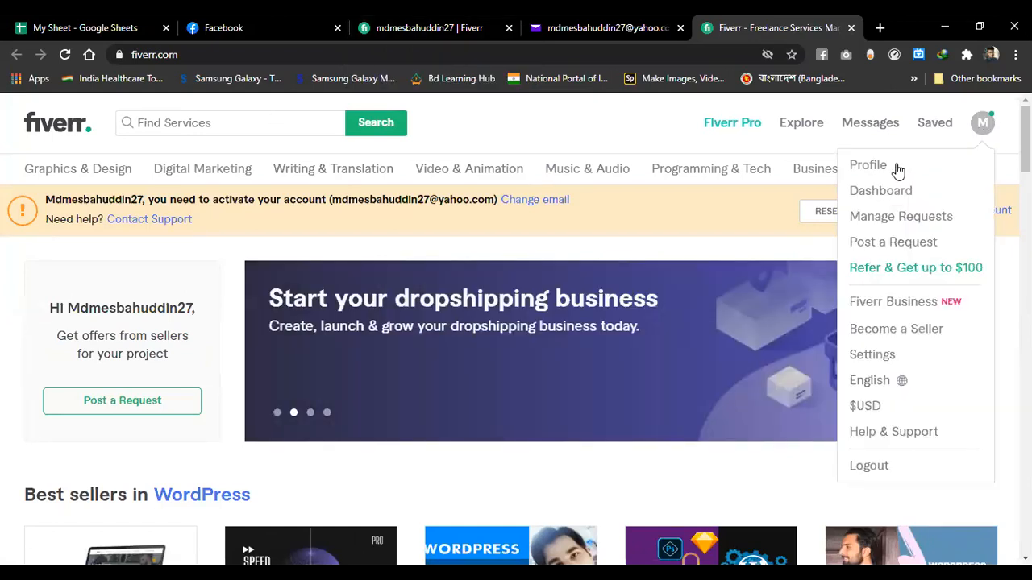
pyautogui.click(896, 167)
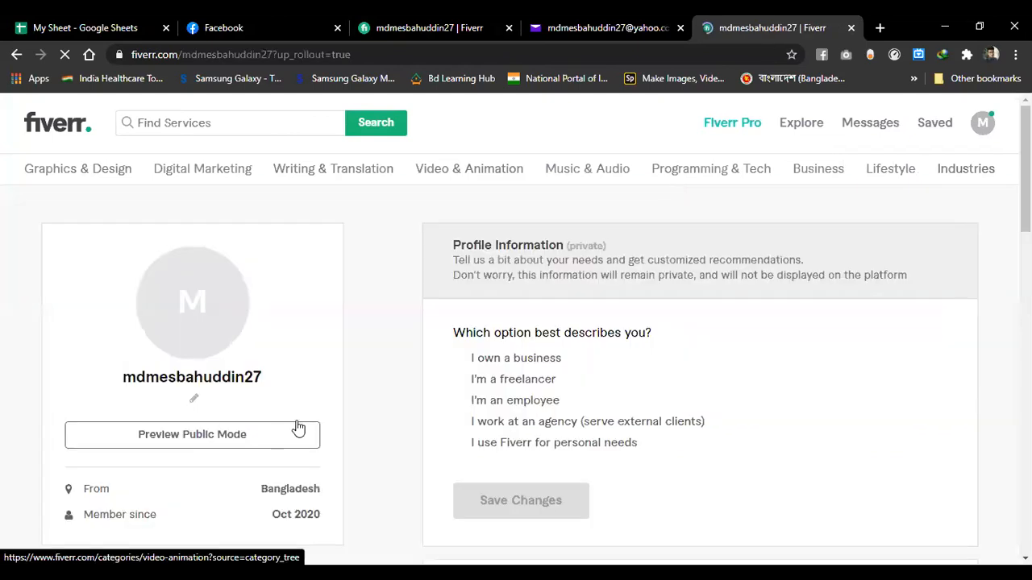
pyautogui.scroll(-1, 298, 420)
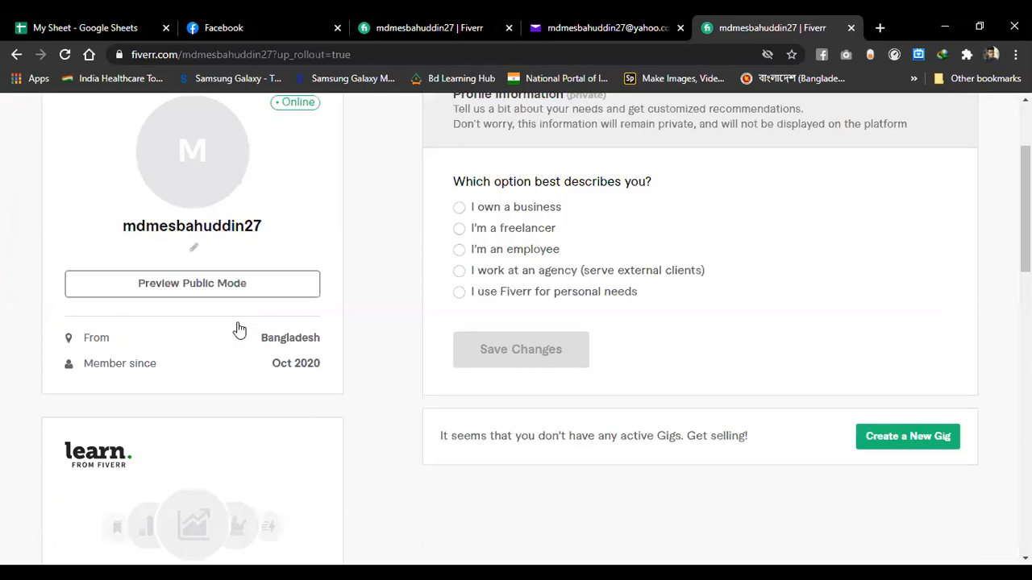
pyautogui.click(237, 330)
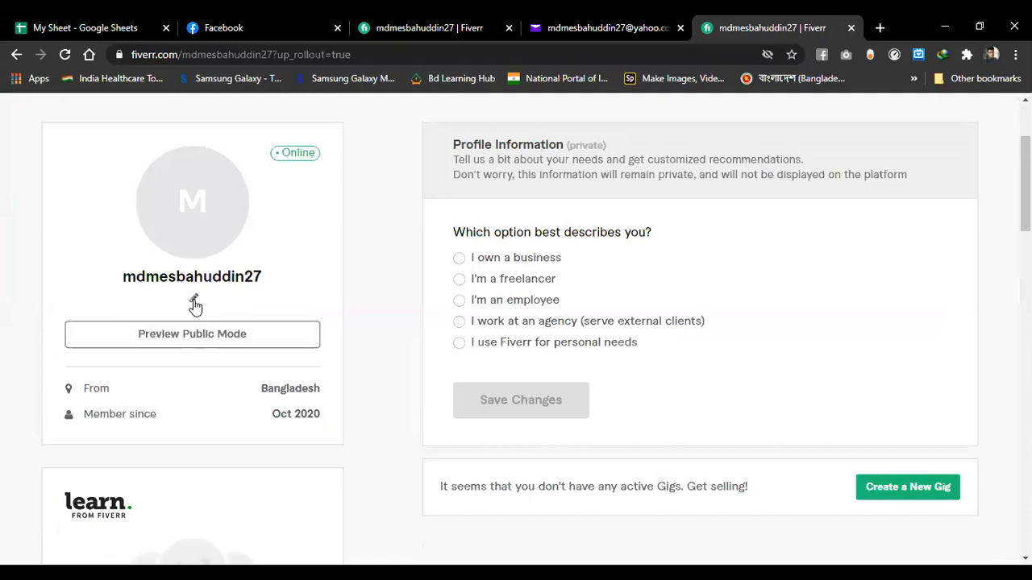
# - Edit the line under the username, entering 'Graphic' and then erasing it
pyautogui.click(194, 303)
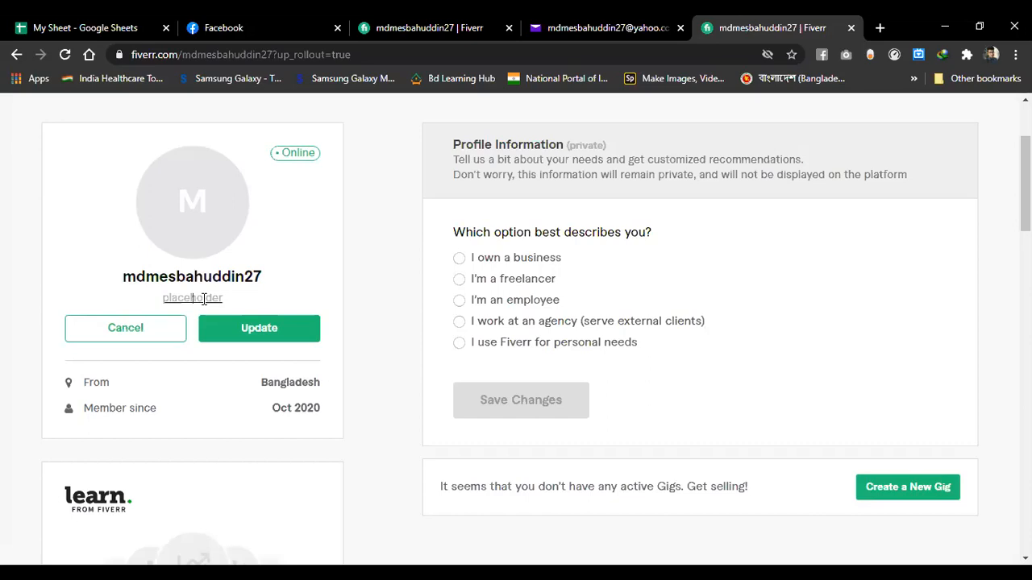
pyautogui.write('Graphic')
pyautogui.press('BackSpace')
pyautogui.press('BackSpace')
pyautogui.press('BackSpace')
pyautogui.press('BackSpace')
pyautogui.press('BackSpace')
pyautogui.press('BackSpace')
pyautogui.press('BackSpace')
# - Cancel the tagline edit and review the Profile Information section
pyautogui.click(170, 335)
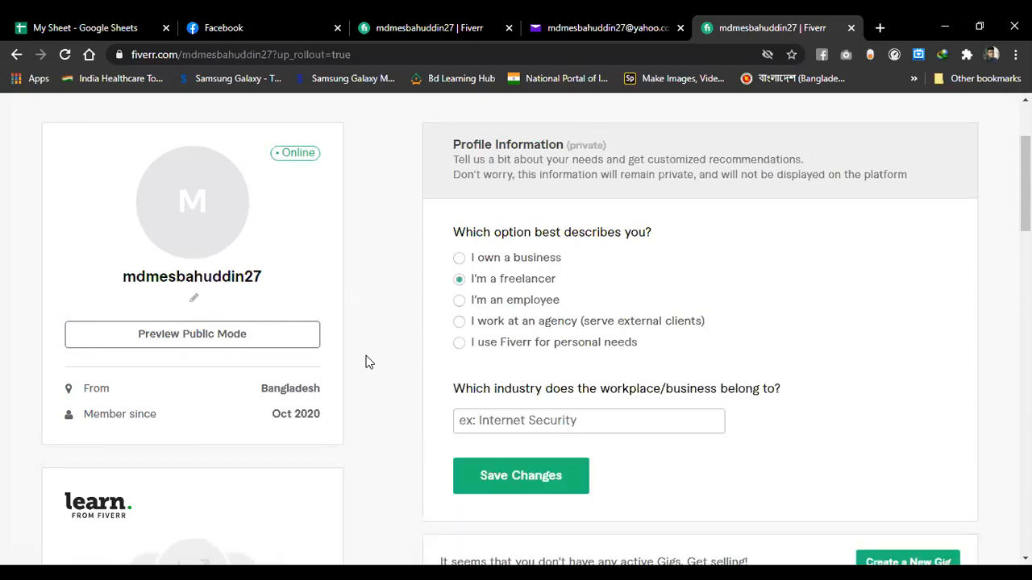
pyautogui.scroll(-2, 365, 361)
pyautogui.scroll(1, 365, 361)
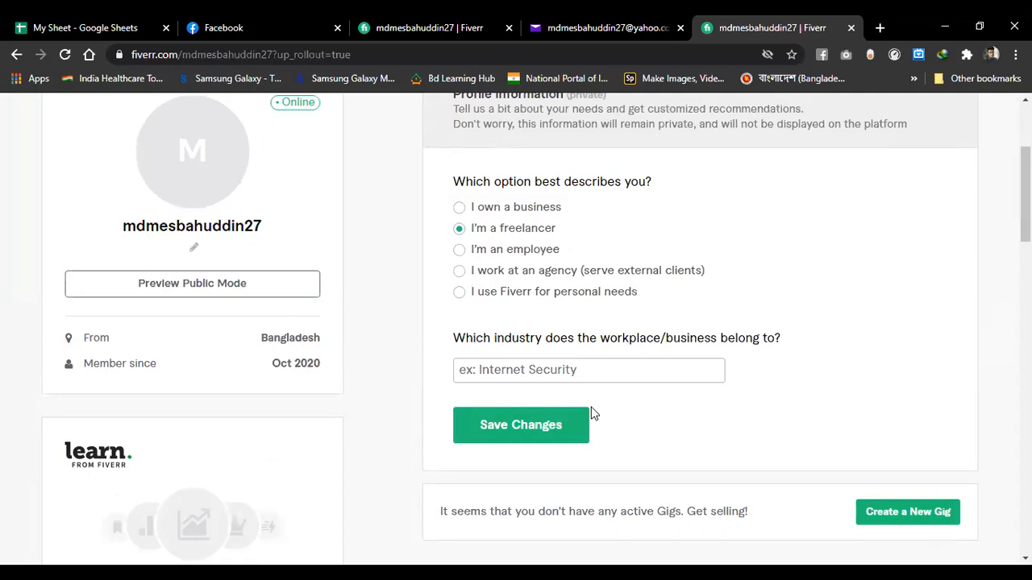
pyautogui.scroll(-1, 593, 413)
pyautogui.scroll(1, 592, 414)
# - Set the industry to 'IT and Network Services and Support' and save the changes
pyautogui.press('Tab')
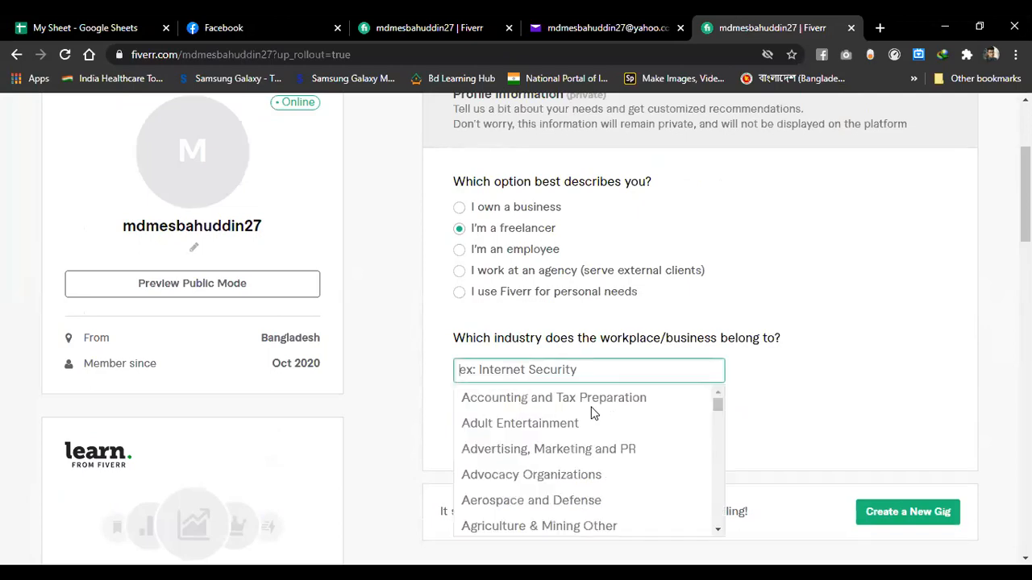
pyautogui.write('IT')
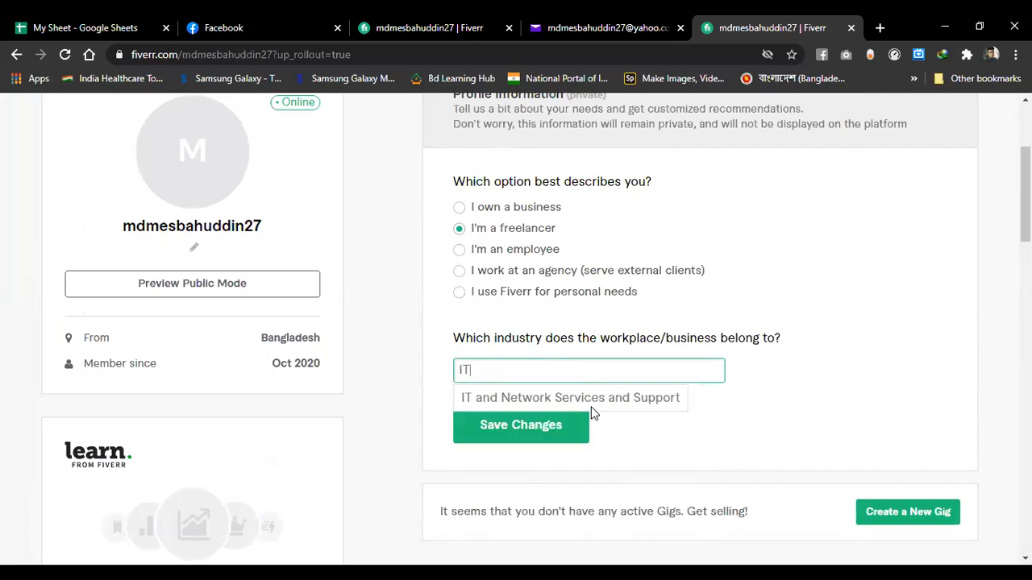
pyautogui.click(565, 427)
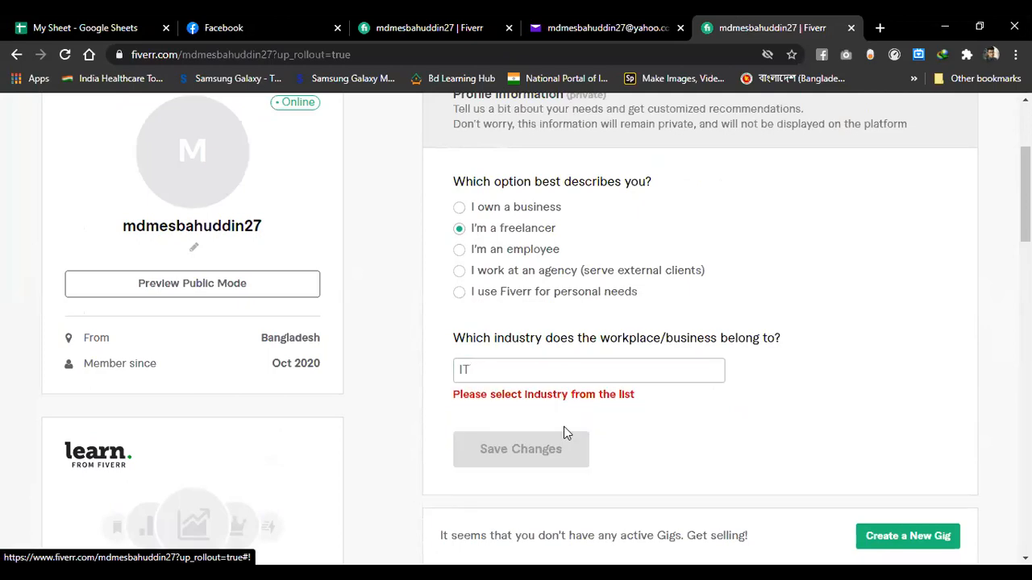
pyautogui.click(548, 400)
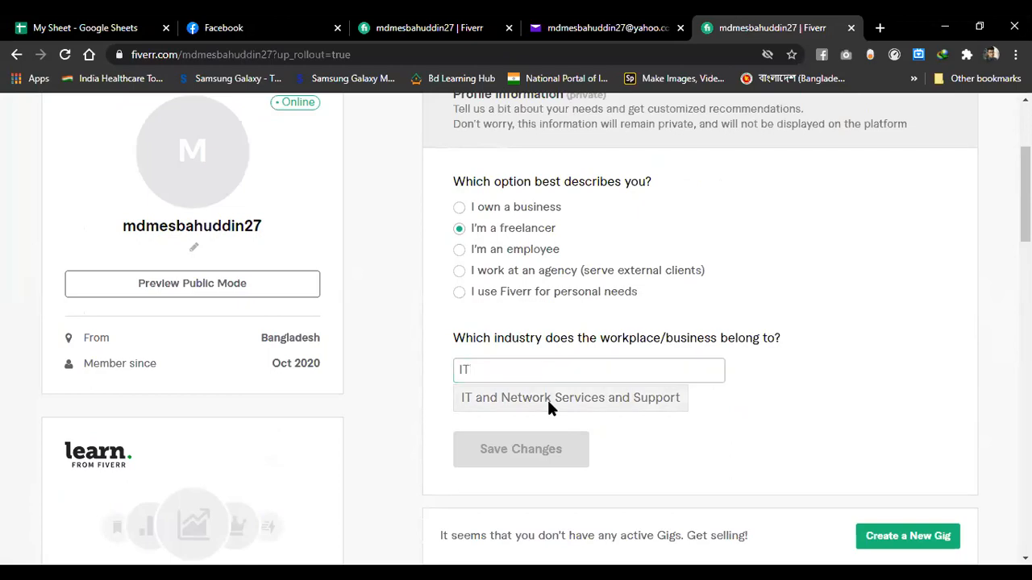
pyautogui.click(547, 398)
pyautogui.click(548, 433)
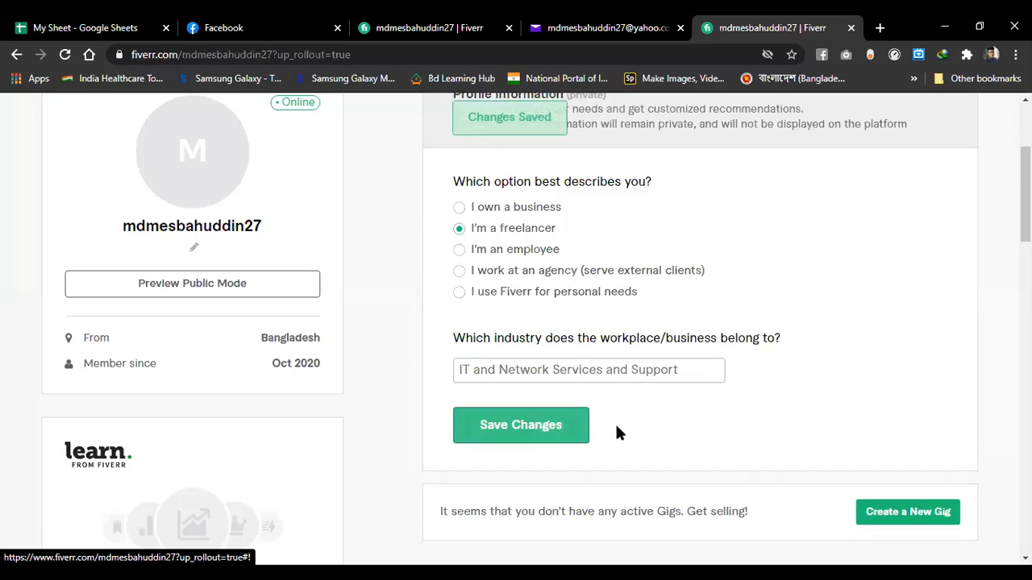
pyautogui.scroll(-2, 619, 425)
pyautogui.scroll(-1, 622, 426)
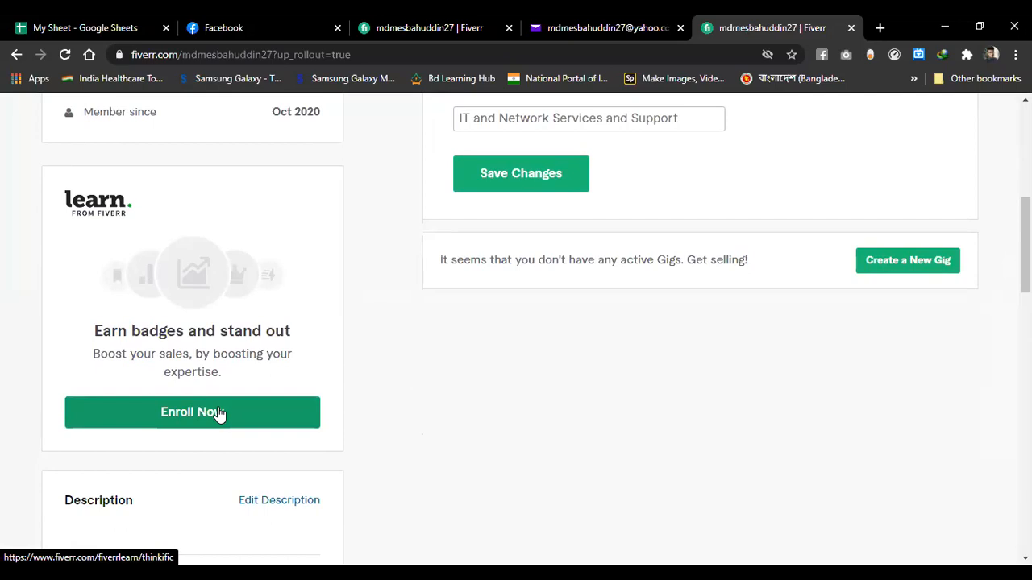
# - Edit the English entry under Languages, choosing Conversational level, and save the update
pyautogui.scroll(-3, 223, 411)
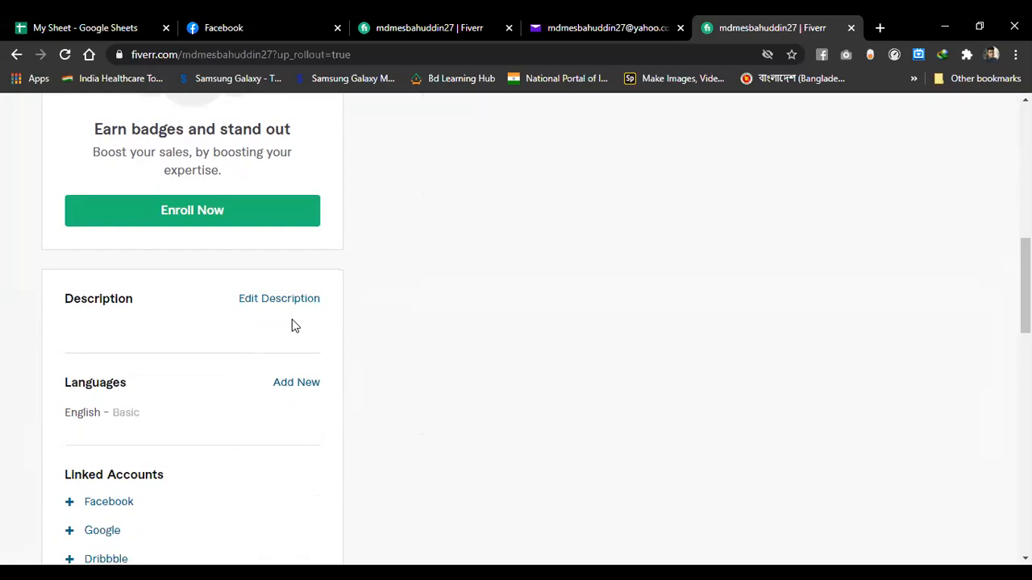
pyautogui.scroll(-1, 306, 346)
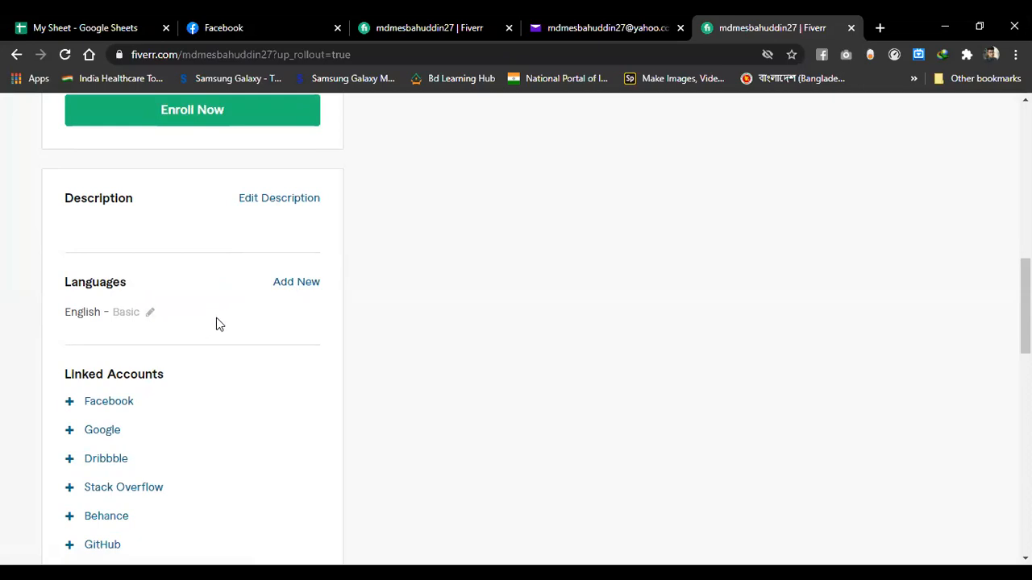
pyautogui.click(150, 315)
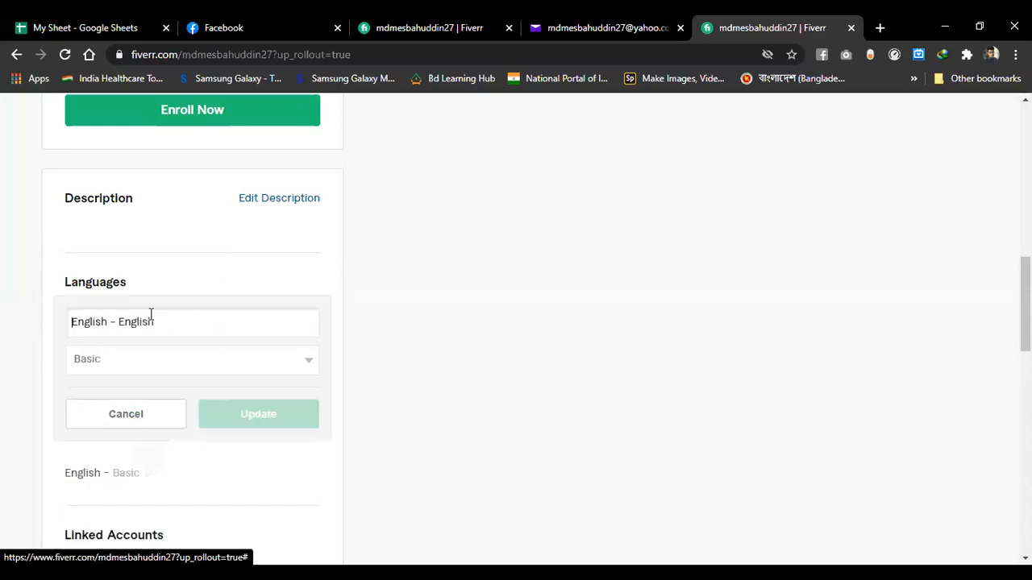
pyautogui.click(148, 362)
pyautogui.click(147, 363)
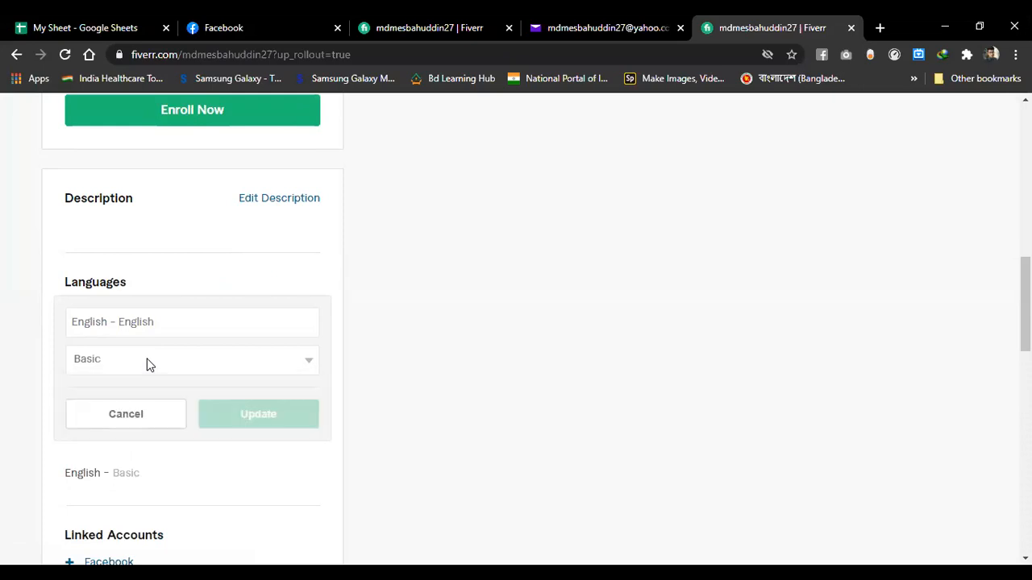
pyautogui.click(141, 374)
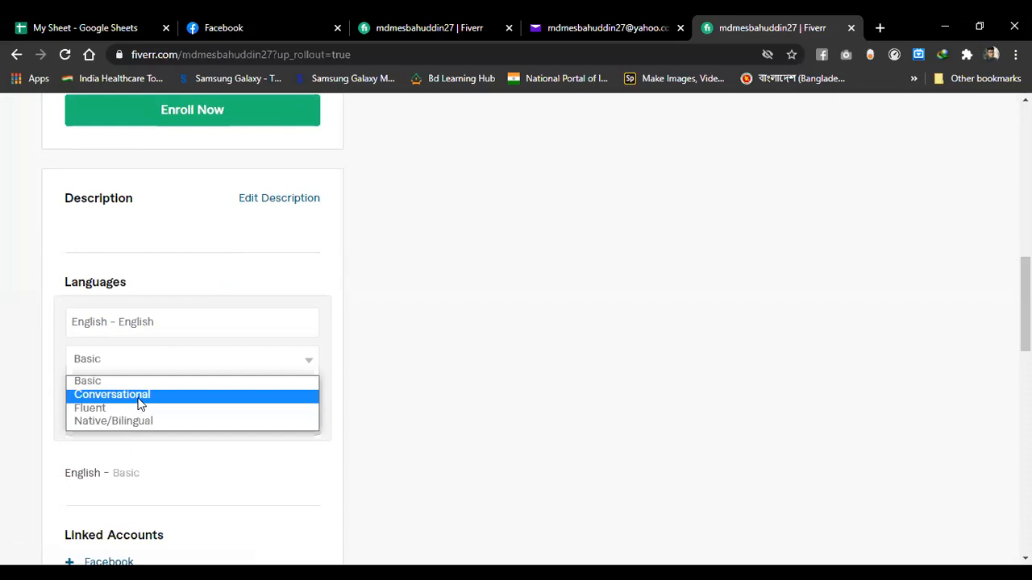
pyautogui.click(140, 398)
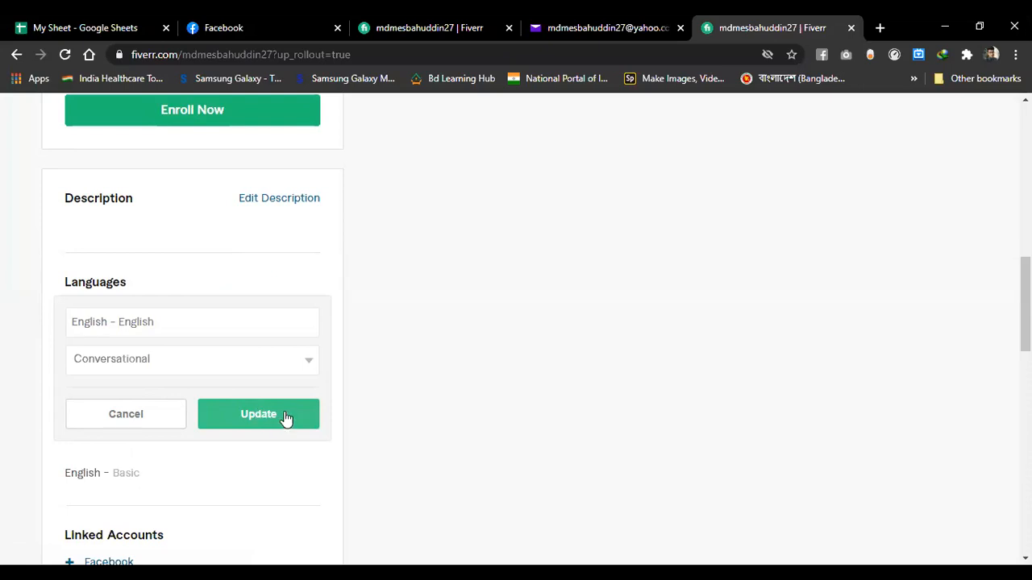
pyautogui.click(286, 416)
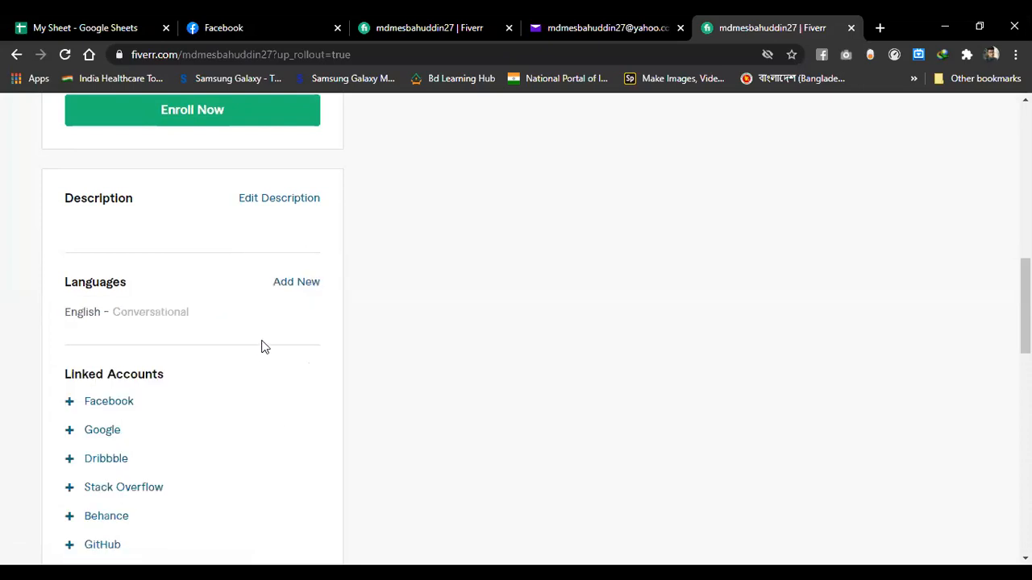
# - Start a new language entry named 'Bangla' with Native/Bilingual level
pyautogui.click(296, 286)
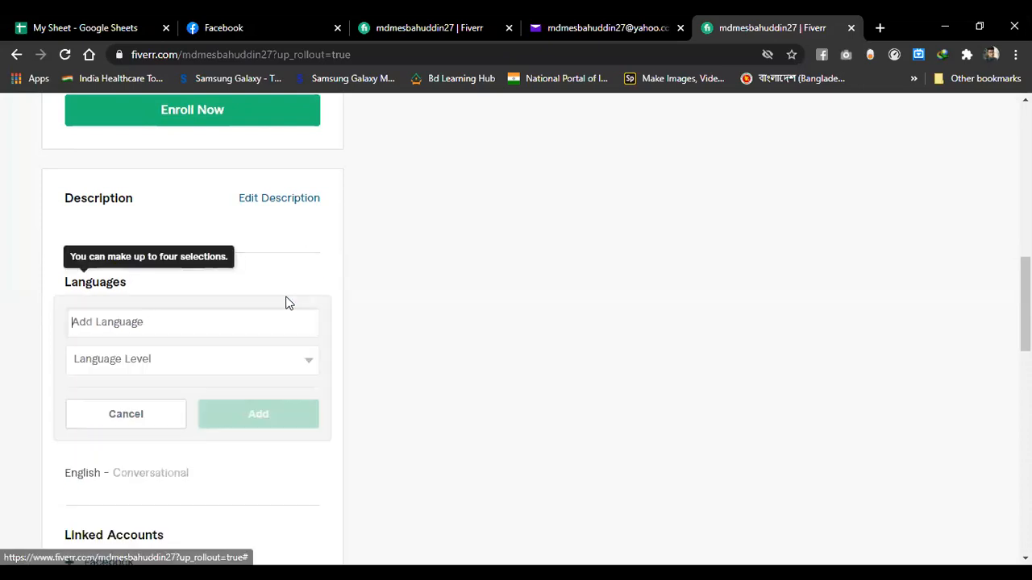
pyautogui.write('Bang')
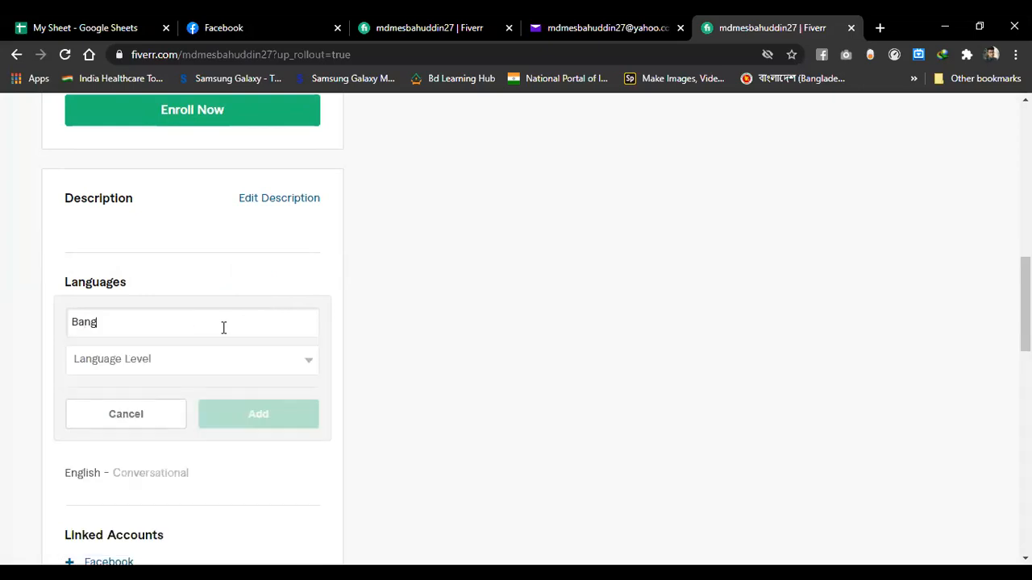
pyautogui.write('la')
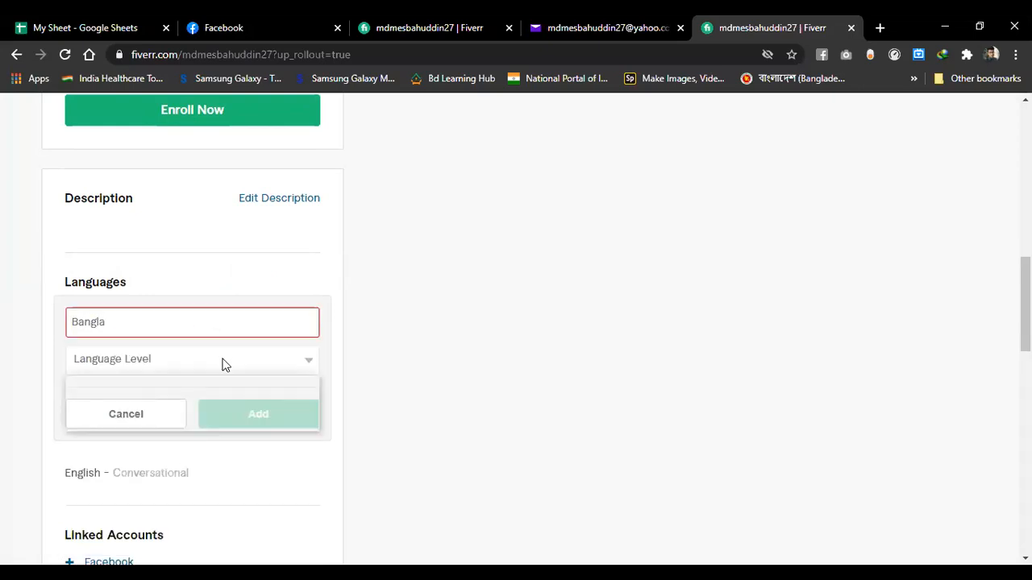
pyautogui.click(225, 363)
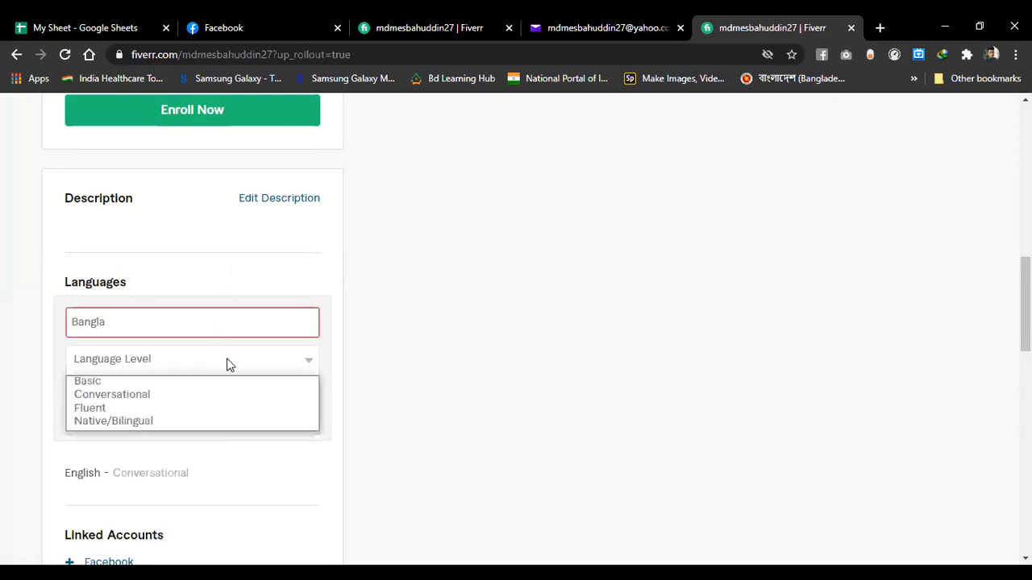
pyautogui.click(137, 418)
# - Correct the language name, pick Bengali from the suggestions, and add it to the profile
pyautogui.click(147, 319)
pyautogui.press('BackSpace')
pyautogui.press('BackSpace')
pyautogui.press('BackSpace')
pyautogui.press('BackSpace')
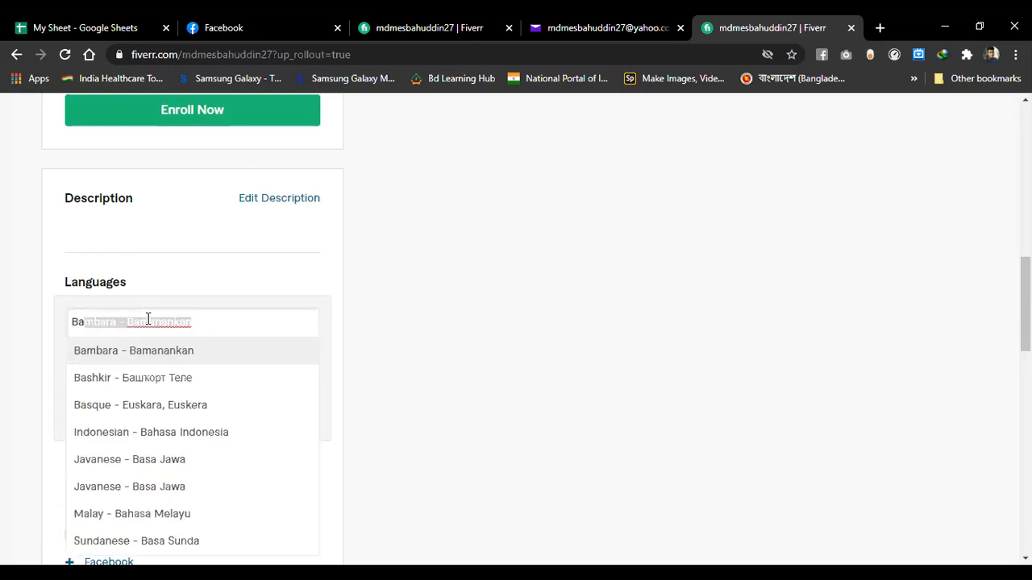
pyautogui.write('n')
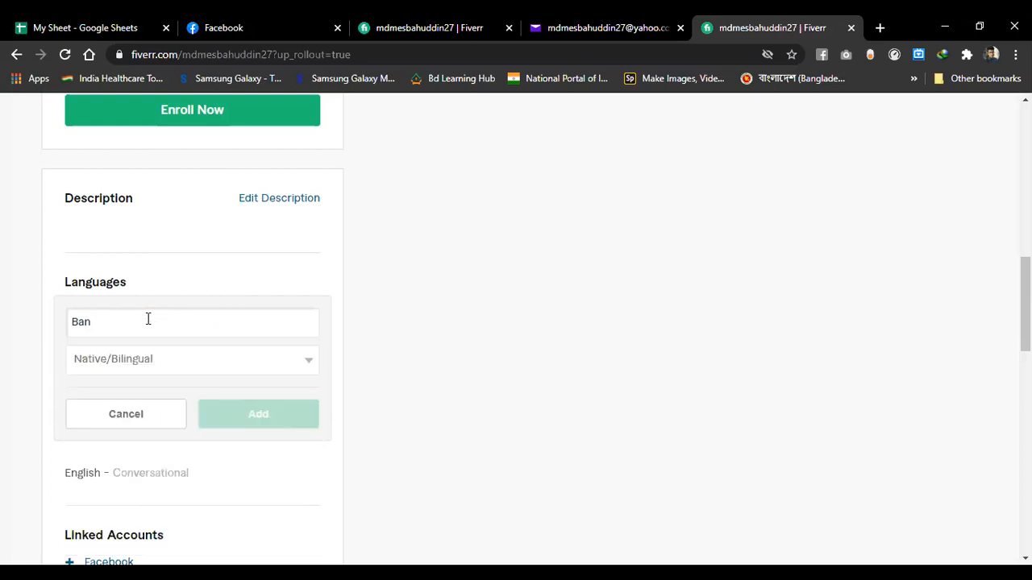
pyautogui.press('BackSpace')
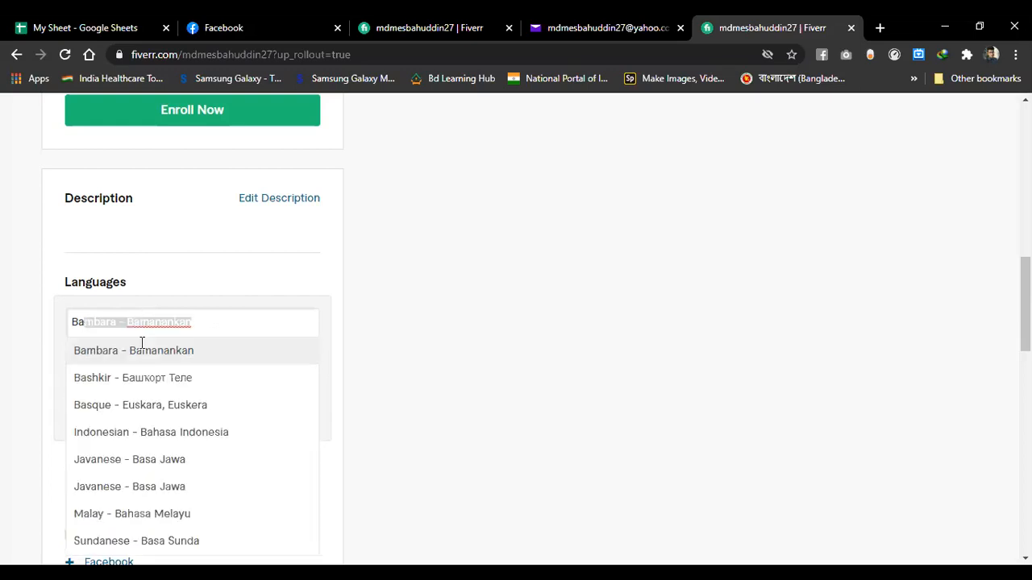
pyautogui.scroll(-1, 156, 434)
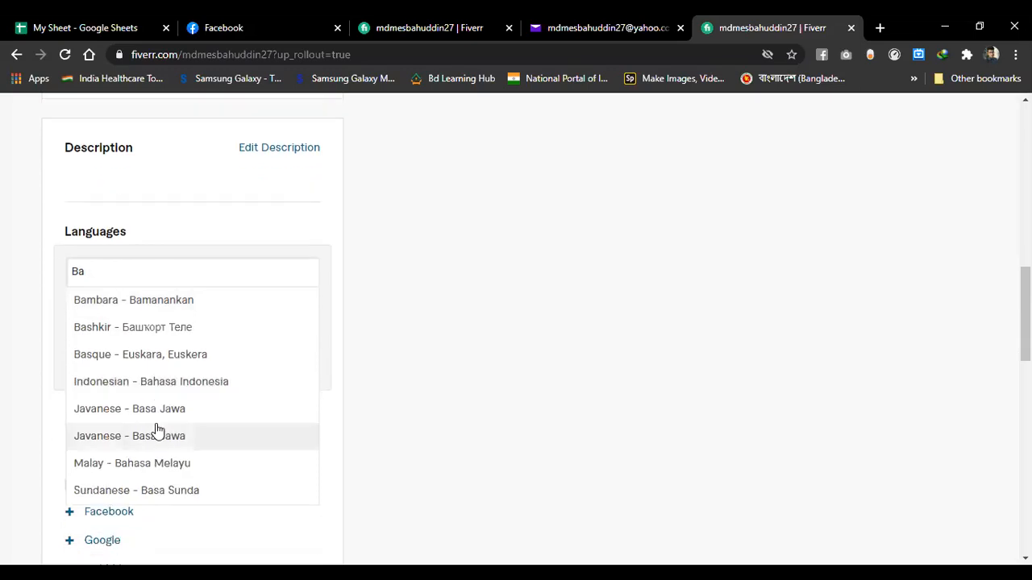
pyautogui.scroll(3, 156, 428)
pyautogui.scroll(-3, 158, 432)
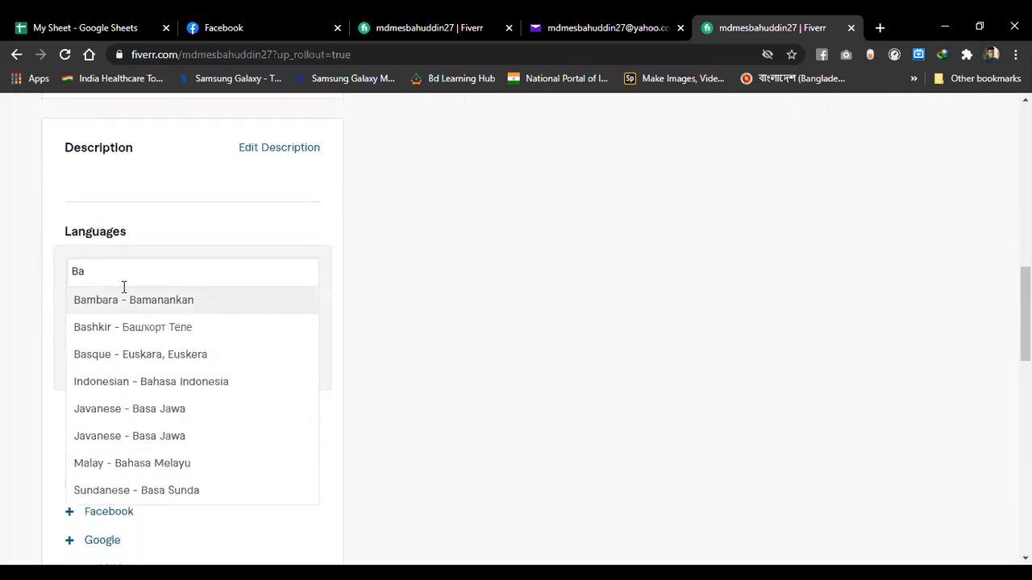
pyautogui.press('BackSpace')
pyautogui.write('e')
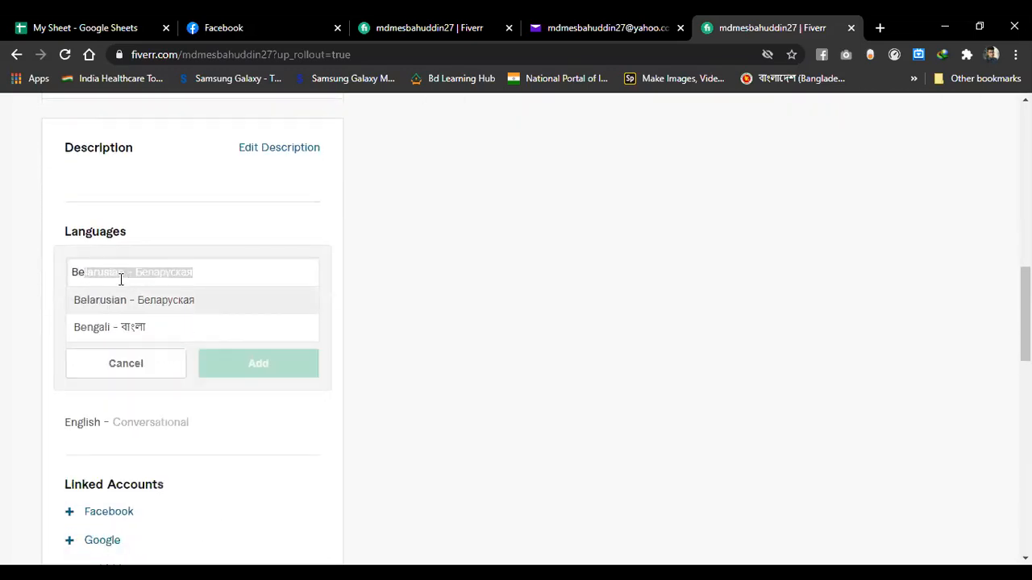
pyautogui.click(138, 329)
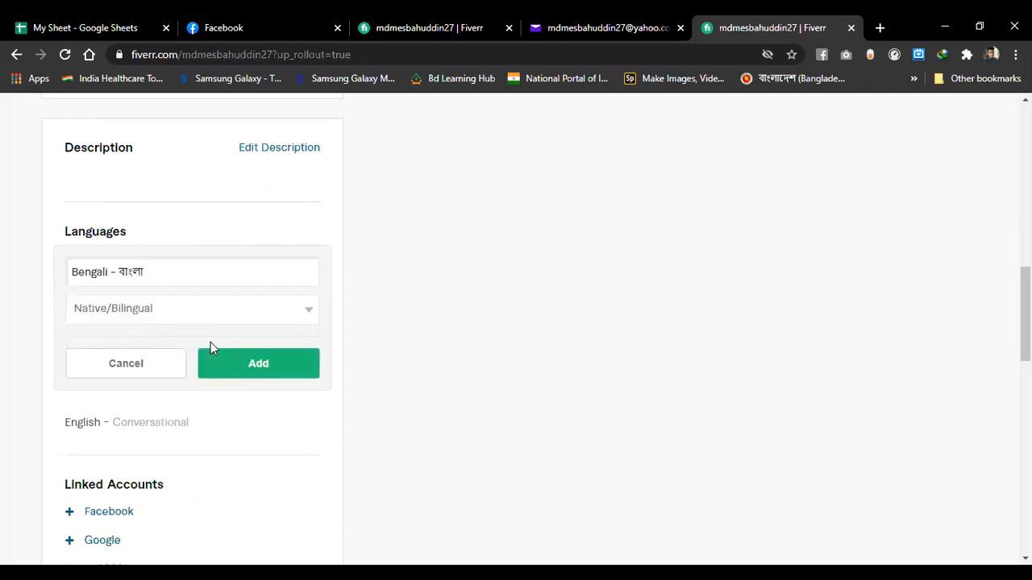
pyautogui.click(273, 364)
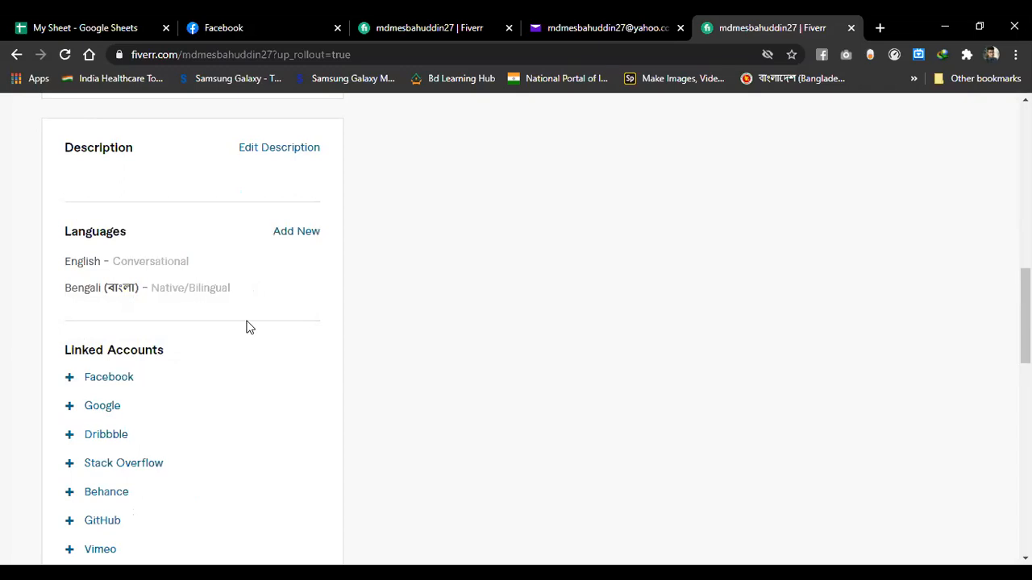
pyautogui.scroll(-2, 247, 327)
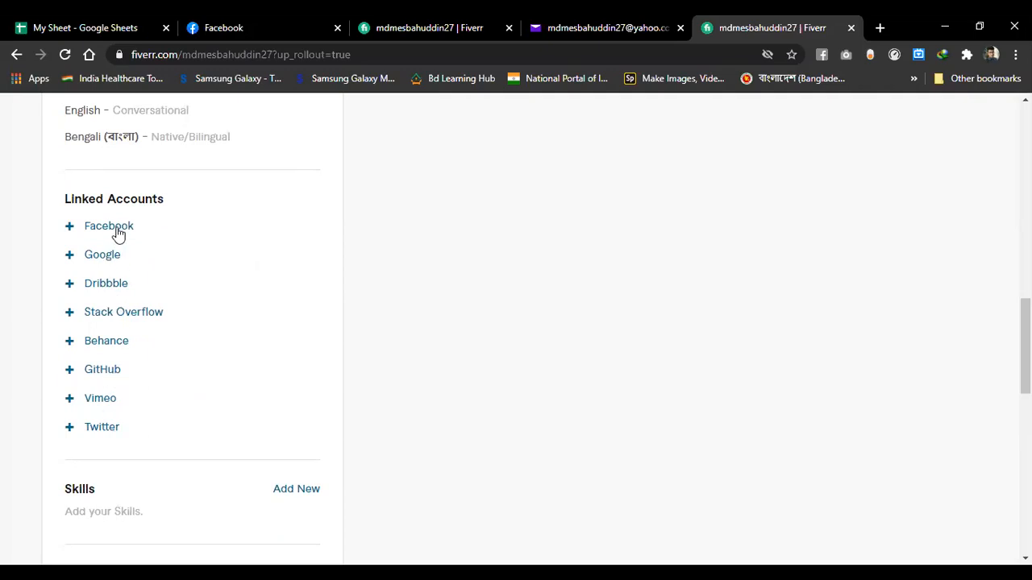
pyautogui.scroll(-3, 198, 365)
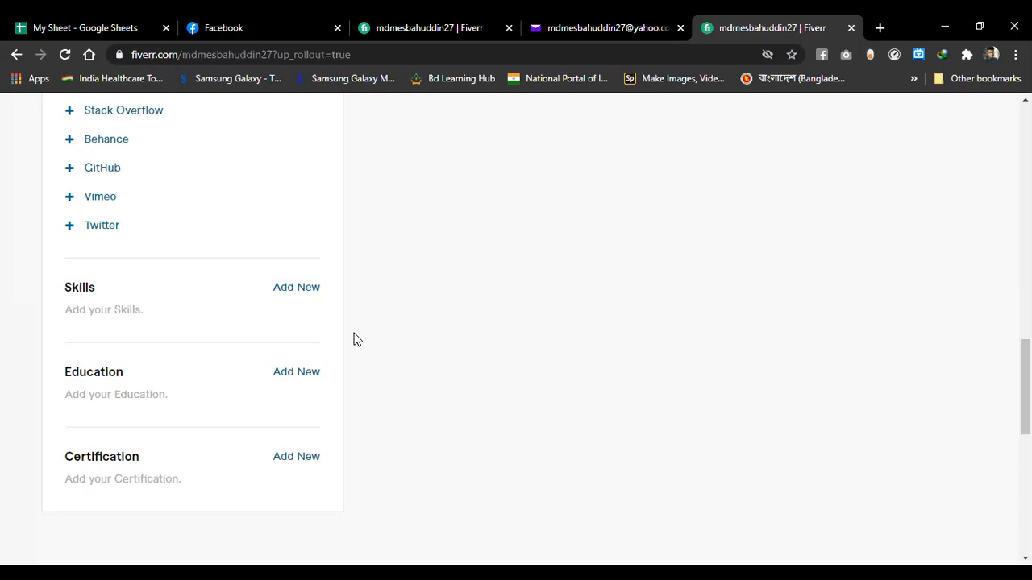
pyautogui.scroll(-1, 362, 331)
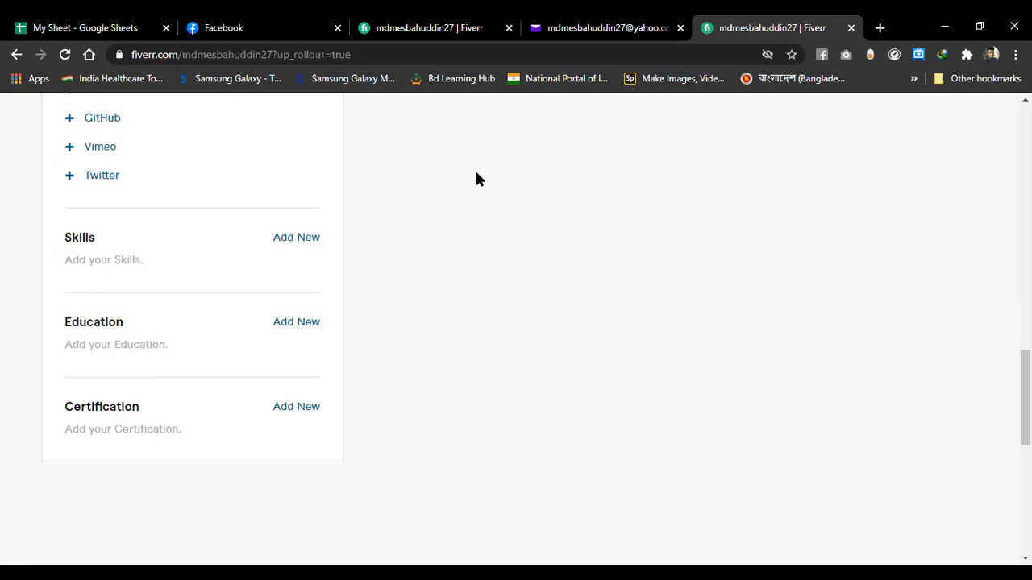
pyautogui.scroll(10, 476, 179)
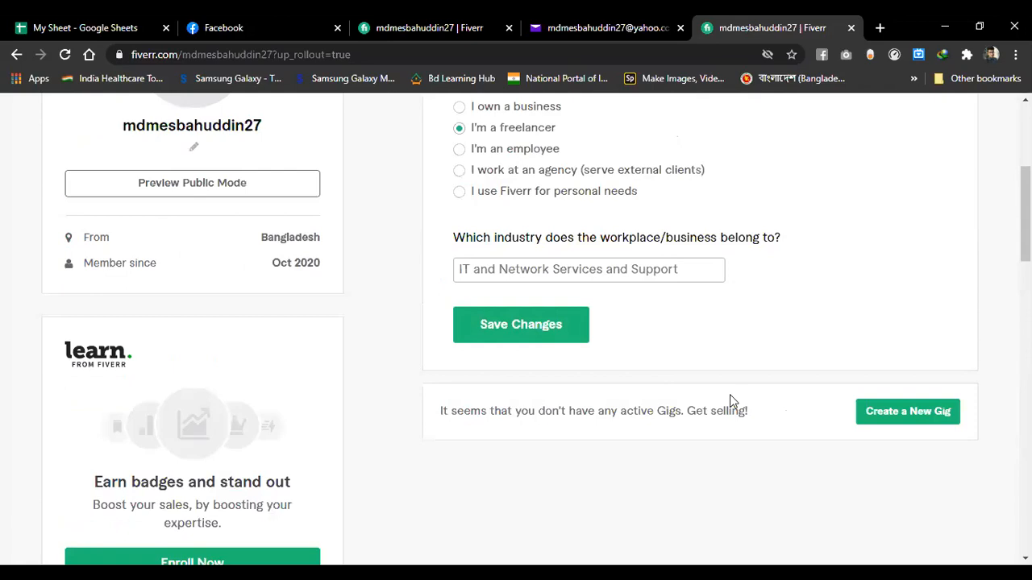
pyautogui.scroll(-3, 687, 384)
# - Go to the Learn from Fiverr courses and scroll down the page
pyautogui.click(165, 367)
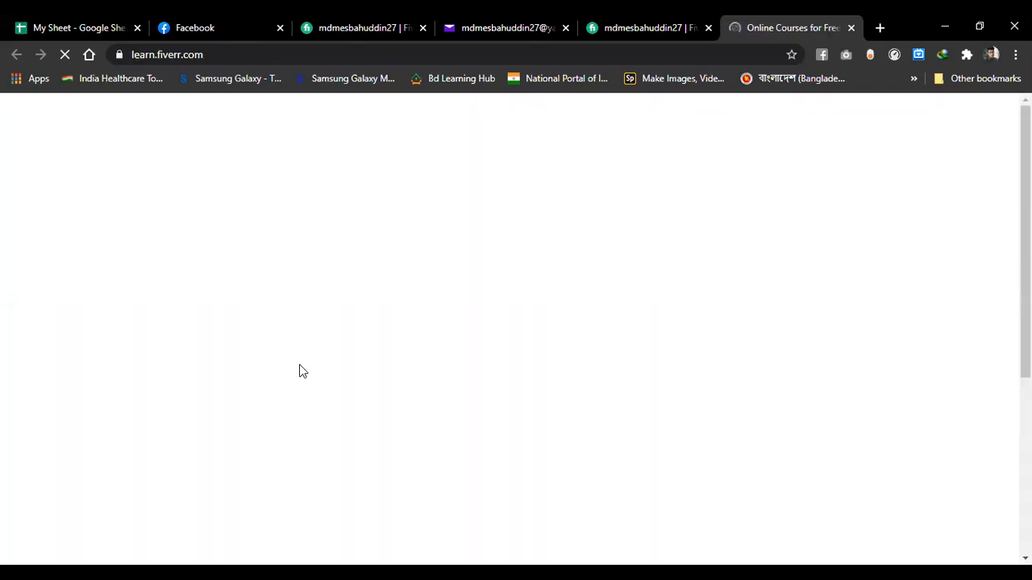
pyautogui.scroll(-3, 356, 364)
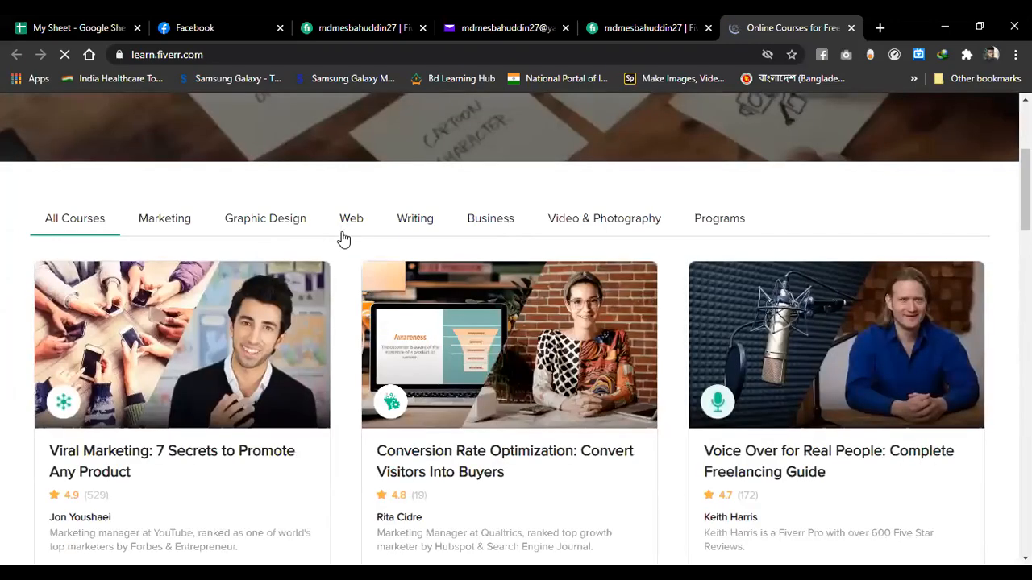
pyautogui.scroll(-8, 342, 320)
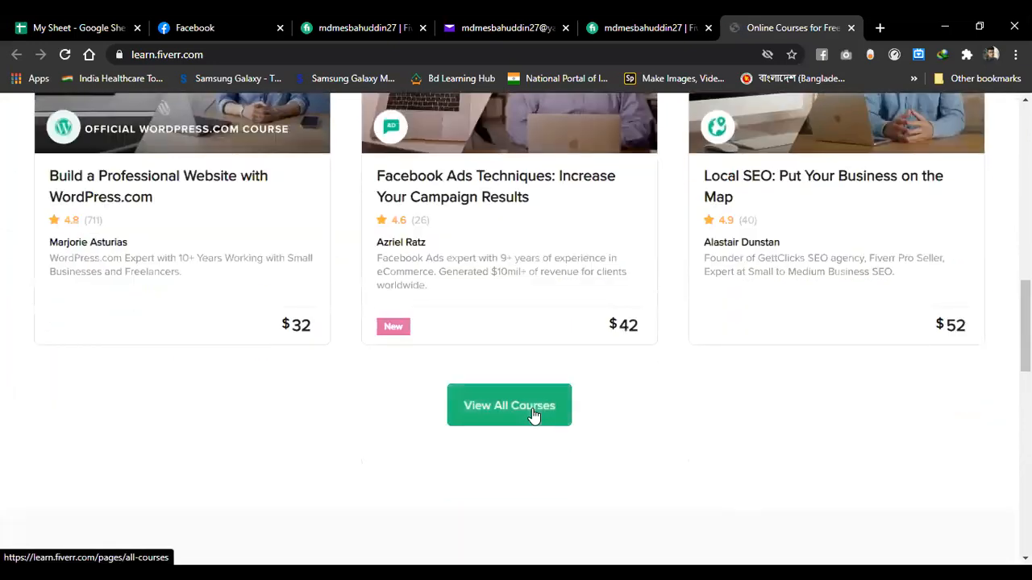
# - Show all courses and scroll down to the free Online Freelancing Essentials card
pyautogui.click(532, 414)
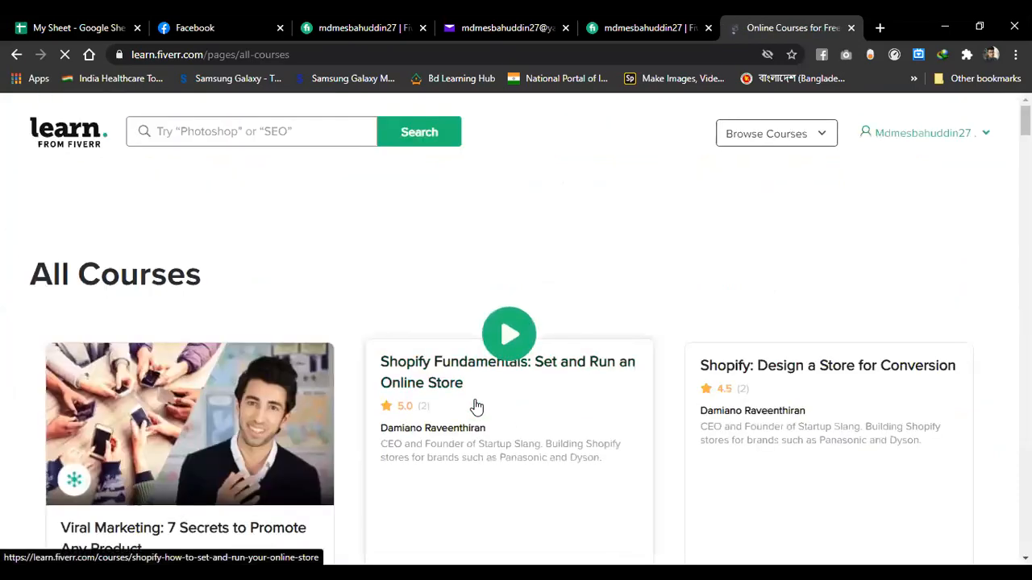
pyautogui.scroll(-8, 477, 407)
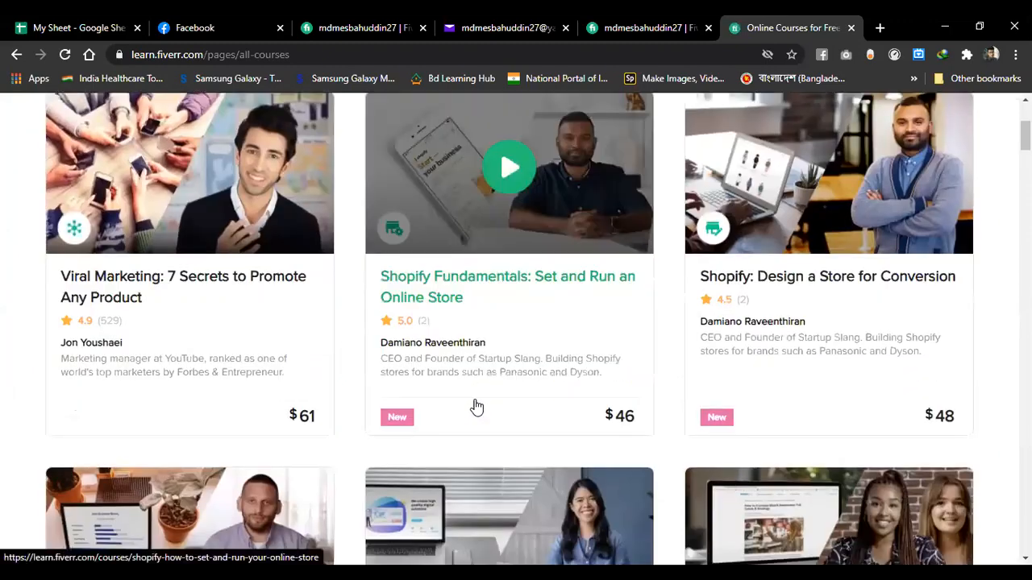
pyautogui.scroll(-13, 477, 407)
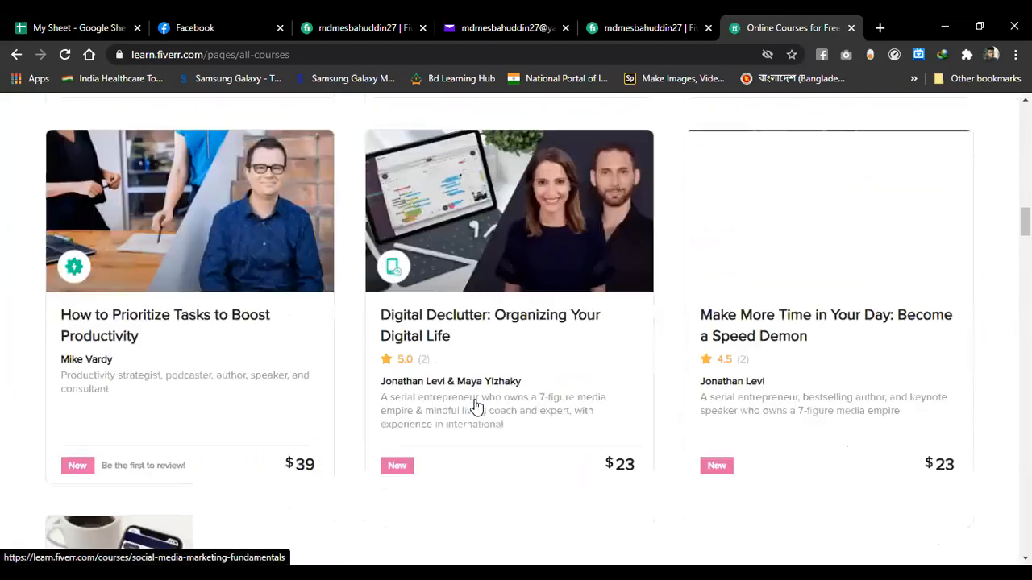
pyautogui.scroll(-10, 476, 407)
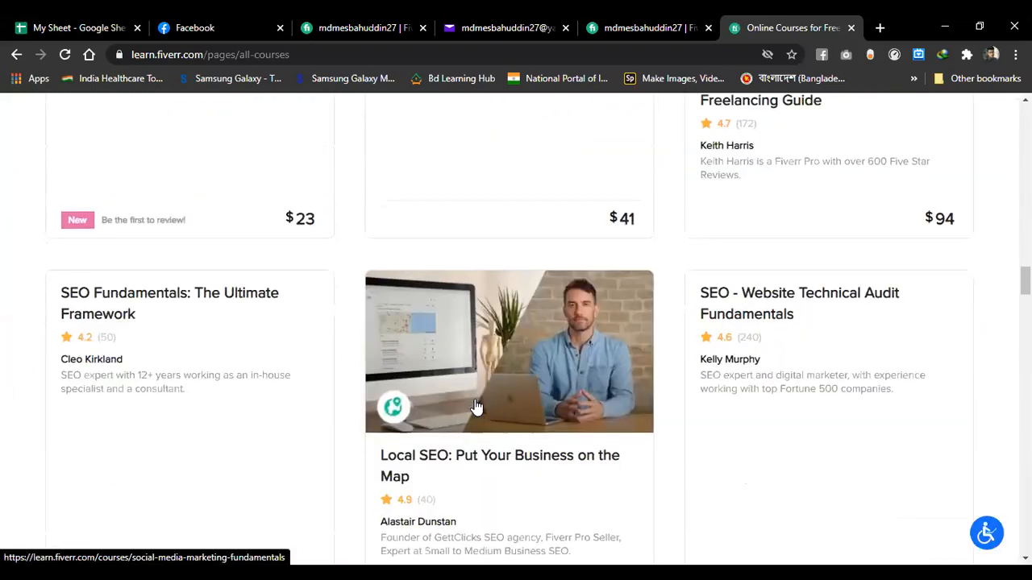
pyautogui.scroll(-9, 476, 407)
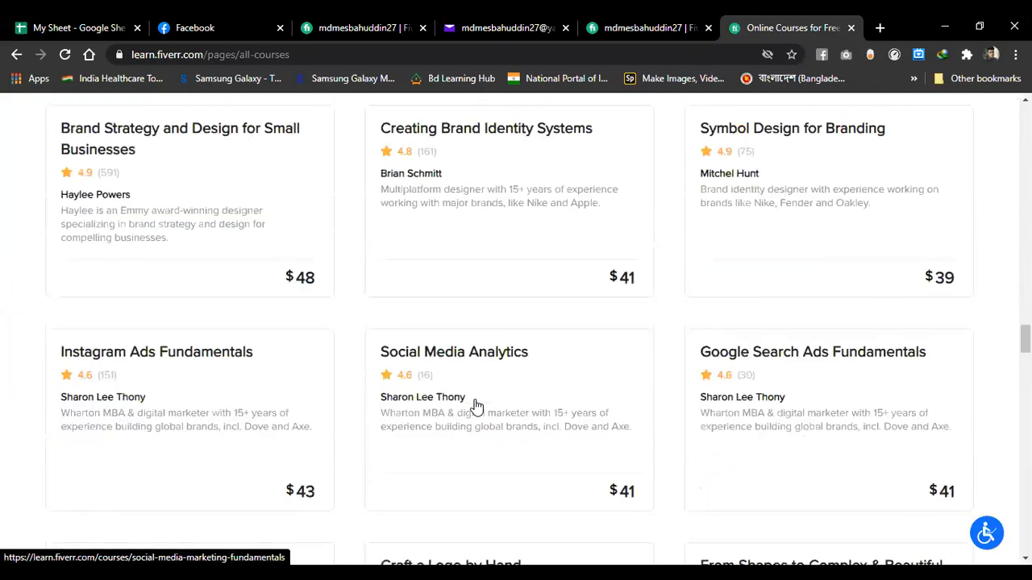
pyautogui.scroll(-20, 476, 407)
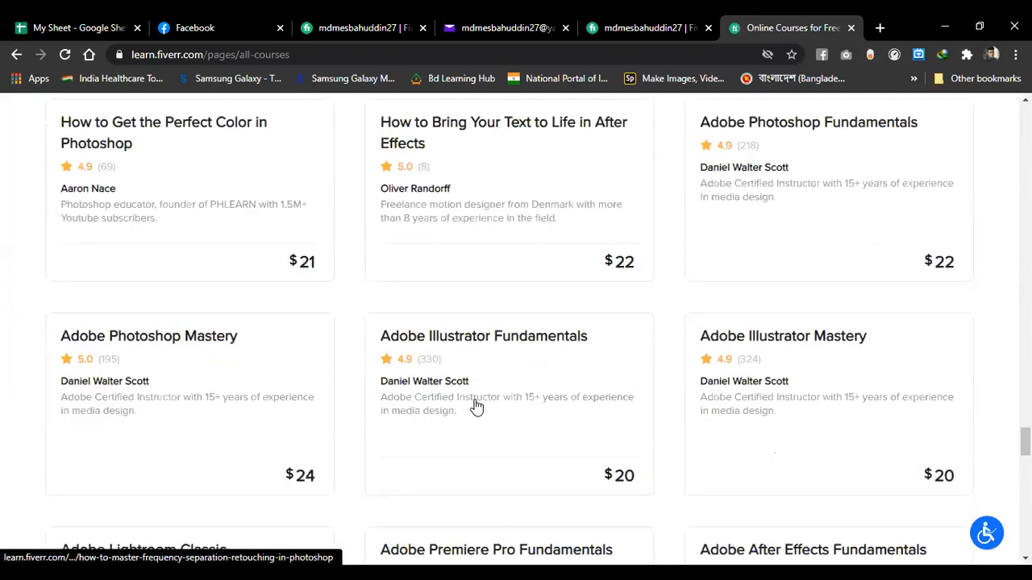
pyautogui.scroll(-3, 770, 358)
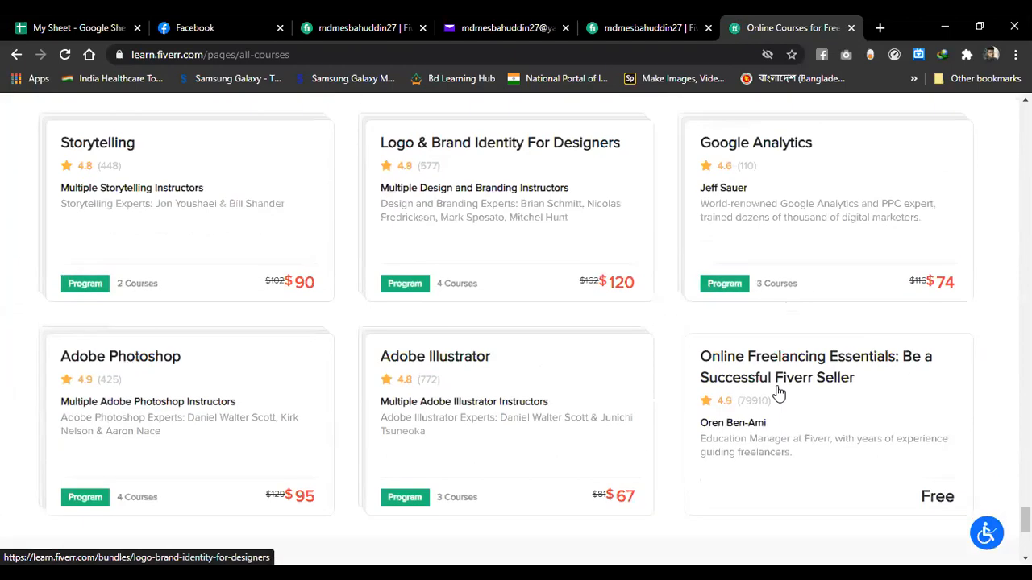
pyautogui.scroll(-4, 778, 392)
pyautogui.scroll(4, 779, 392)
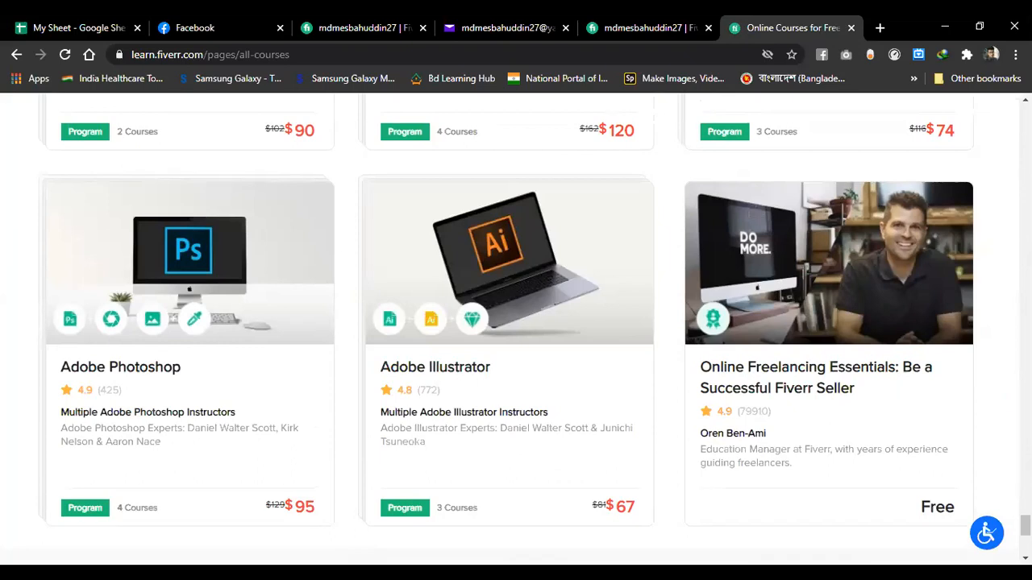
# - Start the free Online Freelancing Essentials course from its Chapter 1 Welcome lesson
pyautogui.click(822, 302)
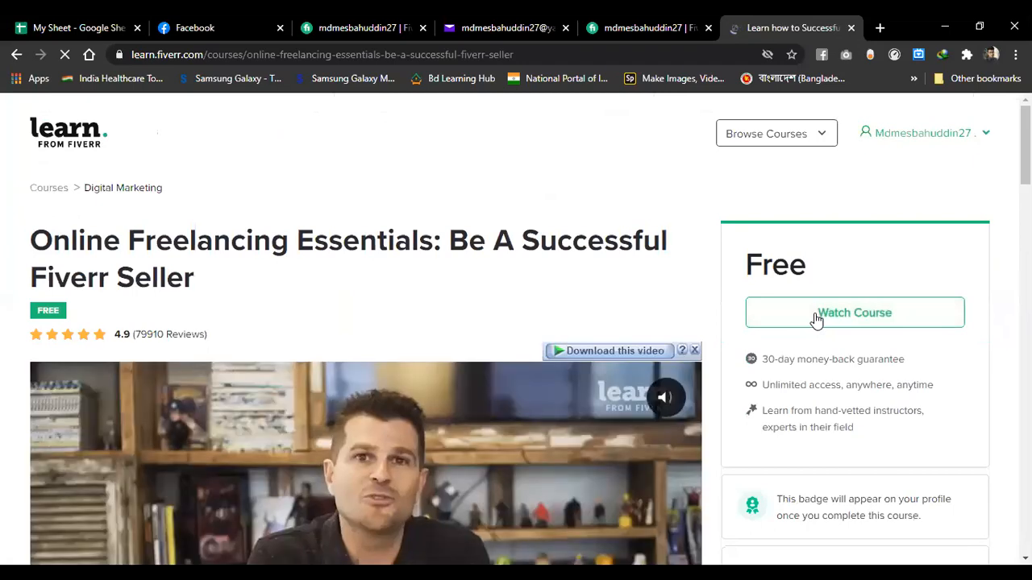
pyautogui.click(818, 321)
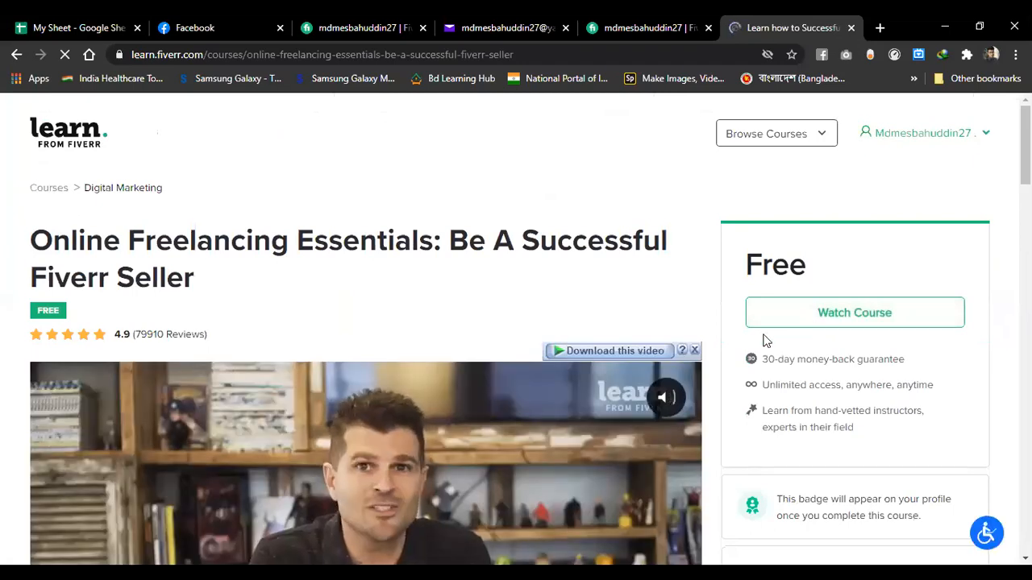
pyautogui.scroll(-3, 765, 340)
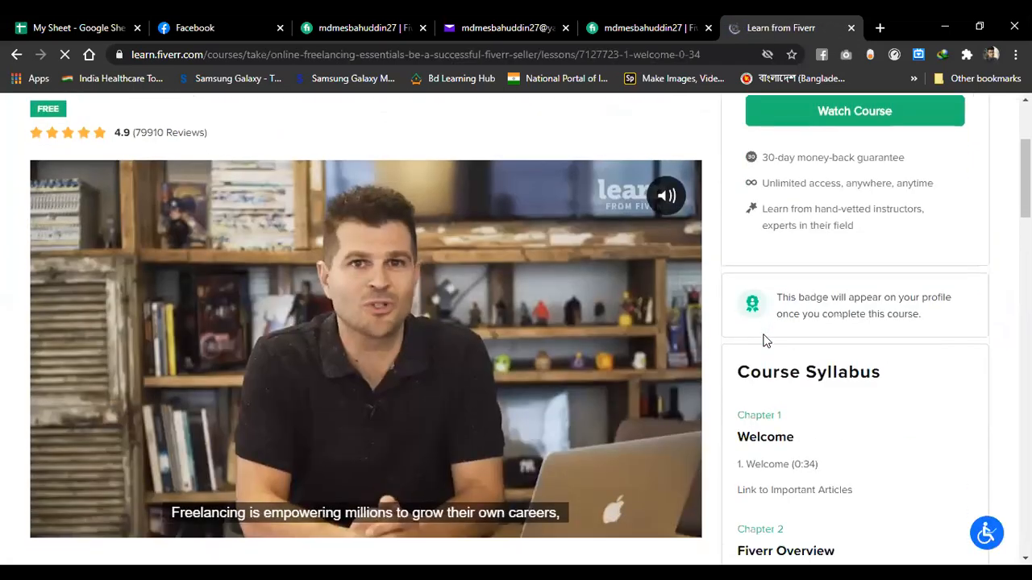
pyautogui.scroll(1, 801, 284)
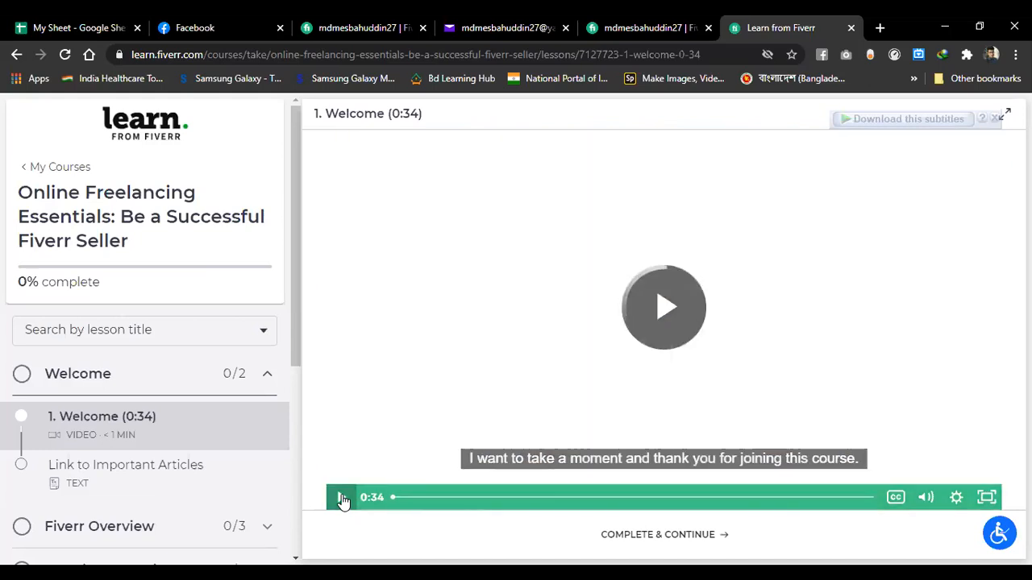
pyautogui.rightClick(342, 500)
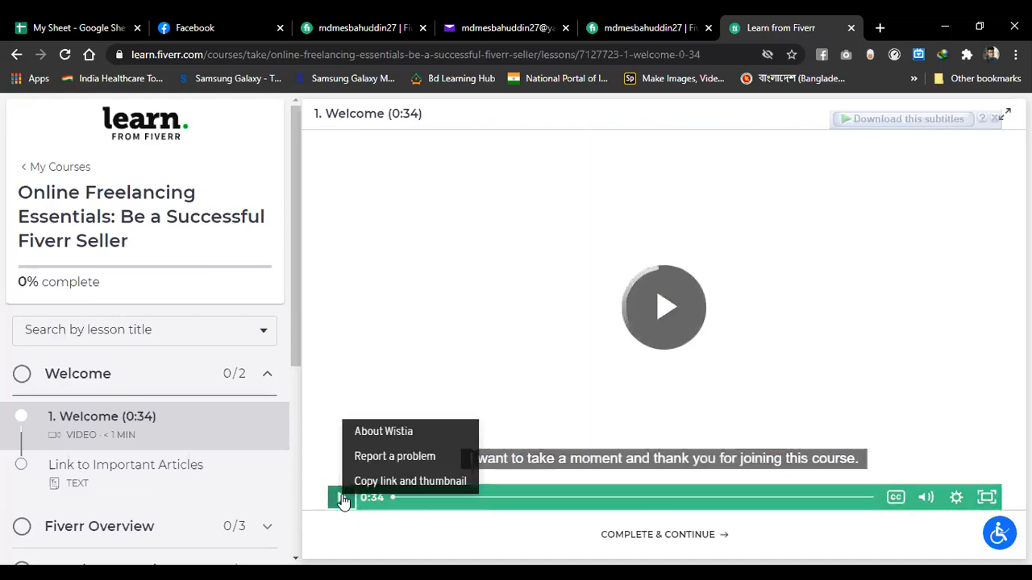
pyautogui.click(586, 406)
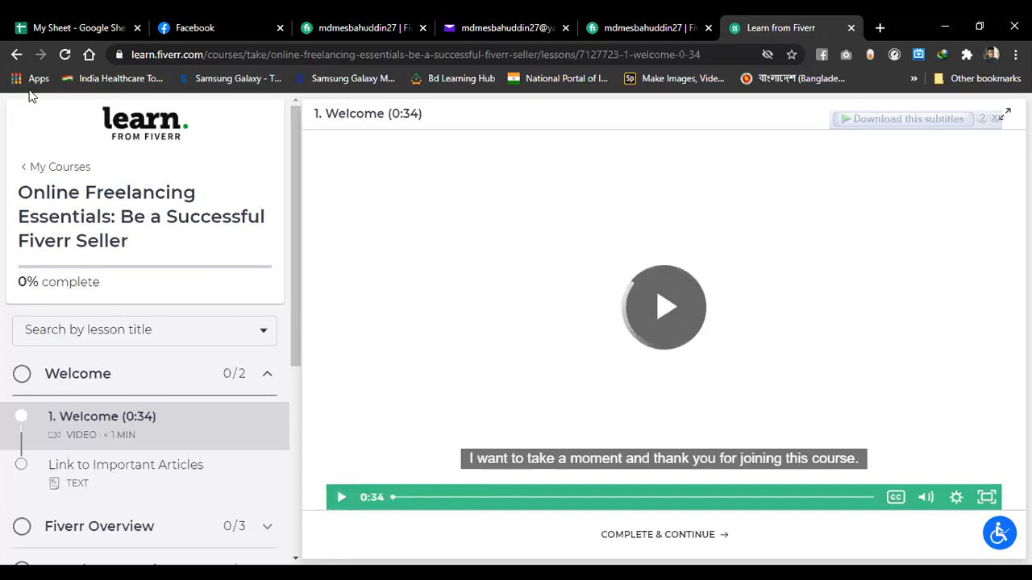
pyautogui.click(66, 55)
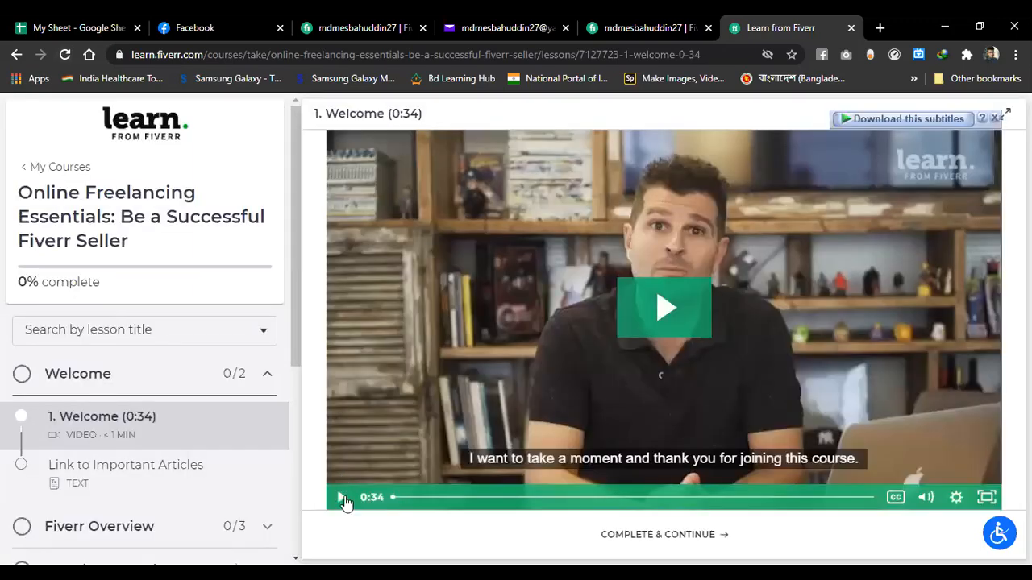
pyautogui.click(661, 305)
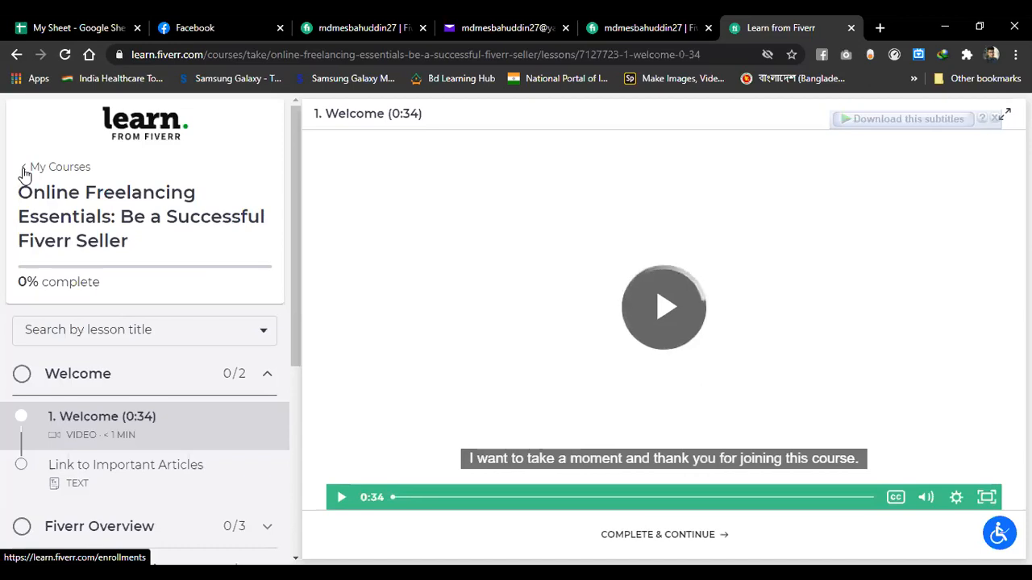
# - Return to My Courses, then switch to the main Fiverr site and dismiss the account menu
pyautogui.click(24, 172)
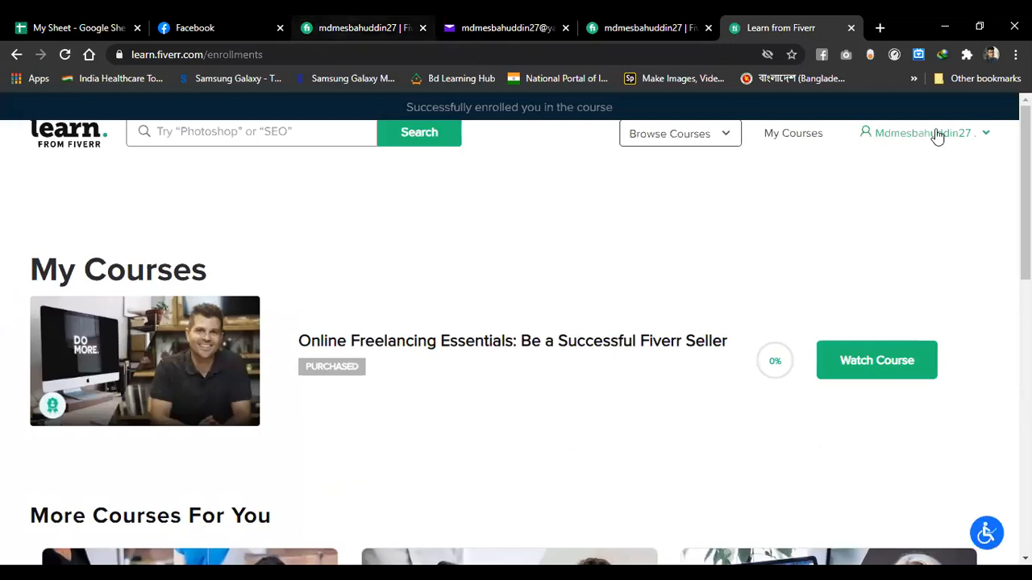
pyautogui.moveTo(911, 174)
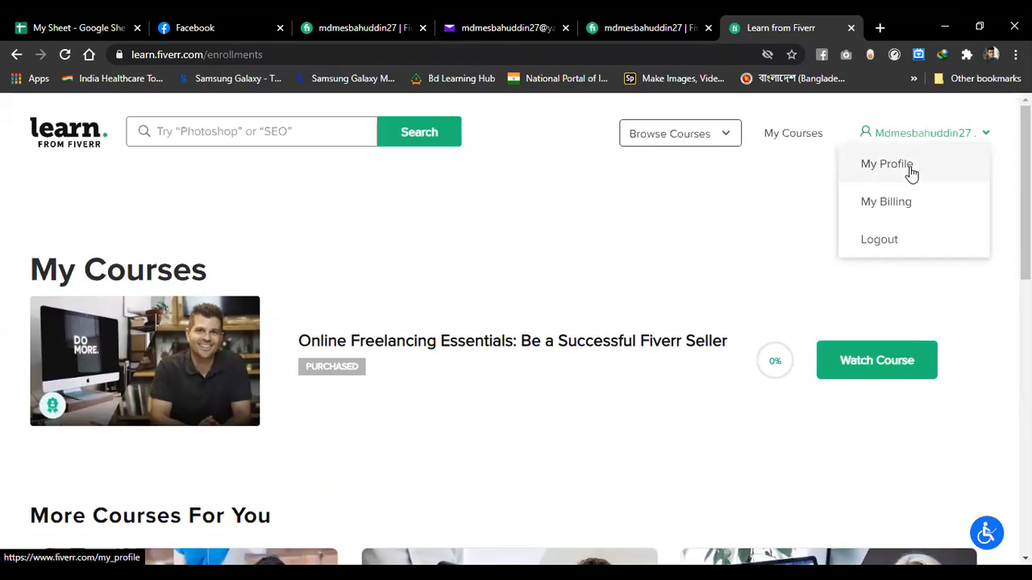
pyautogui.click(912, 174)
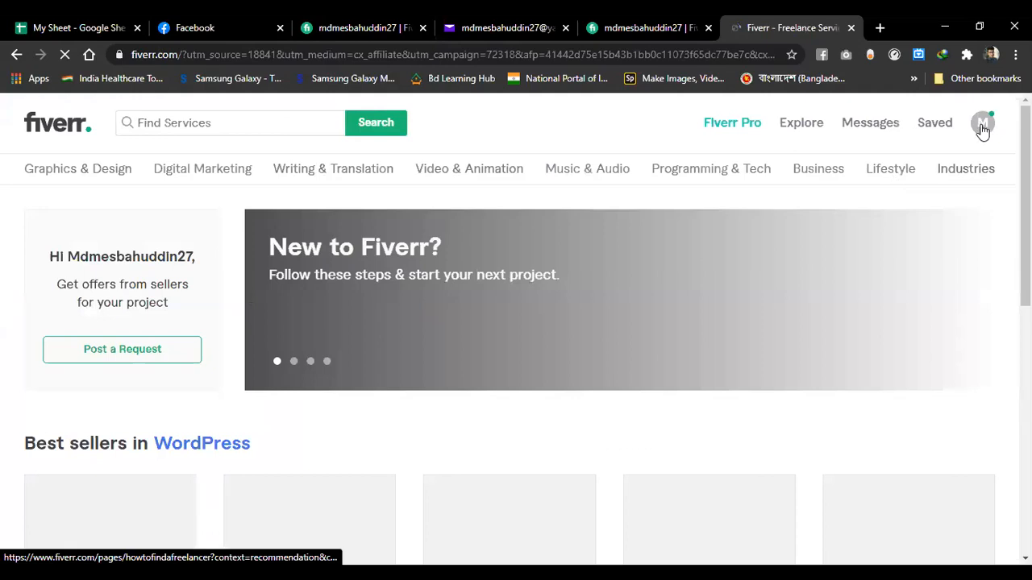
pyautogui.click(982, 129)
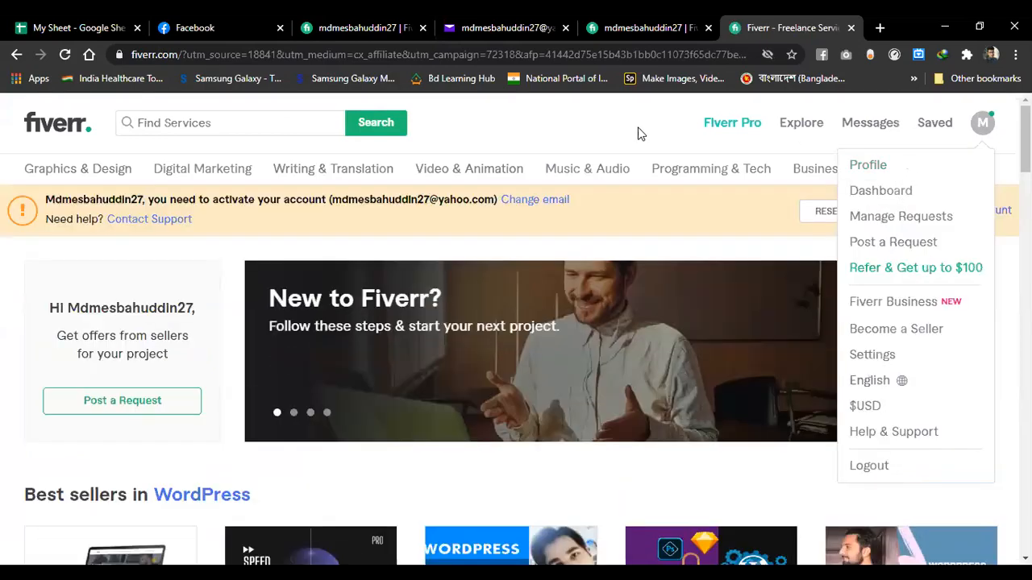
pyautogui.click(274, 126)
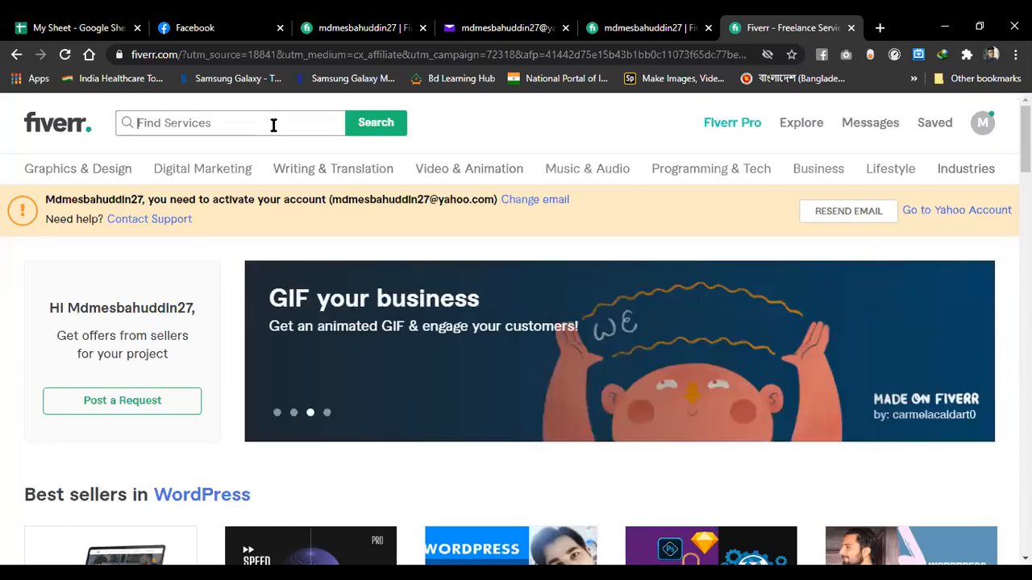
# - Search 'background removal' from the 'back' suggestions and bring up link options on the first gig
pyautogui.write('back')
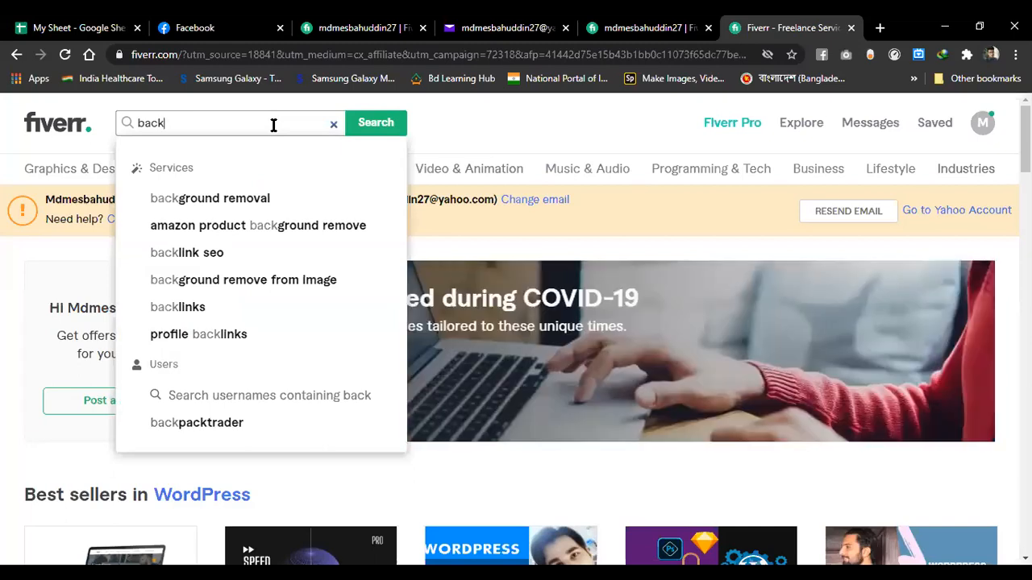
pyautogui.click(248, 200)
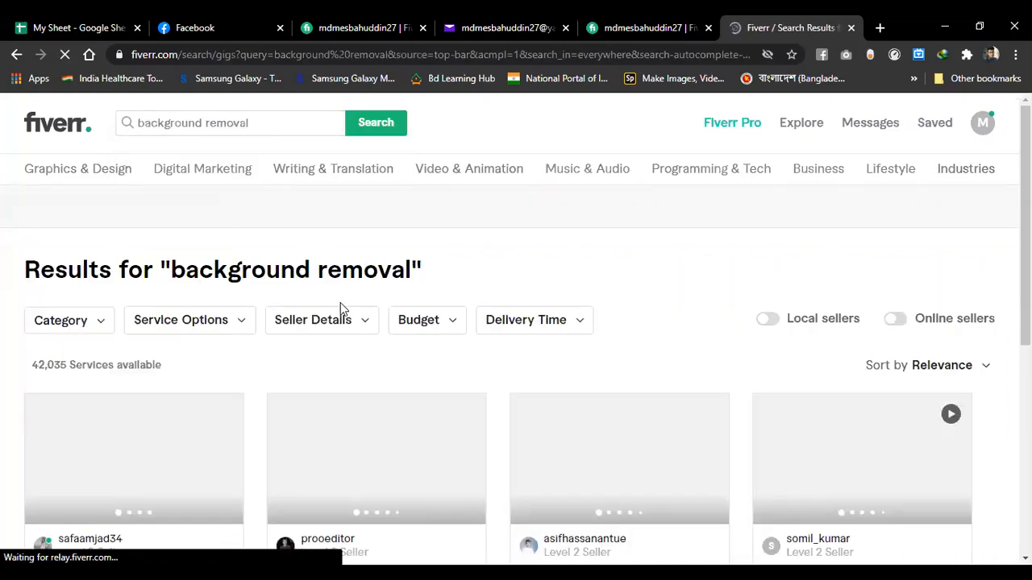
pyautogui.scroll(-1, 340, 302)
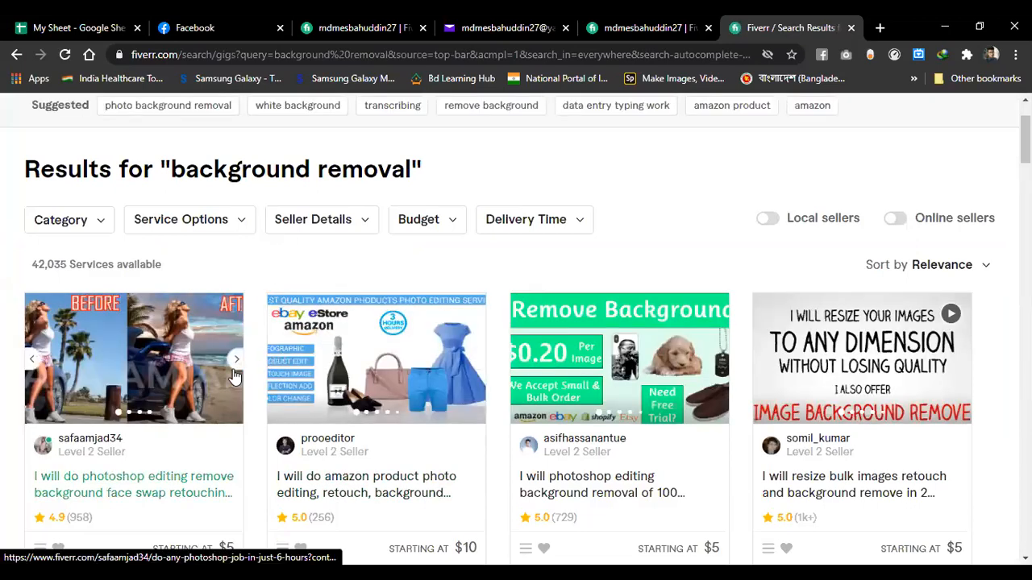
pyautogui.scroll(-2, 247, 381)
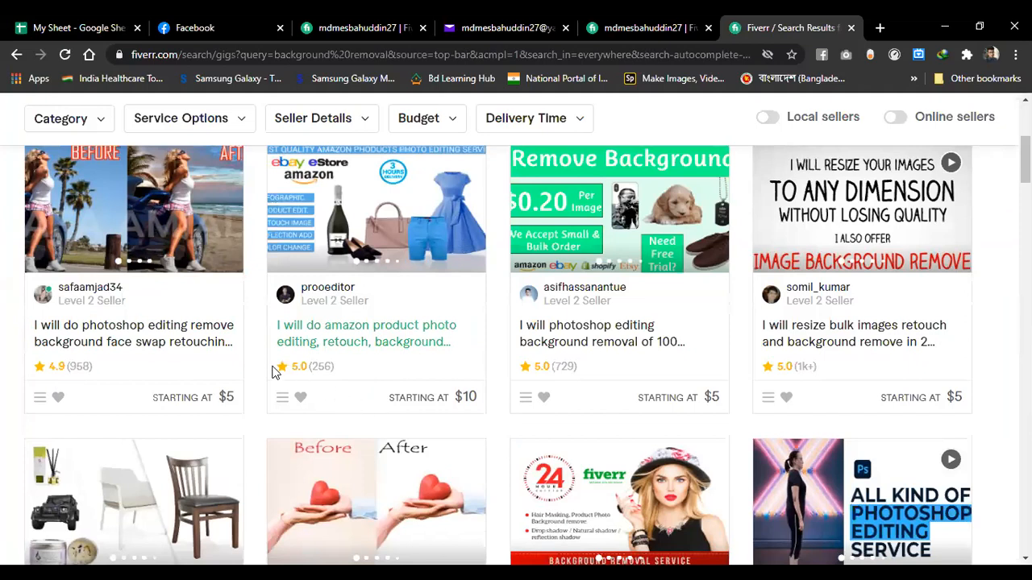
pyautogui.scroll(1, 273, 372)
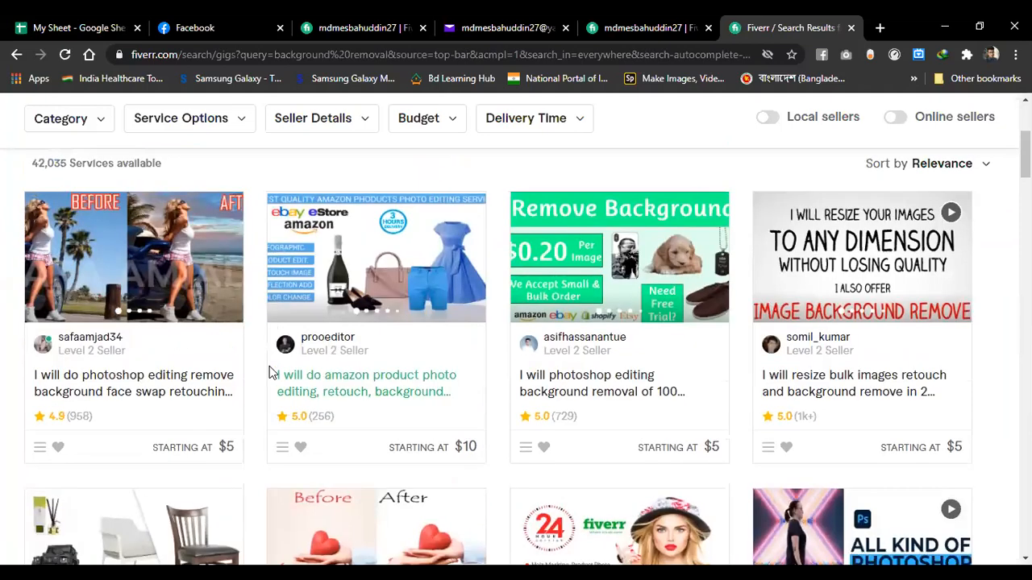
pyautogui.rightClick(163, 275)
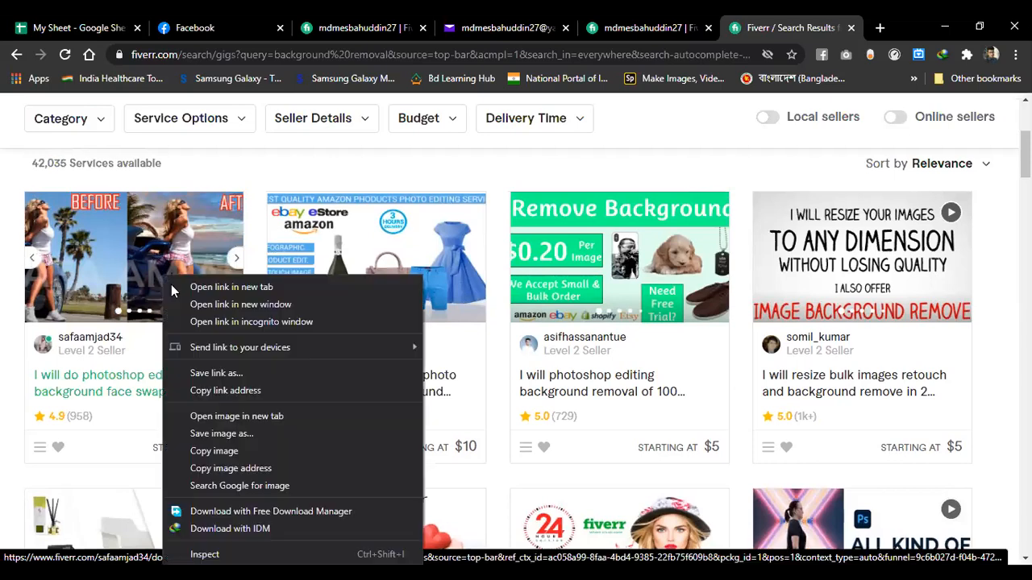
pyautogui.rightClick(89, 376)
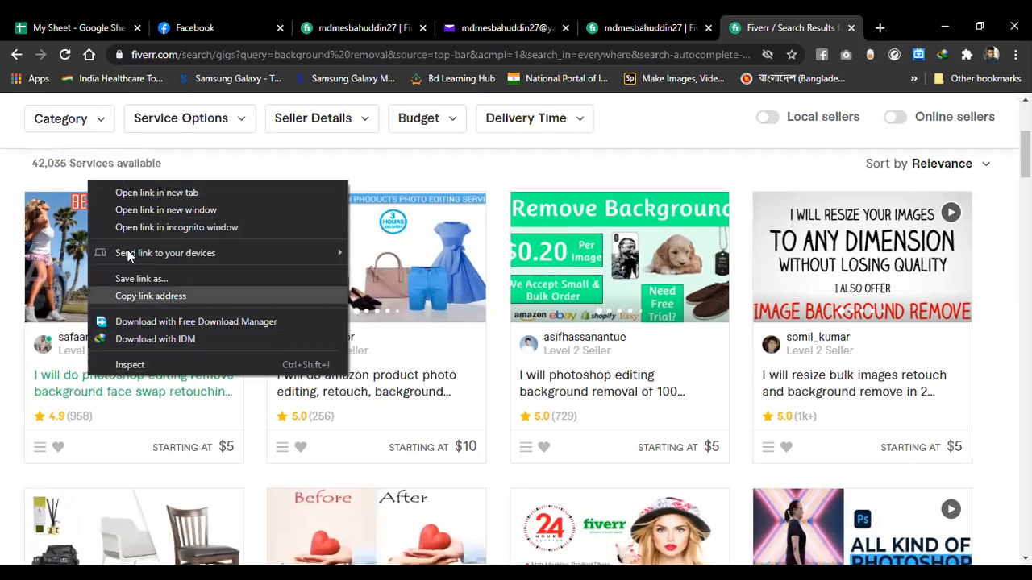
# - Open the first two background-removal gigs in new tabs and view the first one
pyautogui.click(167, 194)
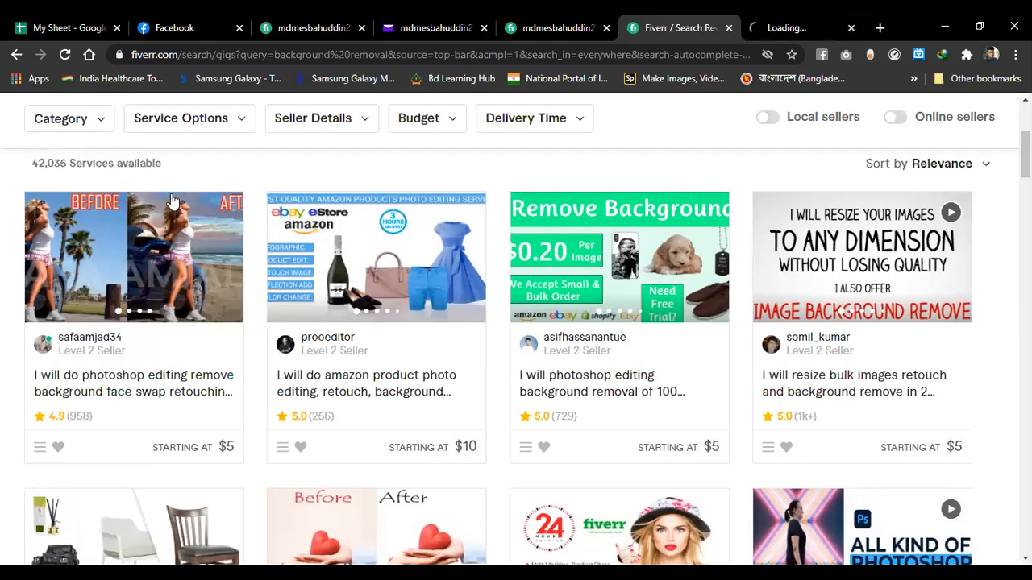
pyautogui.middleClick(365, 218)
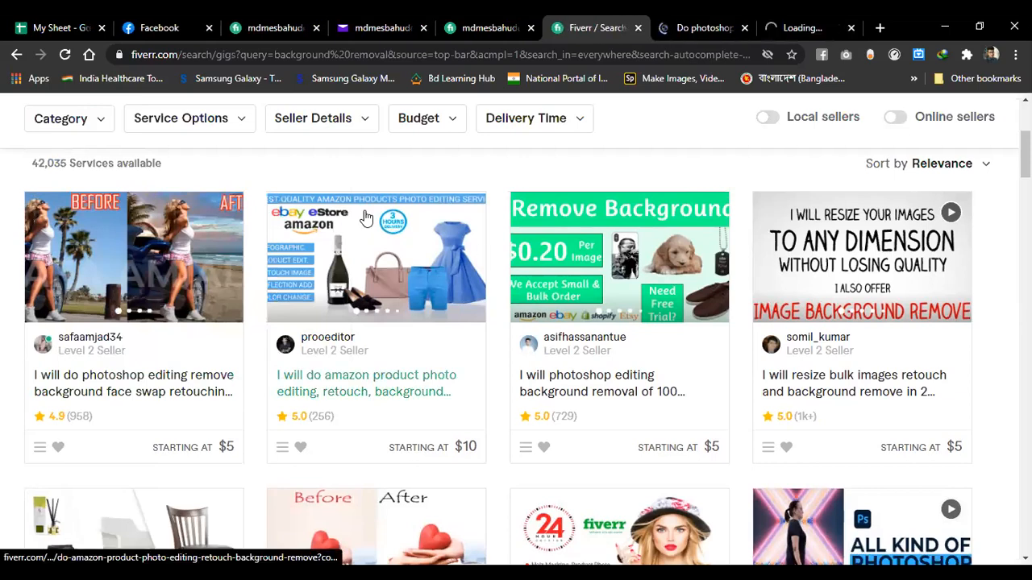
pyautogui.click(681, 42)
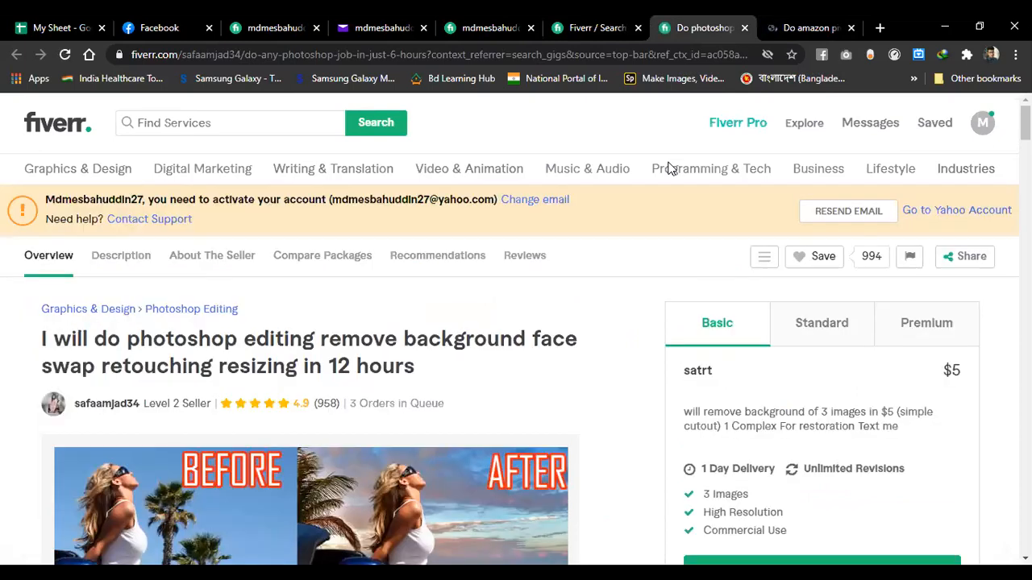
pyautogui.scroll(-2, 668, 167)
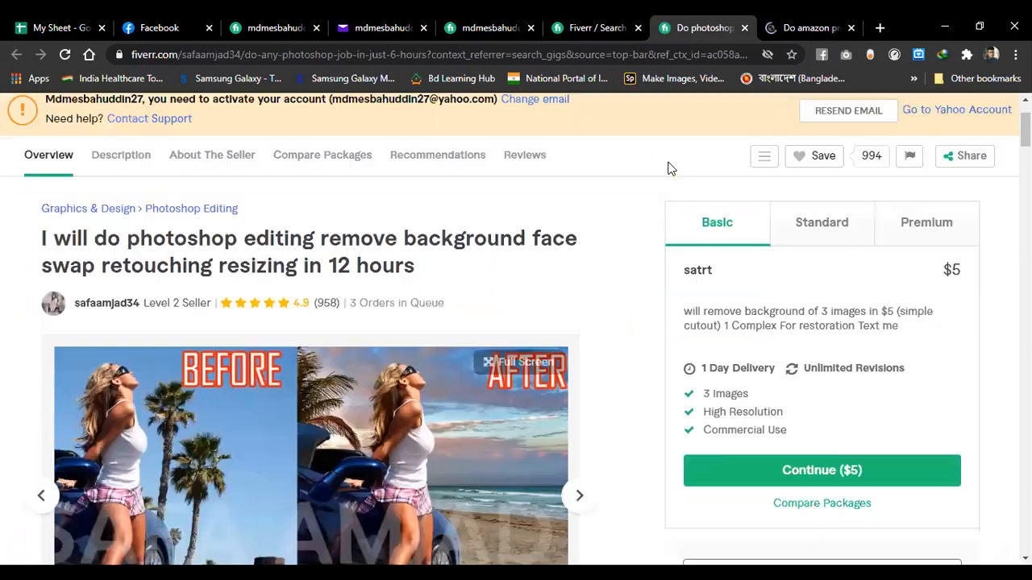
pyautogui.scroll(-1, 667, 167)
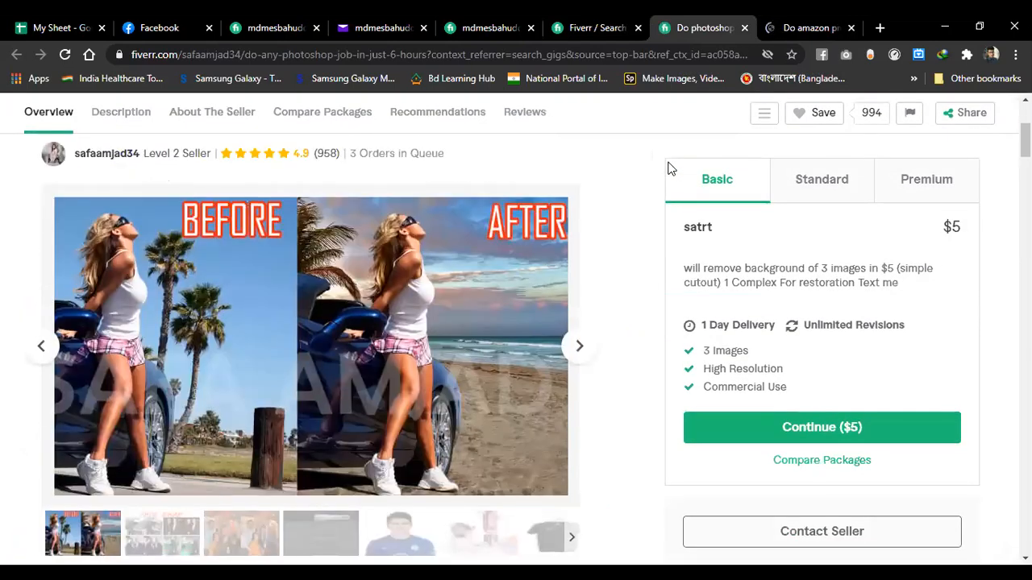
pyautogui.scroll(1, 667, 167)
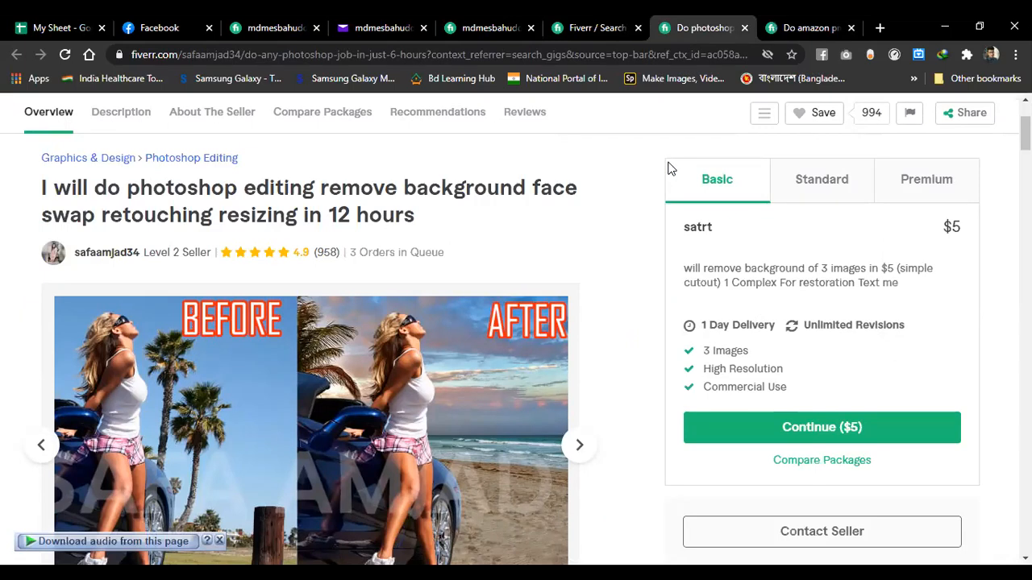
pyautogui.scroll(-2, 668, 168)
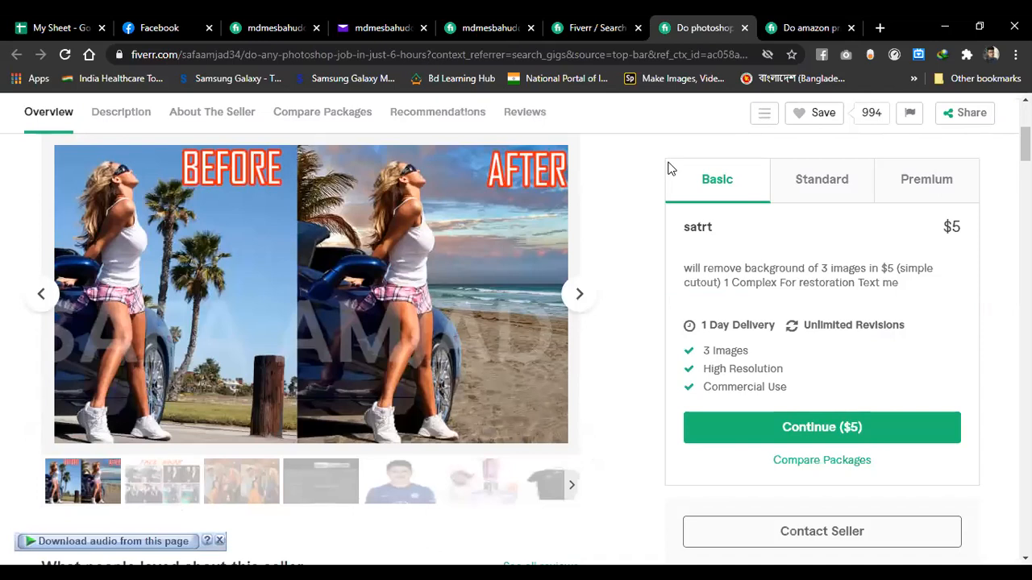
pyautogui.scroll(2, 667, 169)
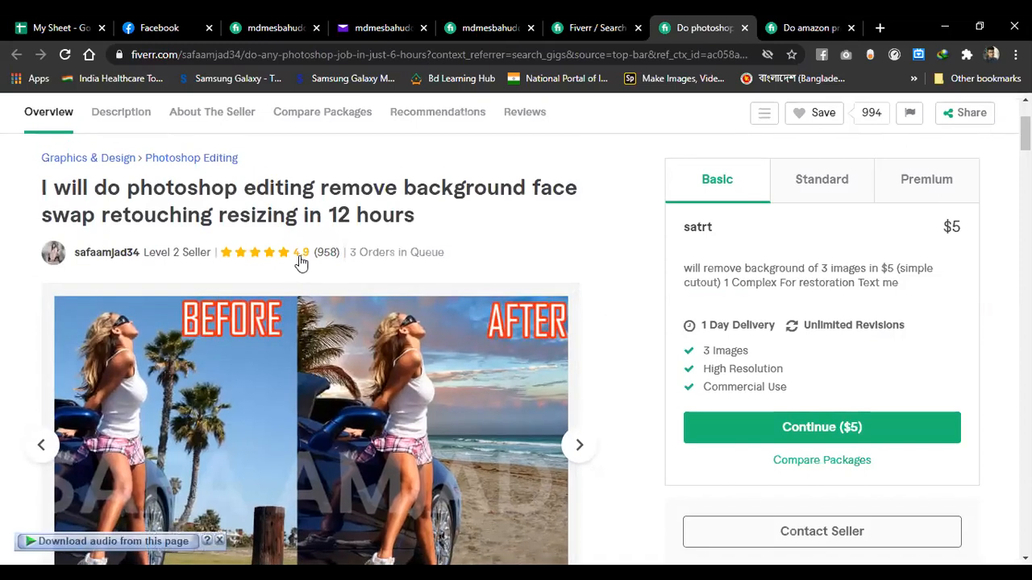
pyautogui.moveTo(138, 264)
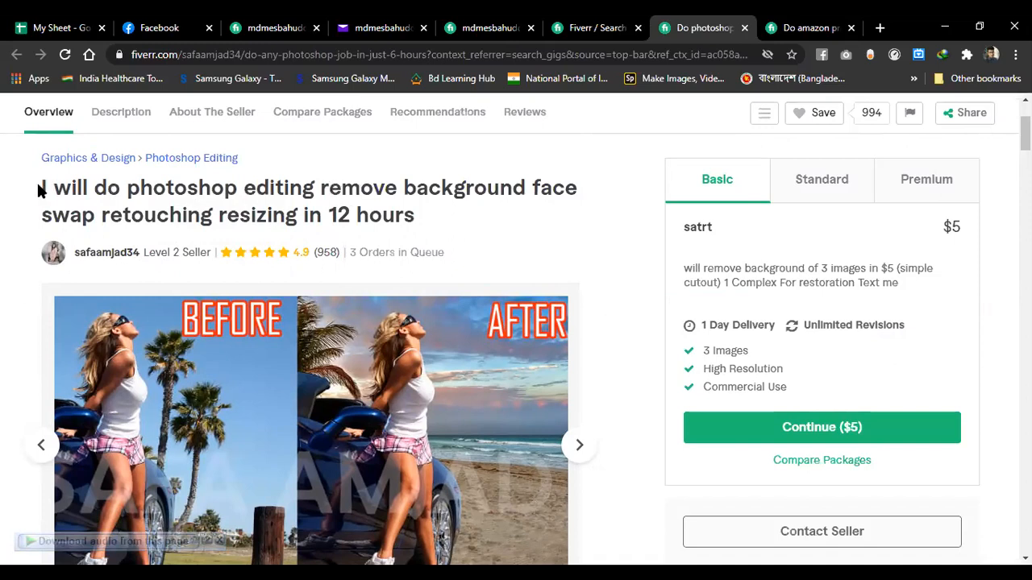
# - Highlight the gig title, then compare the $5 Basic, $20 Standard and $50 Premium packages
pyautogui.moveTo(38, 181); pyautogui.dragTo(368, 217)
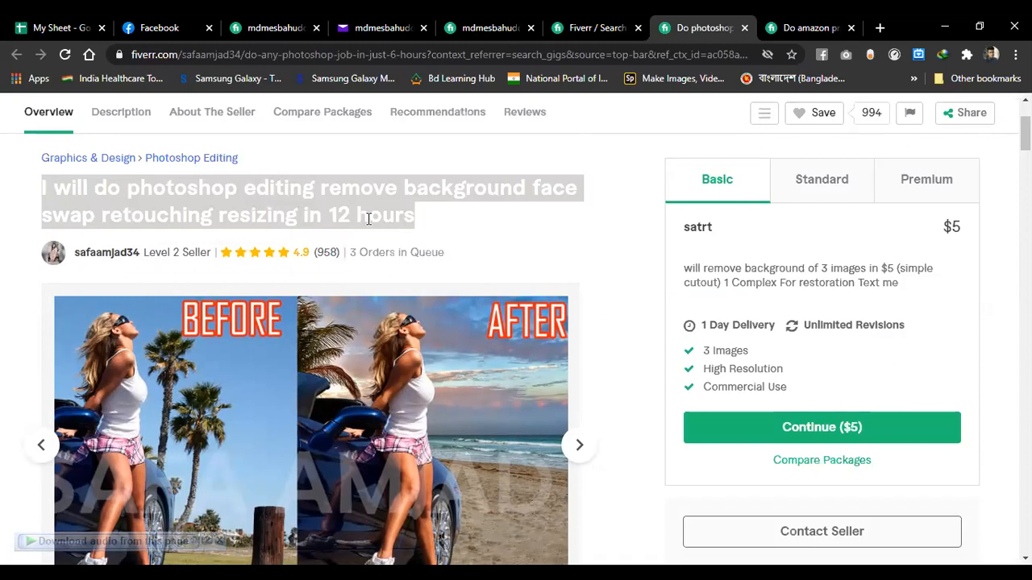
pyautogui.click(368, 218)
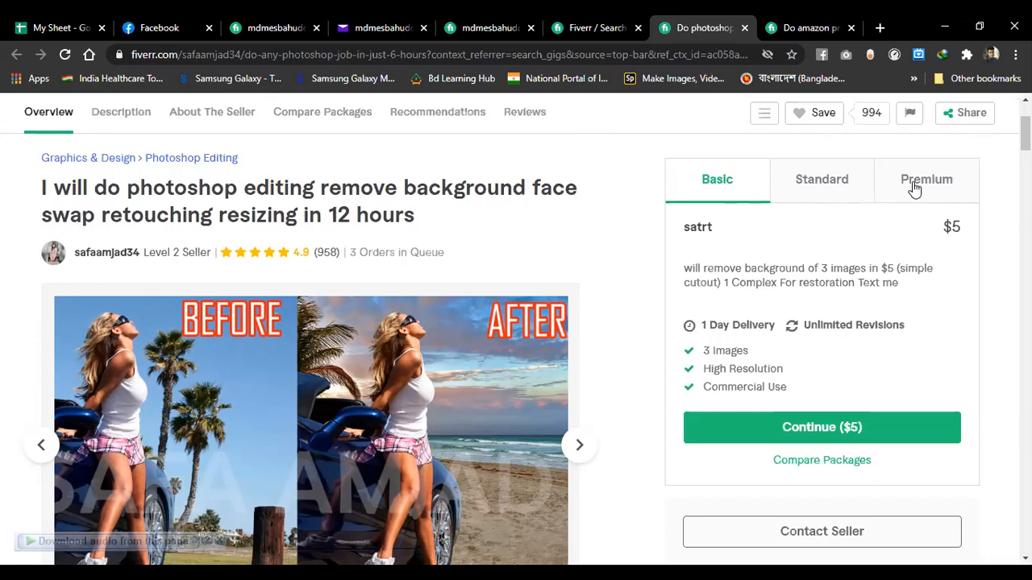
pyautogui.click(841, 193)
pyautogui.click(901, 185)
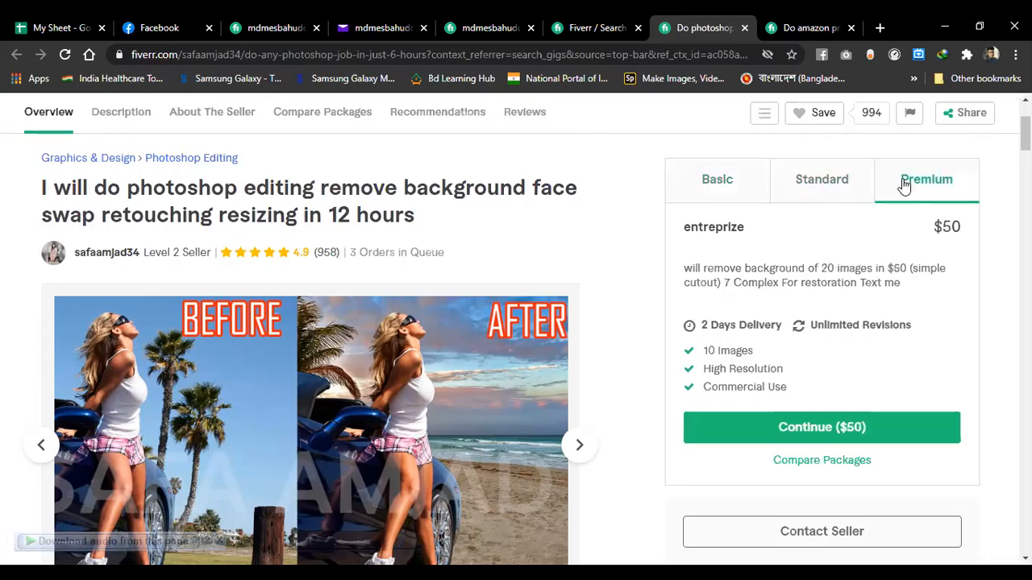
pyautogui.click(750, 198)
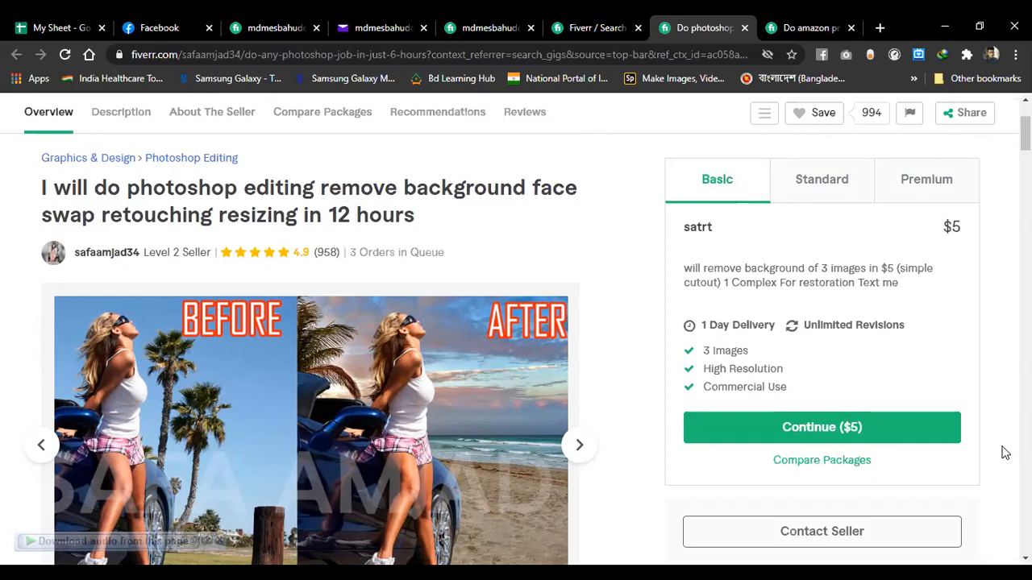
# - Recheck the $20 Standard package and finish on the $50 Premium package details
pyautogui.scroll(-1, 917, 520)
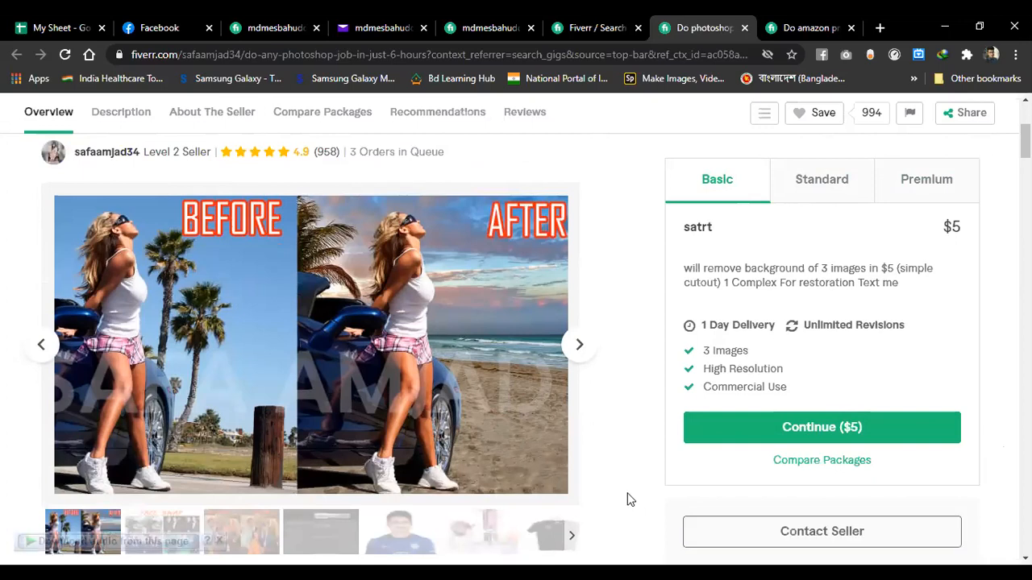
pyautogui.click(837, 184)
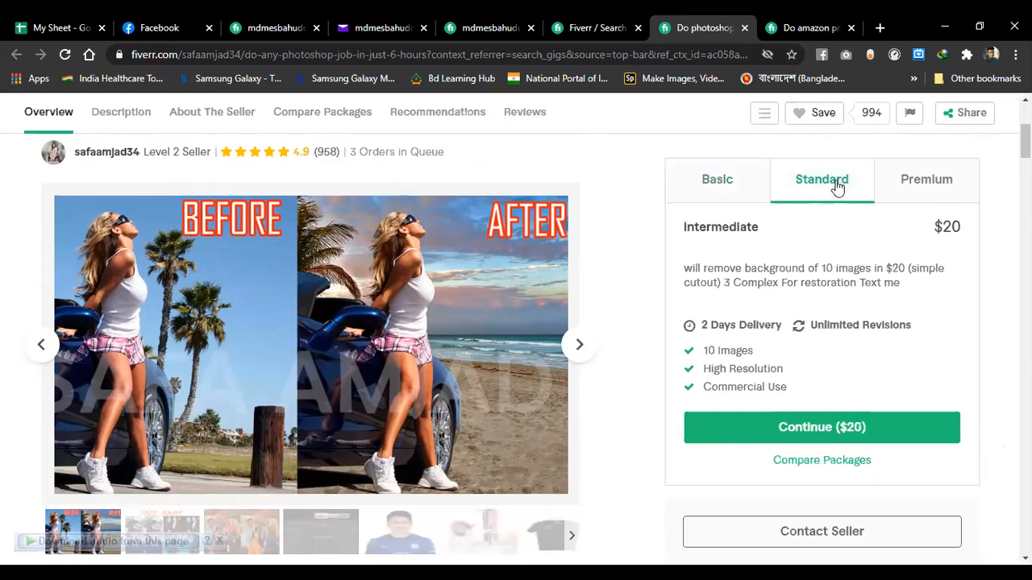
pyautogui.click(910, 194)
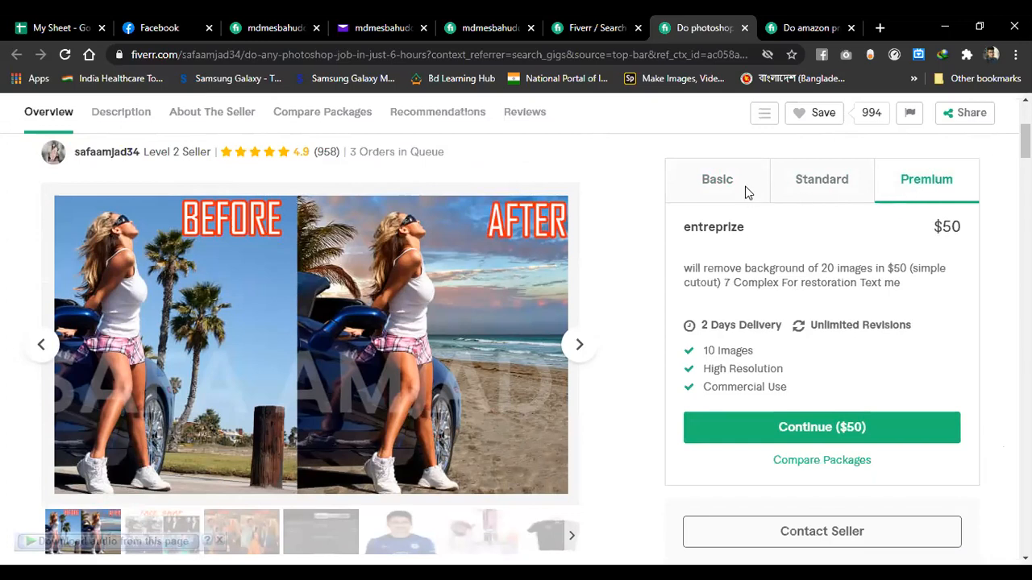
pyautogui.scroll(-5, 435, 427)
pyautogui.scroll(1, 341, 424)
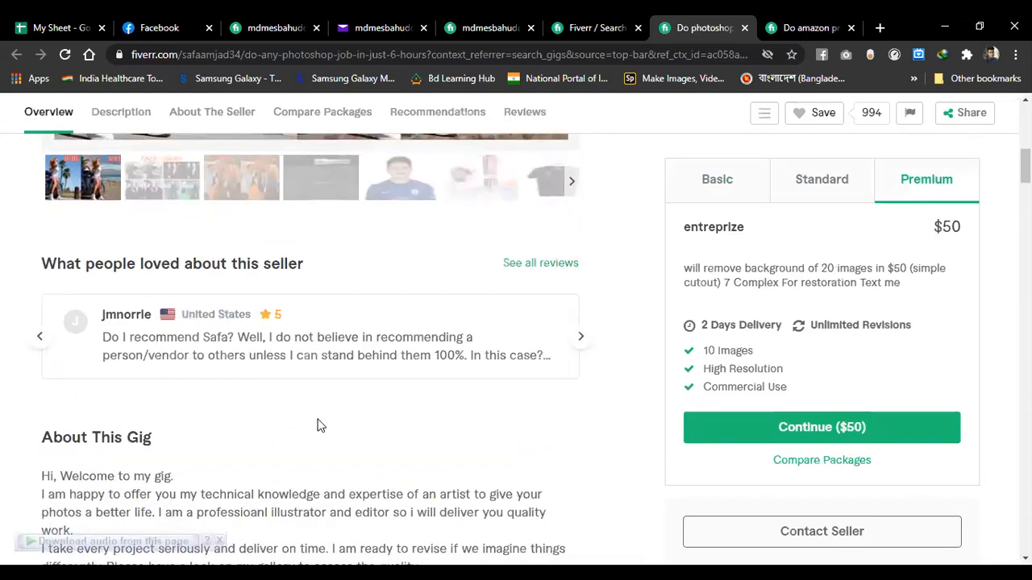
# - Scroll through About This Gig and About The Seller to the Compare Packages table
pyautogui.scroll(-4, 318, 426)
pyautogui.scroll(1, 307, 422)
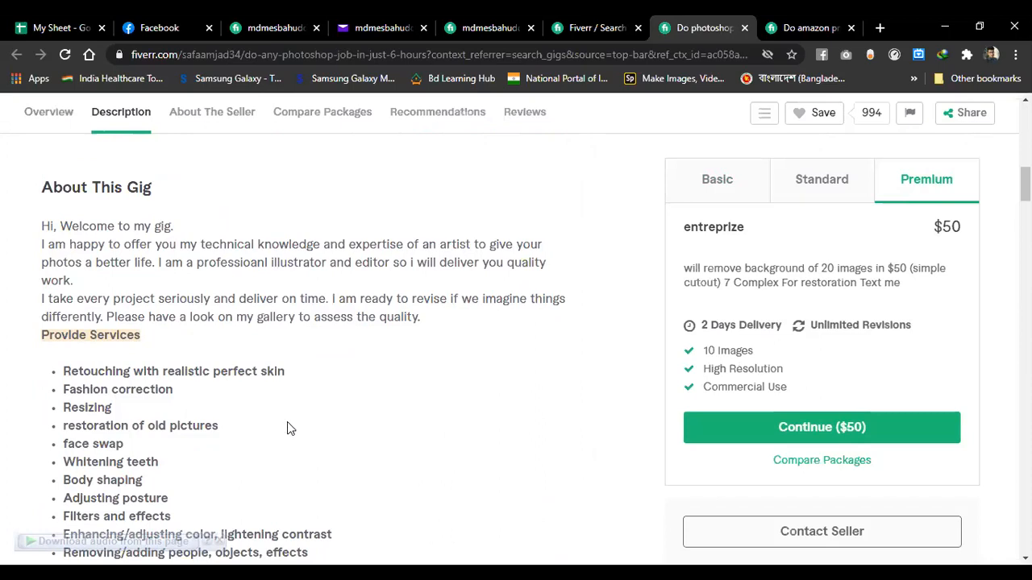
pyautogui.scroll(-5, 287, 422)
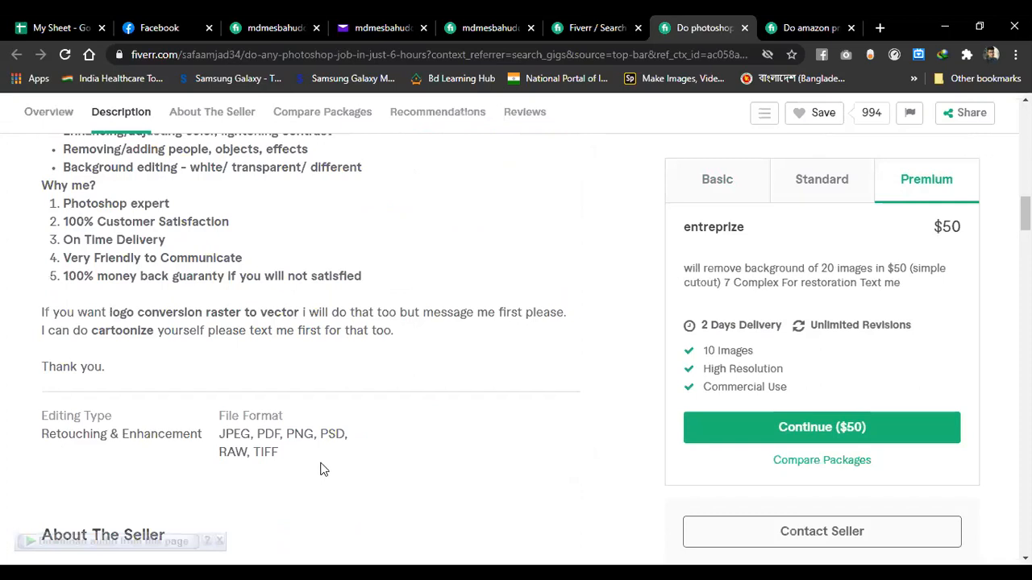
pyautogui.scroll(-2, 321, 469)
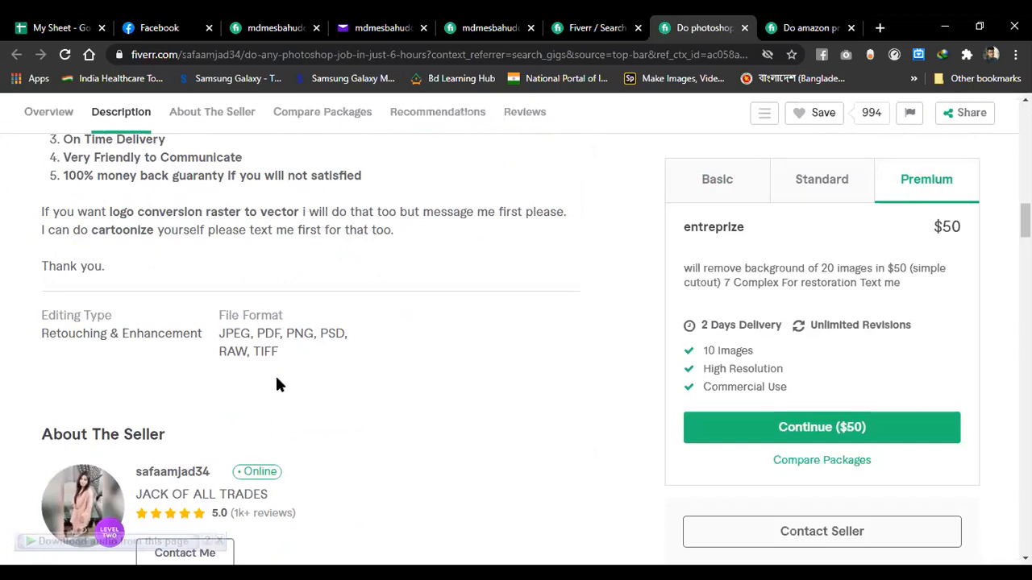
pyautogui.scroll(-2, 278, 385)
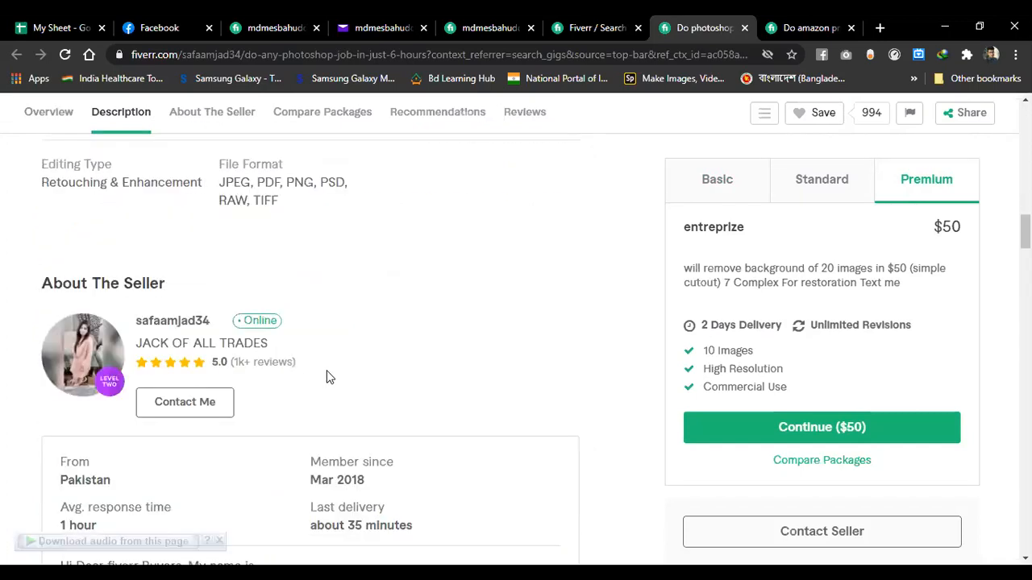
pyautogui.scroll(-1, 327, 376)
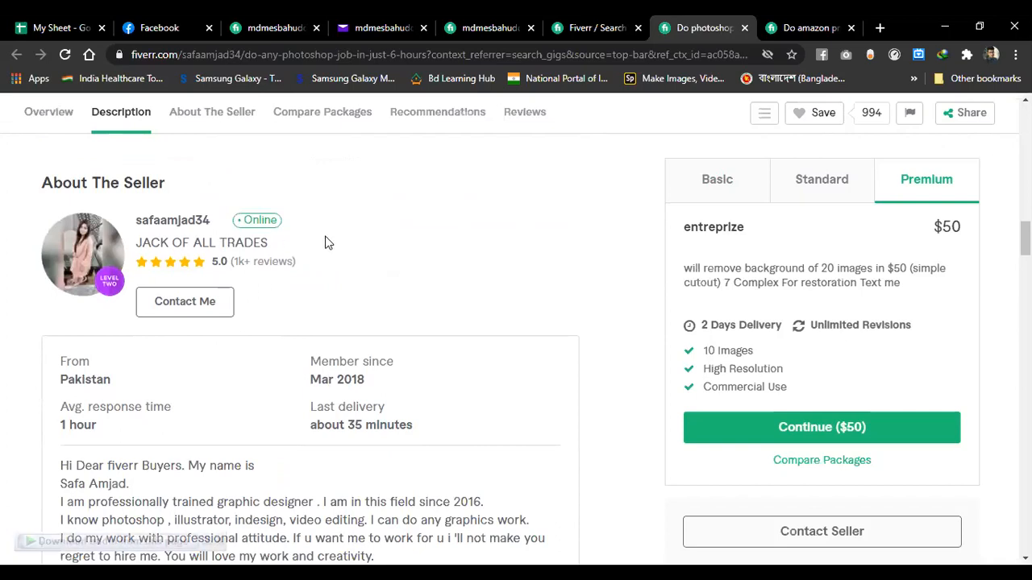
pyautogui.scroll(-1, 327, 242)
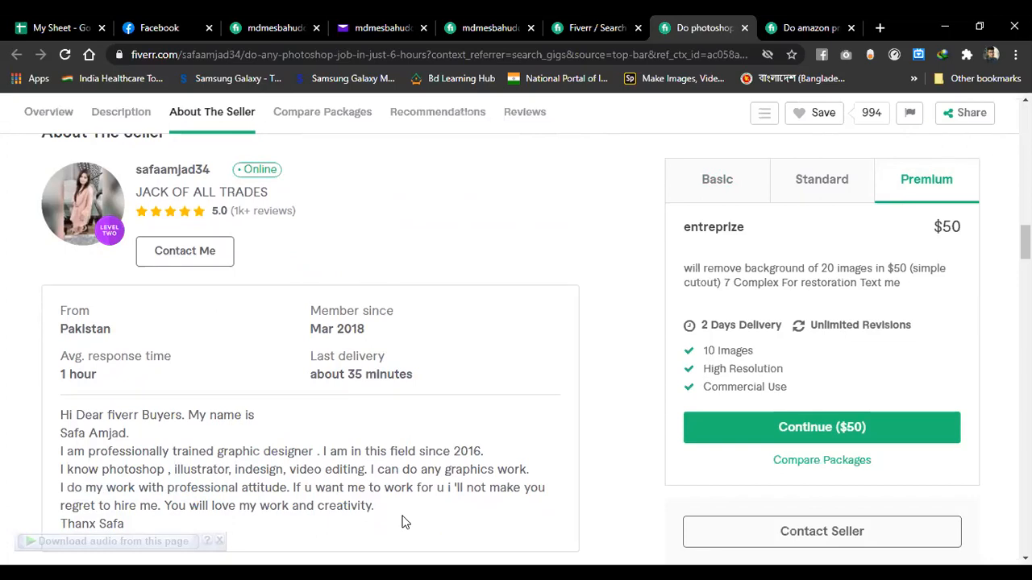
pyautogui.scroll(-2, 521, 434)
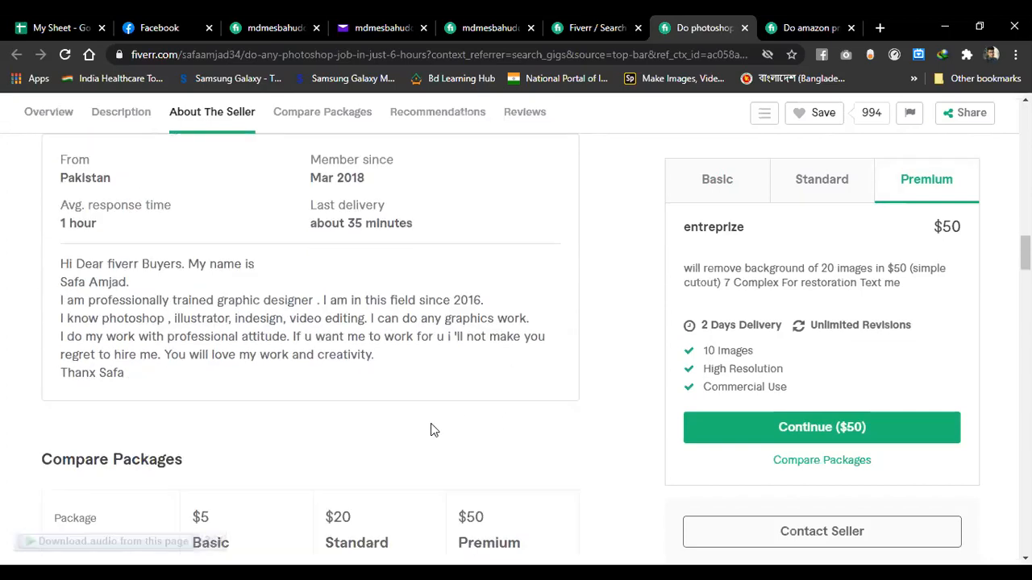
pyautogui.scroll(-3, 431, 430)
pyautogui.scroll(-1, 430, 429)
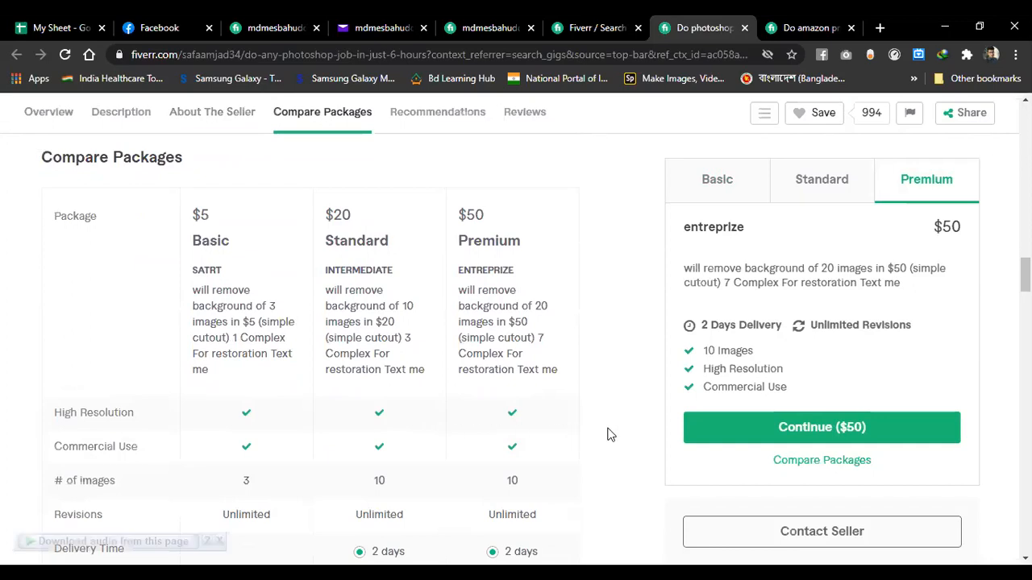
# - Scroll past Recommended For You and the 958 reviews to Related Tags and More Services
pyautogui.scroll(-1, 610, 435)
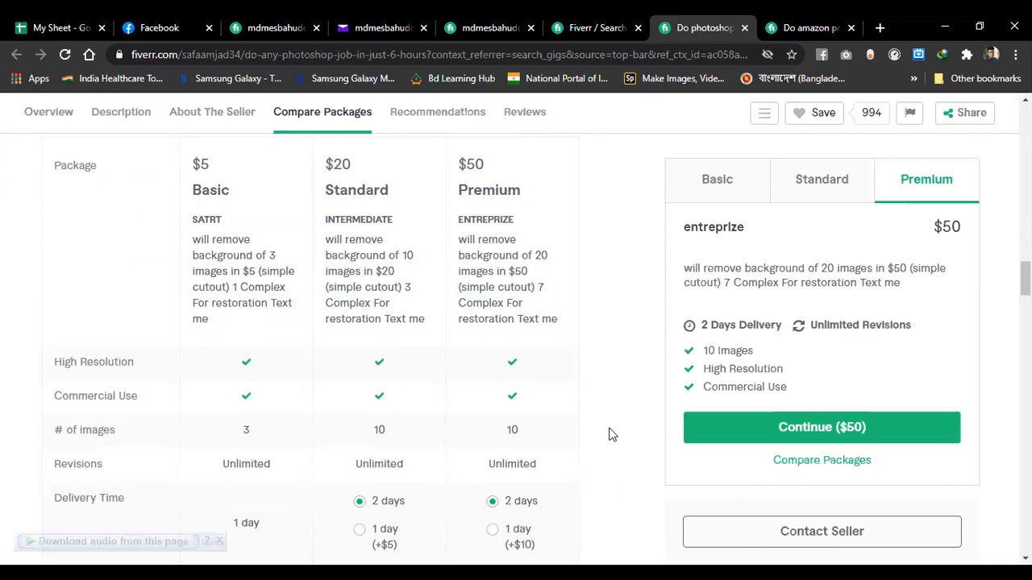
pyautogui.scroll(-5, 611, 434)
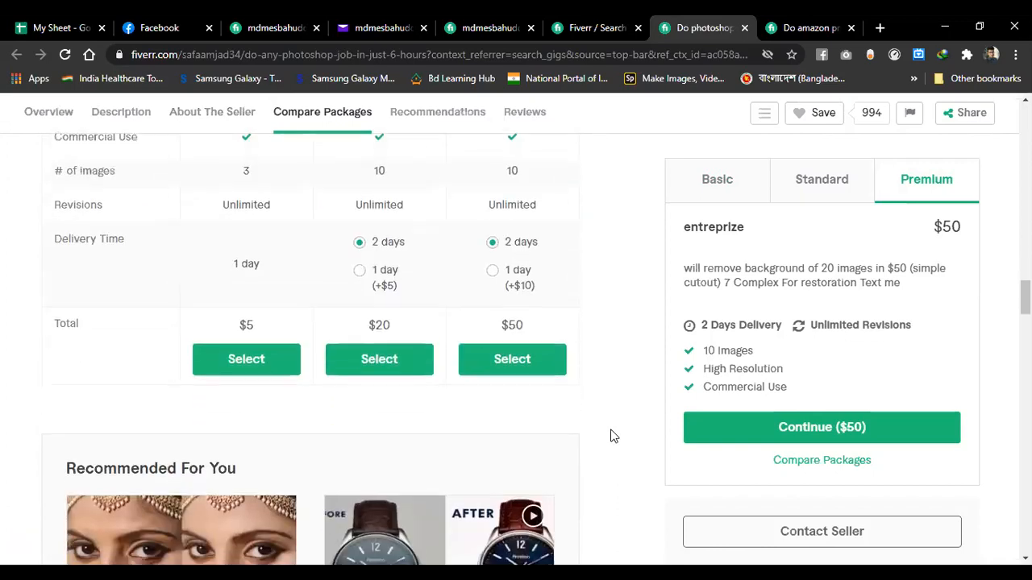
pyautogui.scroll(-2, 610, 434)
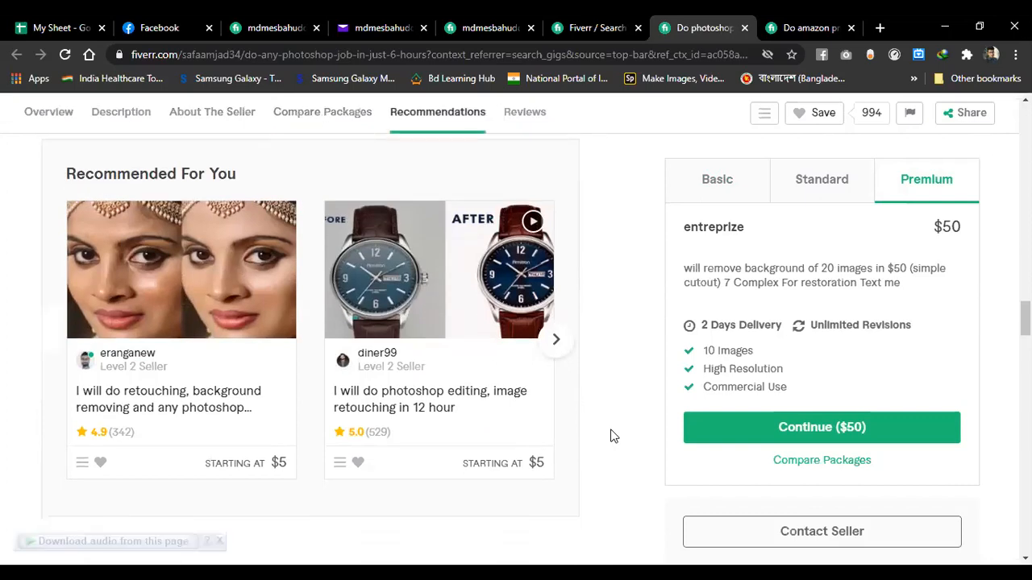
pyautogui.scroll(-4, 610, 436)
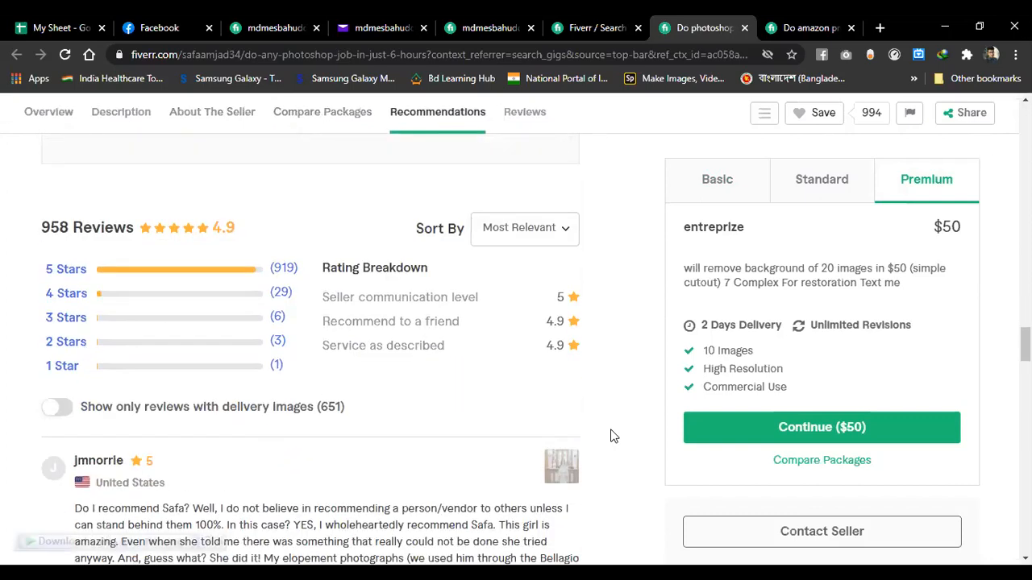
pyautogui.scroll(-1, 610, 436)
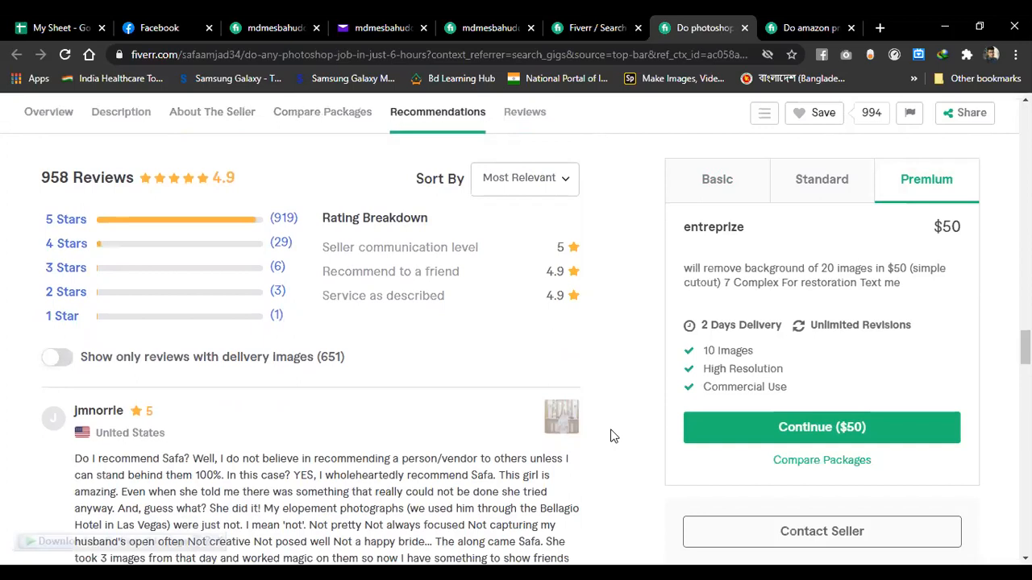
pyautogui.scroll(-3, 610, 436)
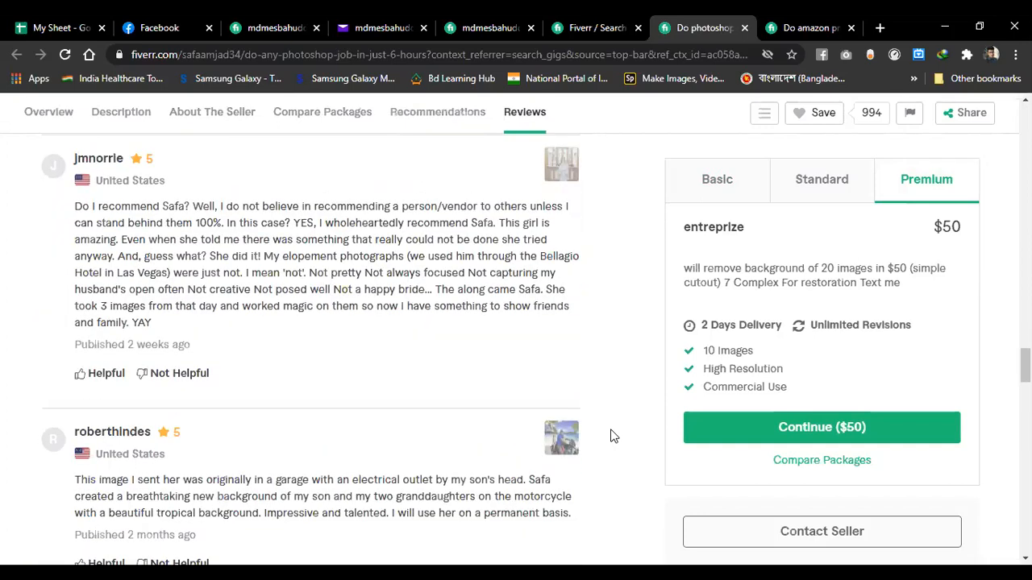
pyautogui.scroll(-3, 610, 436)
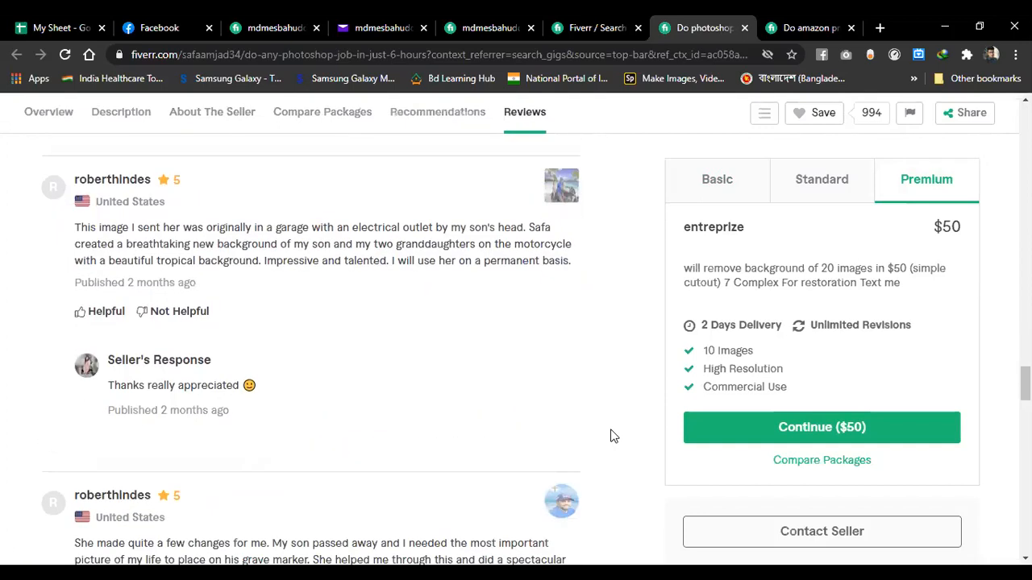
pyautogui.scroll(-4, 610, 436)
pyautogui.scroll(-5, 610, 436)
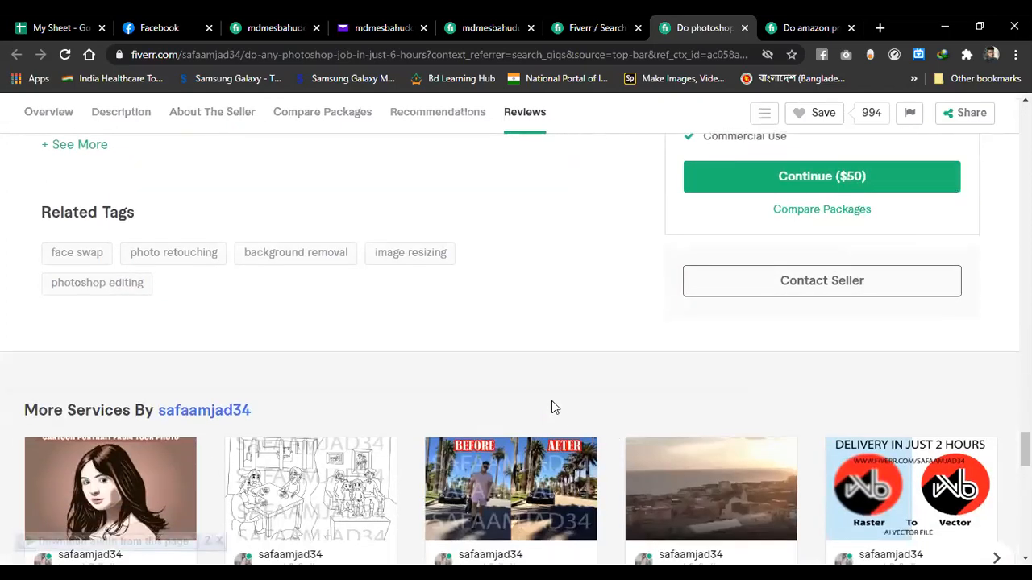
pyautogui.scroll(1, 552, 407)
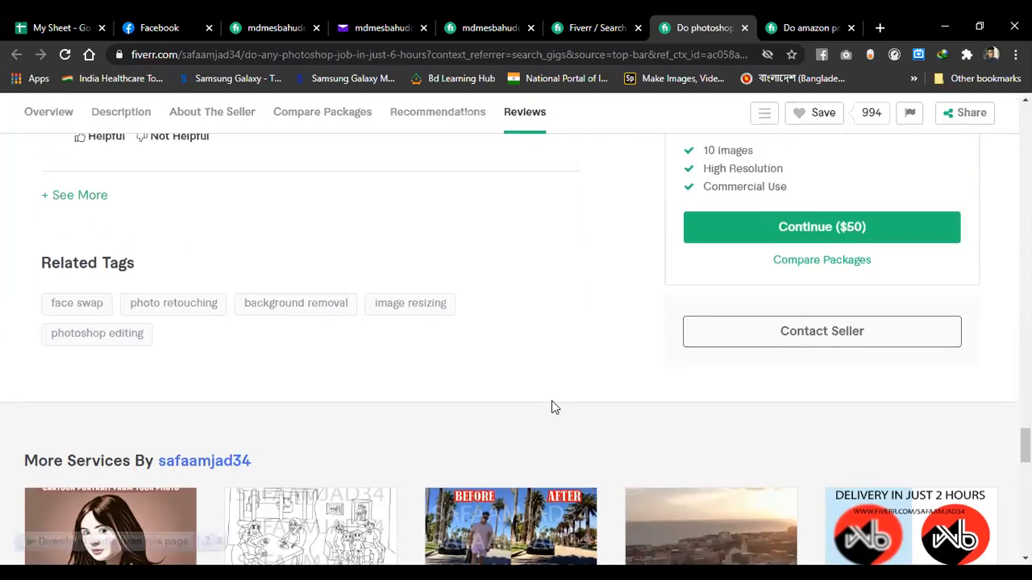